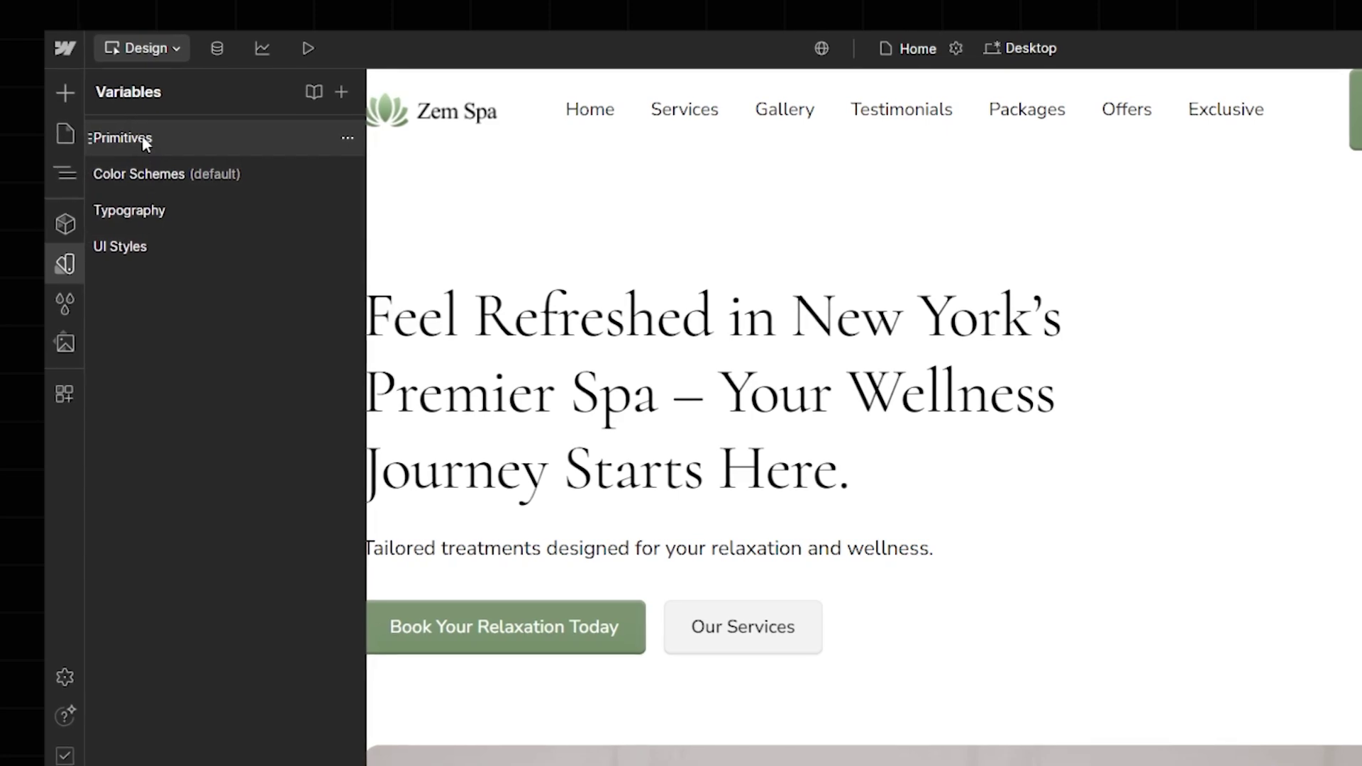
# - Look through the color variables in the Primitives collection
pyautogui.click(142, 136)
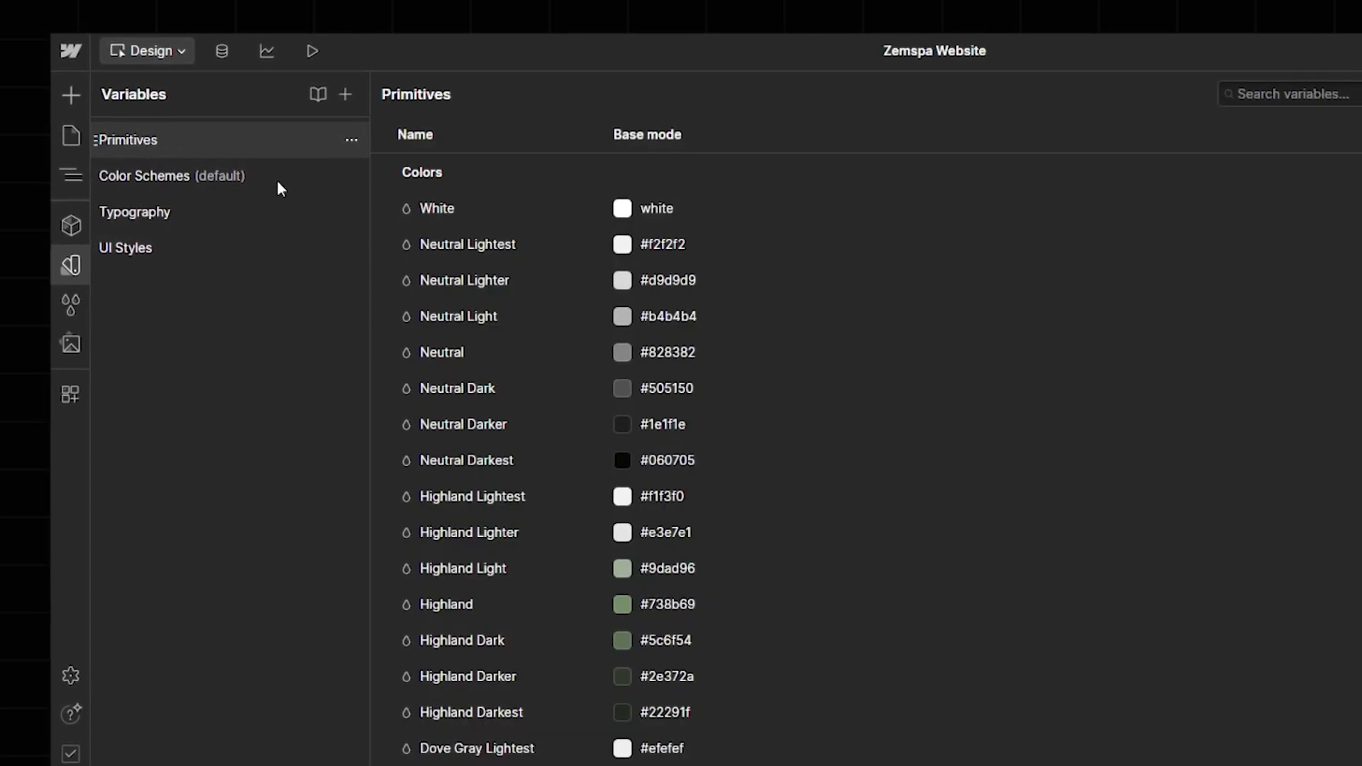
pyautogui.scroll(-3, 564, 329)
pyautogui.scroll(-8, 564, 330)
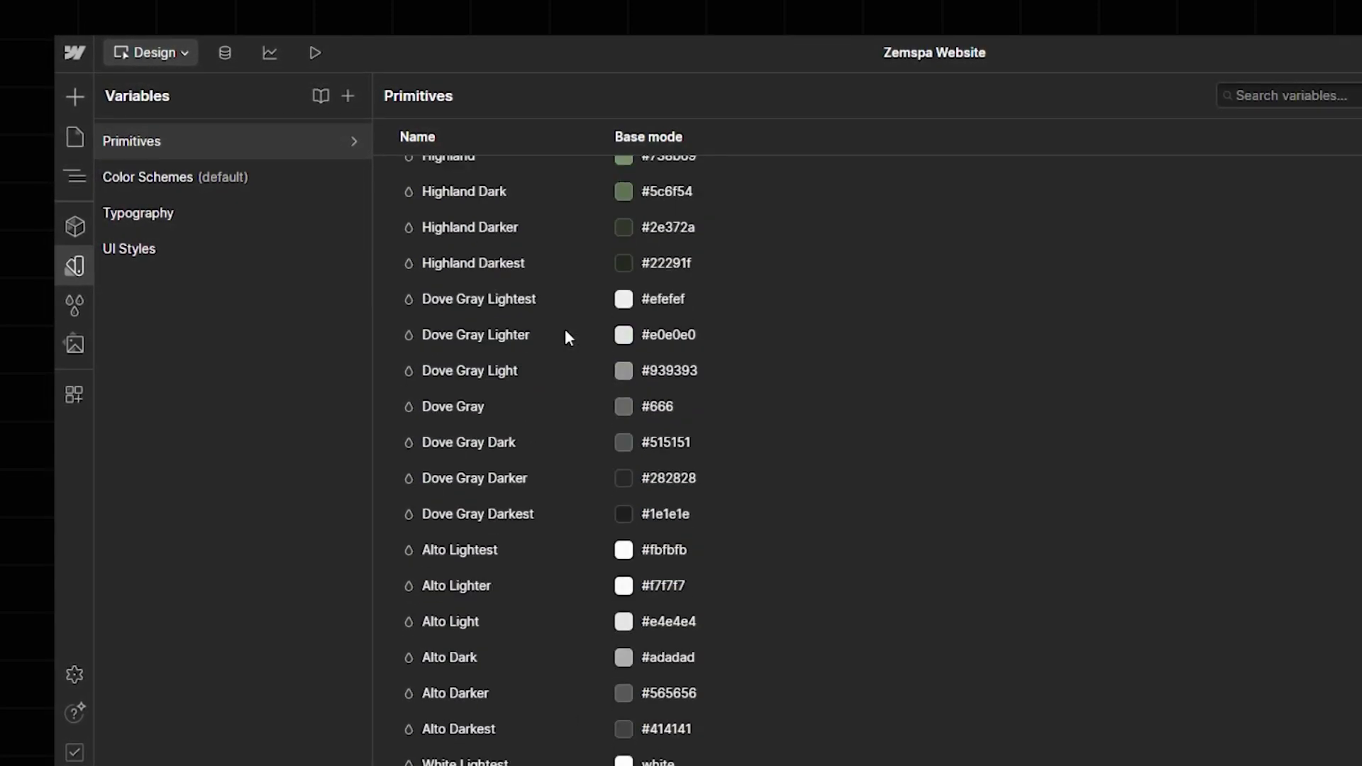
pyautogui.scroll(-3, 565, 329)
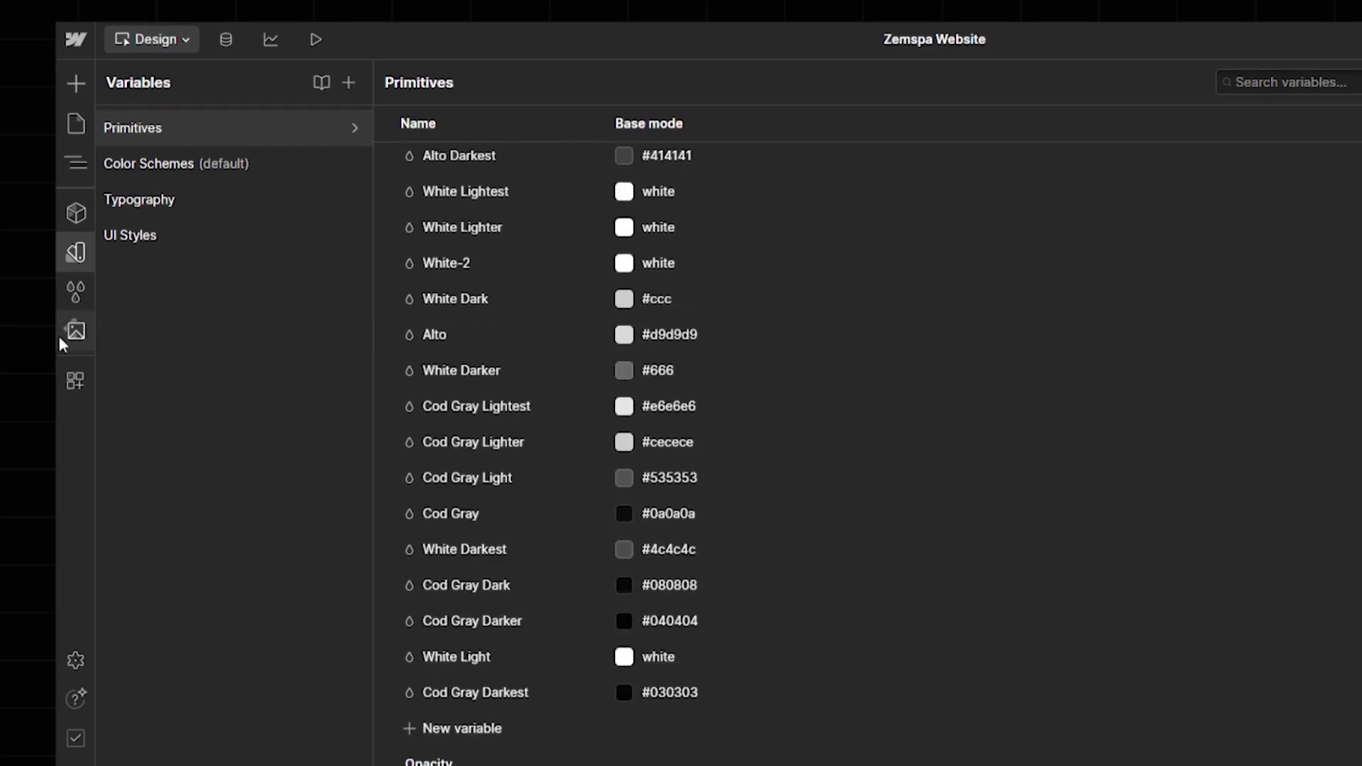
# - Look over the site's image assets, and return to the page's element structure
pyautogui.click(67, 345)
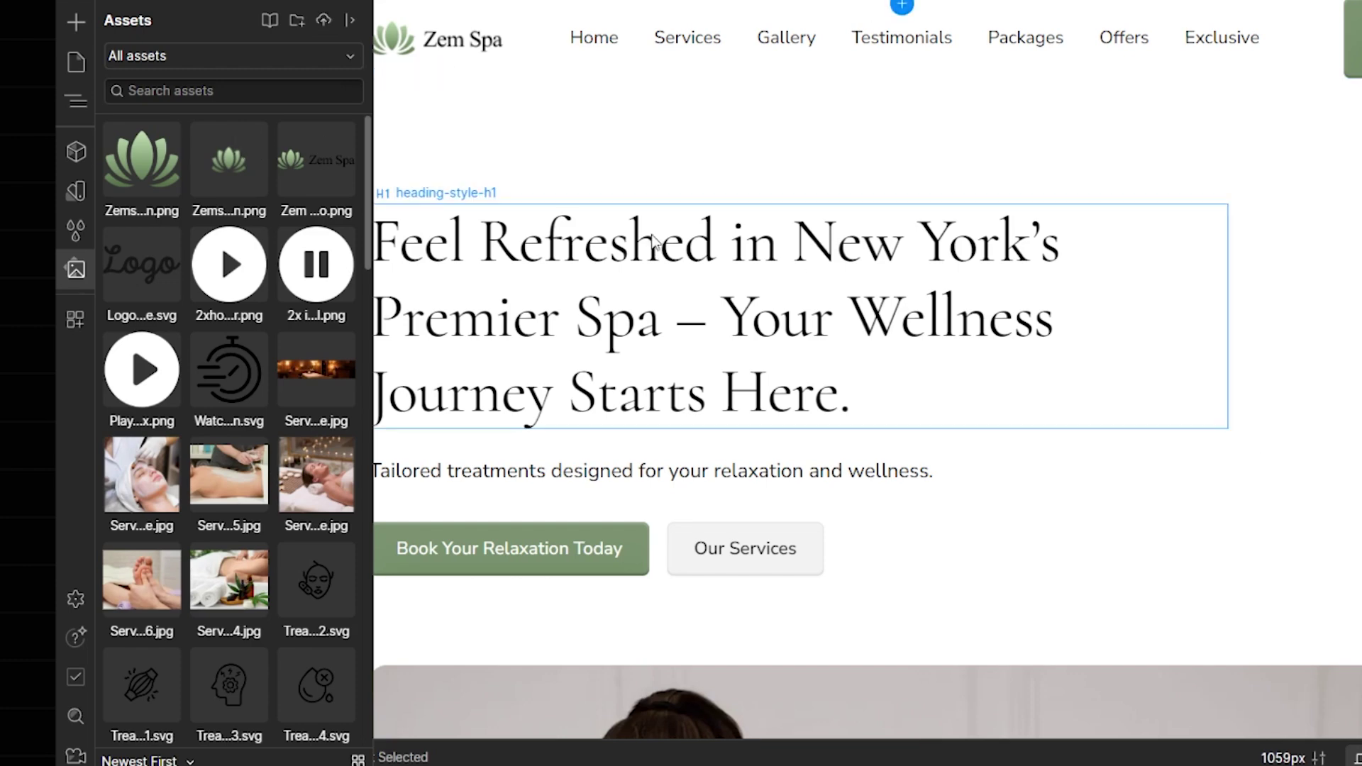
pyautogui.click(528, 27)
pyautogui.click(526, 27)
pyautogui.press('z')
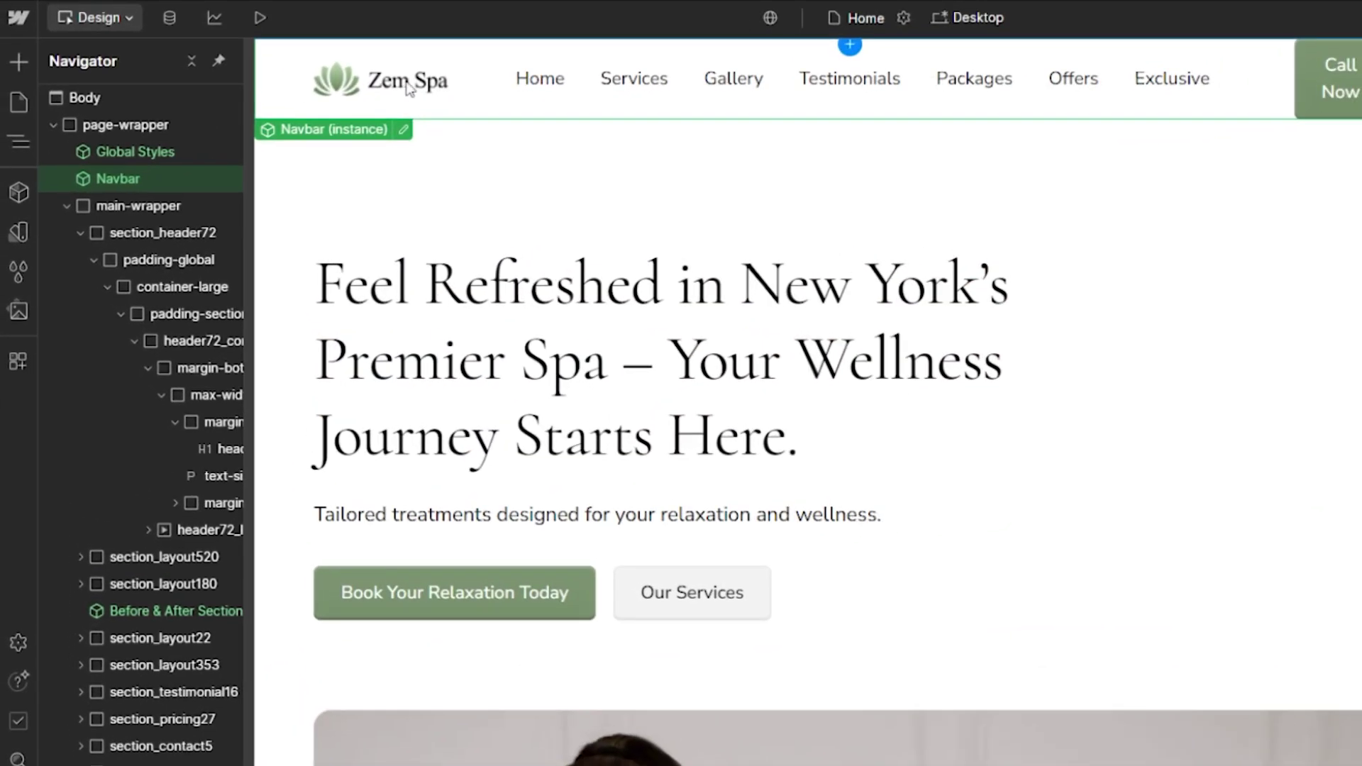
# - Enter the Navbar component and check the Zem Spa logo's image settings and the assets available to replace it
pyautogui.doubleClick(407, 87)
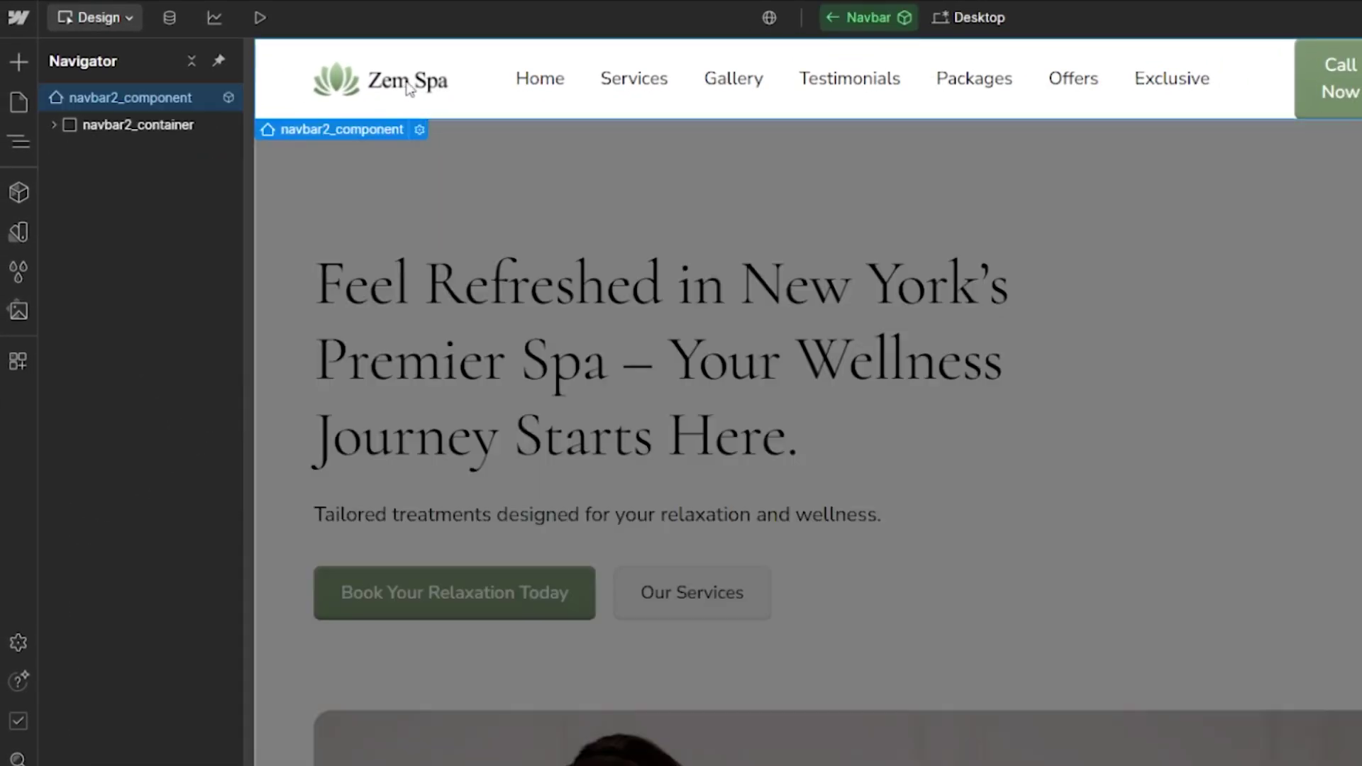
pyautogui.click(408, 87)
pyautogui.doubleClick(426, 71)
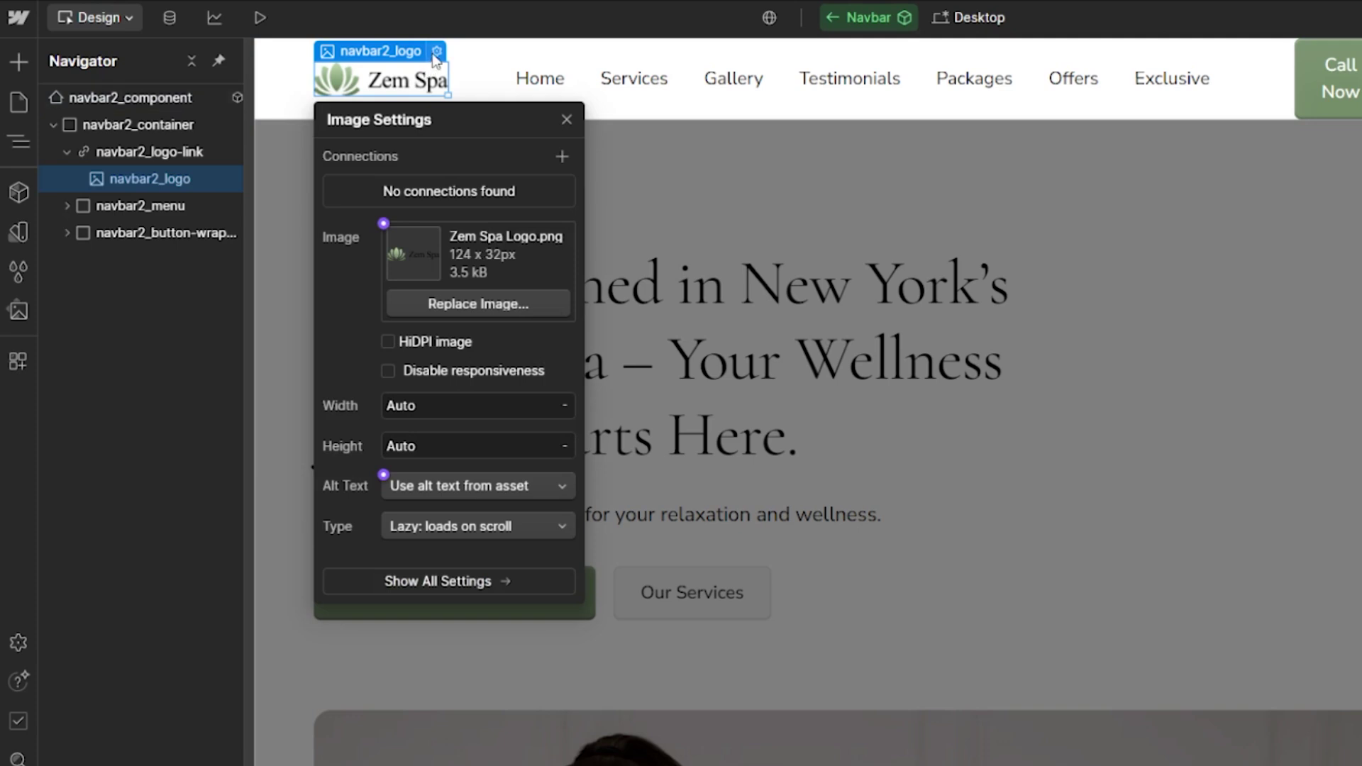
pyautogui.click(454, 300)
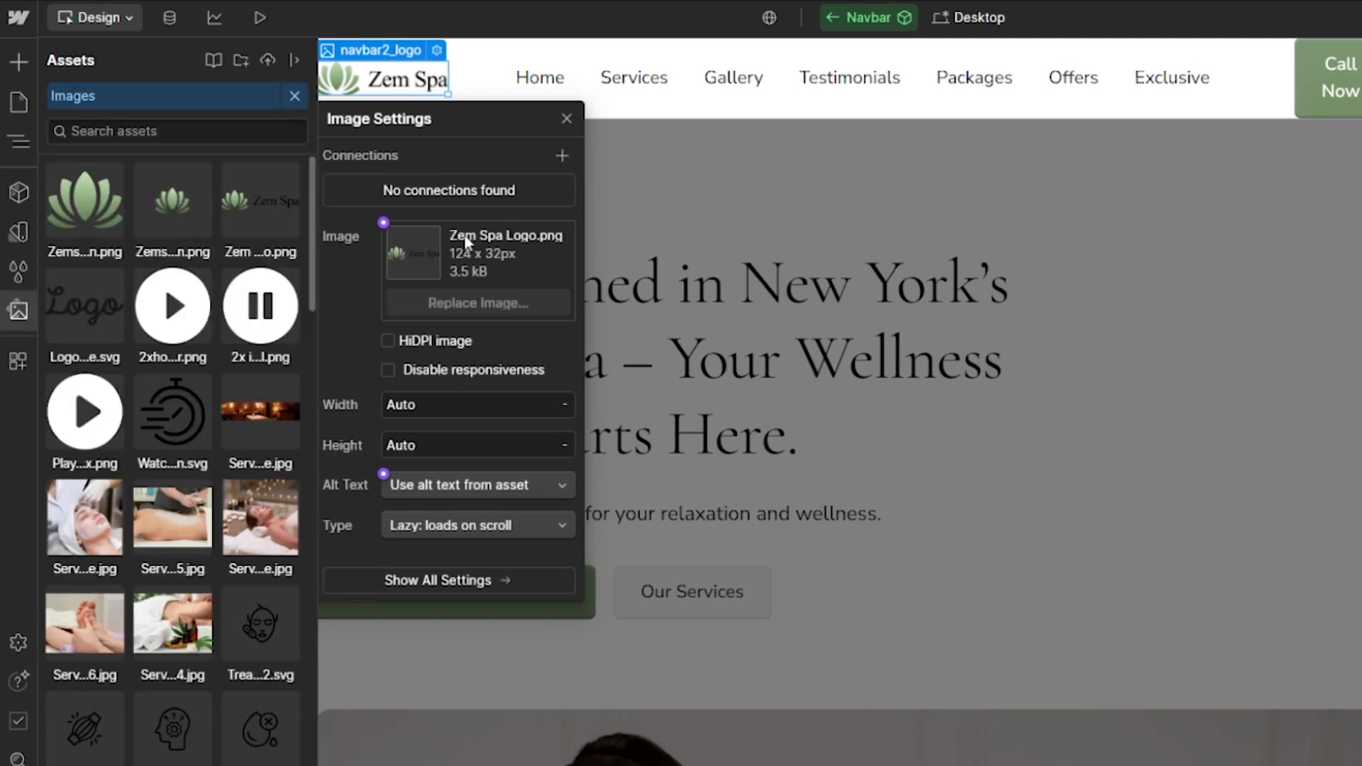
pyautogui.click(566, 120)
# - Open the Home link's text for editing in the Navbar component, and go through the Gallery, Packages, Offers and Exclusive links
pyautogui.click(577, 73)
pyautogui.doubleClick(578, 73)
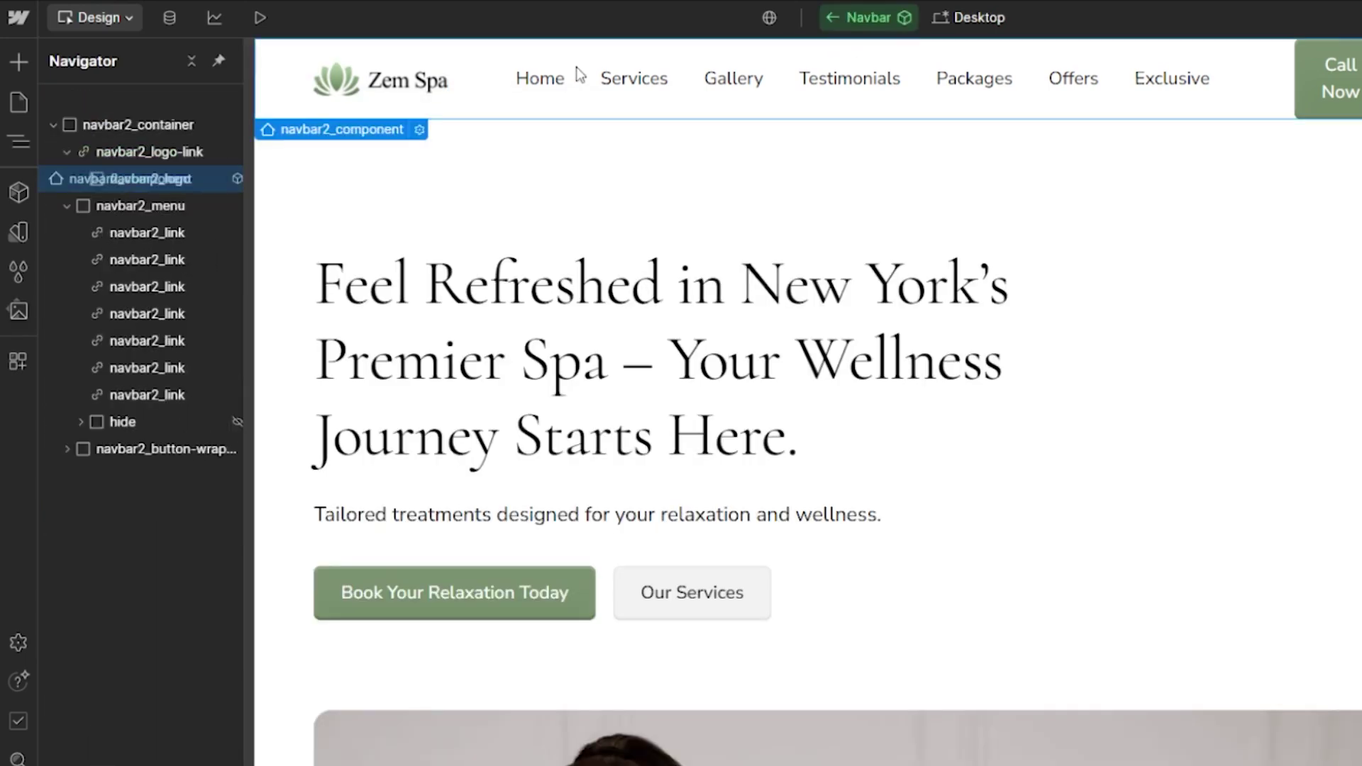
pyautogui.doubleClick(578, 71)
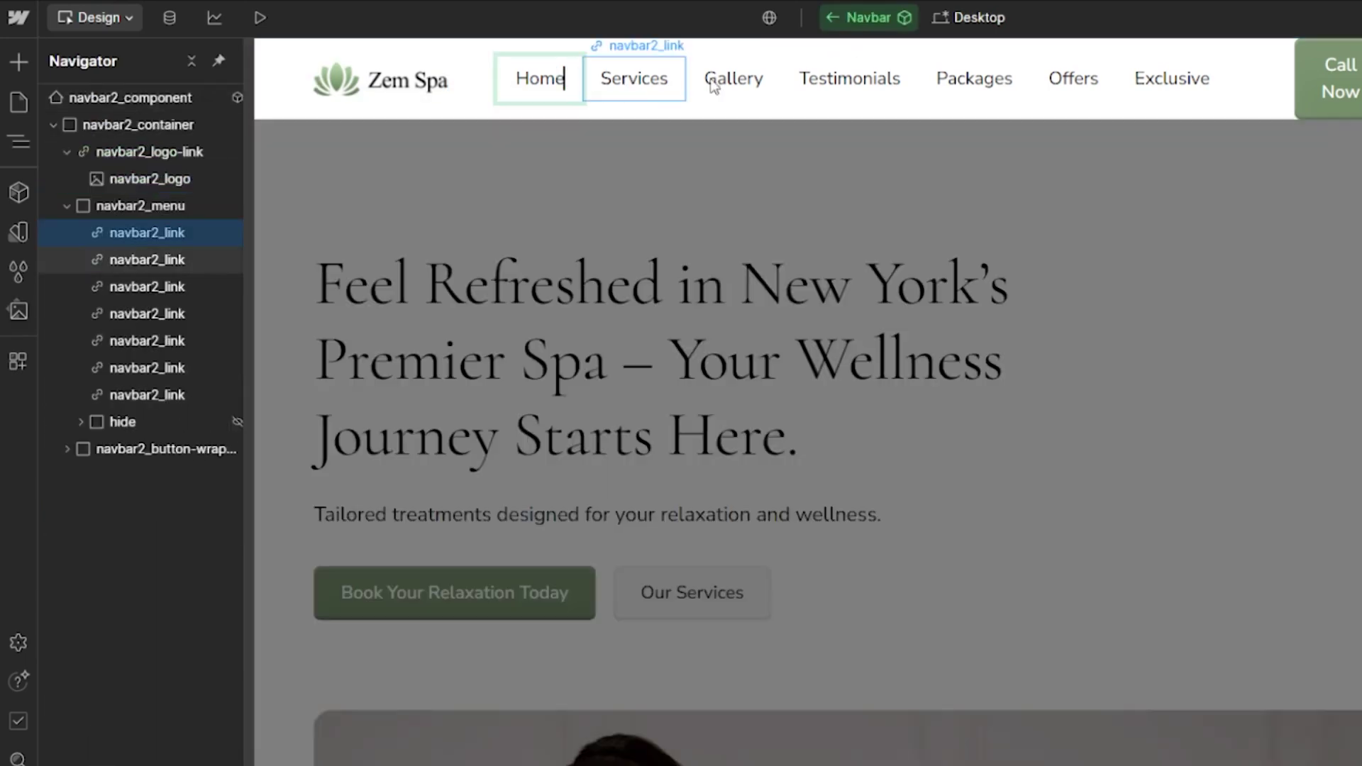
pyautogui.click(734, 80)
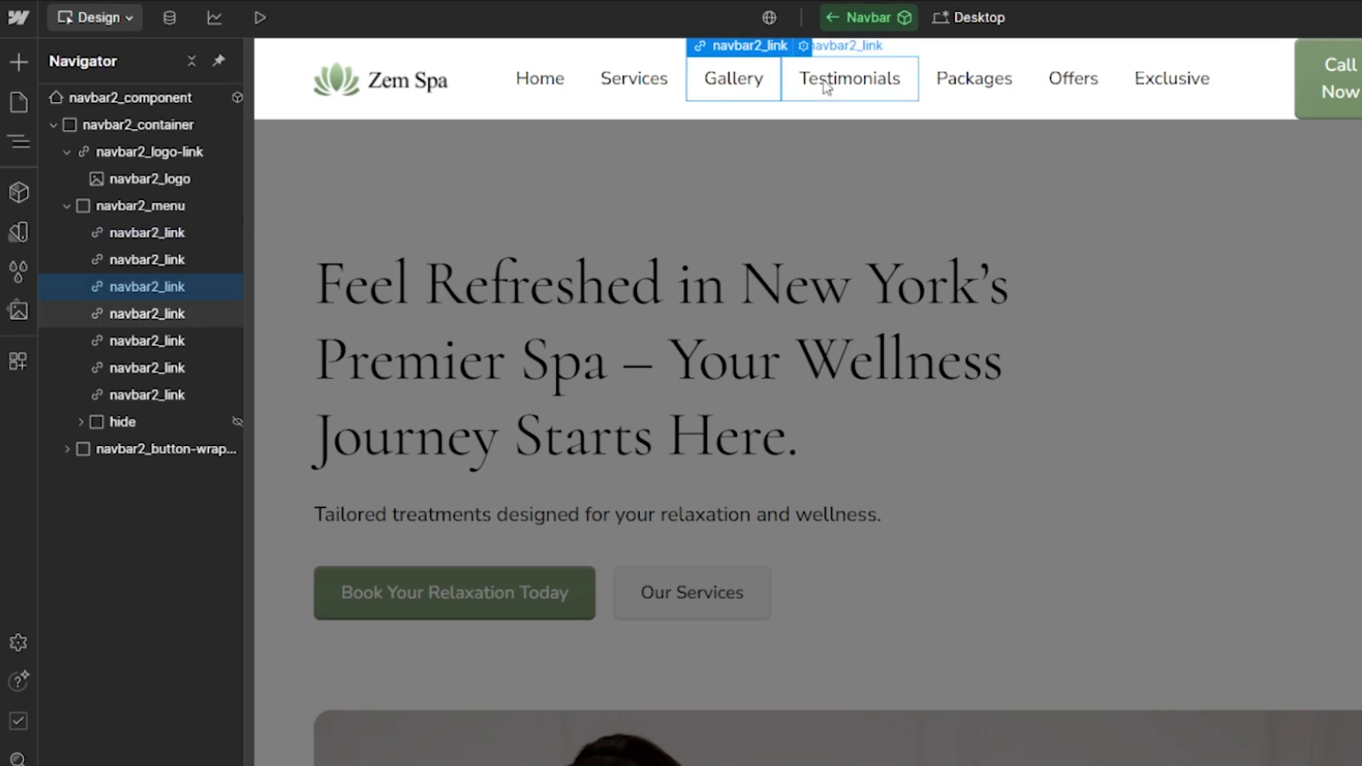
pyautogui.click(948, 79)
pyautogui.click(1070, 81)
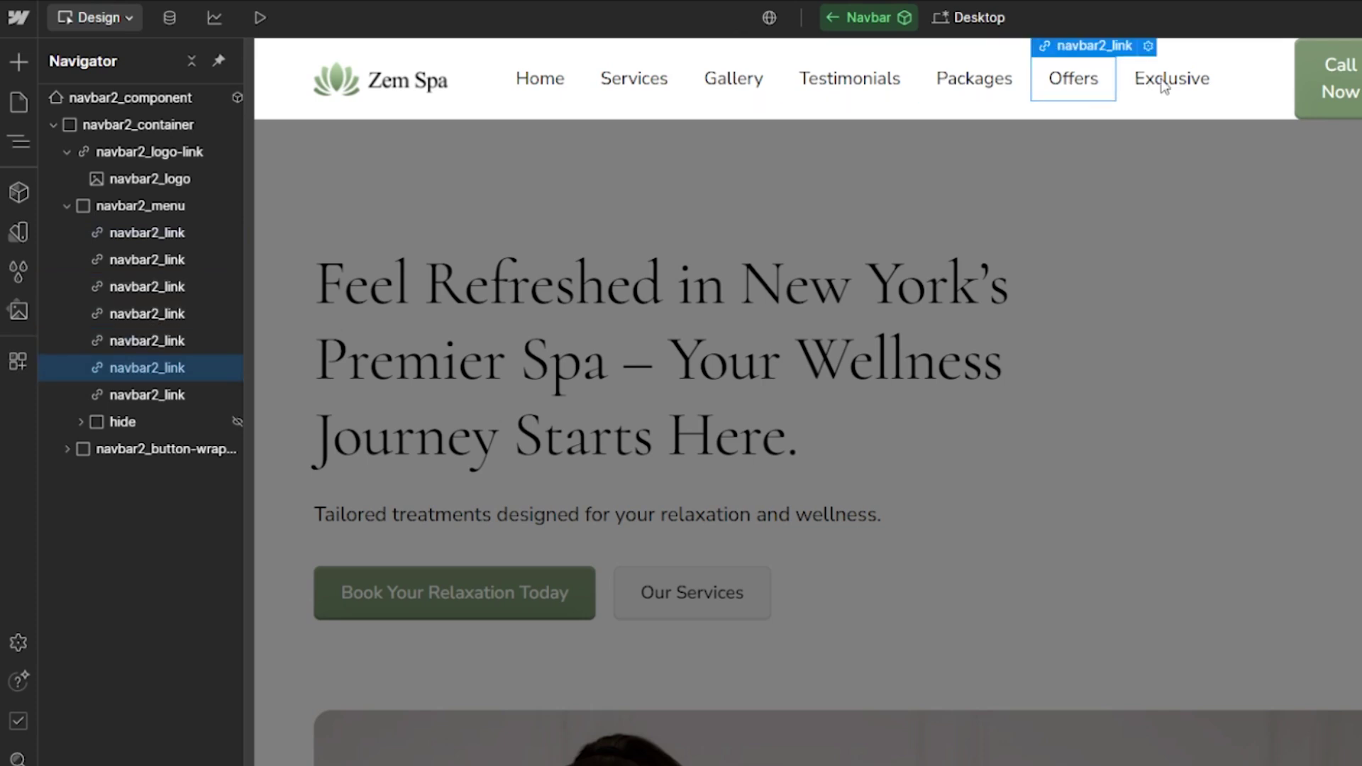
pyautogui.click(1165, 82)
# - Examine the link settings of the navbar's Services link and the pages it can point to
pyautogui.click(618, 82)
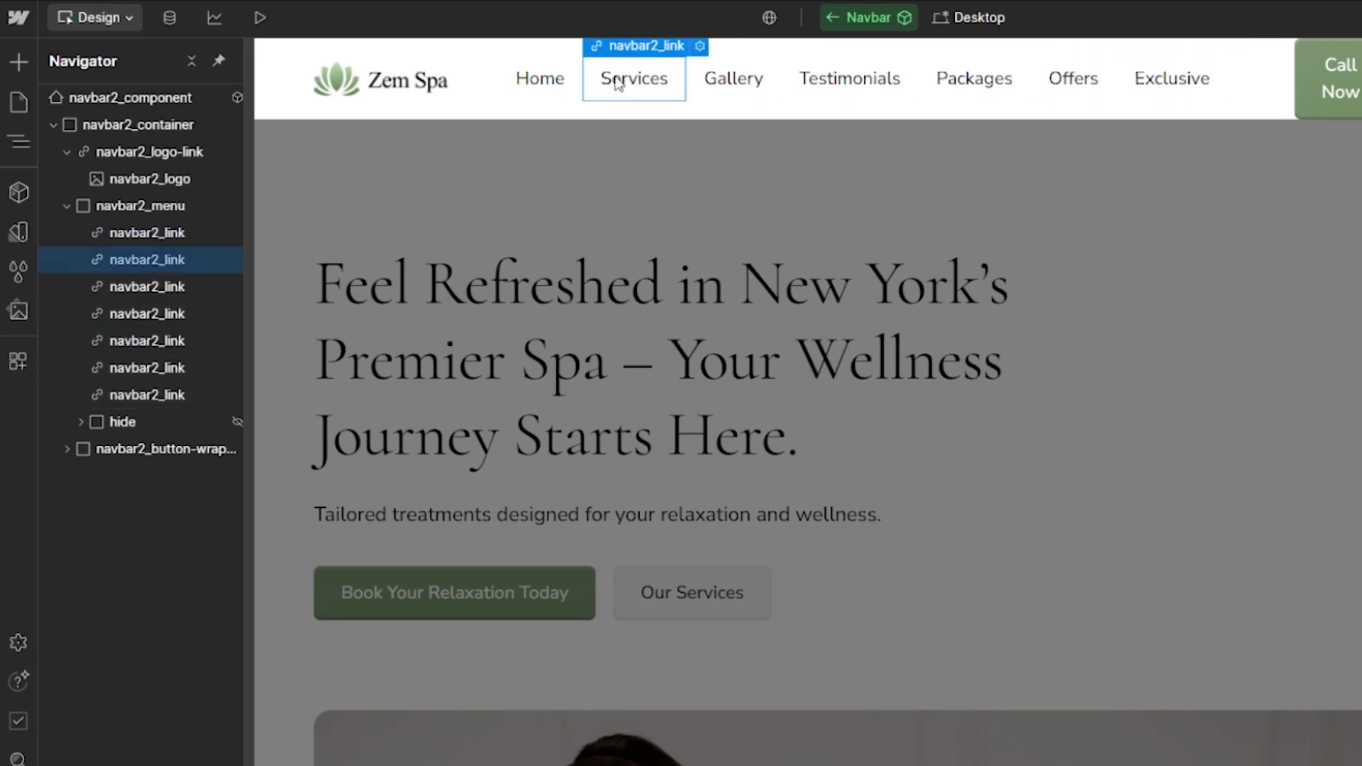
pyautogui.click(702, 46)
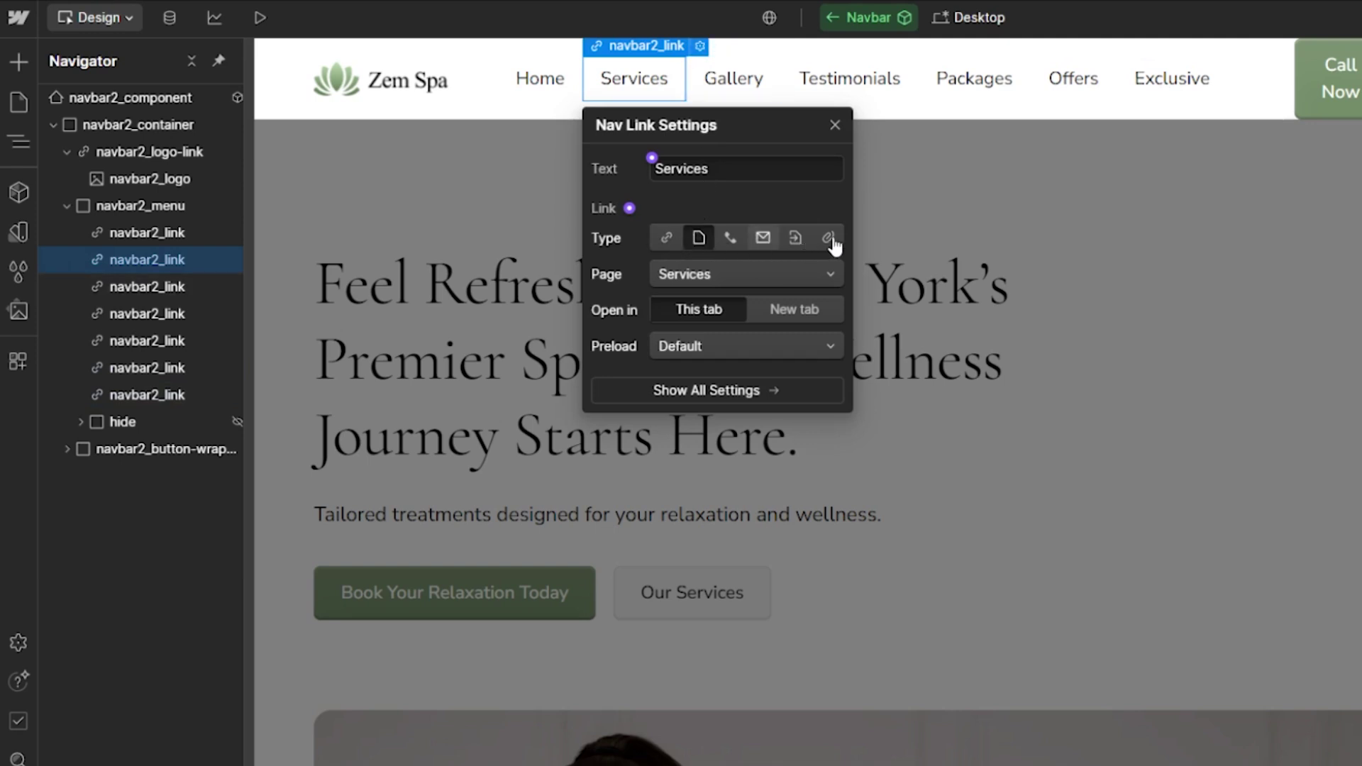
pyautogui.click(821, 270)
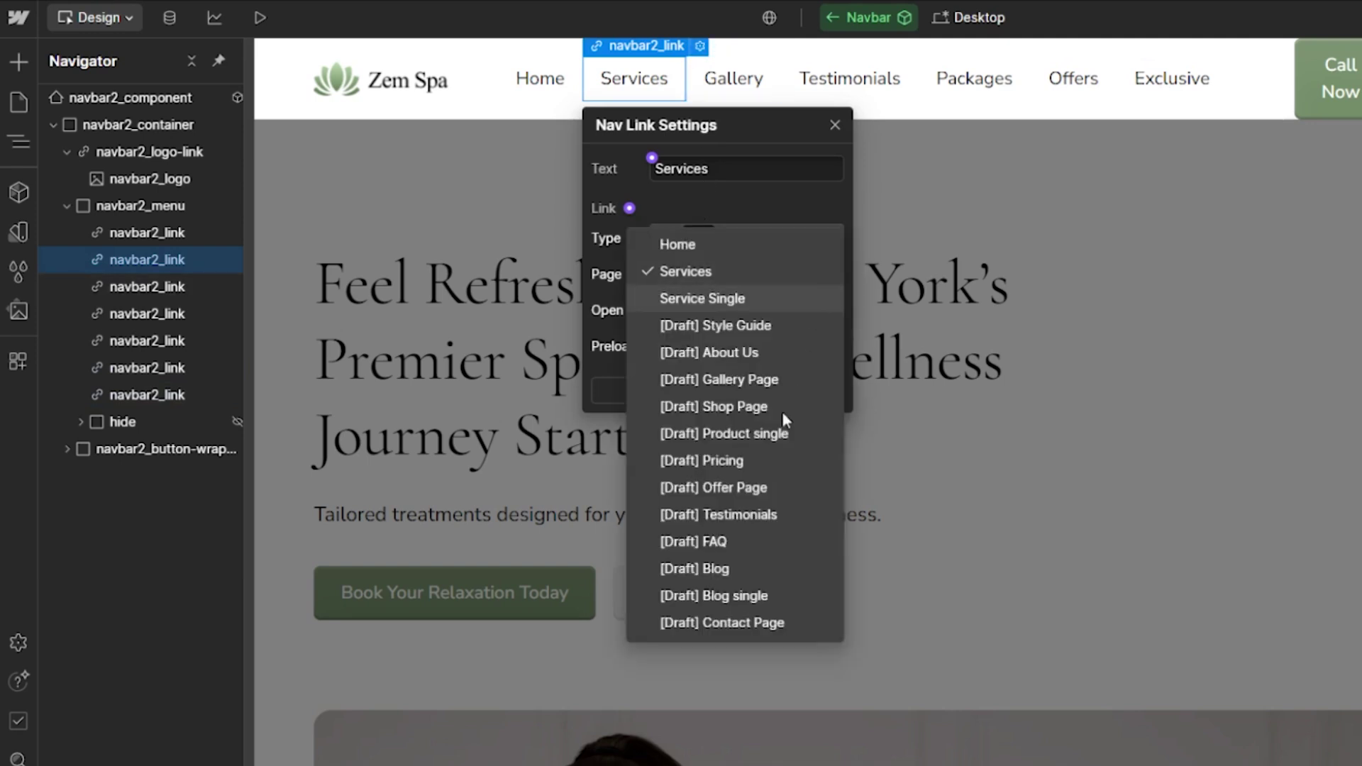
pyautogui.click(767, 212)
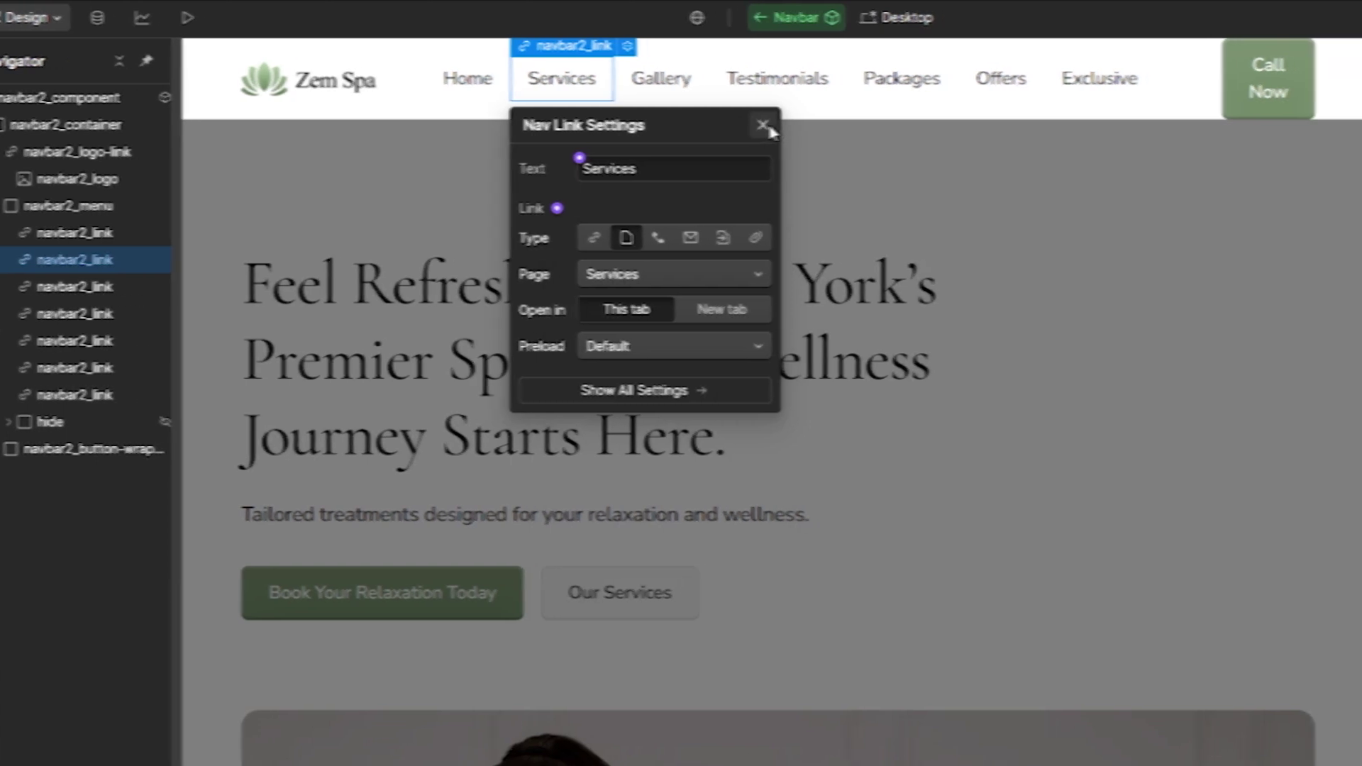
pyautogui.click(835, 125)
# - Set the link type of the navbar's Call Now button to phone
pyautogui.click(1170, 91)
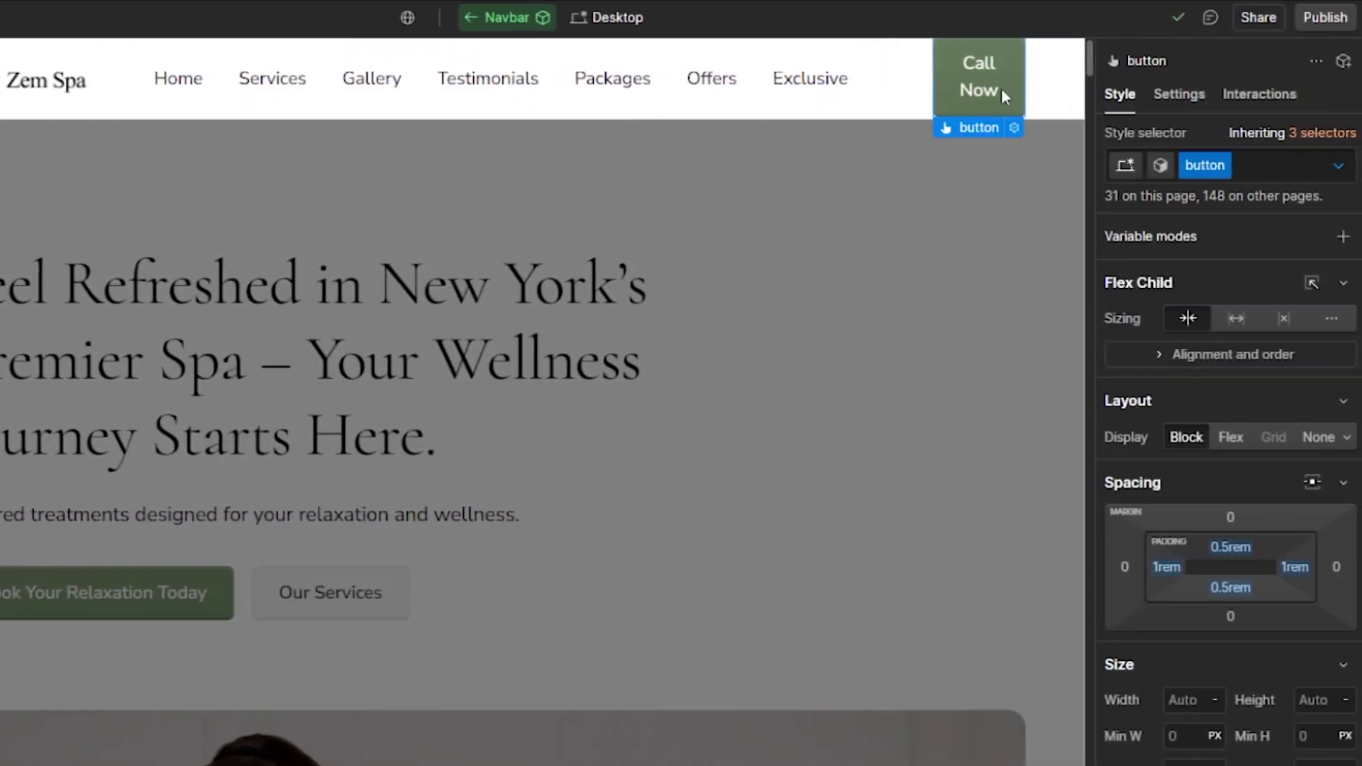
pyautogui.click(1013, 128)
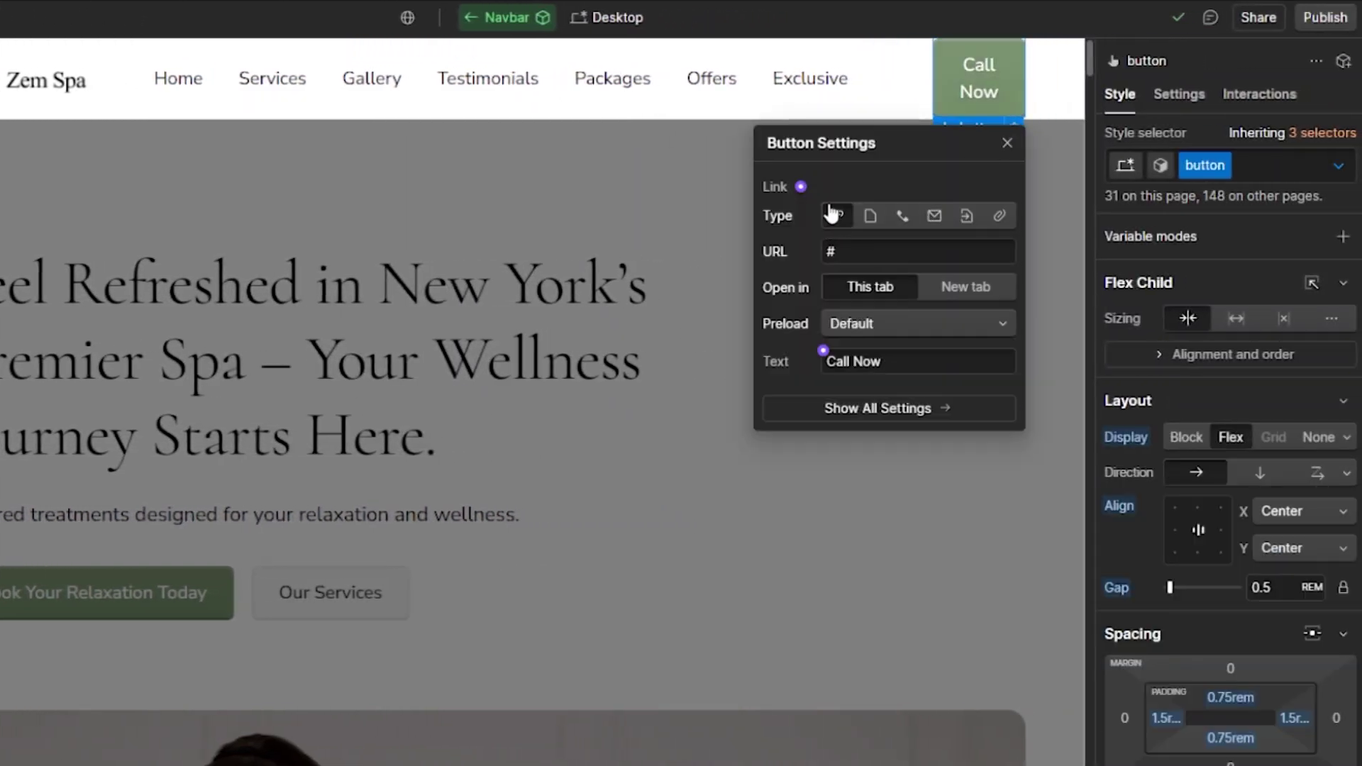
pyautogui.click(1006, 144)
pyautogui.click(988, 94)
pyautogui.click(988, 94)
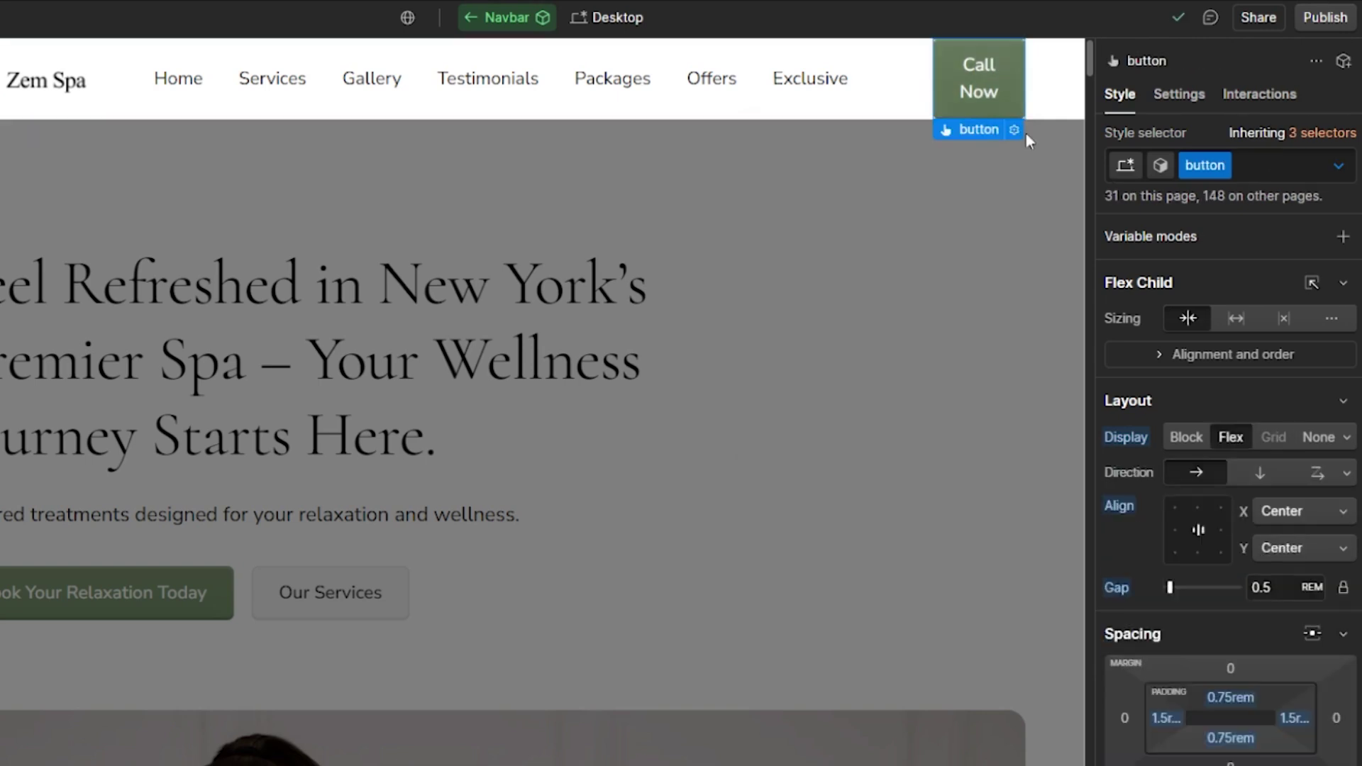
pyautogui.click(1015, 130)
pyautogui.click(902, 216)
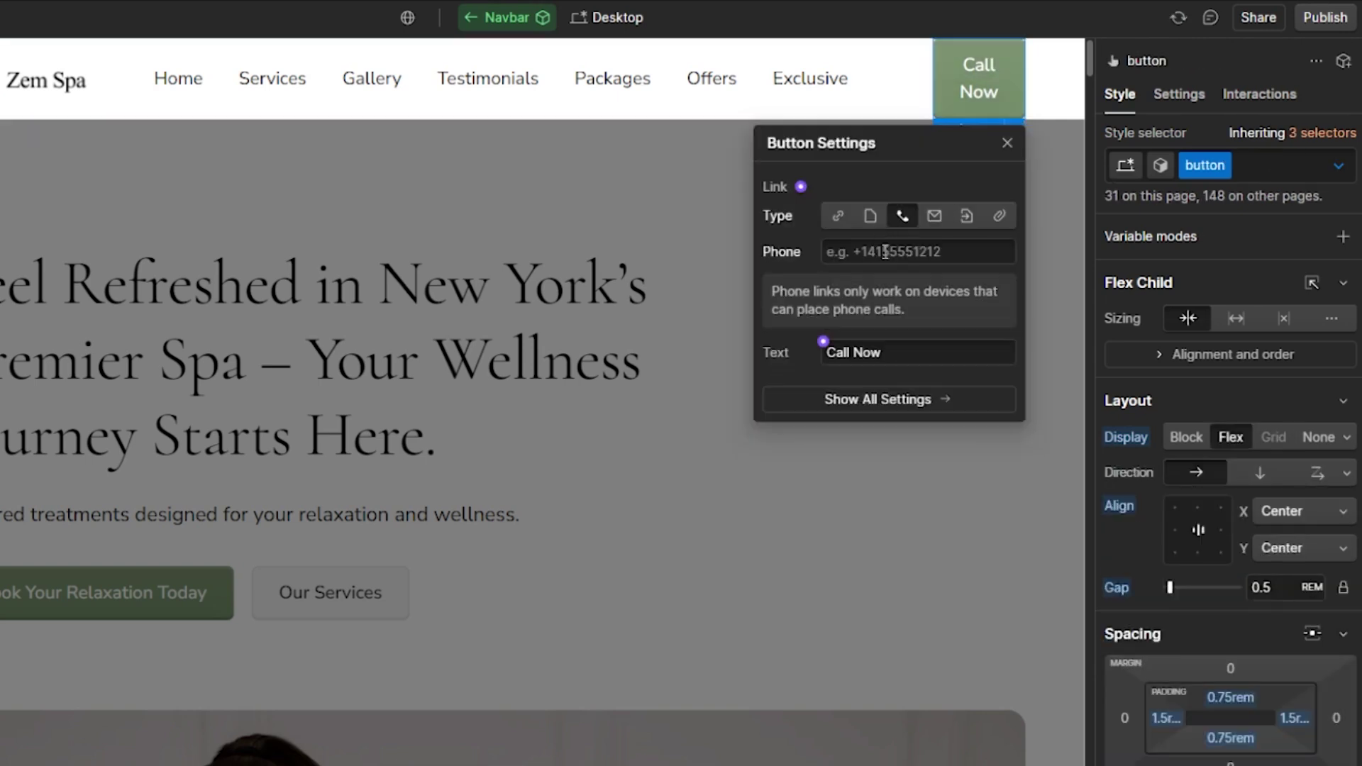
pyautogui.click(1002, 144)
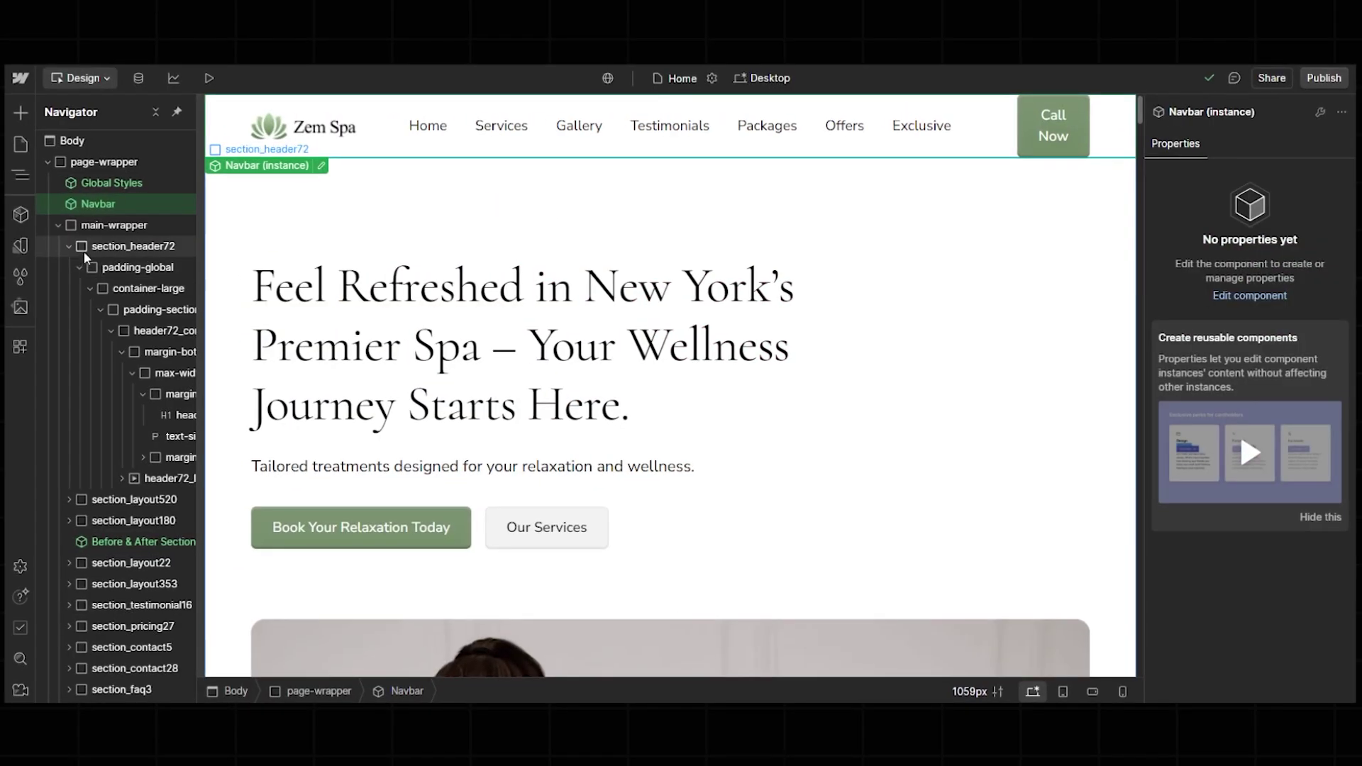
# - Try the Text, Foreground and Highland Background variables as section_header72's background color, and return it to Color Scheme 1's Background (White-2)
pyautogui.click(85, 250)
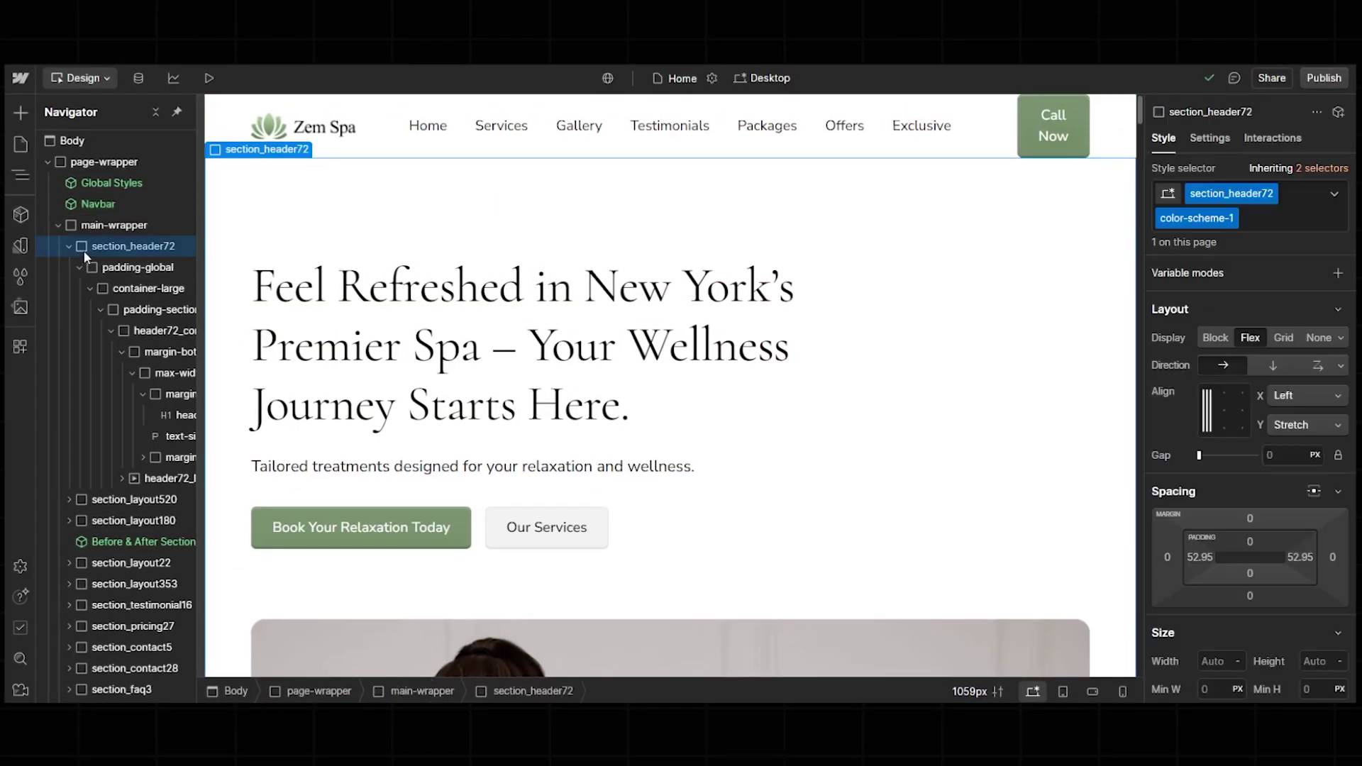
pyautogui.scroll(-10, 1258, 438)
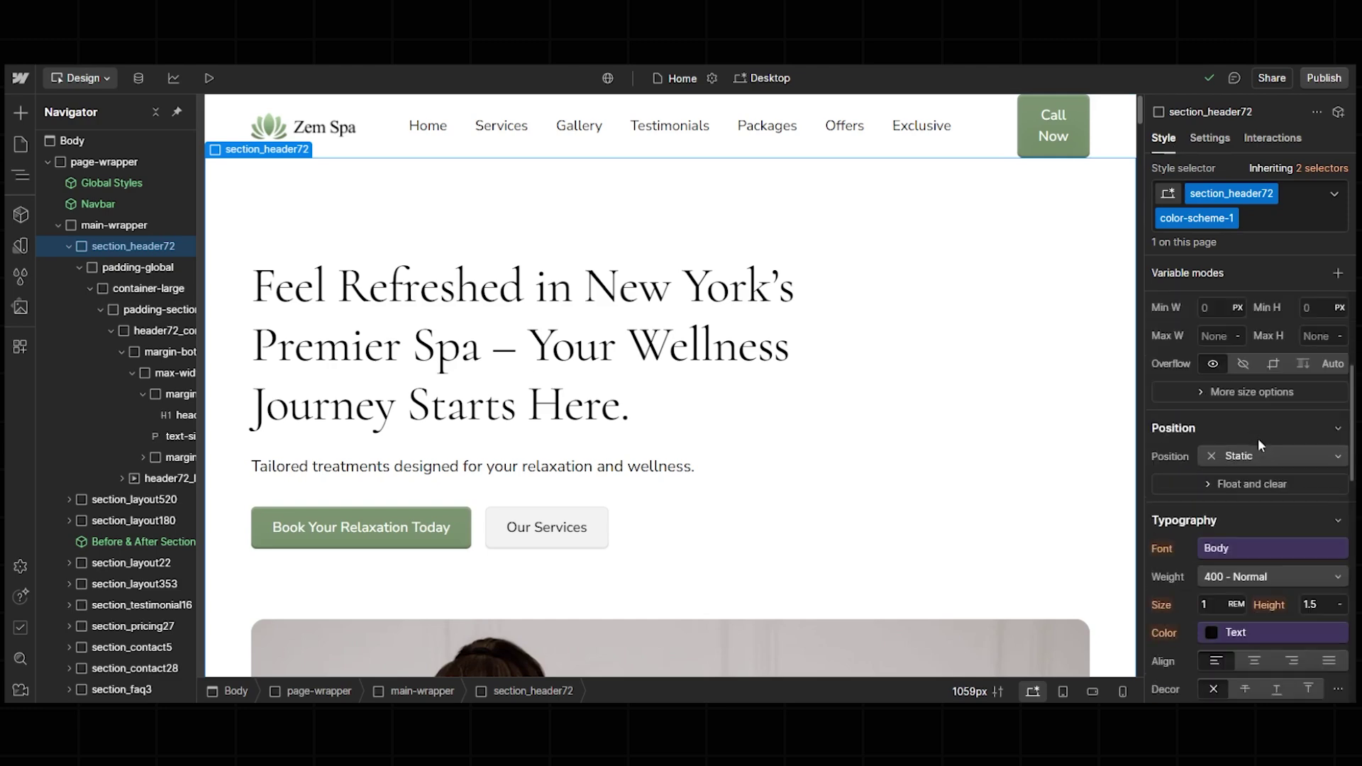
pyautogui.click(1219, 546)
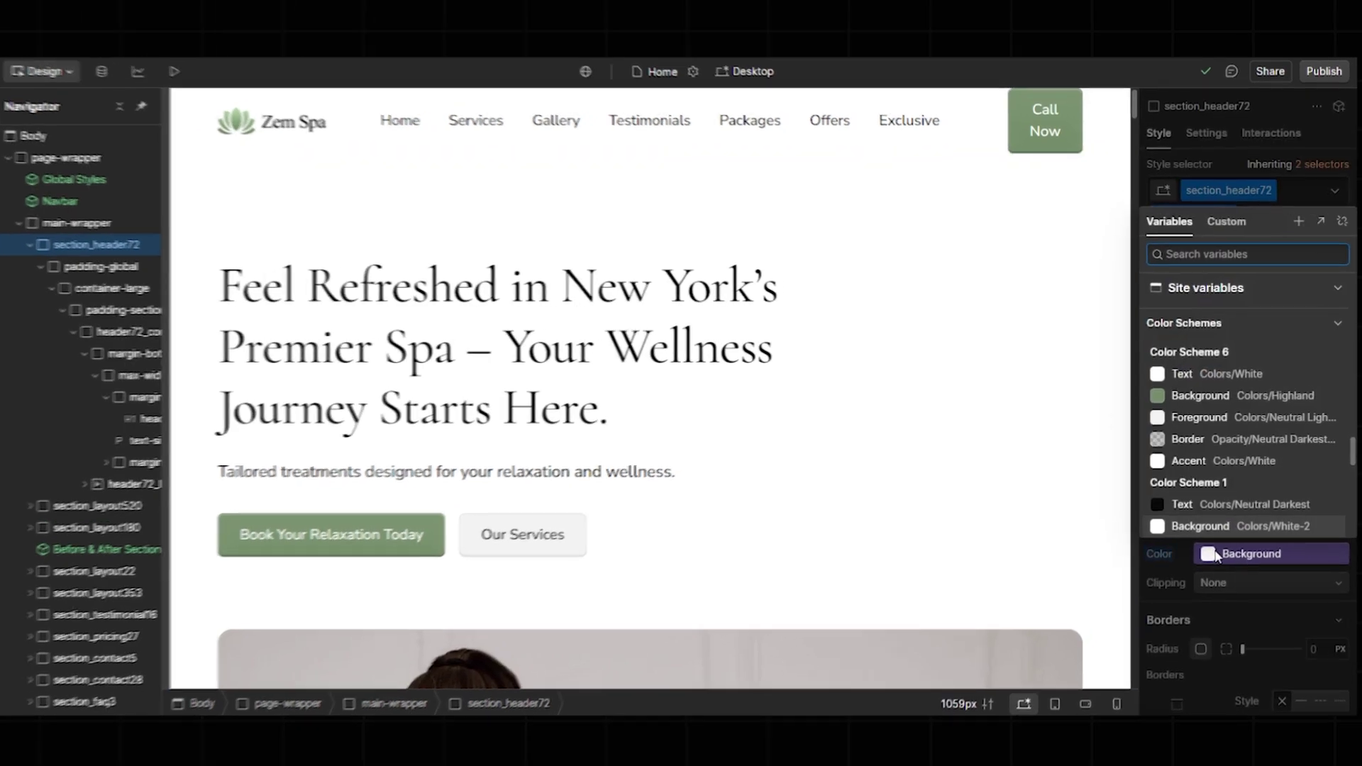
pyautogui.click(1170, 498)
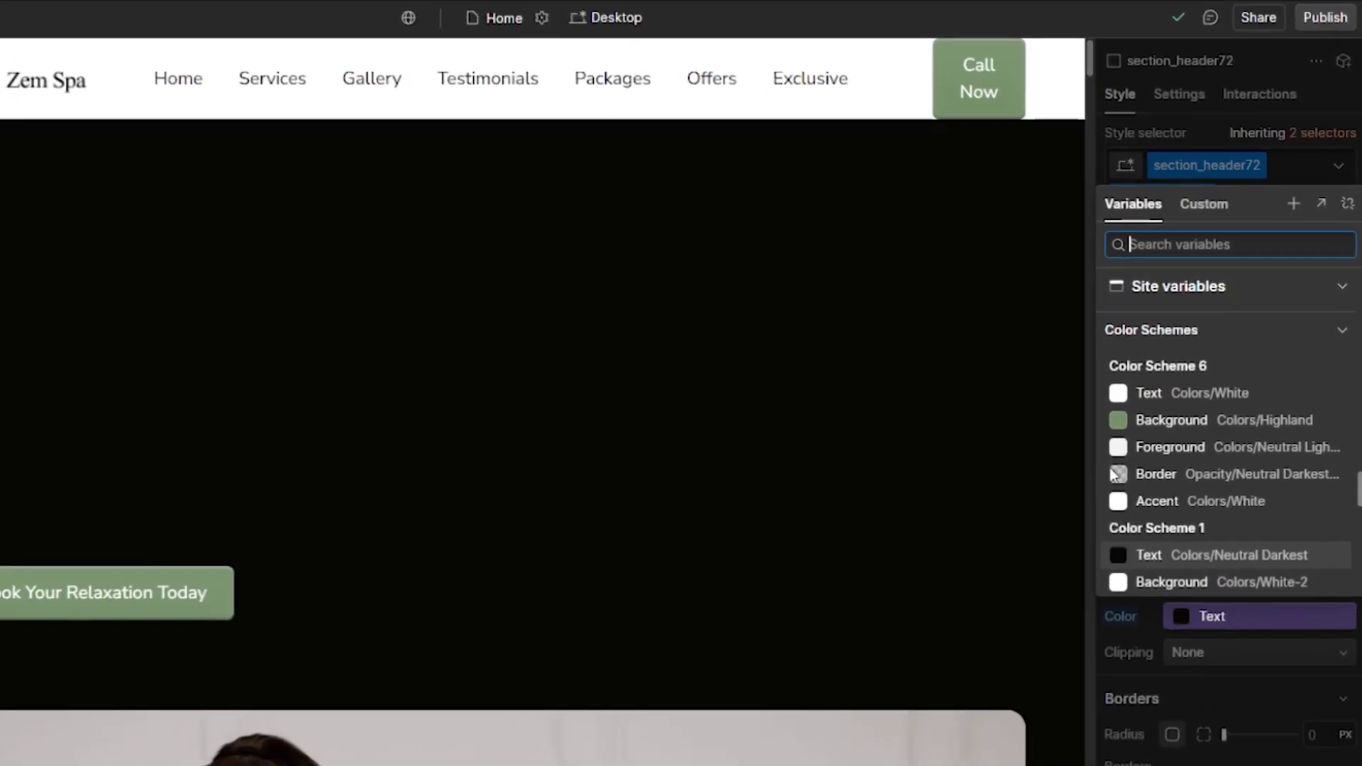
pyautogui.click(1118, 447)
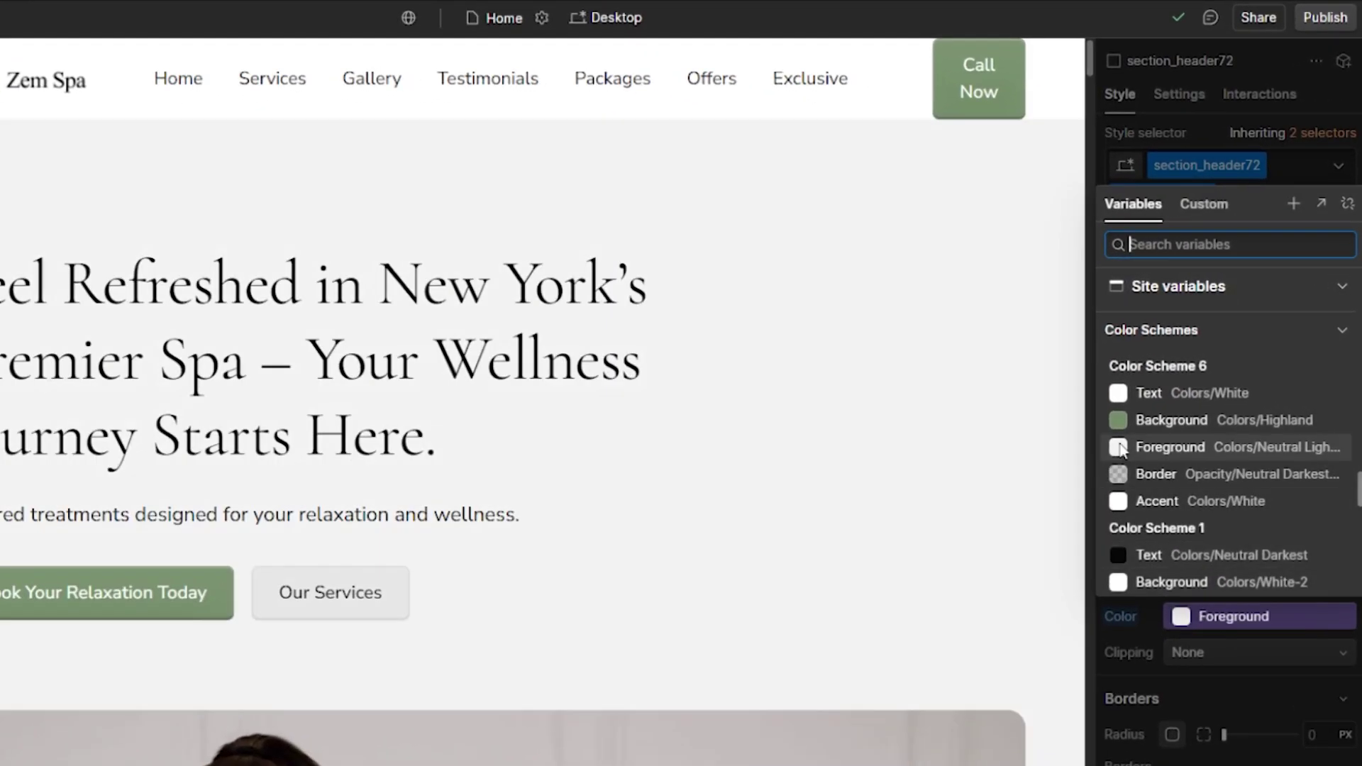
pyautogui.click(1119, 422)
pyautogui.click(1119, 582)
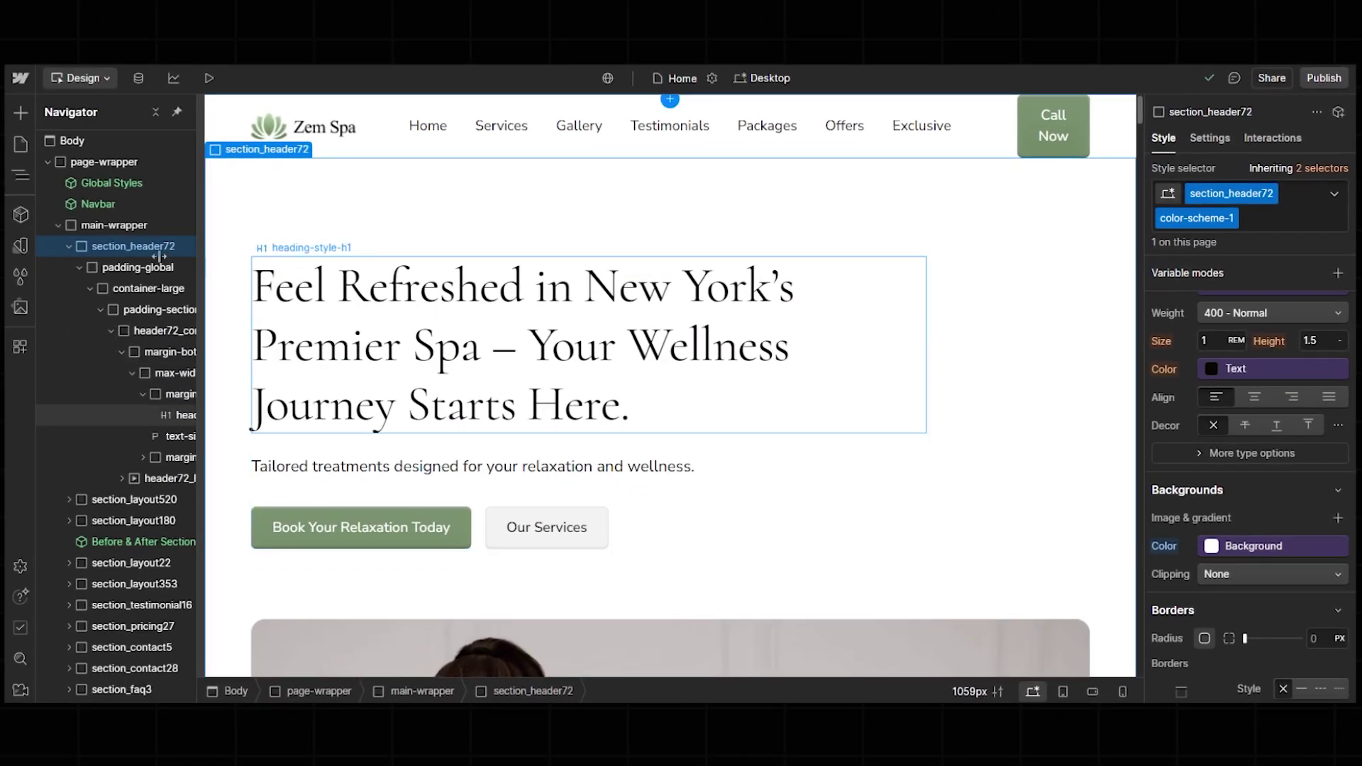
# - Add a new color variable to the Opacity group of the Primitives collection and set its value to red
pyautogui.click(20, 245)
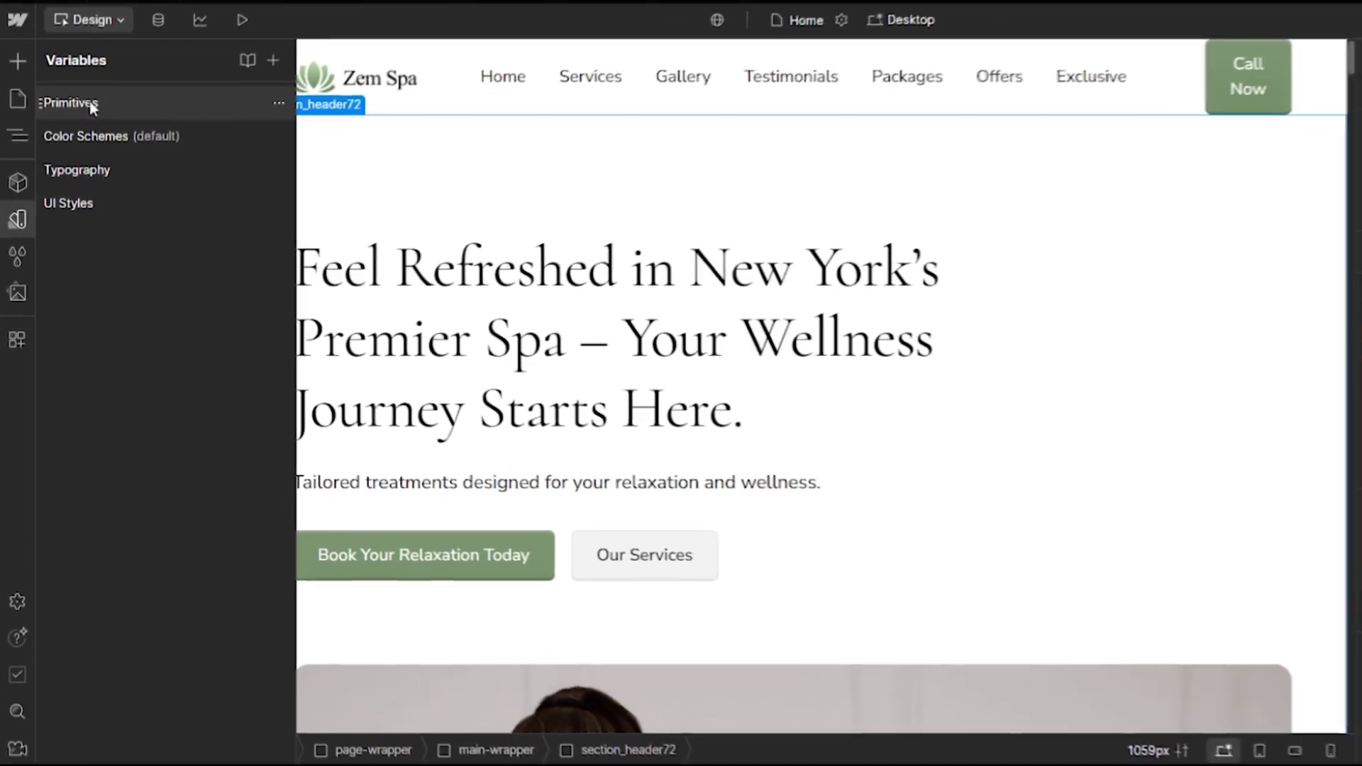
pyautogui.click(86, 137)
pyautogui.scroll(-10, 454, 369)
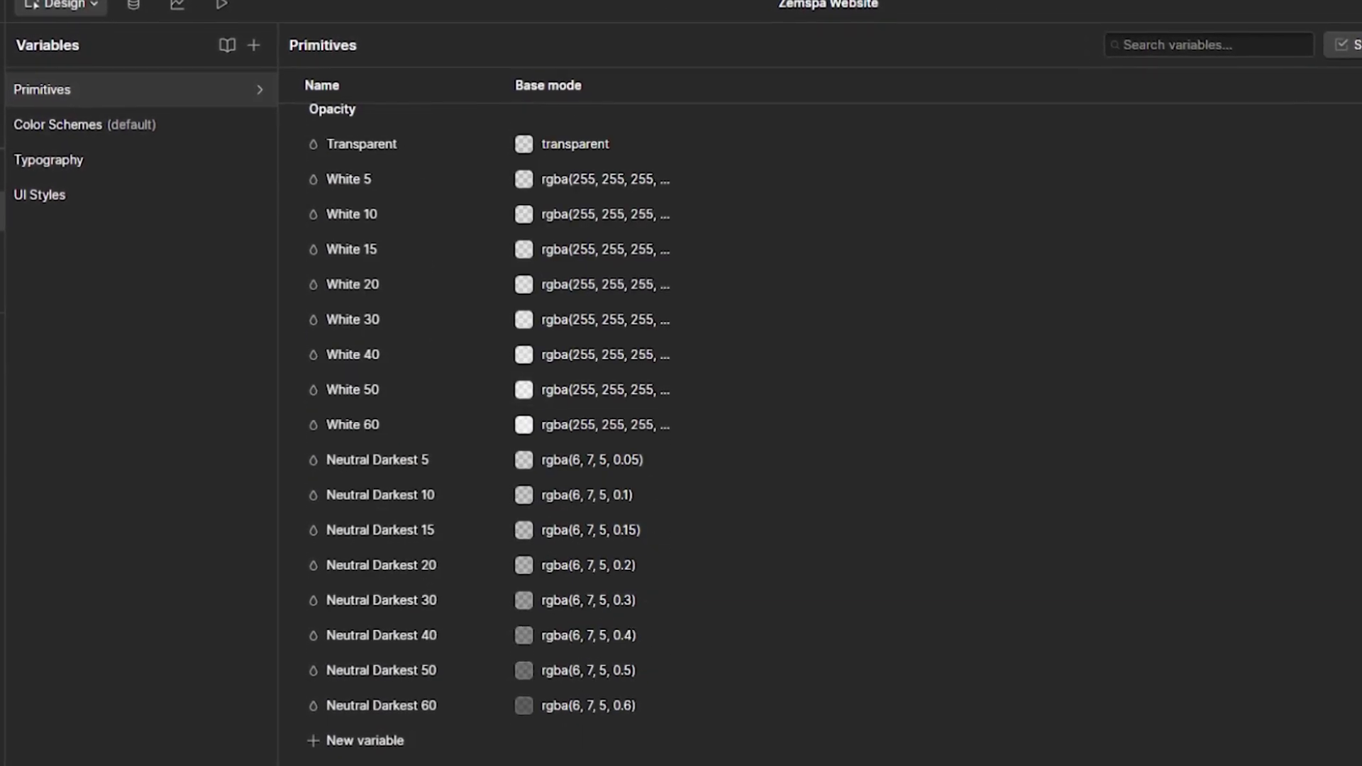
pyautogui.click(358, 741)
pyautogui.click(342, 573)
pyautogui.write('Red')
pyautogui.click(560, 731)
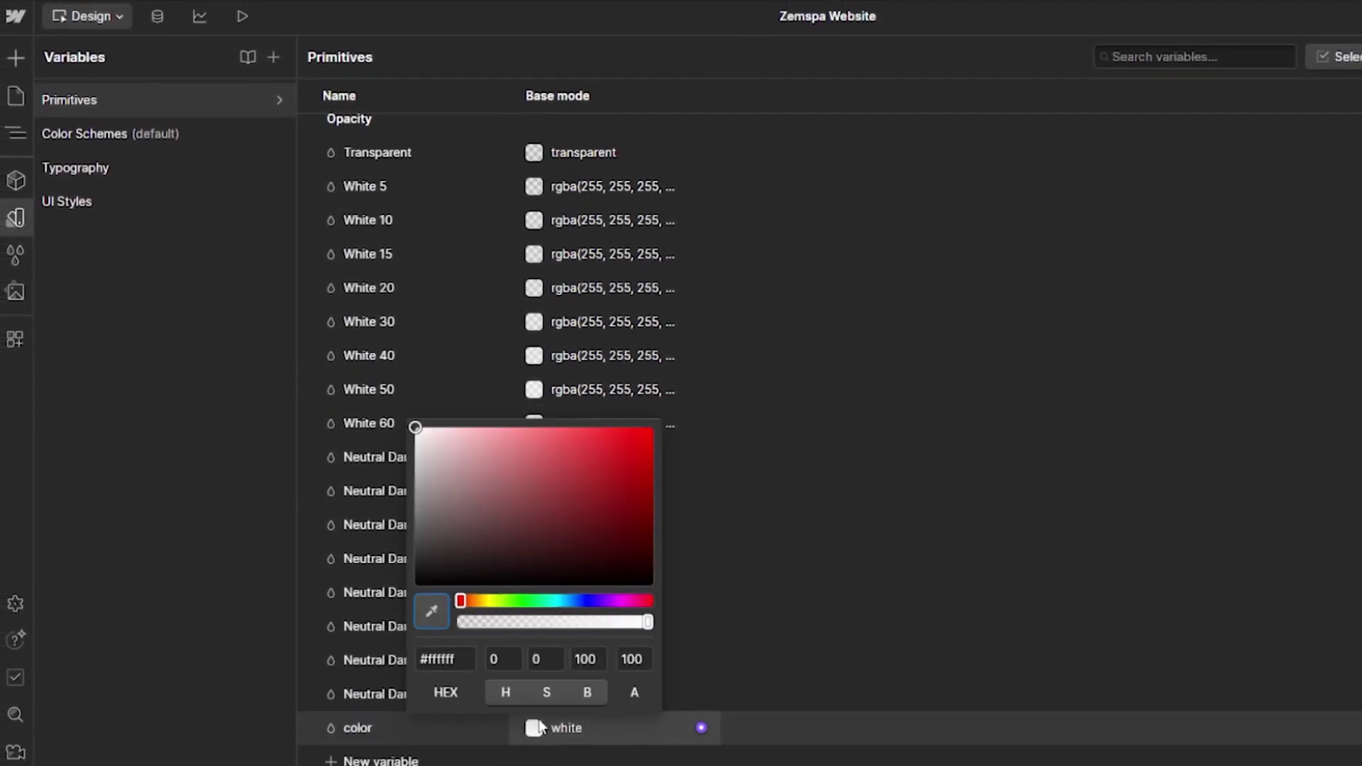
pyautogui.write('red')
pyautogui.press('Return')
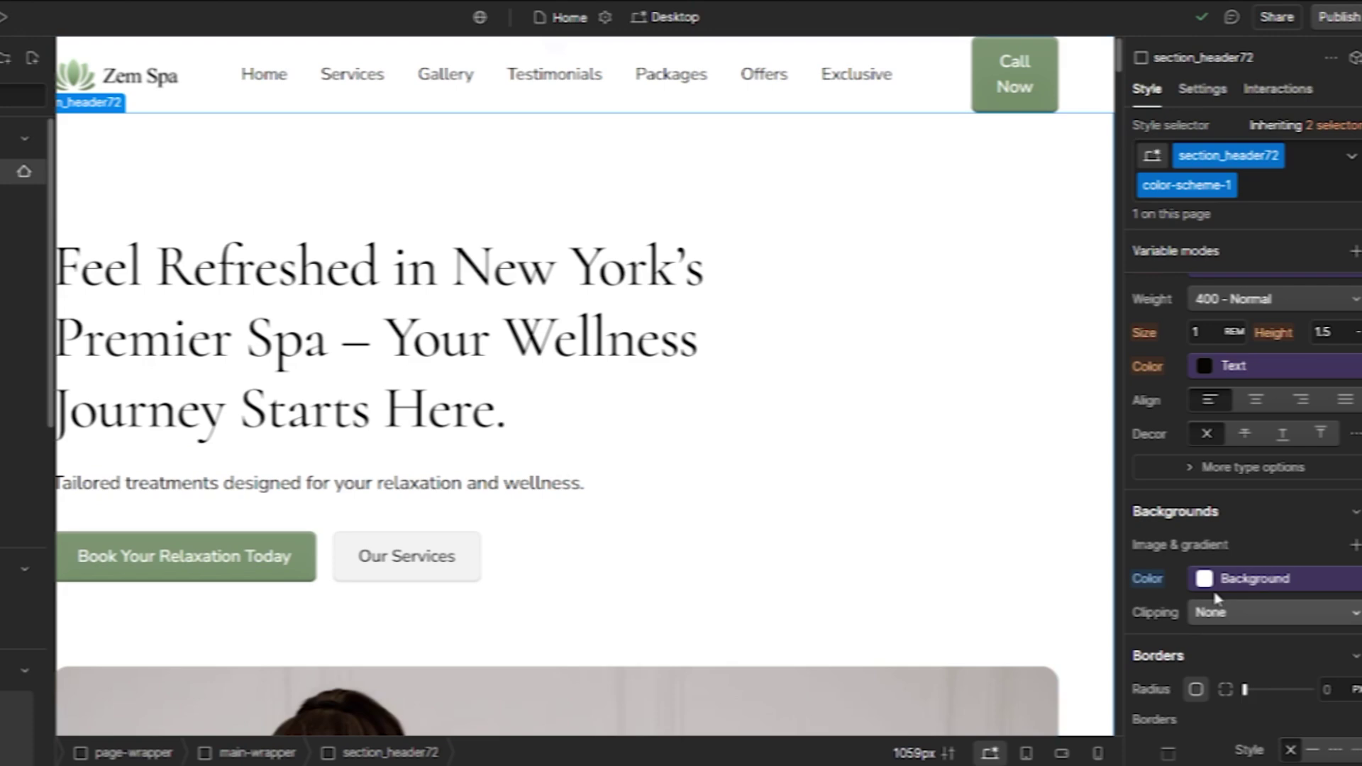
# - Search the variables for section_header72's background color for "red", and leave the color choice
pyautogui.click(1217, 581)
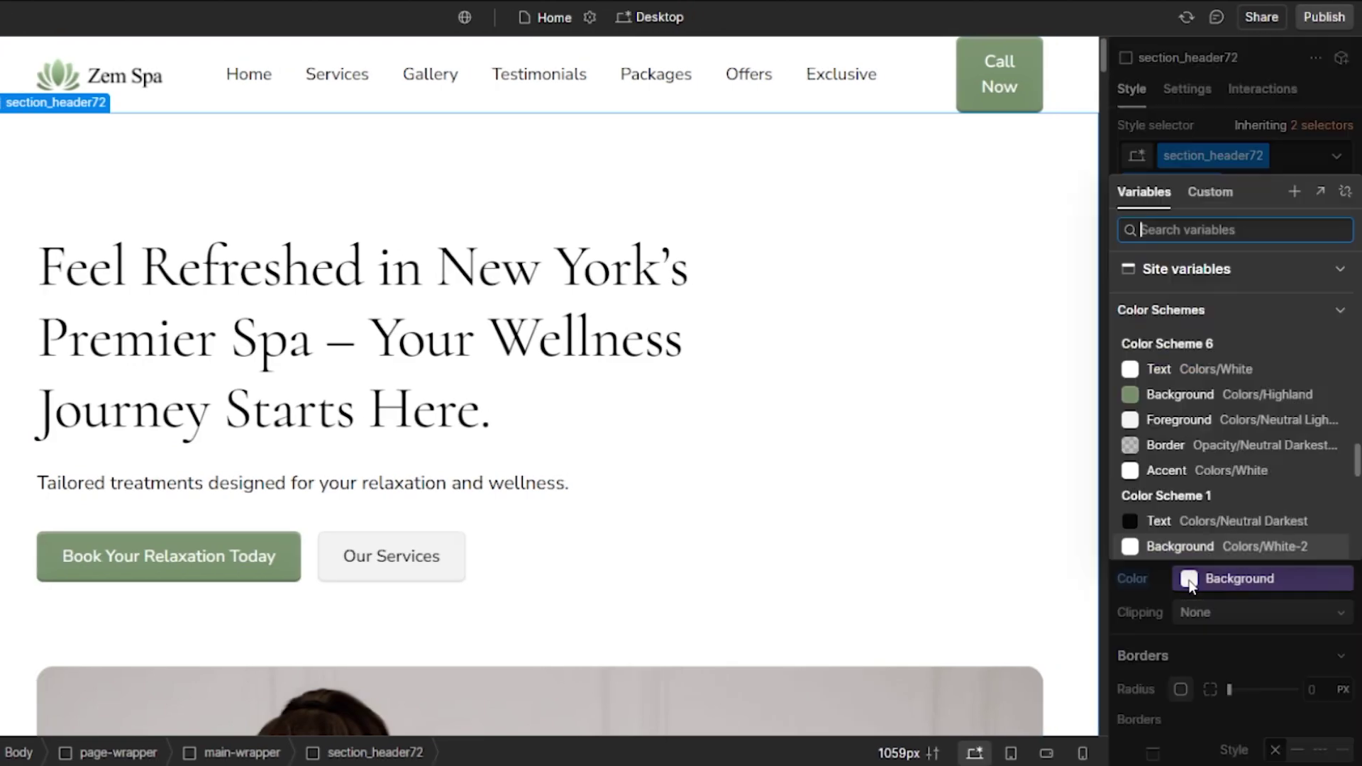
pyautogui.write('red')
pyautogui.click(981, 525)
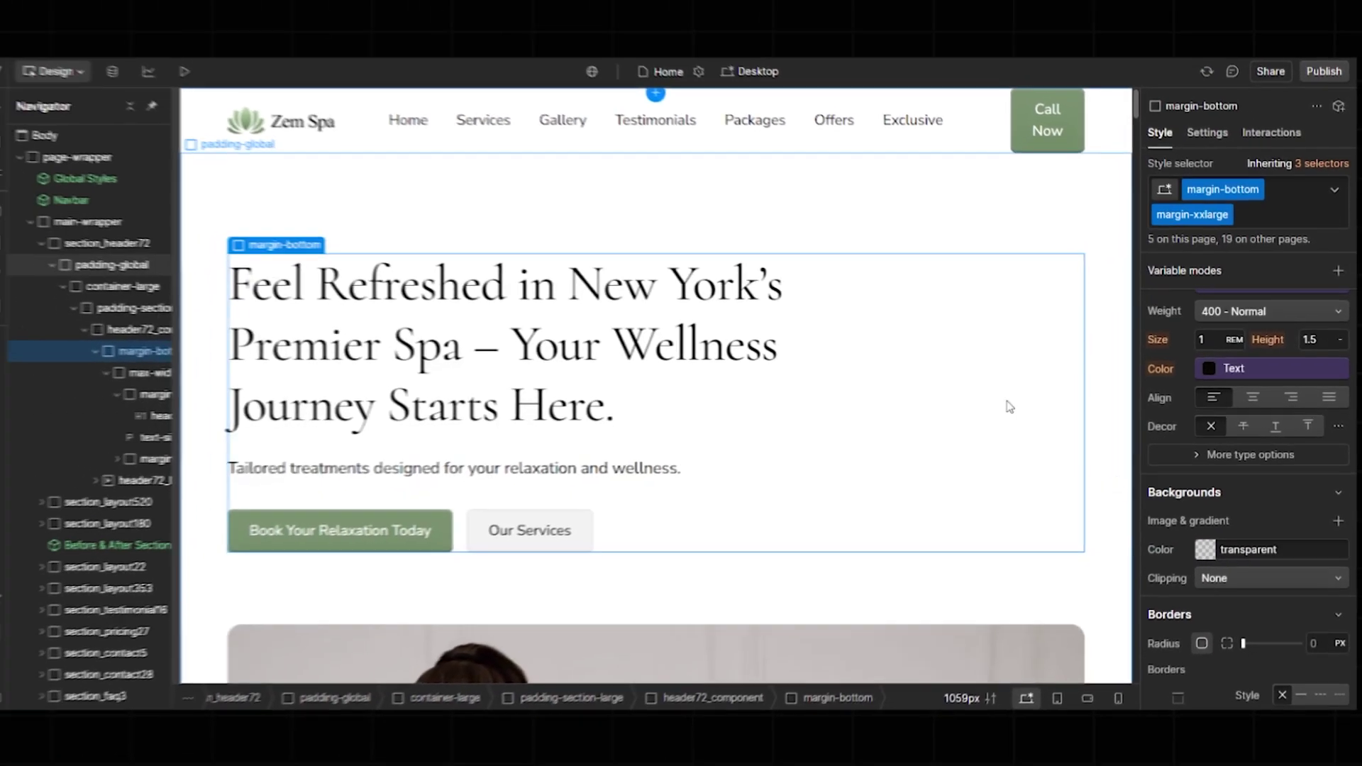
pyautogui.click(945, 479)
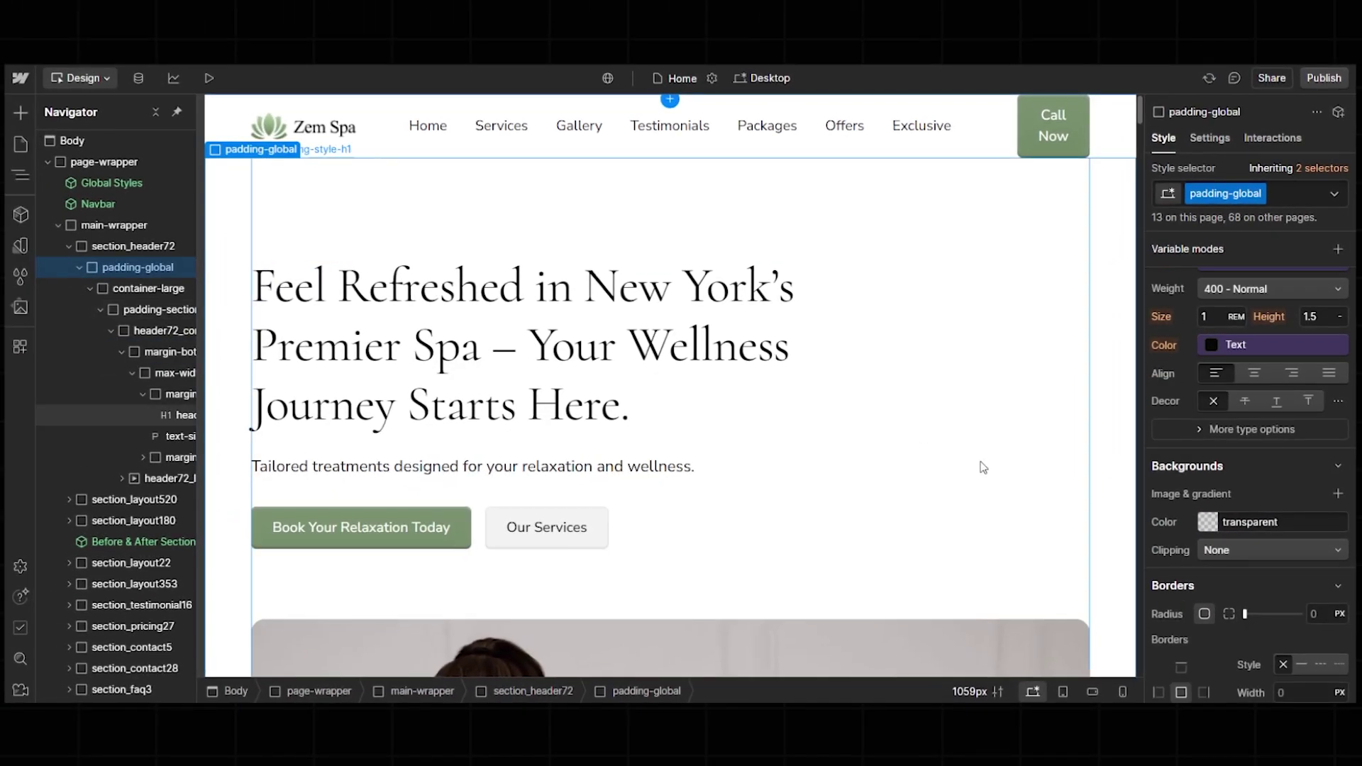
# - Try replacing the hero heading's text with "Spa Business", and undo the replacement
pyautogui.click(435, 352)
pyautogui.tripleClick(435, 352)
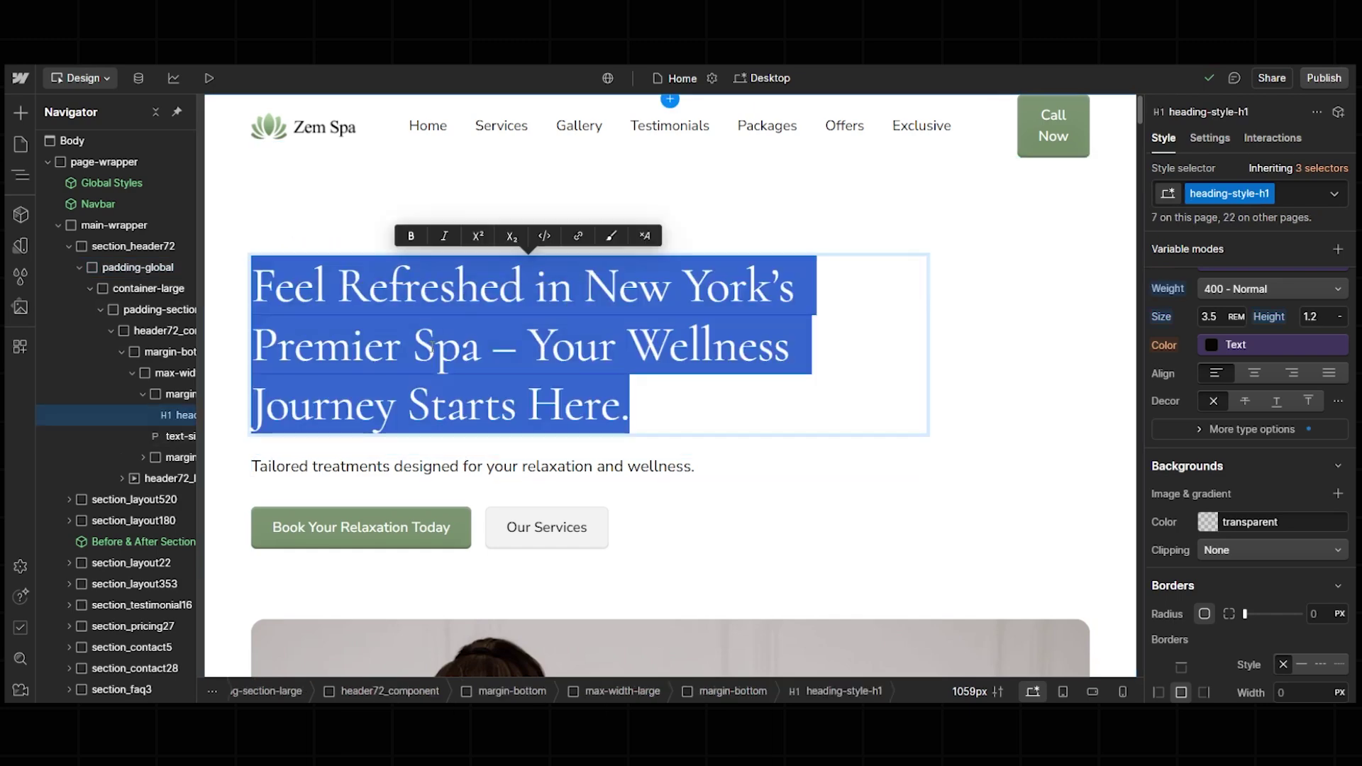
pyautogui.write('Spa')
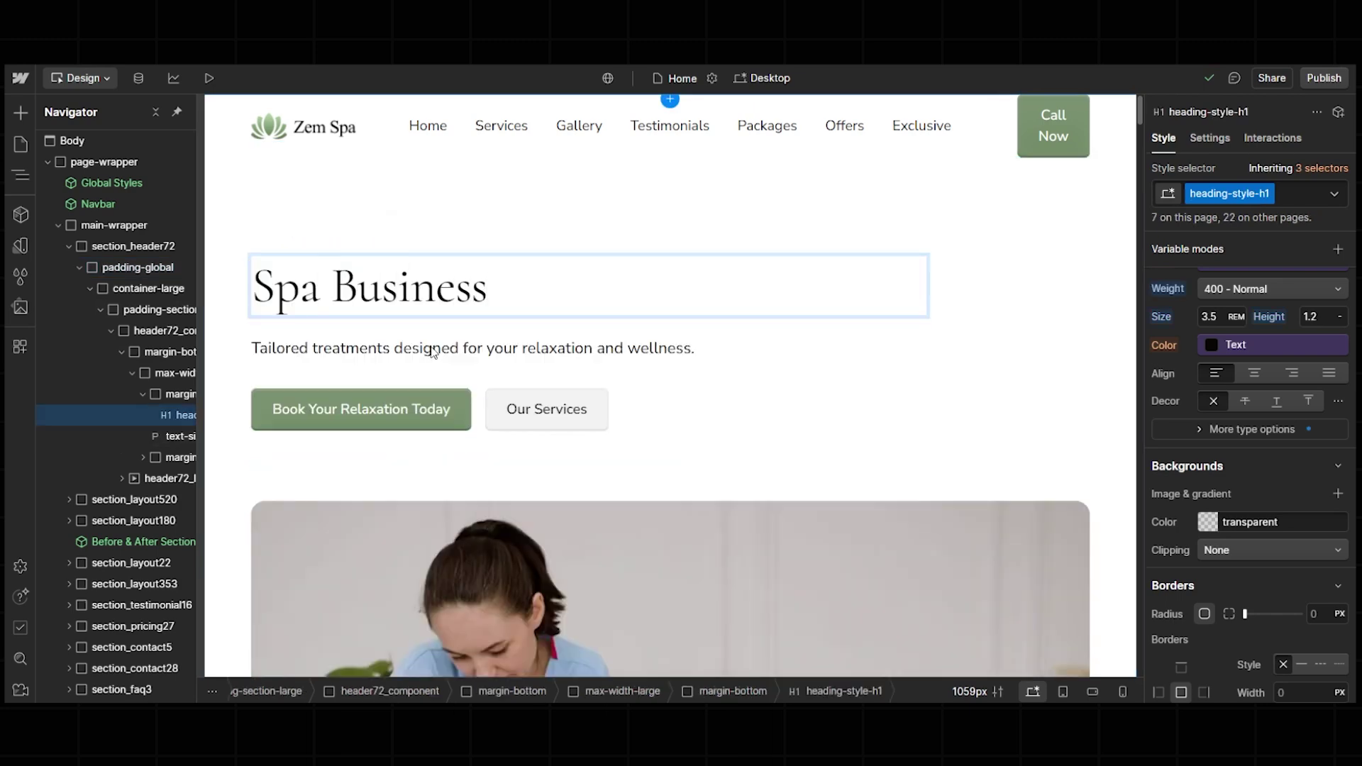
pyautogui.write(' Business')
pyautogui.hotkey('ctrl', 'z')
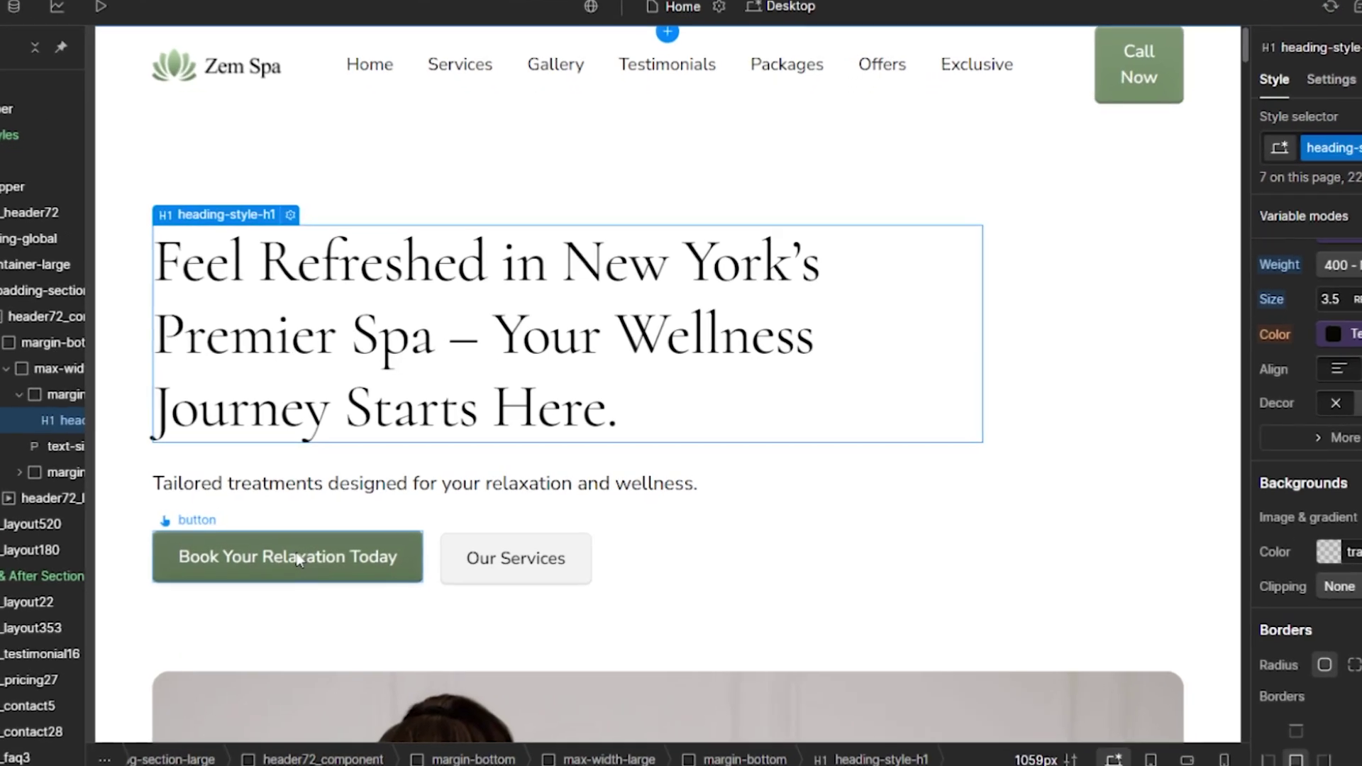
# - Change the text of the hero section's green button to "Book a Call"
pyautogui.click(298, 559)
pyautogui.tripleClick(298, 559)
pyautogui.write('Book')
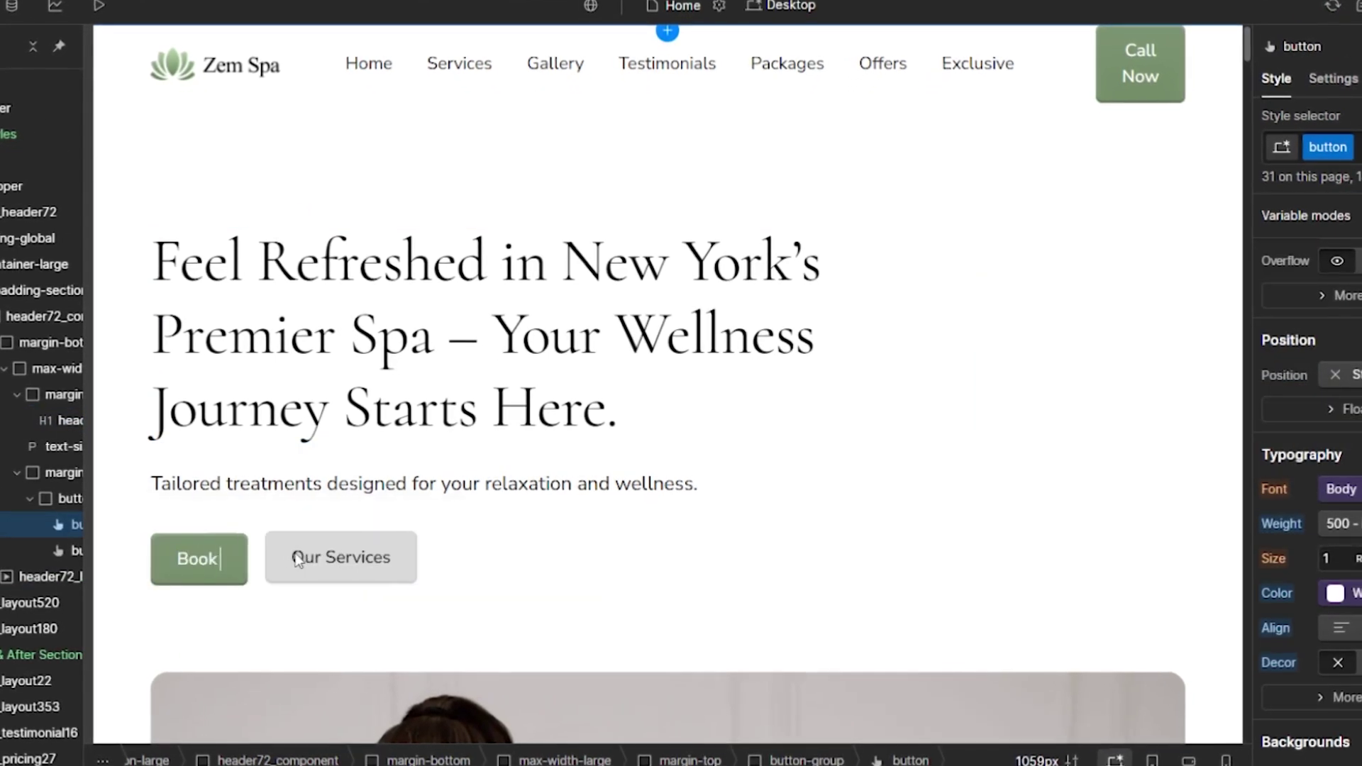
pyautogui.write(' a Call')
pyautogui.click(284, 397)
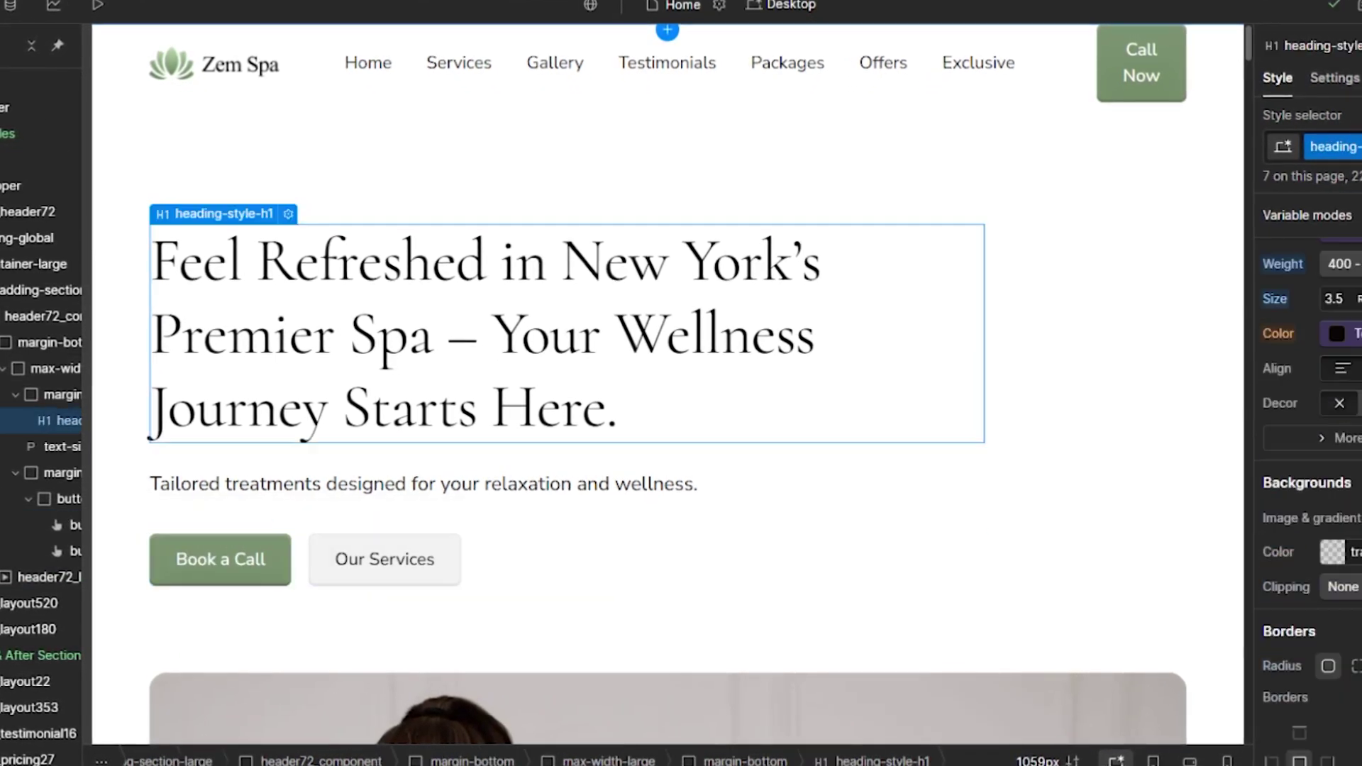
# - Try the URL link type for the Book a Call button, set it to Page, and view the available pages without choosing one
pyautogui.click(213, 549)
pyautogui.click(225, 522)
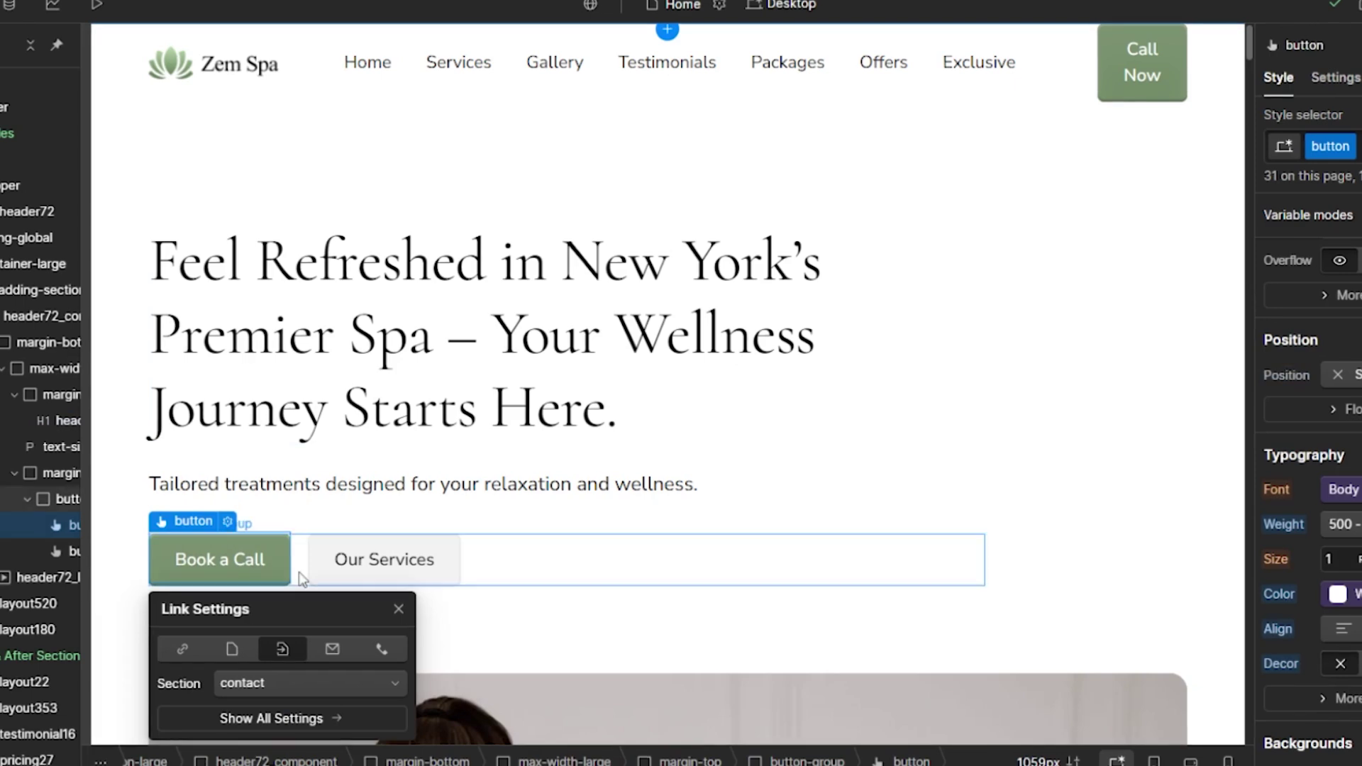
pyautogui.scroll(-3, 302, 578)
pyautogui.click(180, 431)
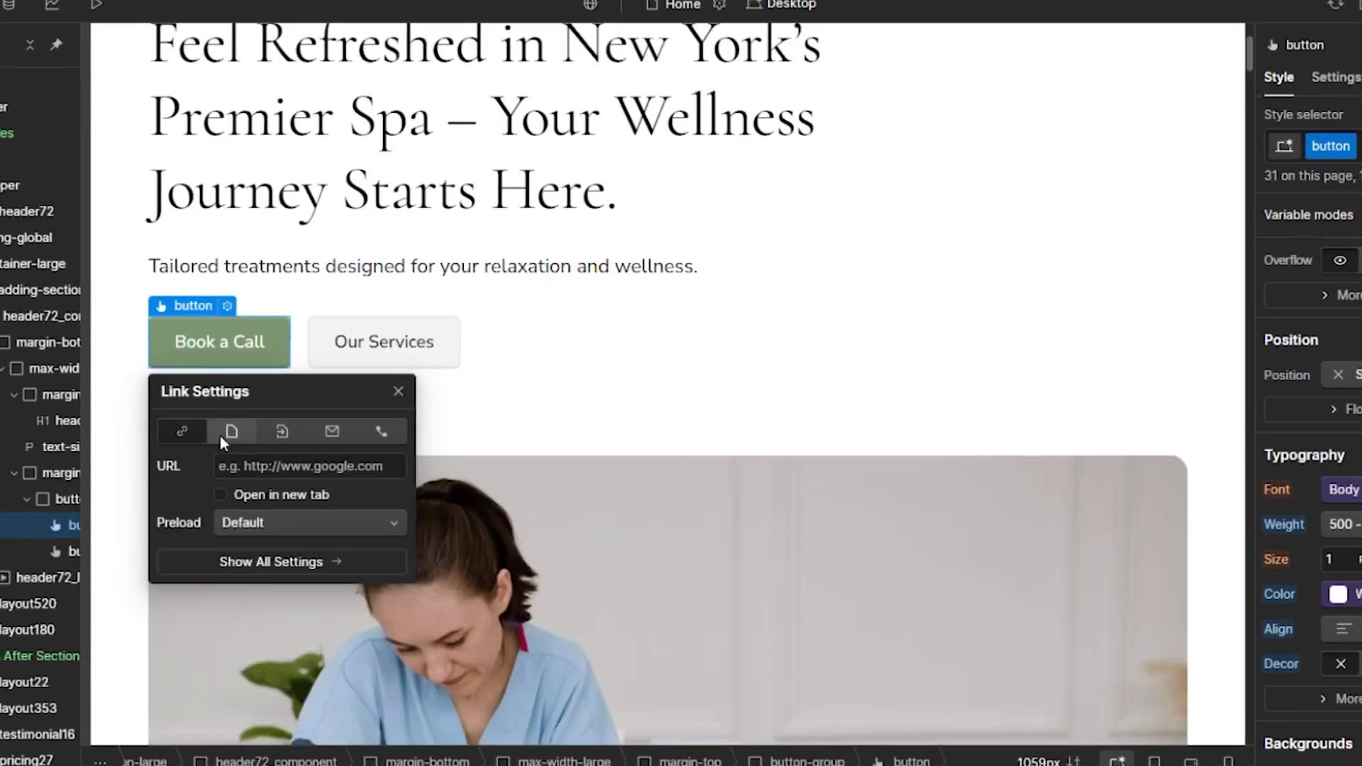
pyautogui.click(237, 432)
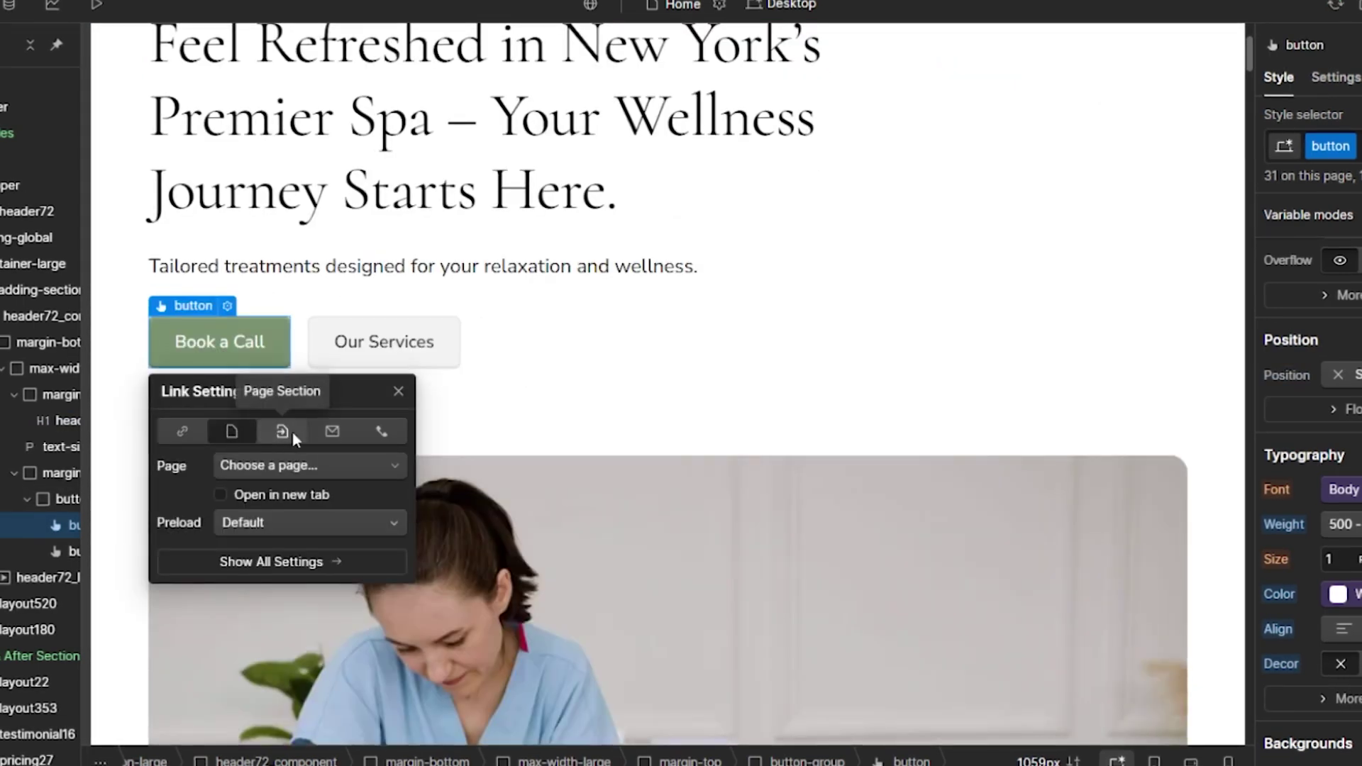
pyautogui.click(359, 465)
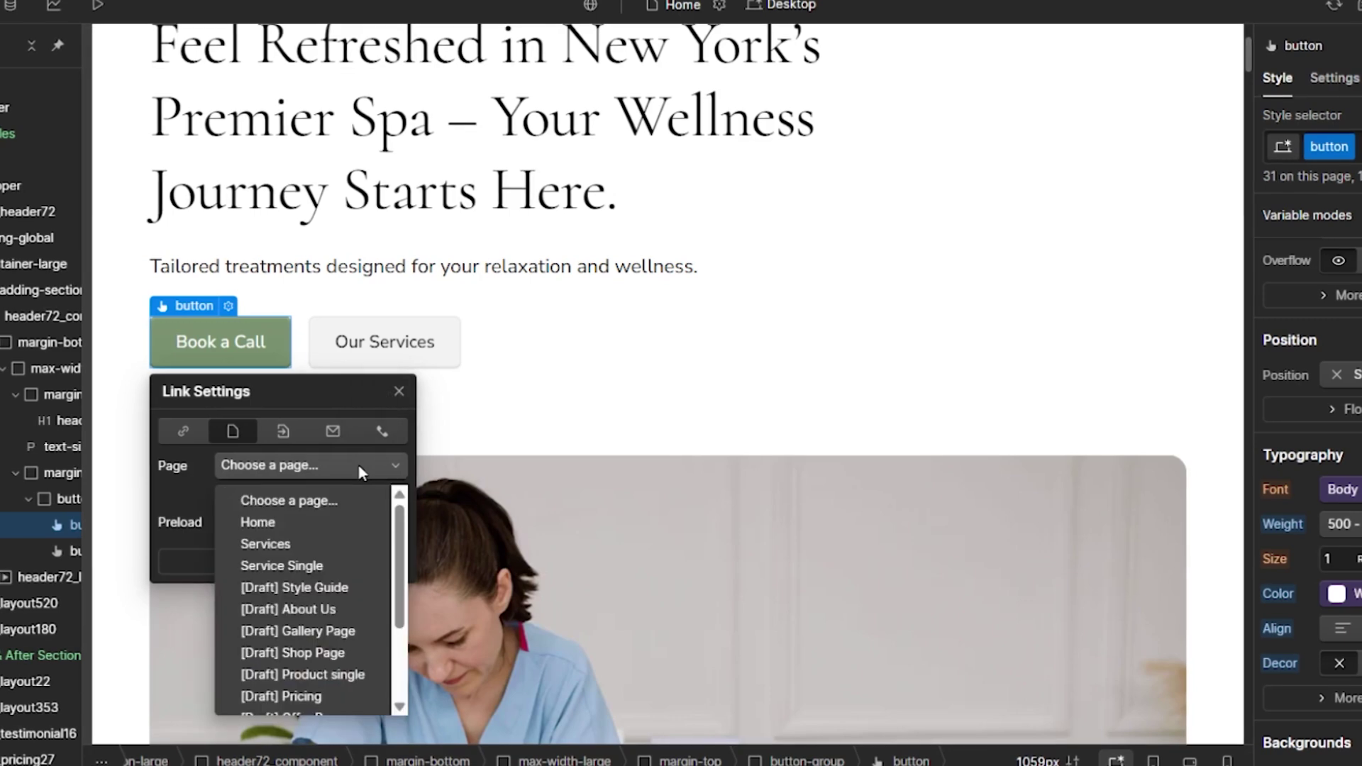
pyautogui.click(399, 391)
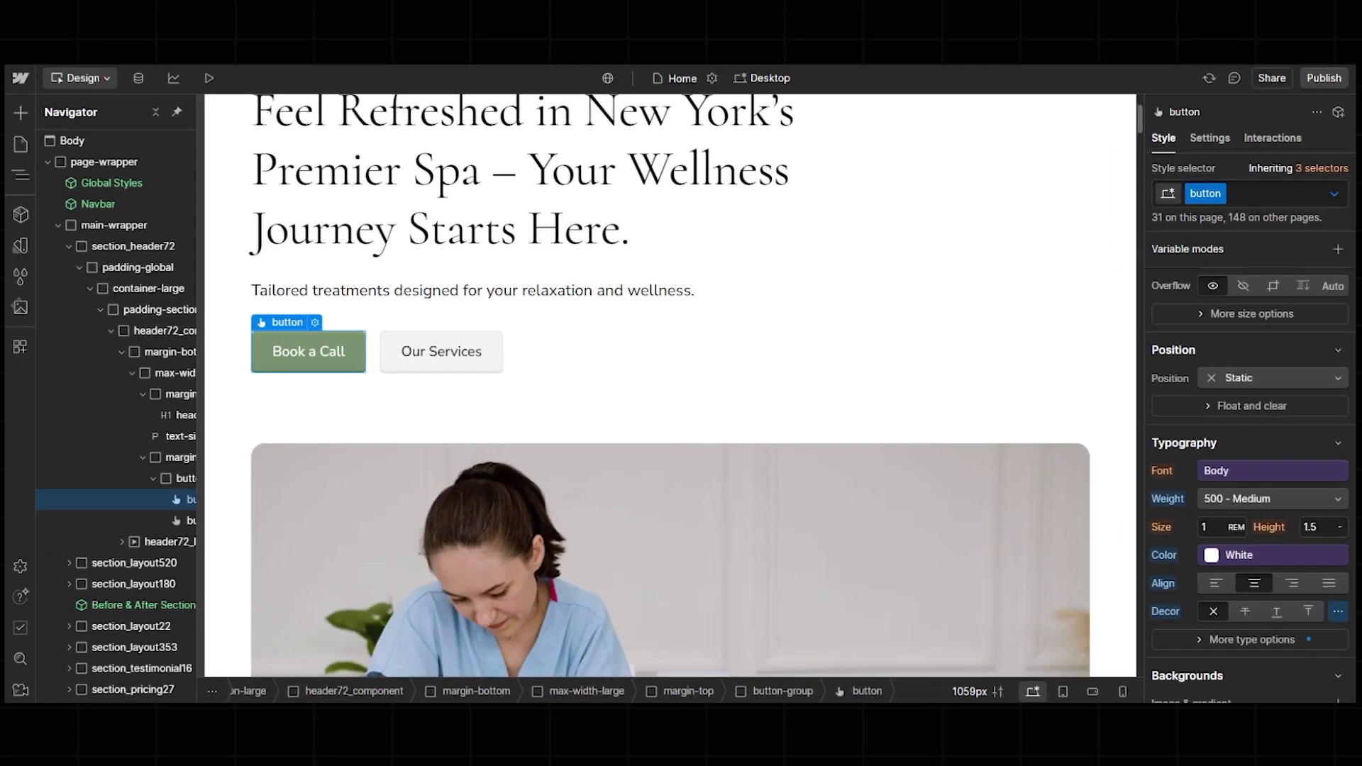
# - Examine the background video settings and the style properties of the hero's header72_lightbox element
pyautogui.scroll(-4, 667, 362)
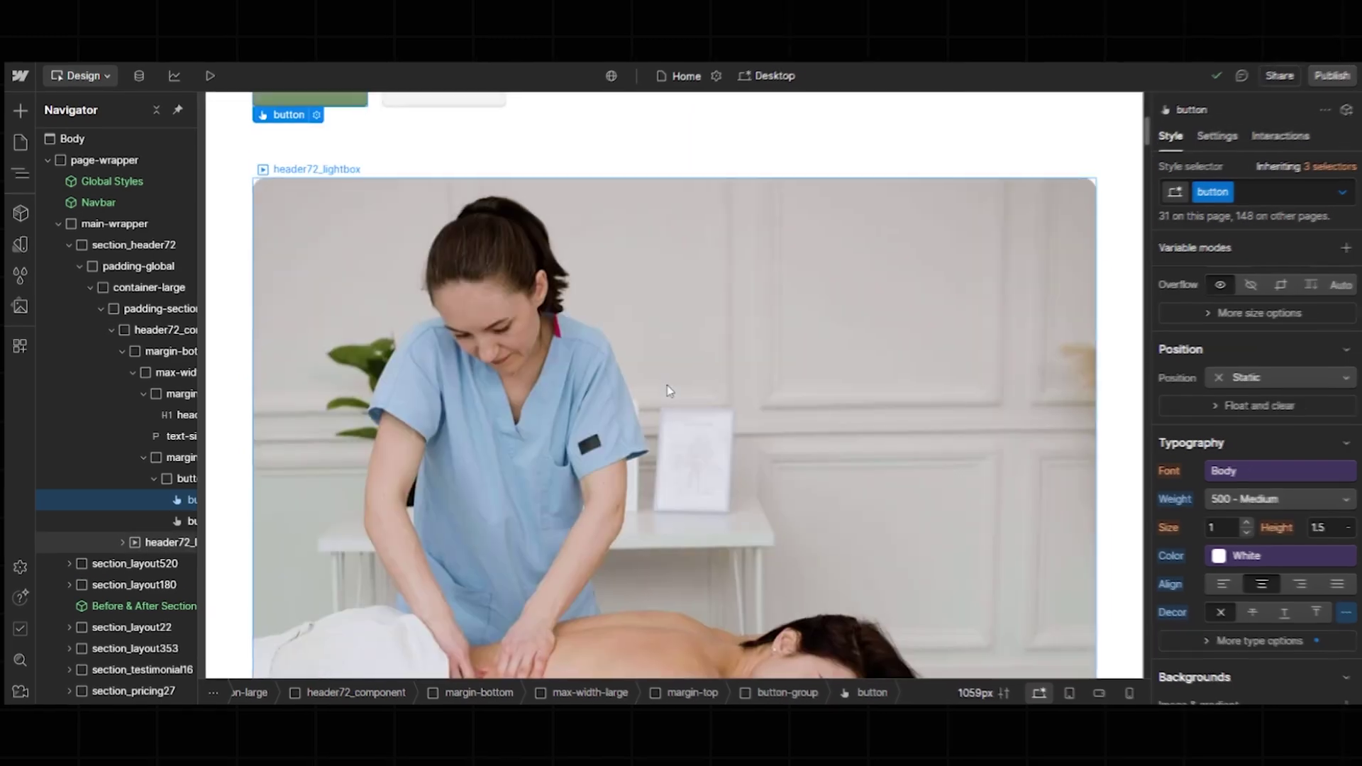
pyautogui.scroll(2, 666, 390)
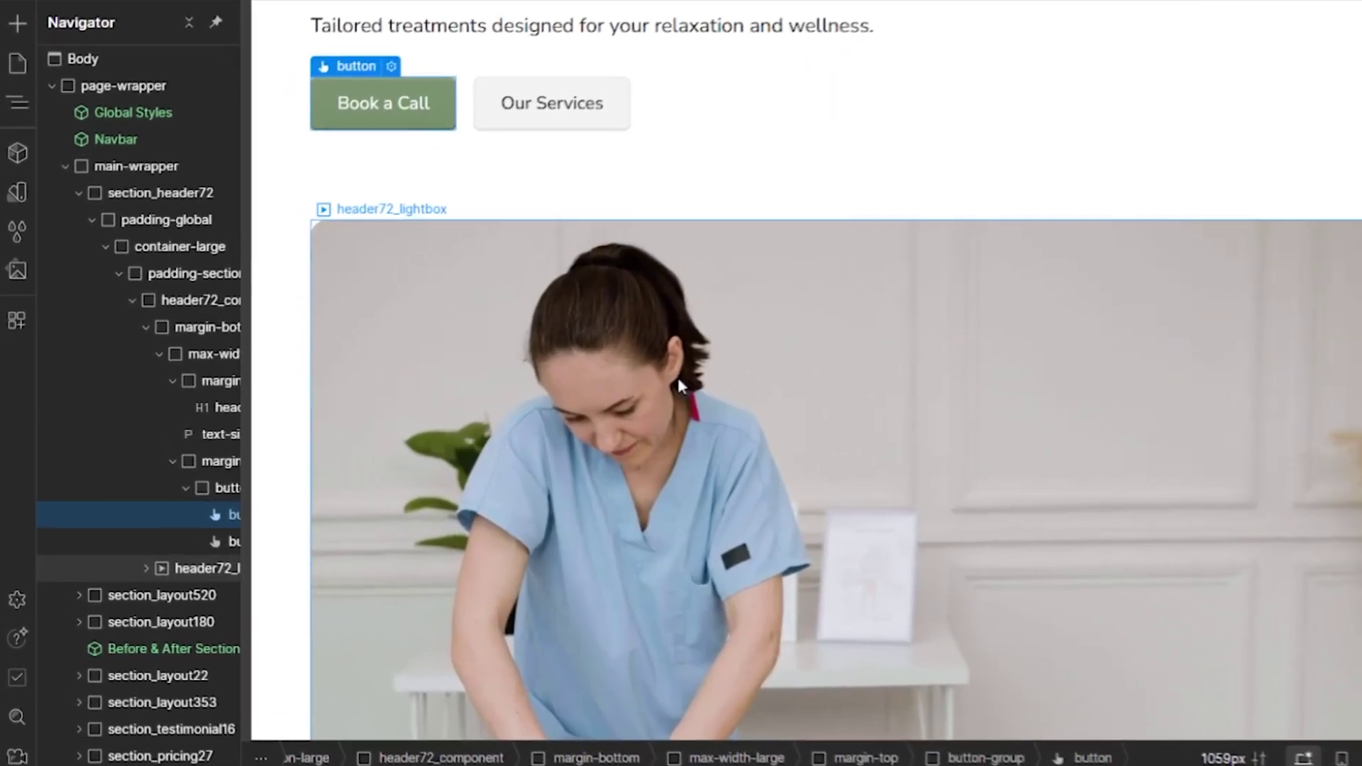
pyautogui.click(667, 386)
pyautogui.click(467, 208)
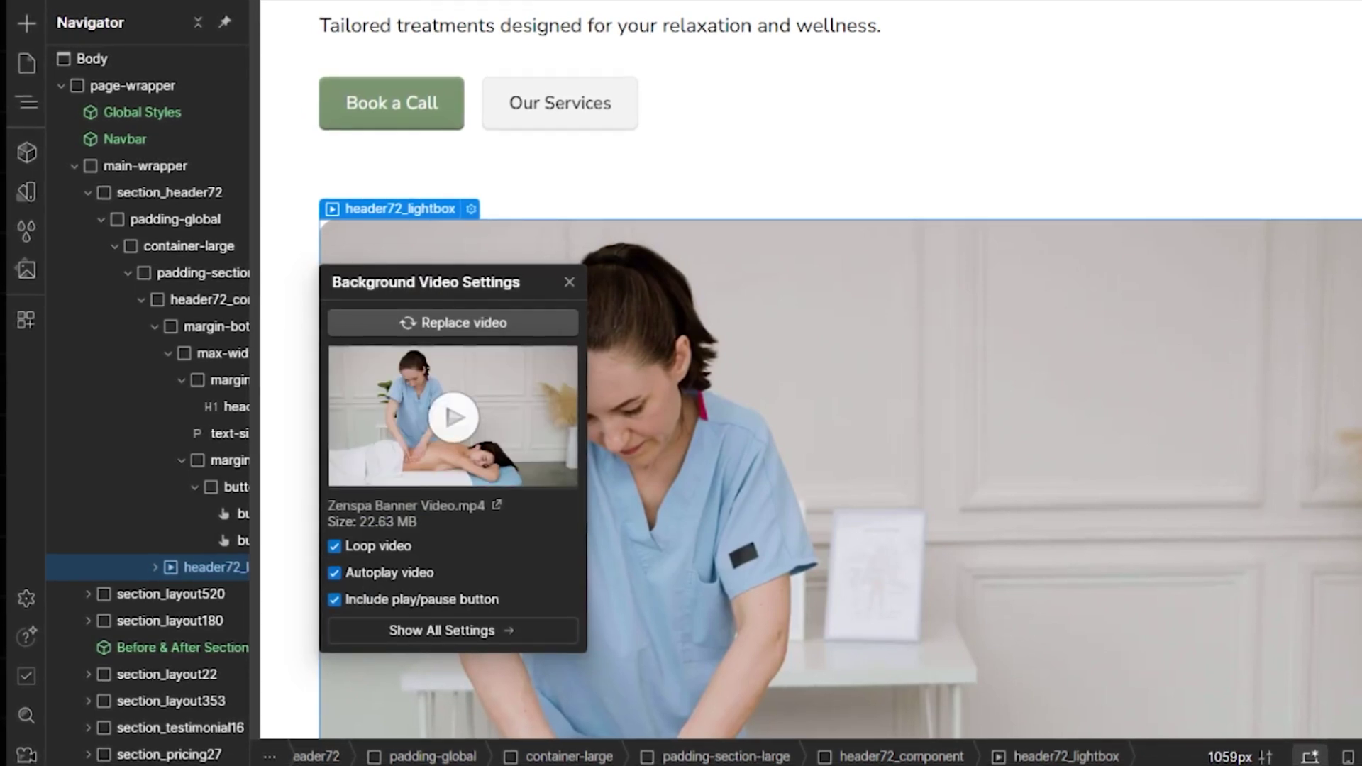
pyautogui.click(448, 630)
pyautogui.click(1014, 11)
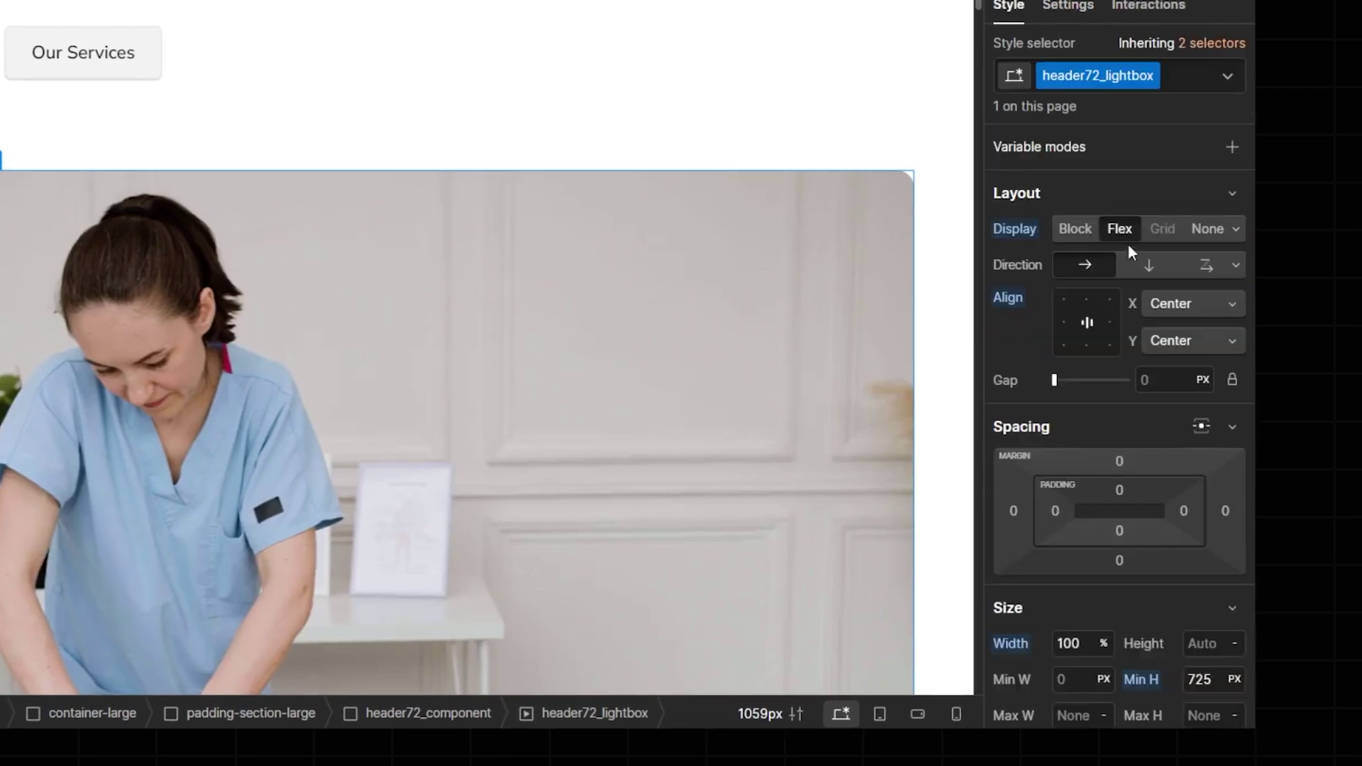
pyautogui.scroll(-3, 1099, 414)
pyautogui.scroll(3, 1186, 598)
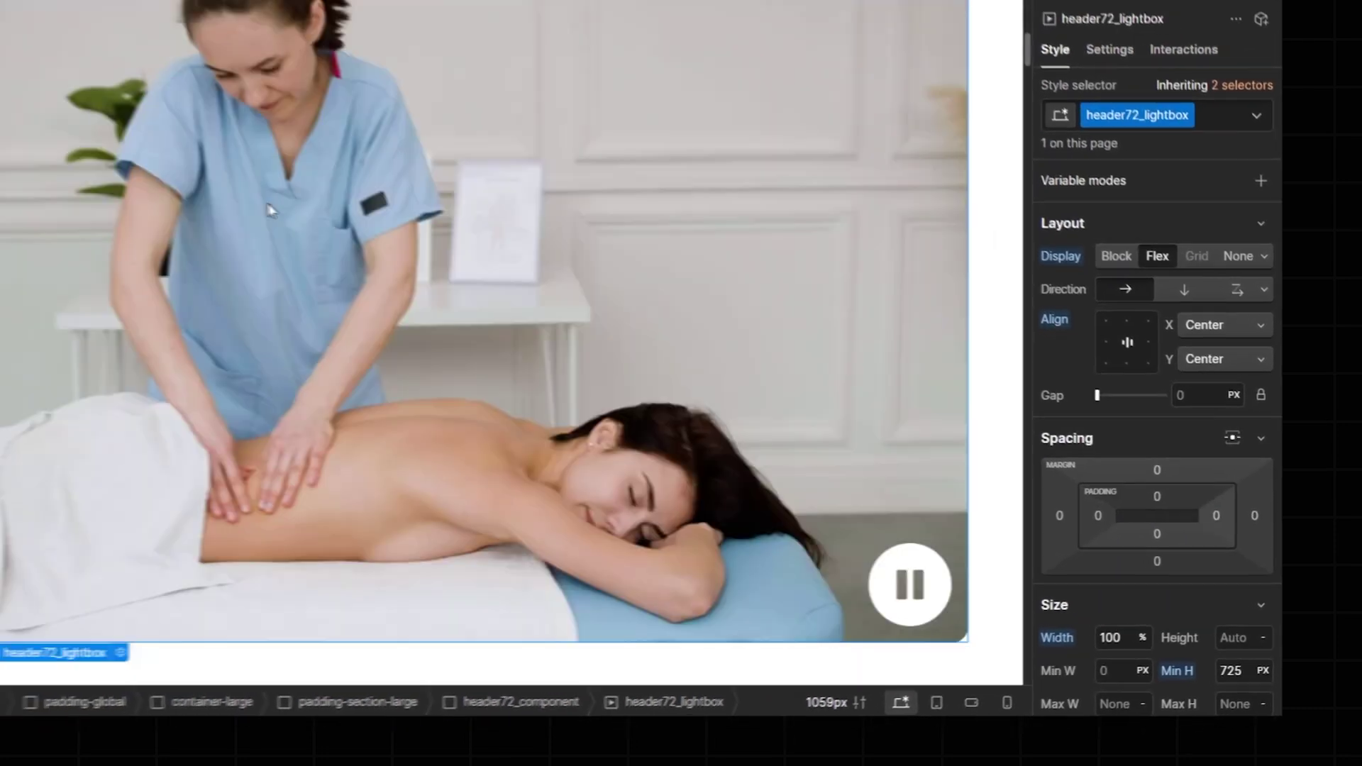
# - Examine the Services section's "Tailored Spa Experiences" heading and the description text below it
pyautogui.scroll(-10, 112, 167)
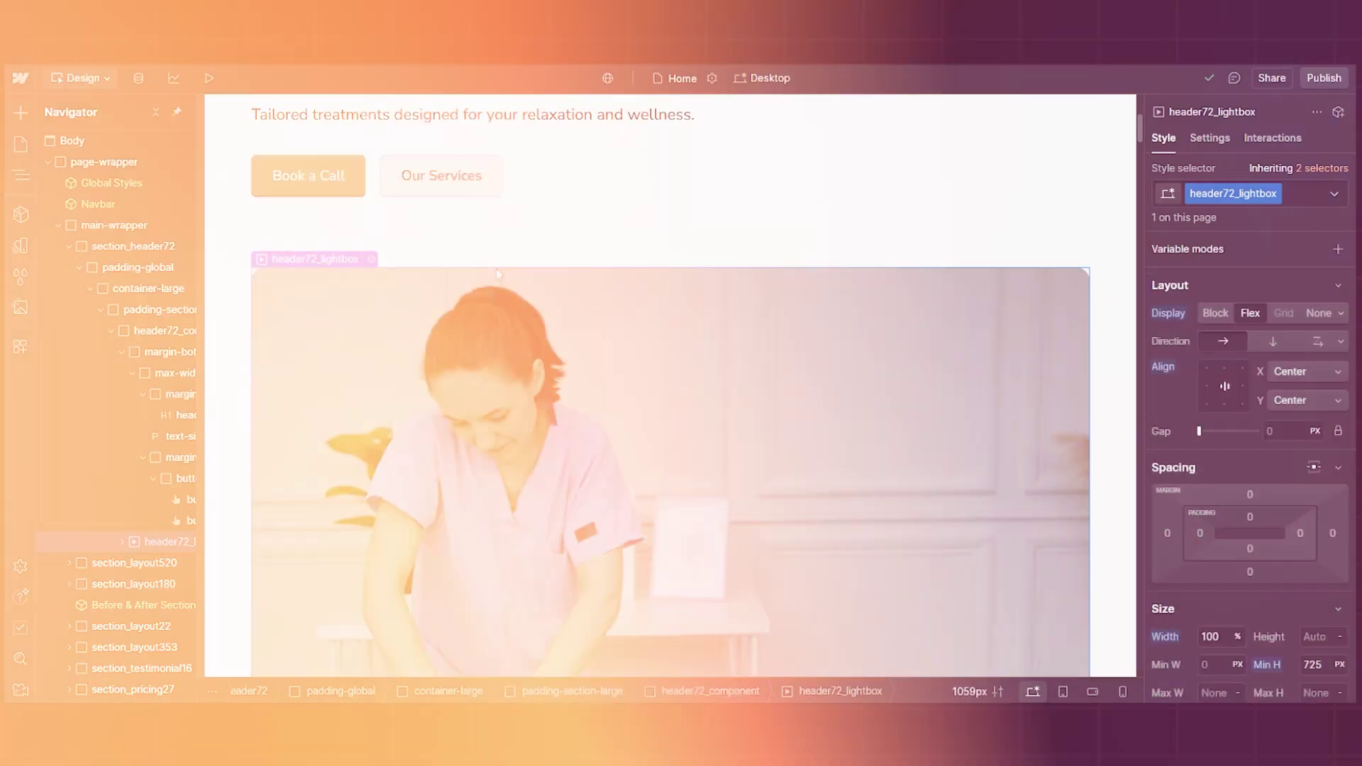
pyautogui.scroll(-10, 505, 274)
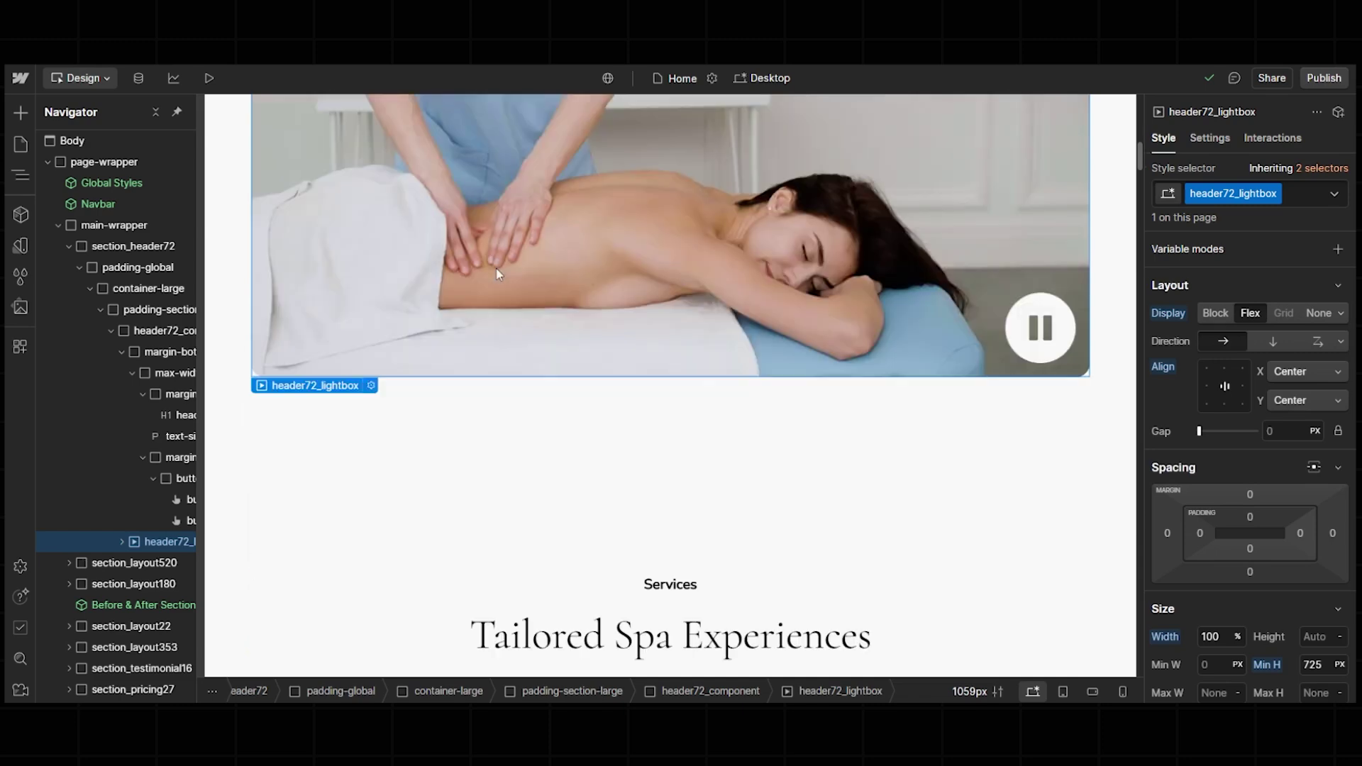
pyautogui.scroll(-3, 499, 275)
pyautogui.click(596, 207)
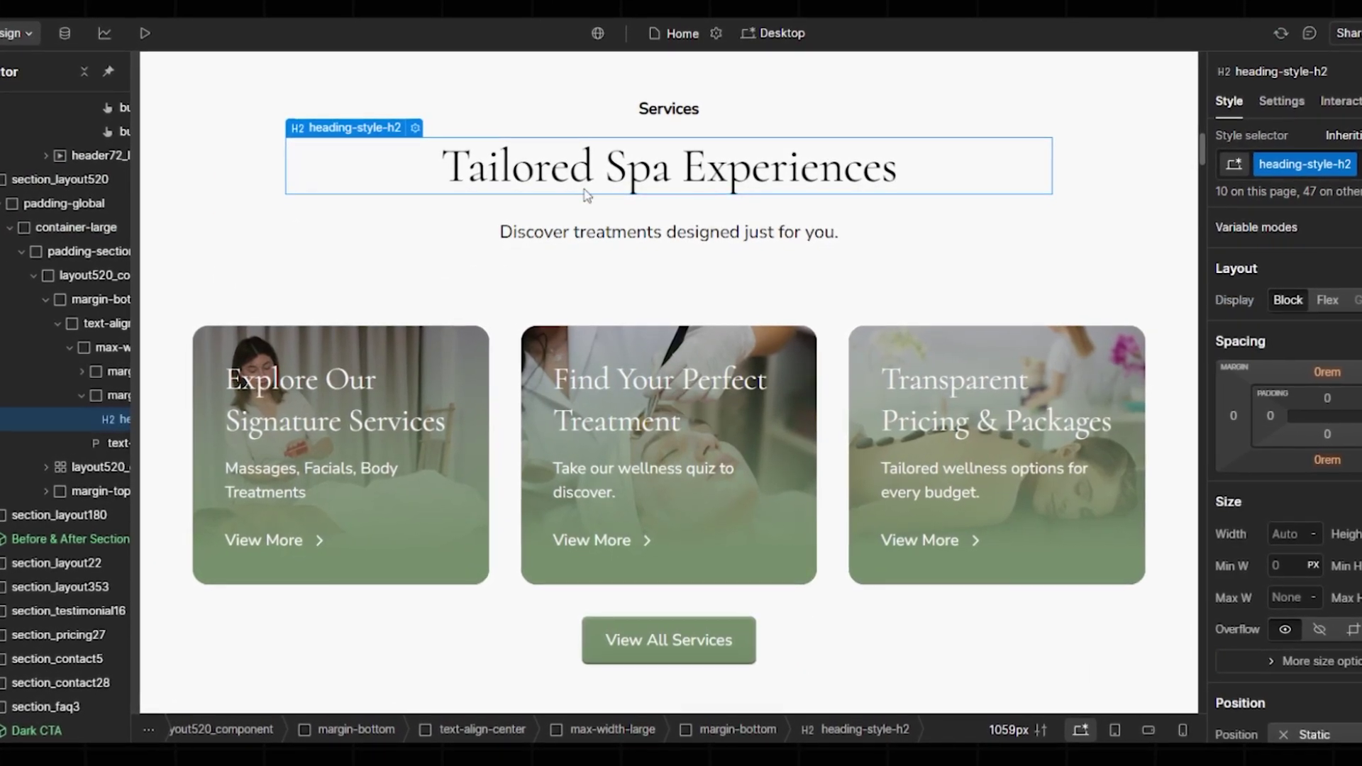
pyautogui.click(602, 236)
pyautogui.doubleClick(601, 232)
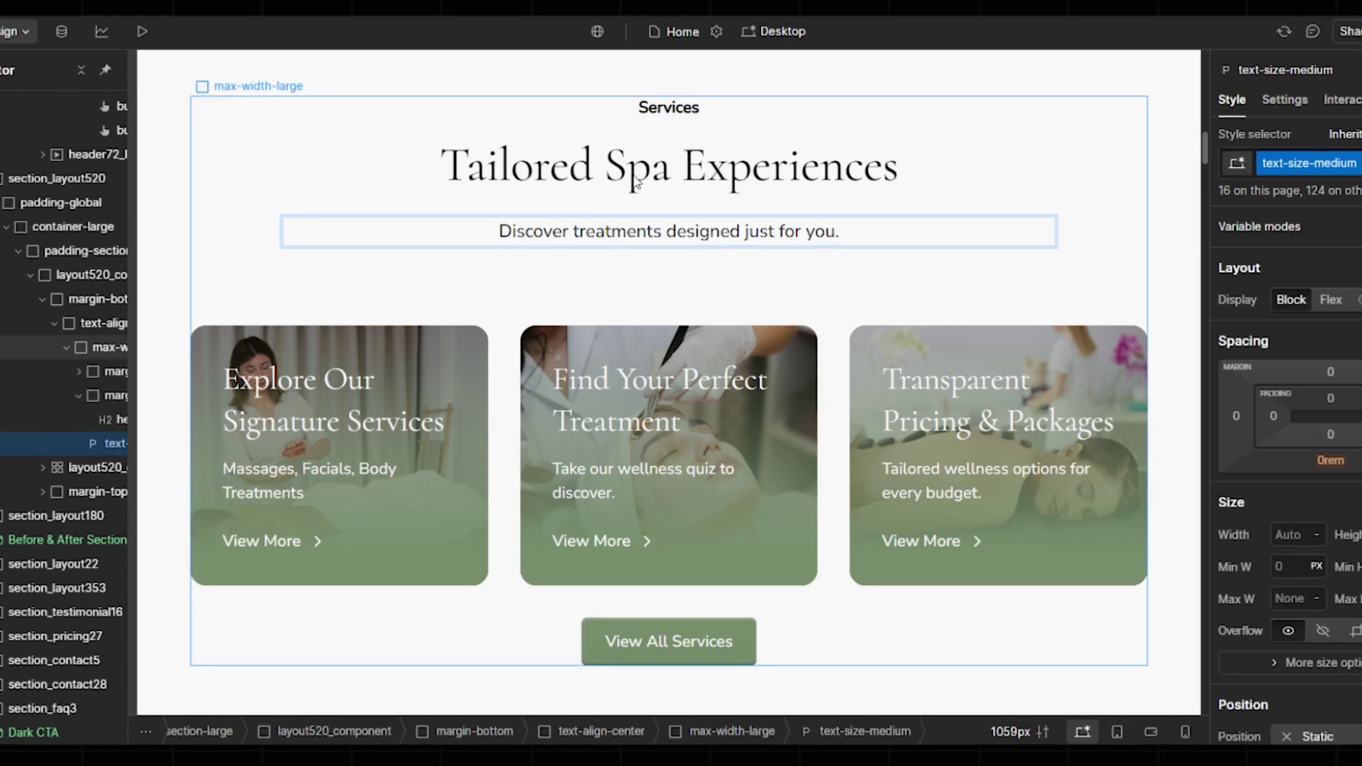
pyautogui.press('Escape')
pyautogui.scroll(-2, 329, 489)
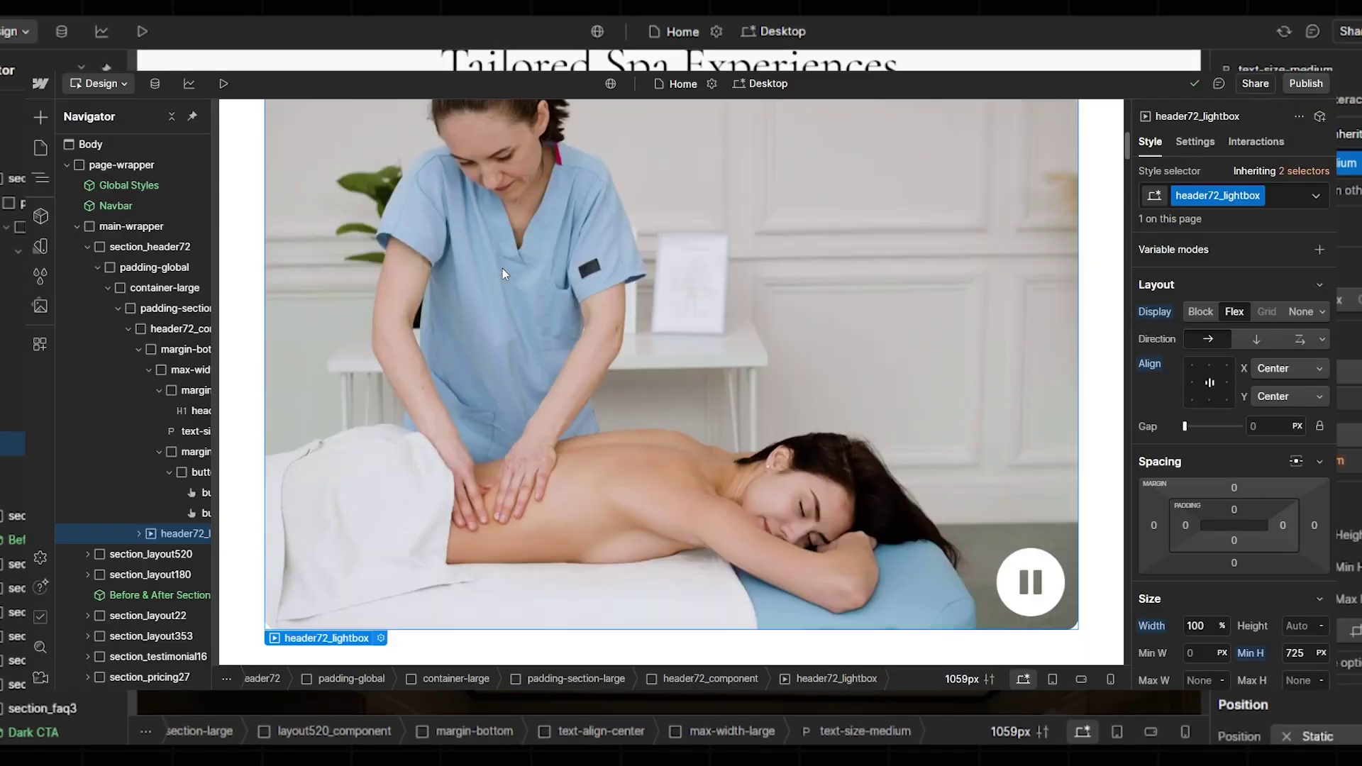
pyautogui.scroll(-6, 502, 268)
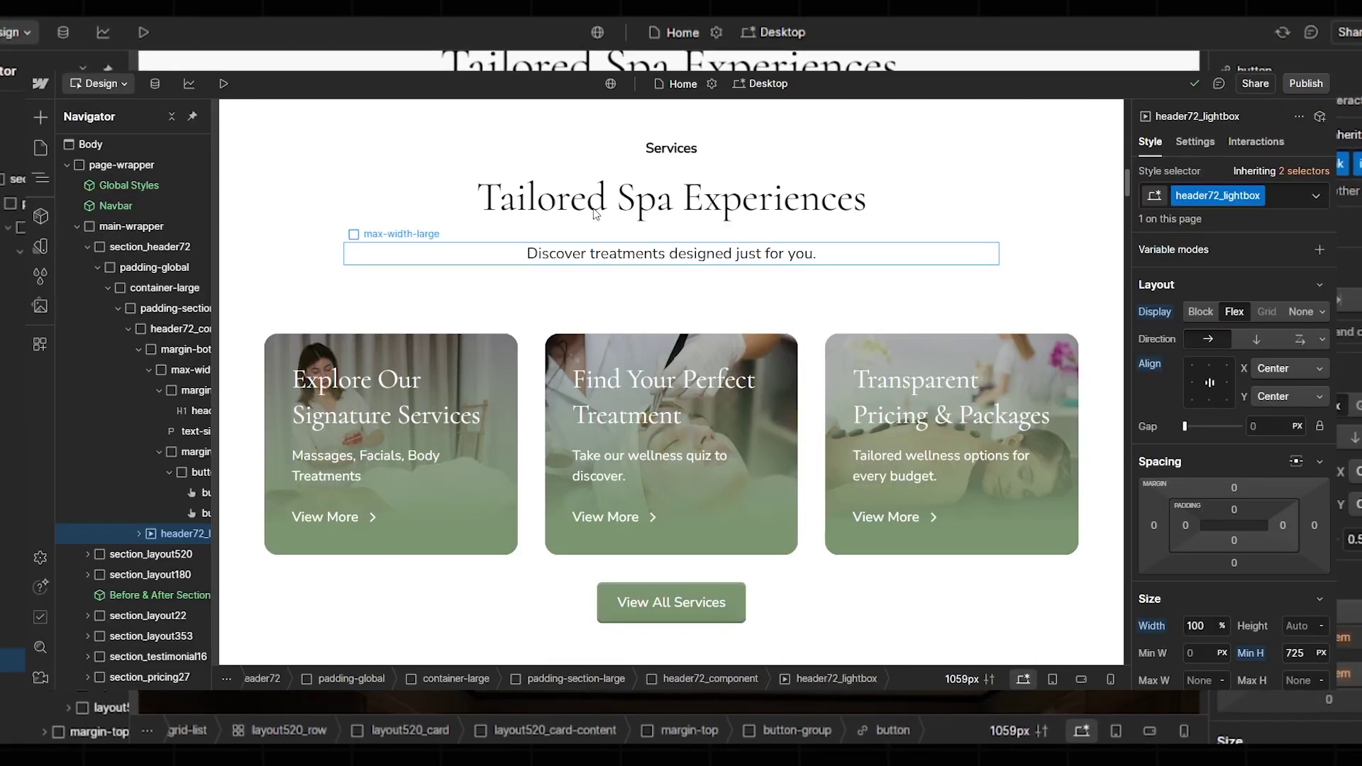
pyautogui.click(596, 210)
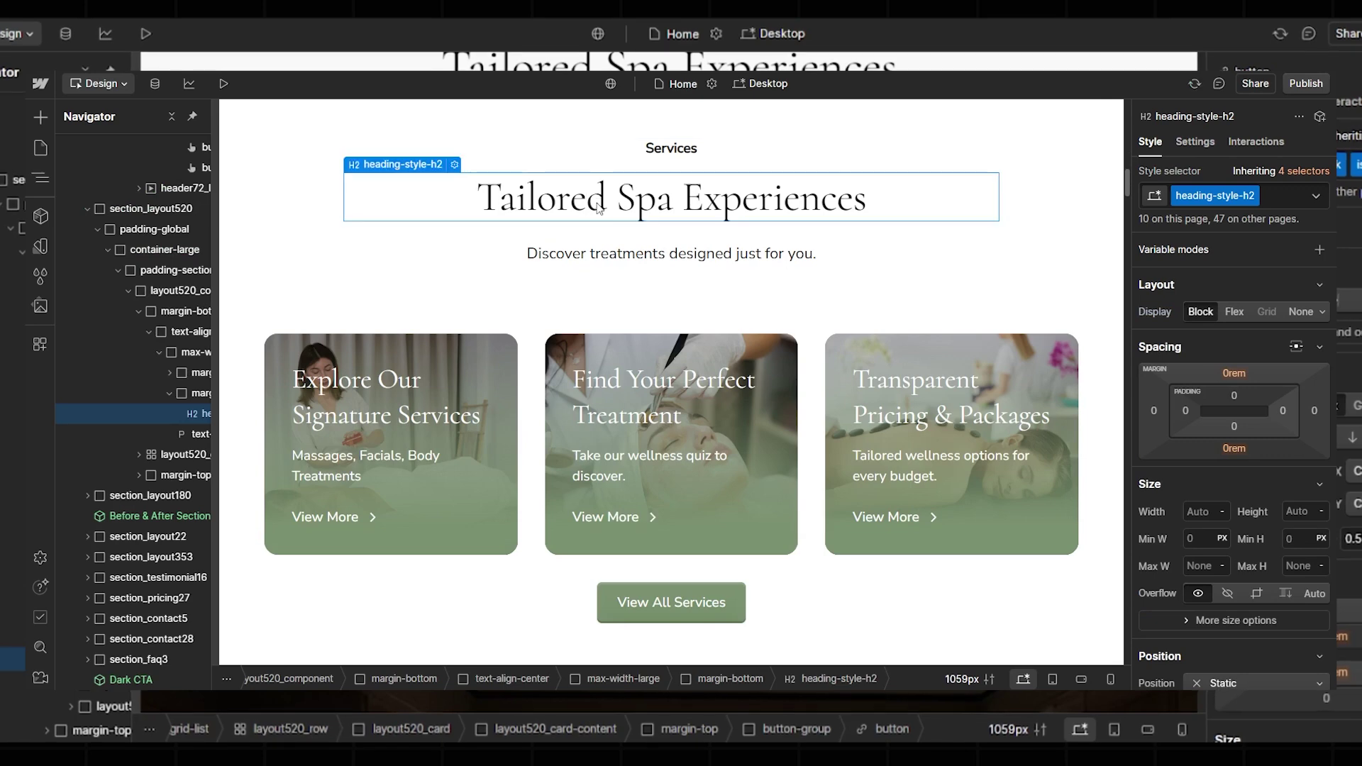
pyautogui.click(615, 257)
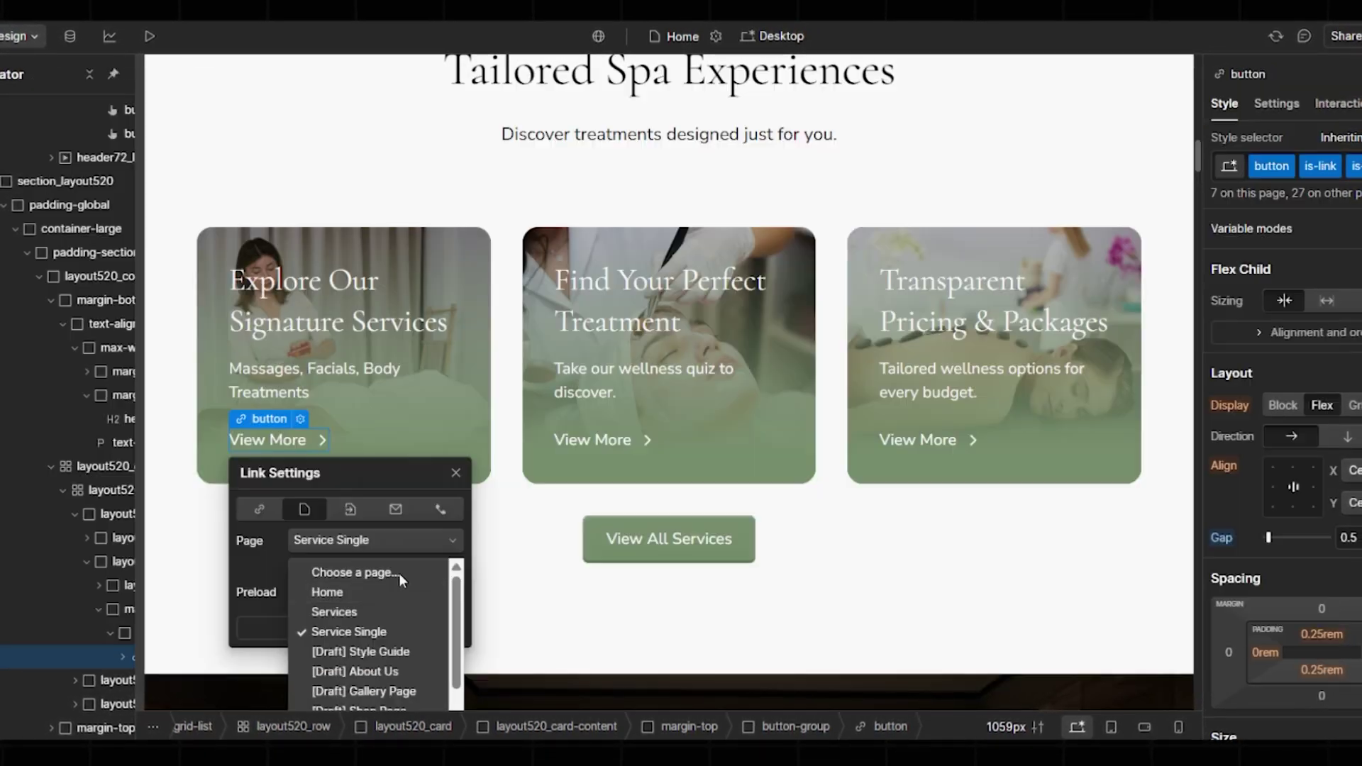
# - Make the View More link of the Explore Our Signature Services card open in a new tab
pyautogui.click(261, 562)
pyautogui.click(296, 567)
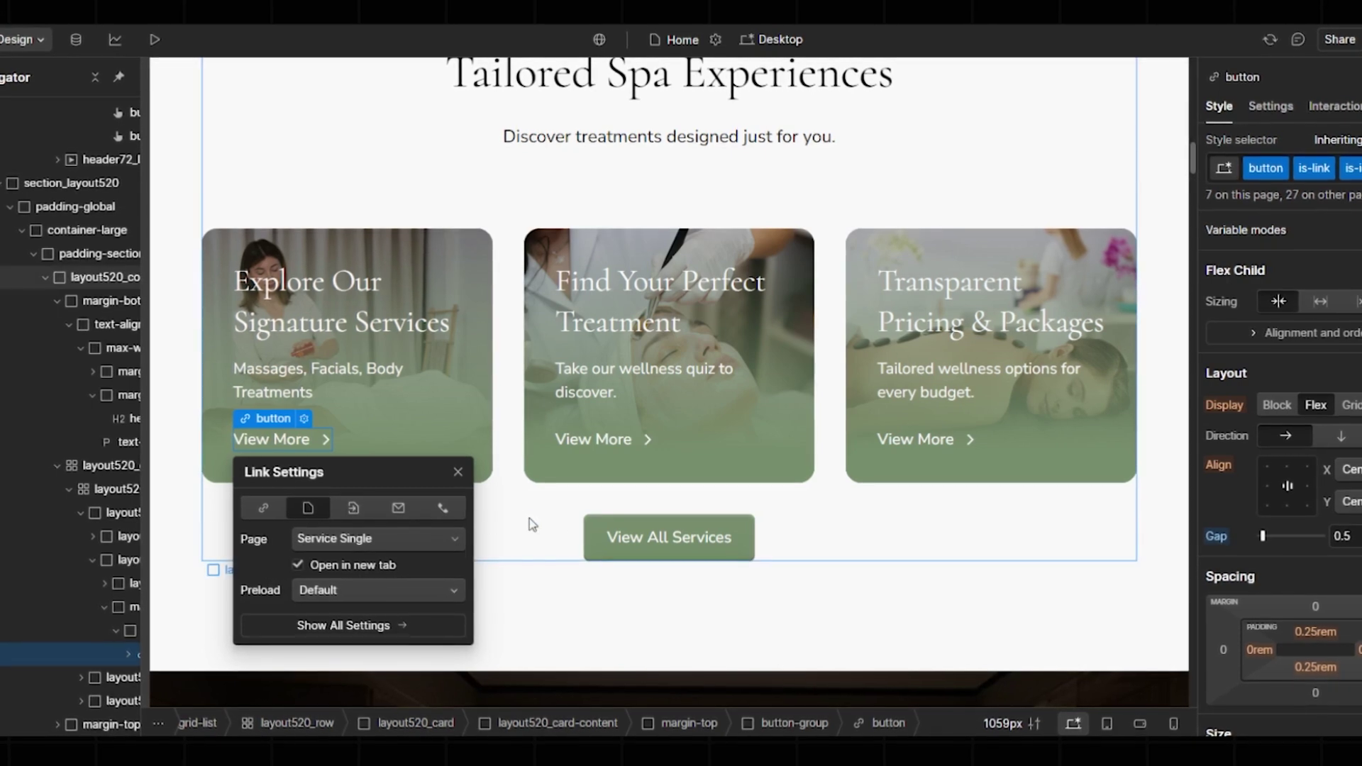
pyautogui.click(533, 525)
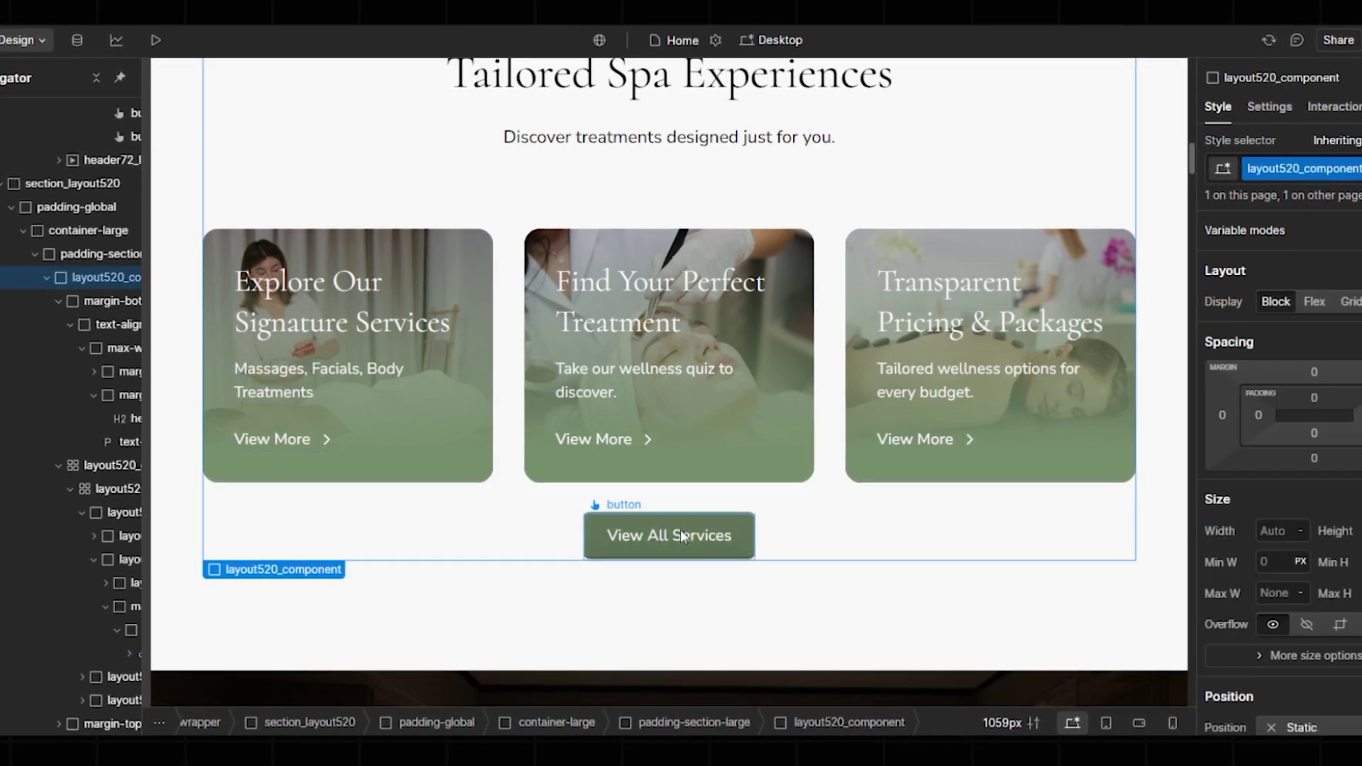
# - Make the View All Services button's link to the Services page open in a new tab
pyautogui.click(680, 529)
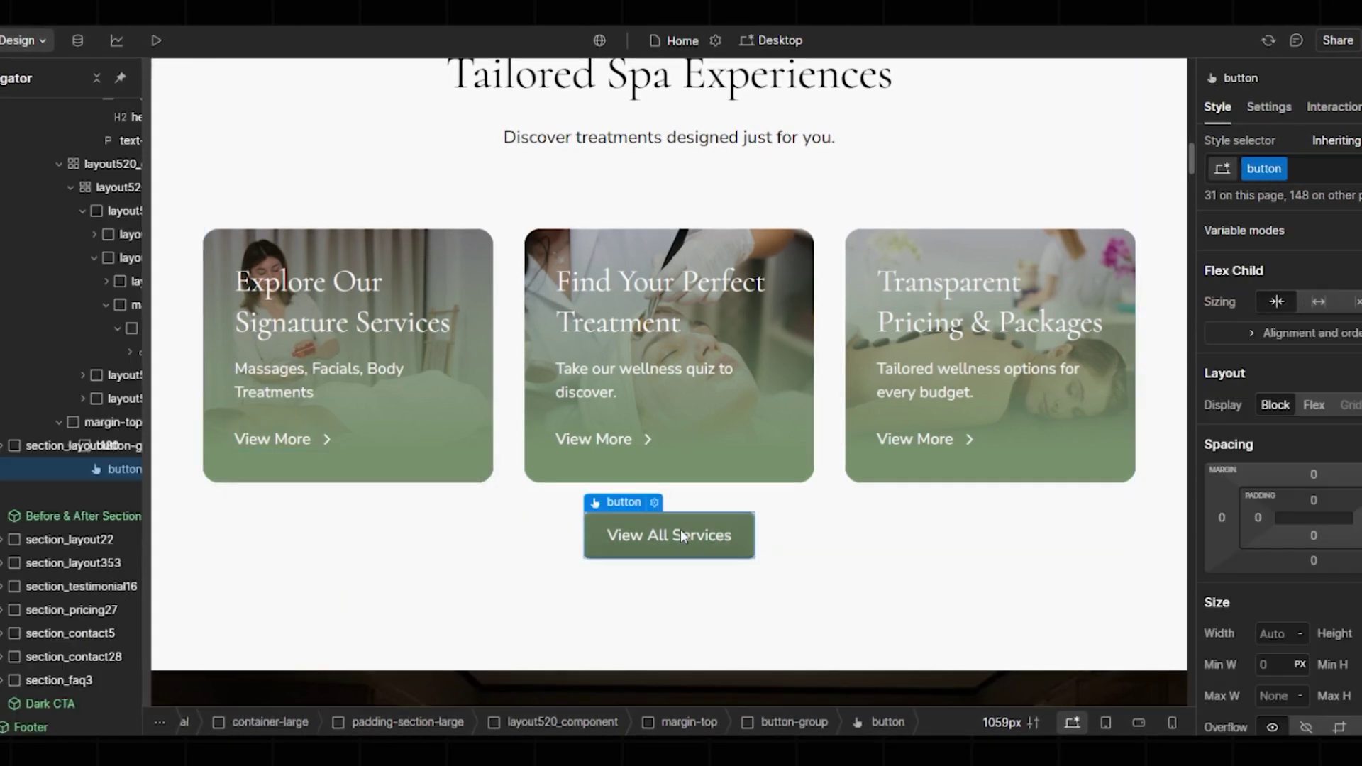
pyautogui.click(654, 502)
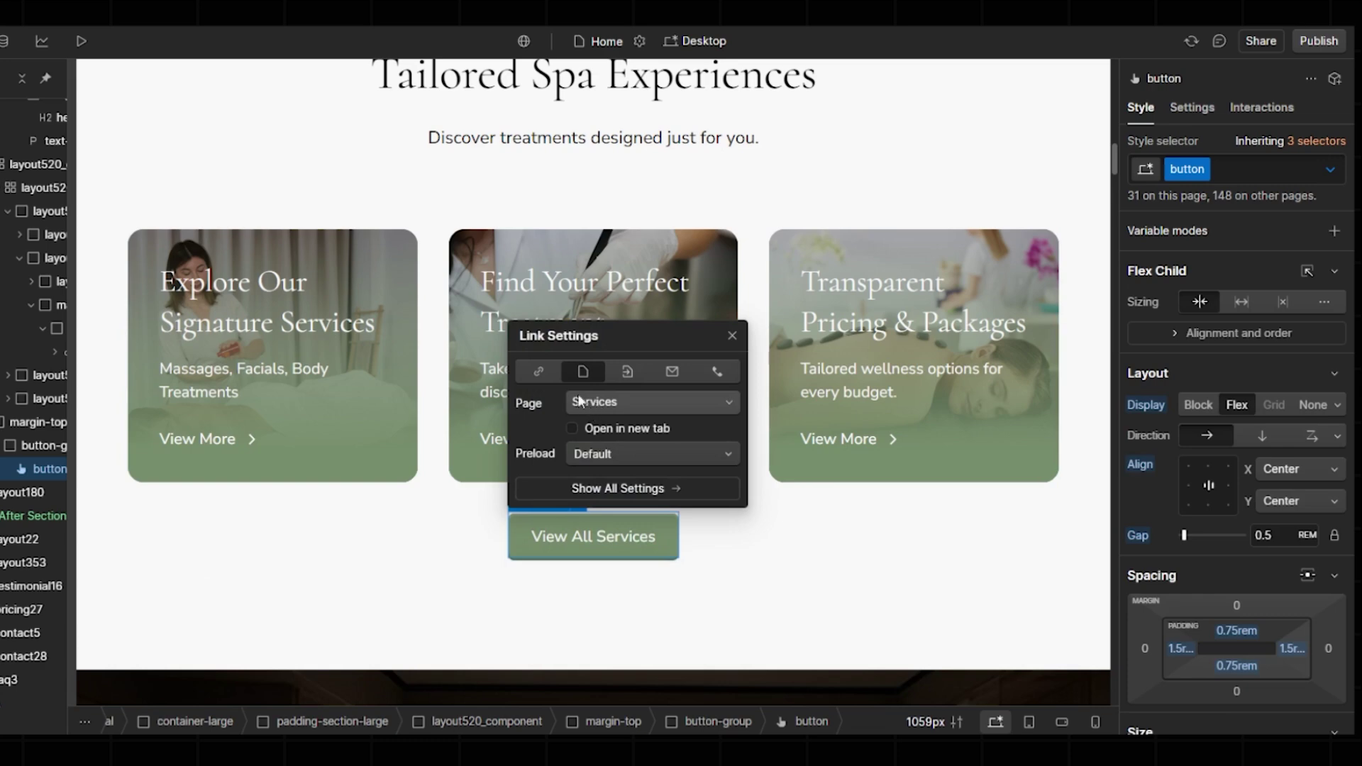
pyautogui.click(572, 428)
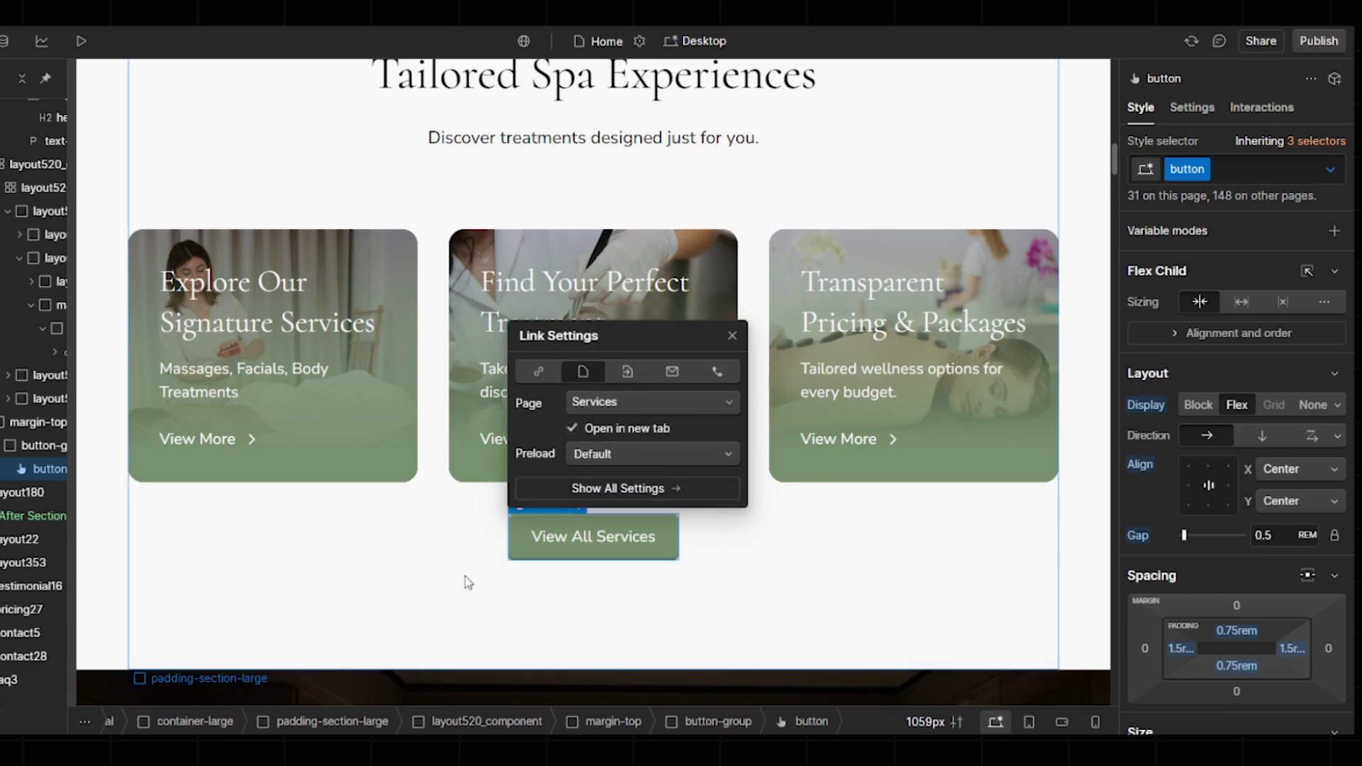
pyautogui.click(503, 584)
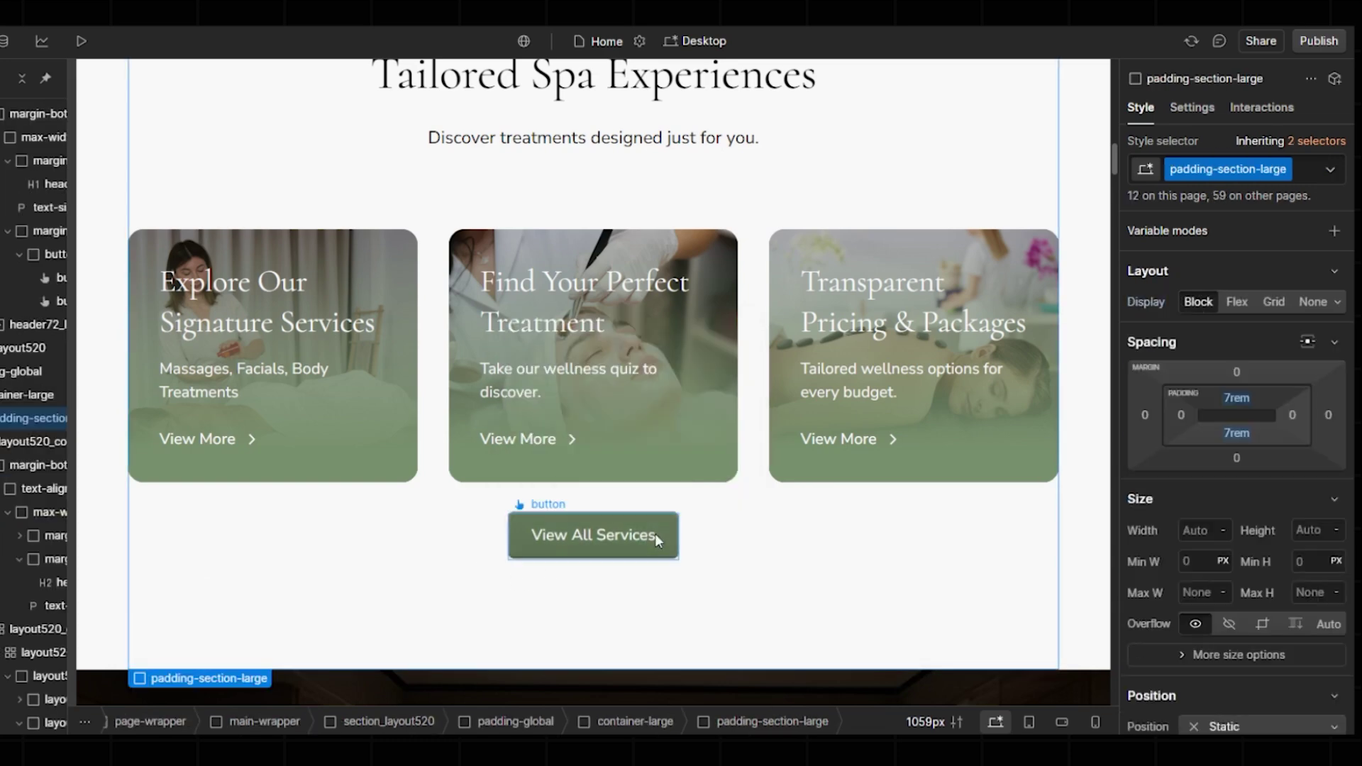
# - Set the View All Services button's background color to the Neutral Darkest variable
pyautogui.click(654, 534)
pyautogui.scroll(-7, 1216, 480)
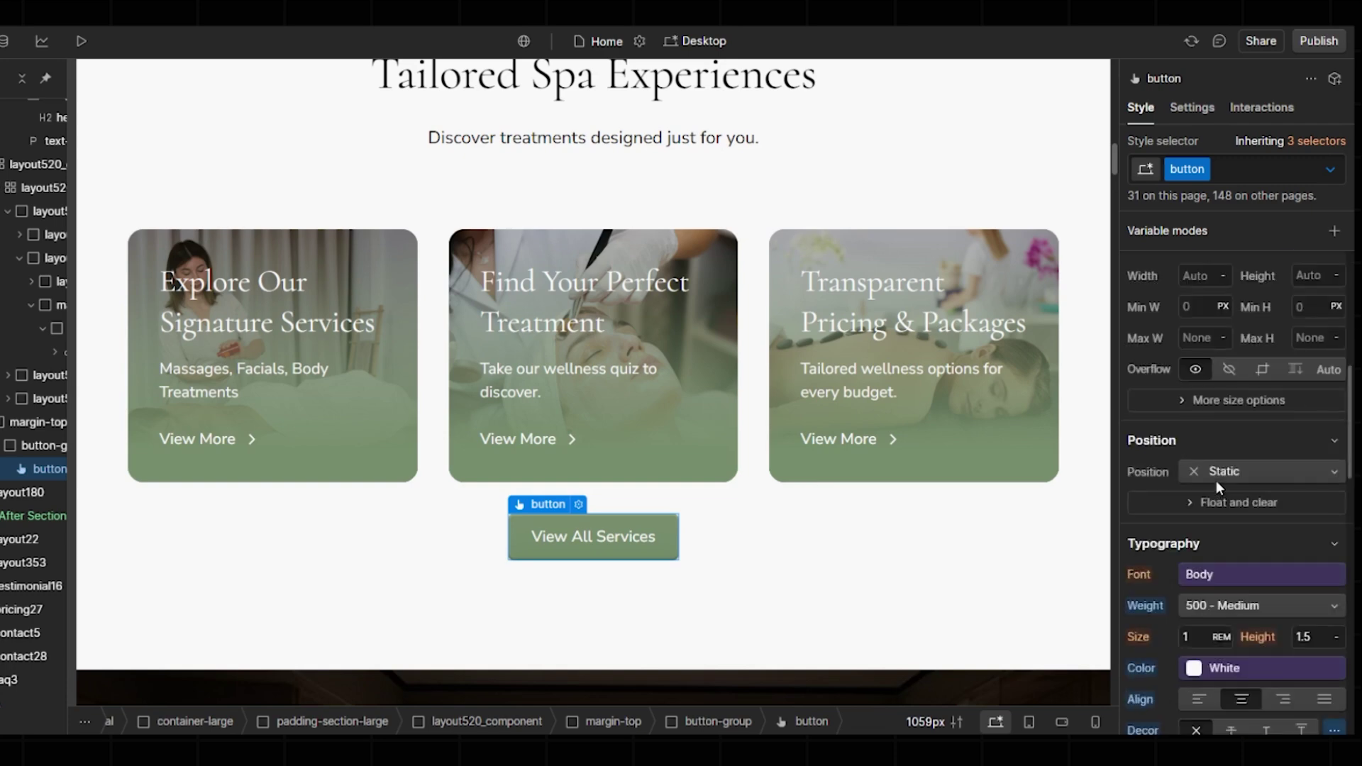
pyautogui.scroll(-5, 1206, 596)
pyautogui.click(1195, 474)
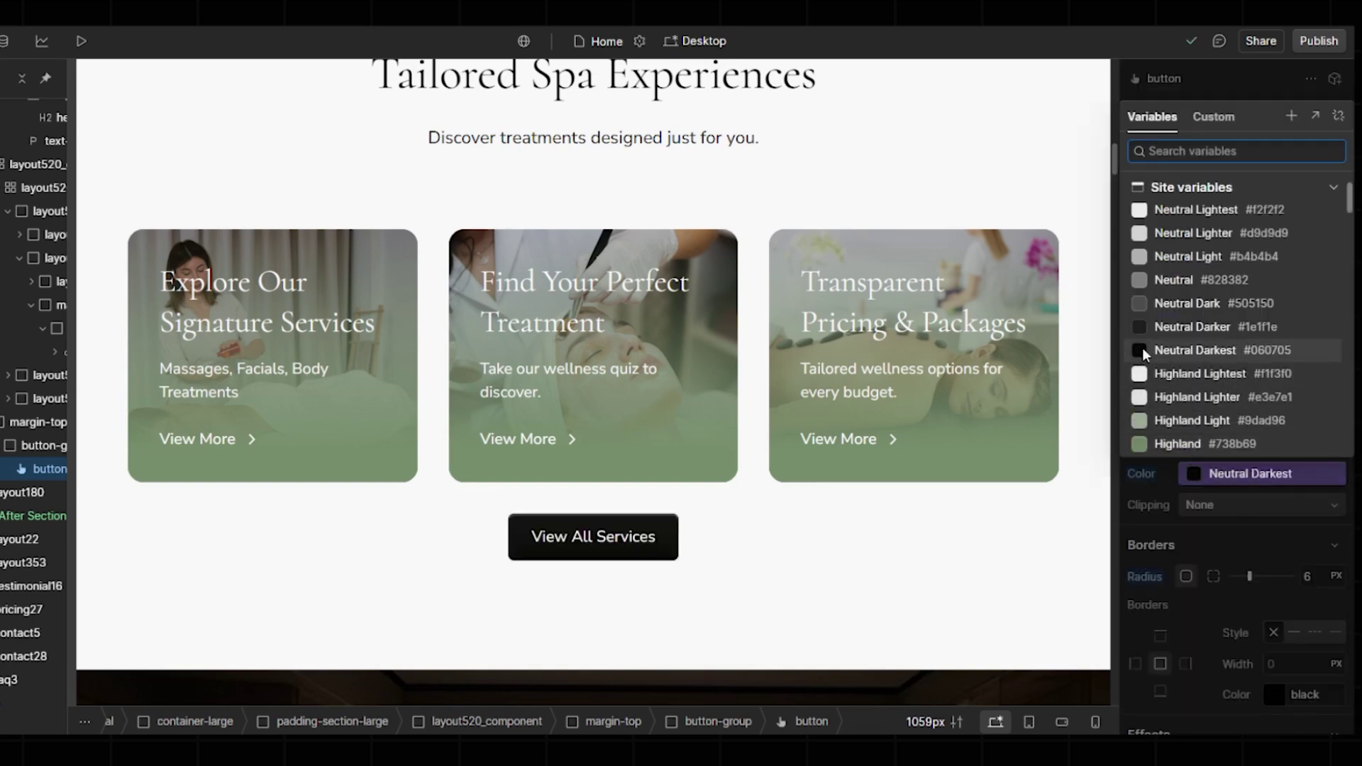
pyautogui.click(968, 541)
# - Switch the About Us background image's alt text option to Custom description
pyautogui.scroll(-8, 967, 542)
pyautogui.scroll(1, 967, 542)
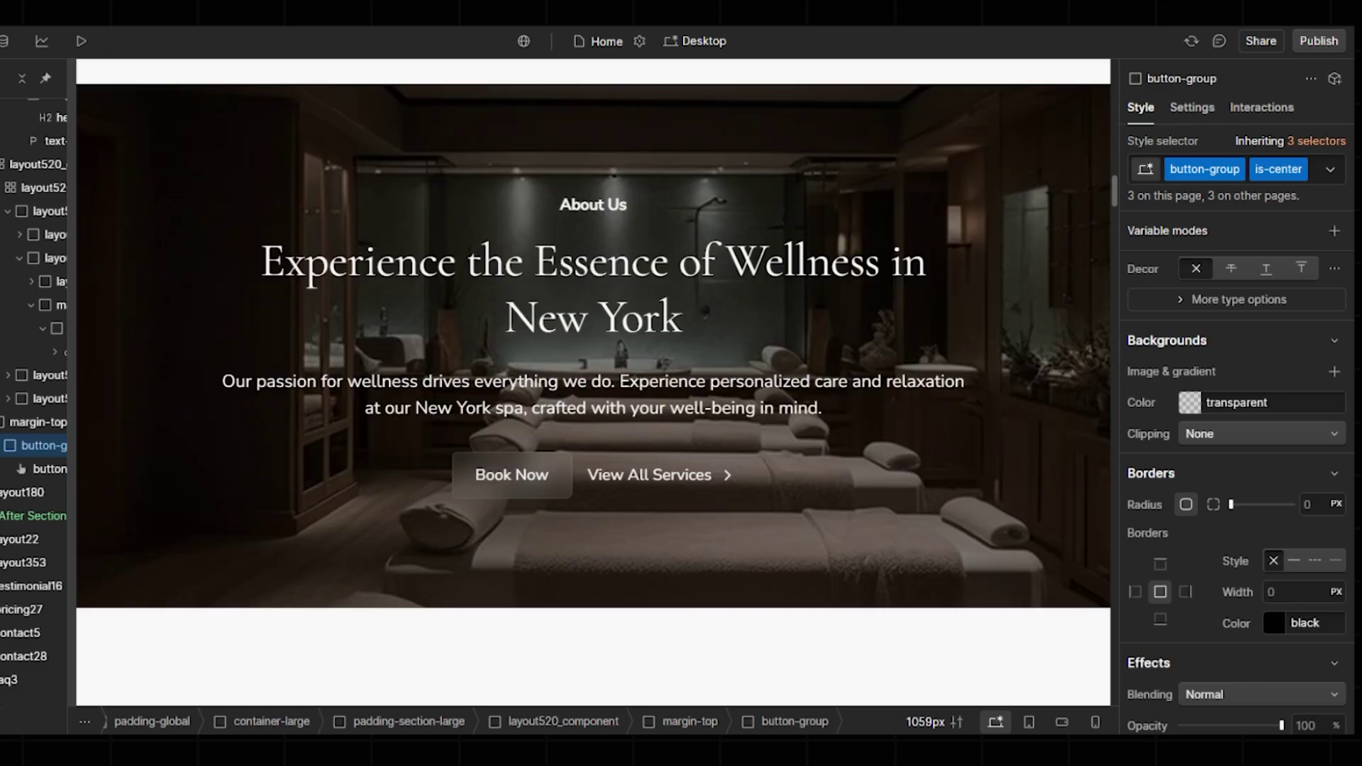
pyautogui.click(144, 200)
pyautogui.click(137, 127)
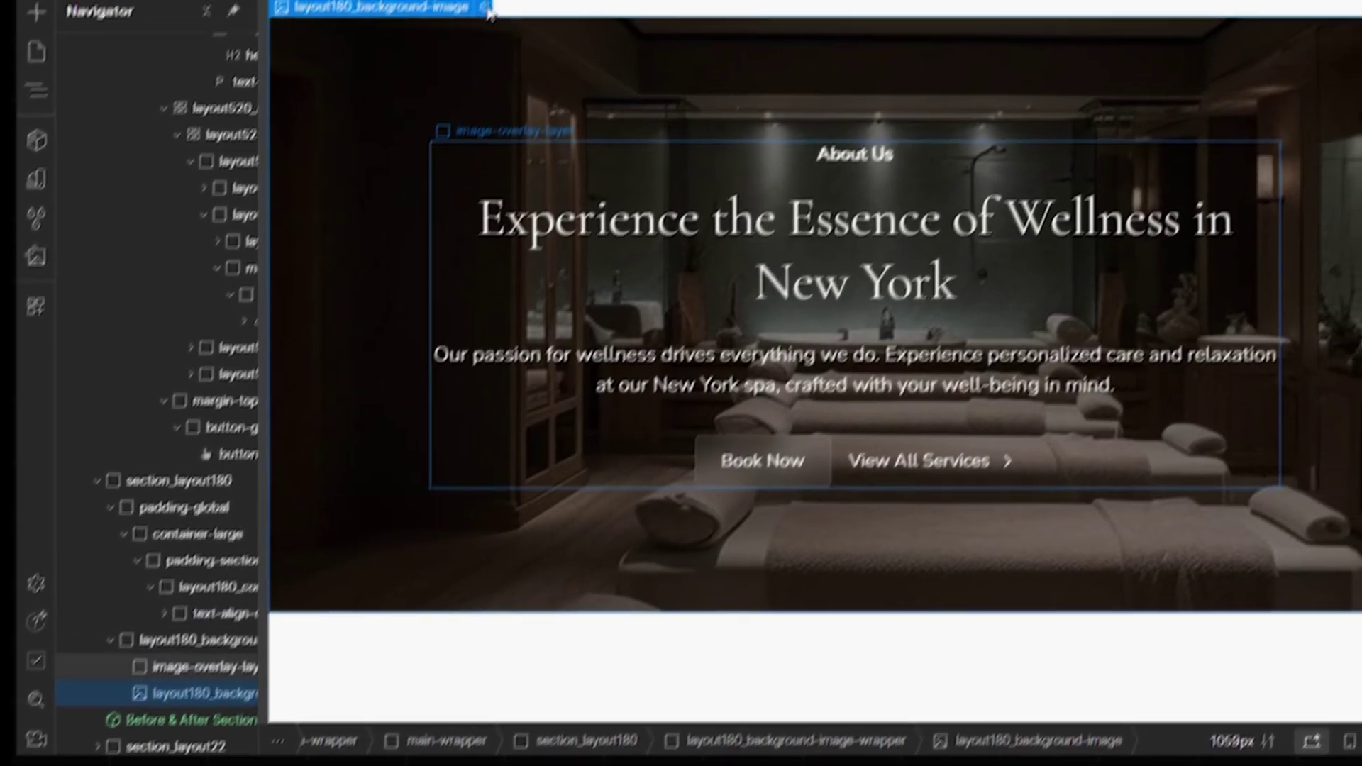
pyautogui.click(486, 8)
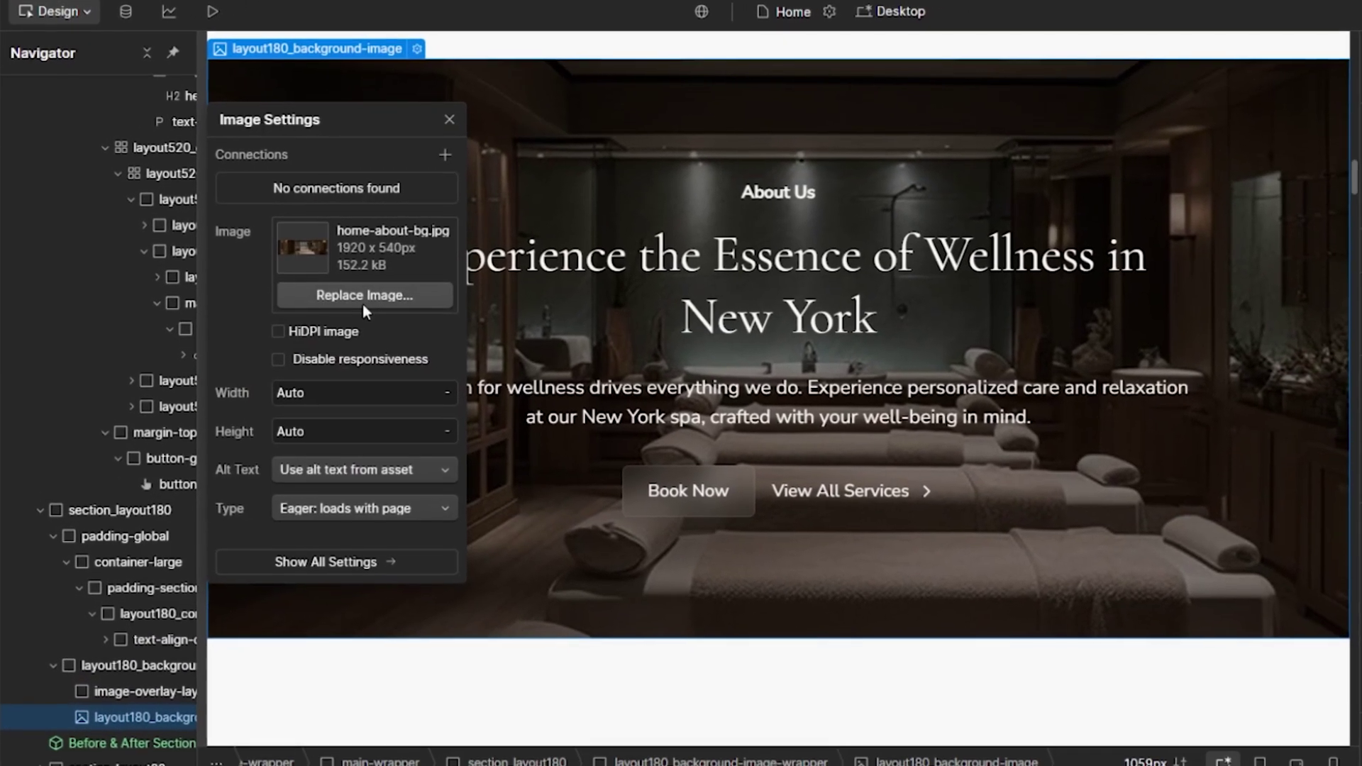
pyautogui.click(337, 466)
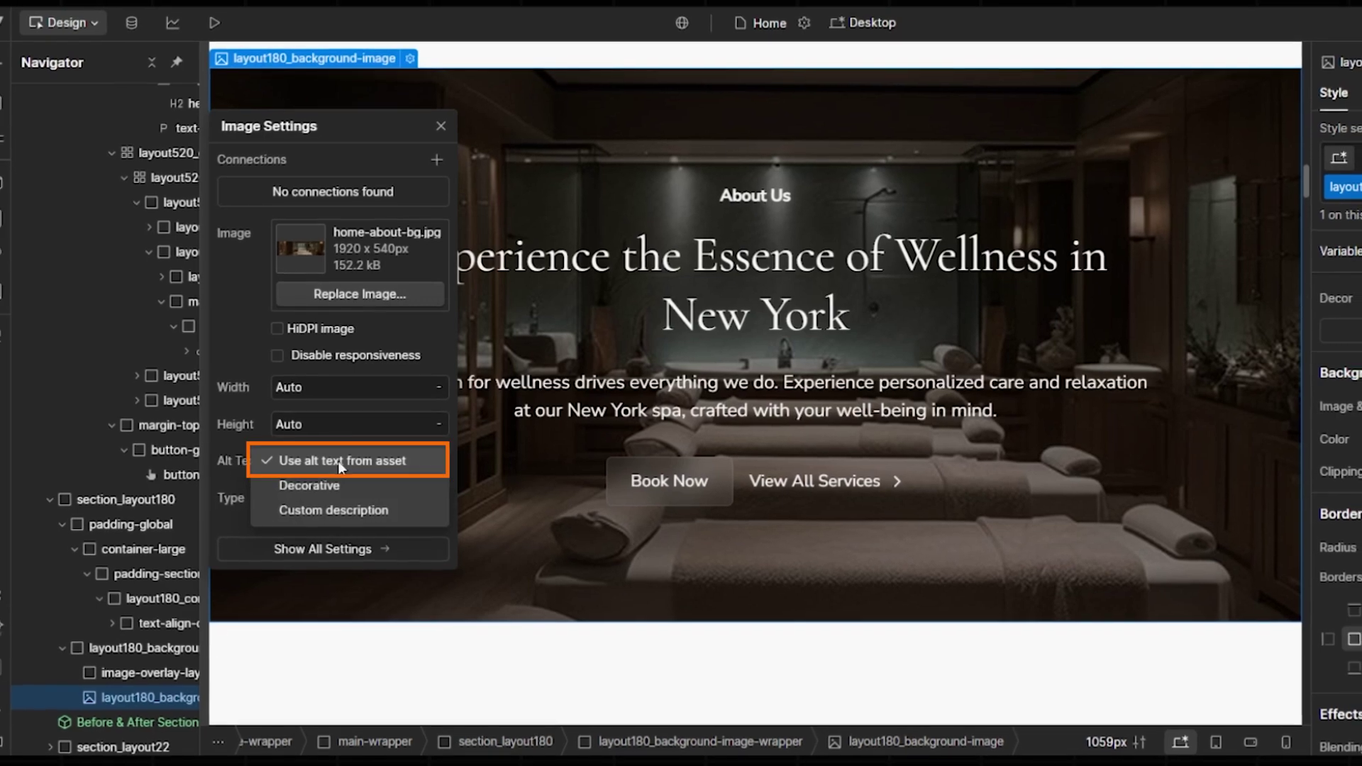
pyautogui.click(337, 509)
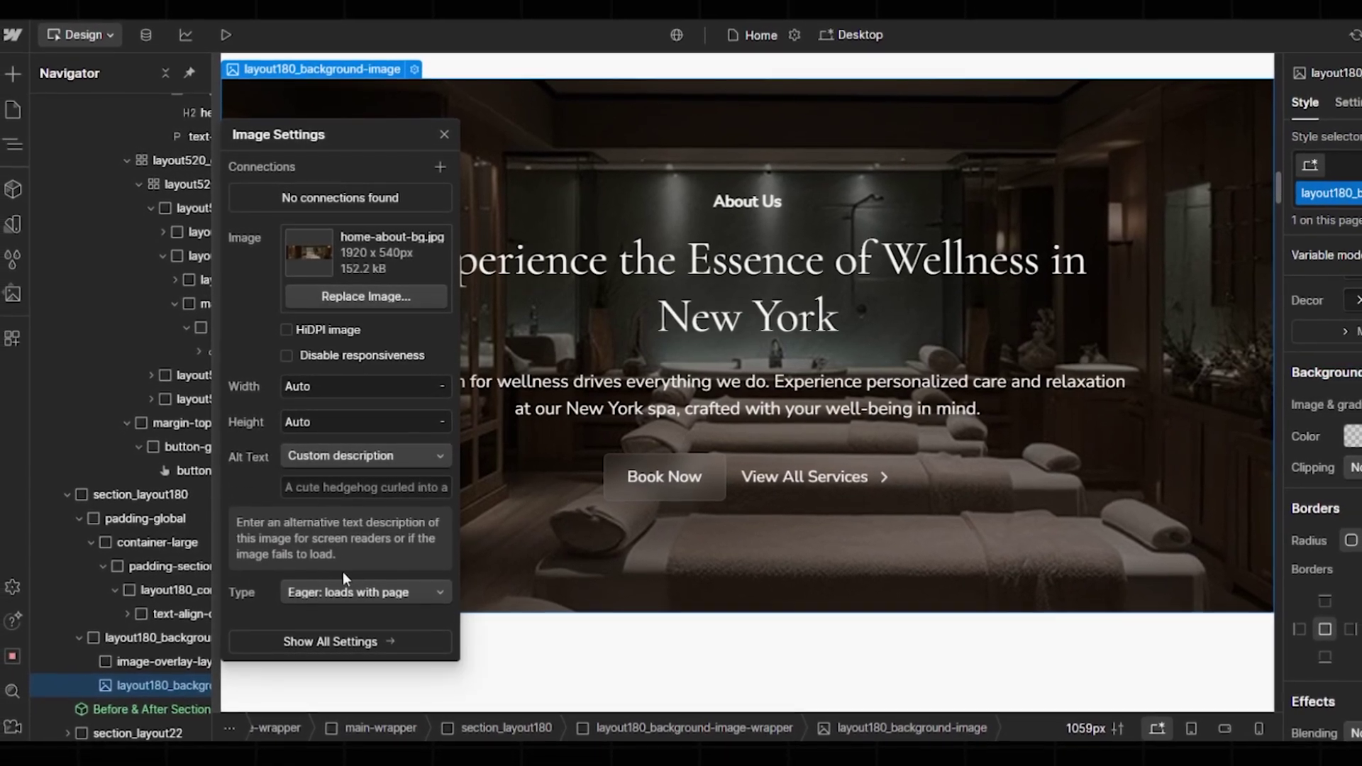
pyautogui.click(540, 396)
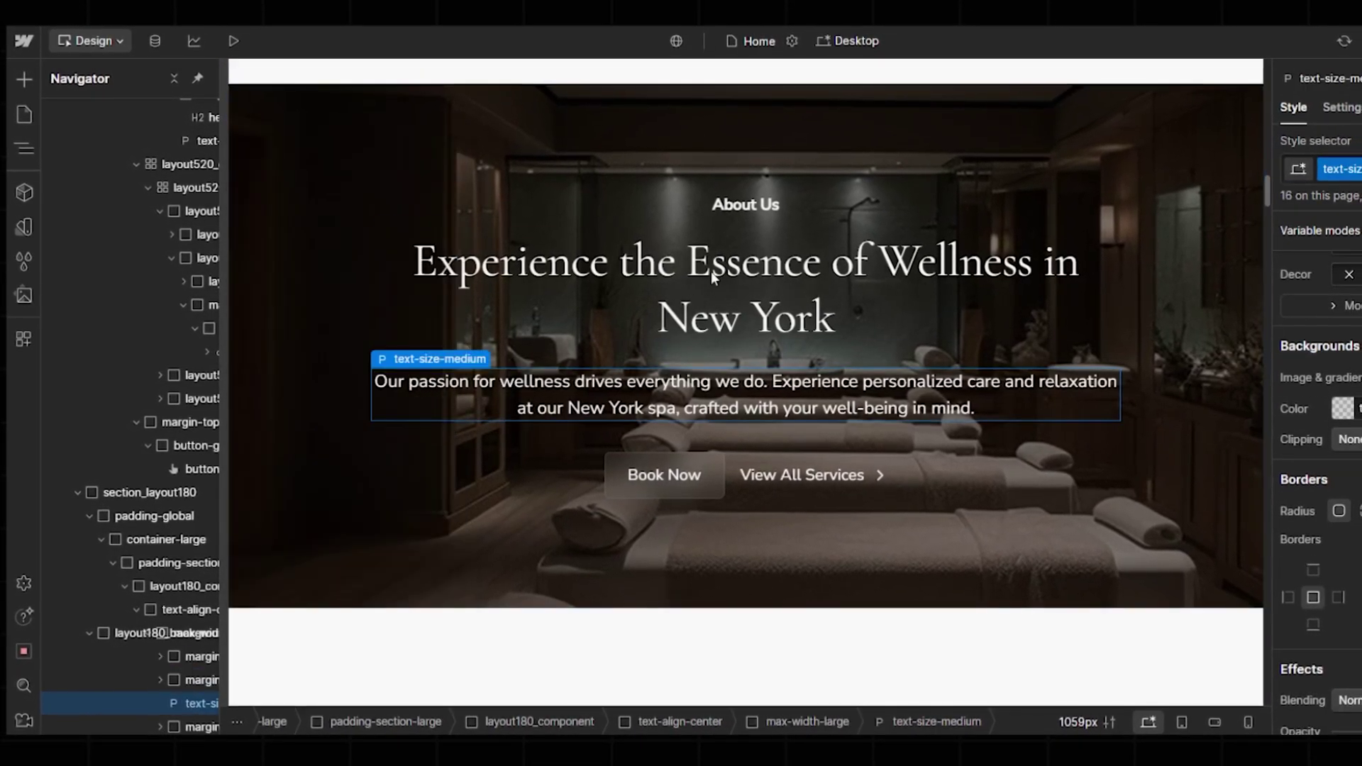
# - Try a dark neutral variable as the About Us heading's text color and return it to White
pyautogui.click(710, 271)
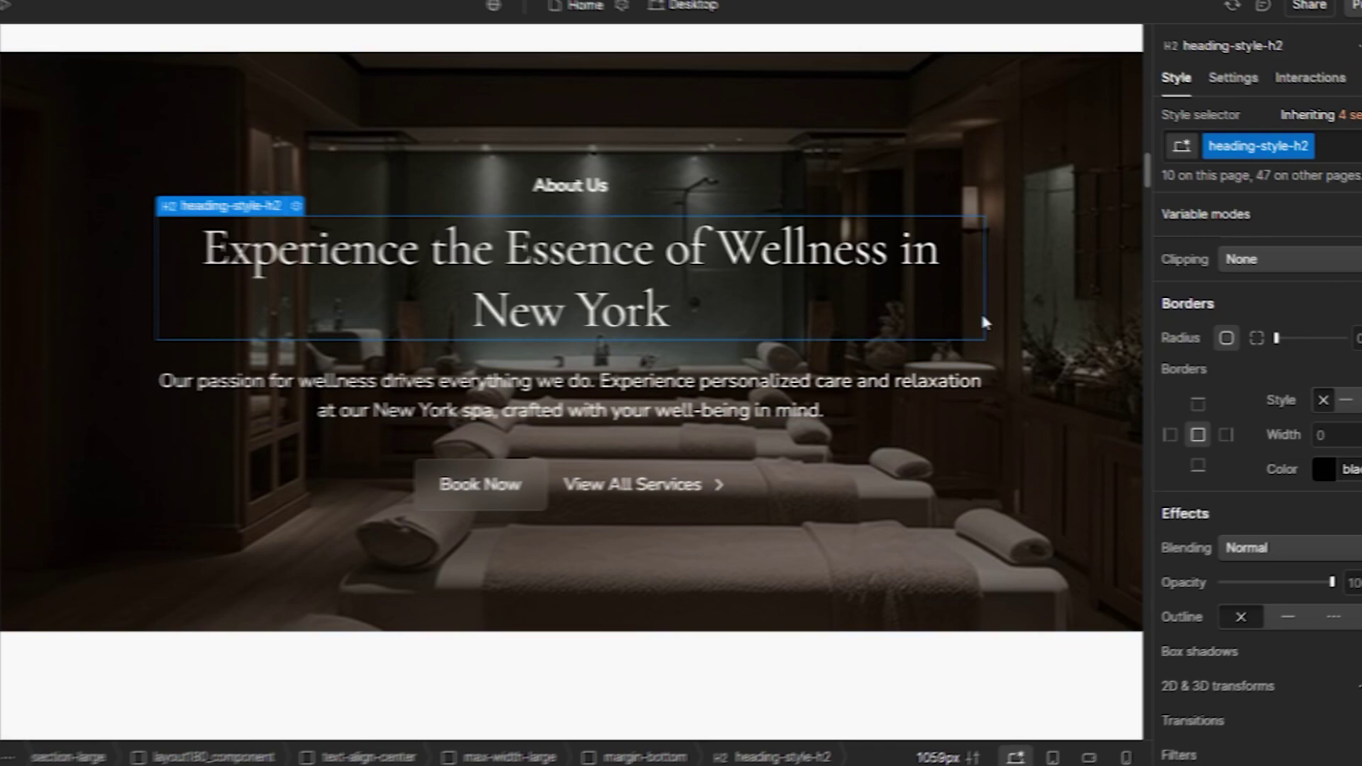
pyautogui.scroll(-3, 1319, 397)
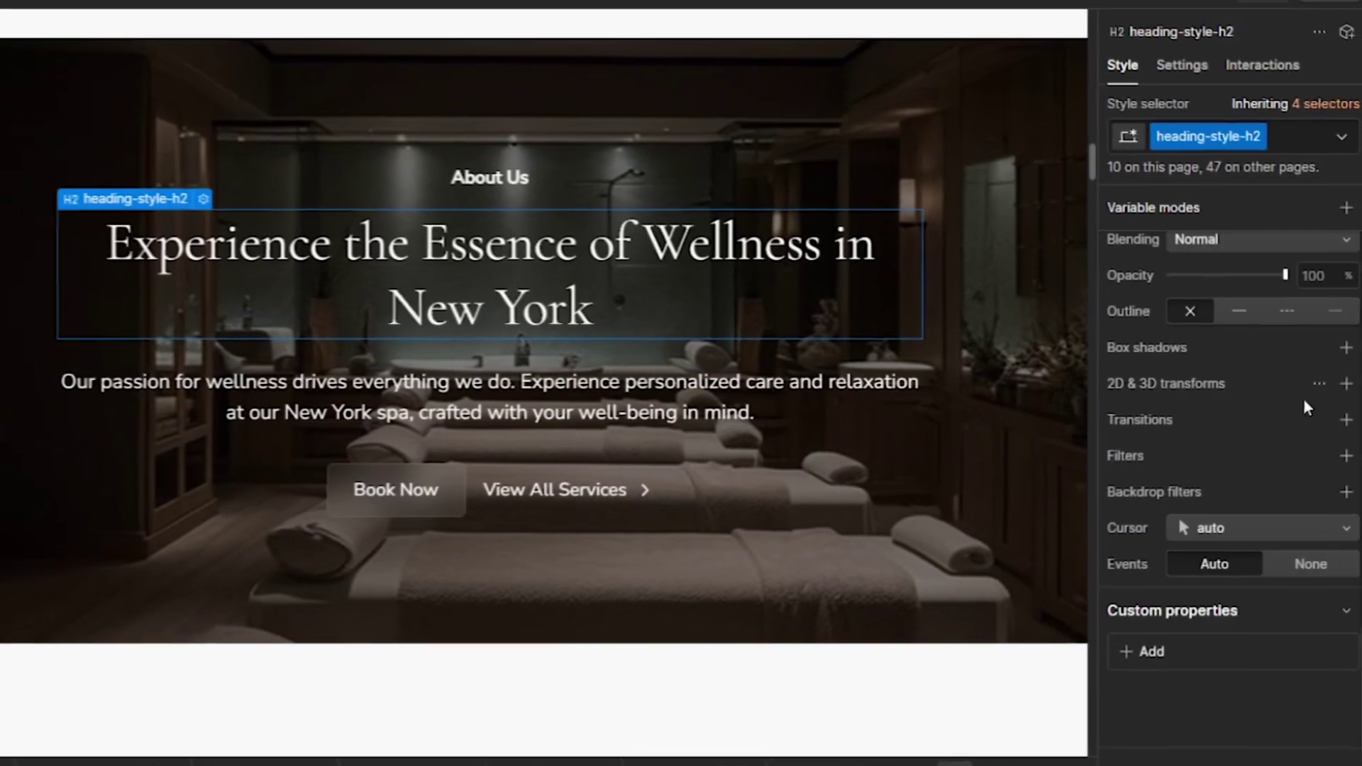
pyautogui.scroll(1, 1334, 405)
pyautogui.scroll(6, 1281, 418)
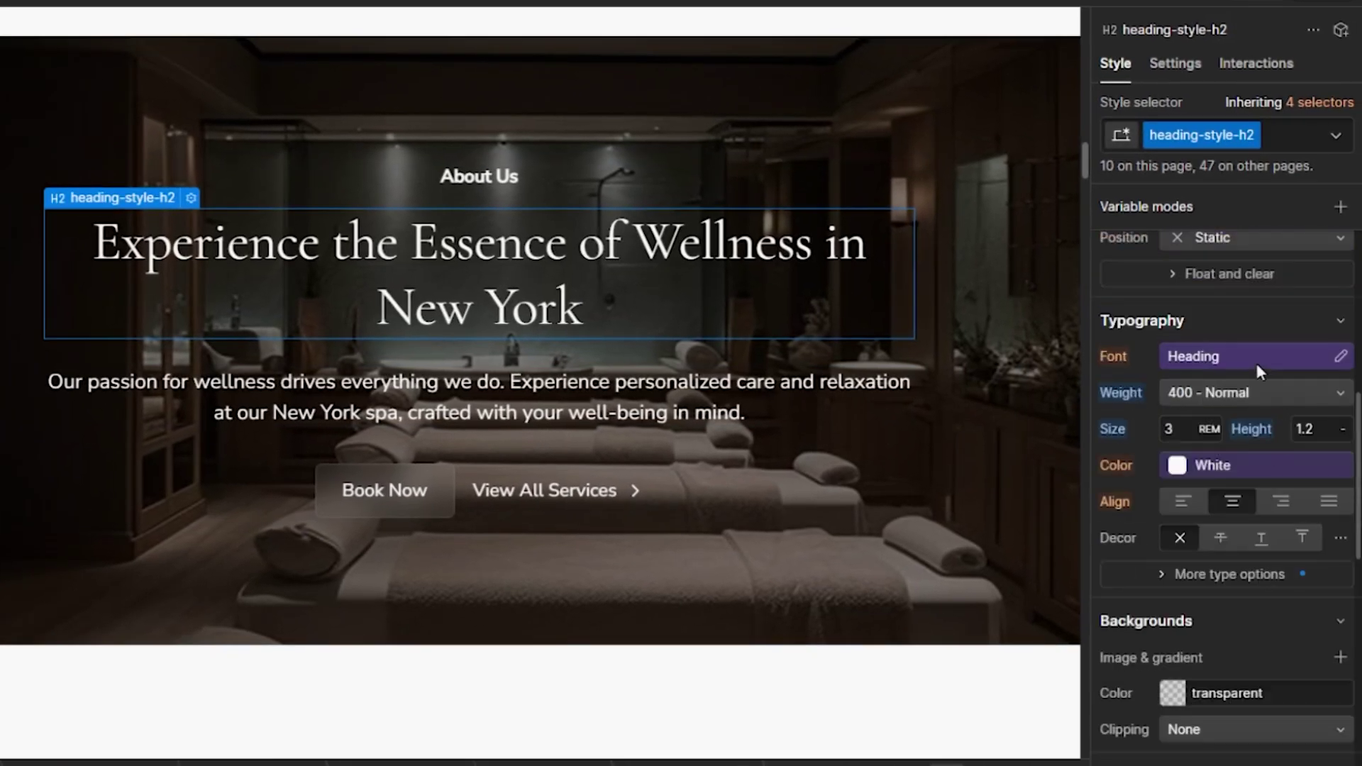
pyautogui.click(1182, 473)
pyautogui.scroll(-1, 1185, 428)
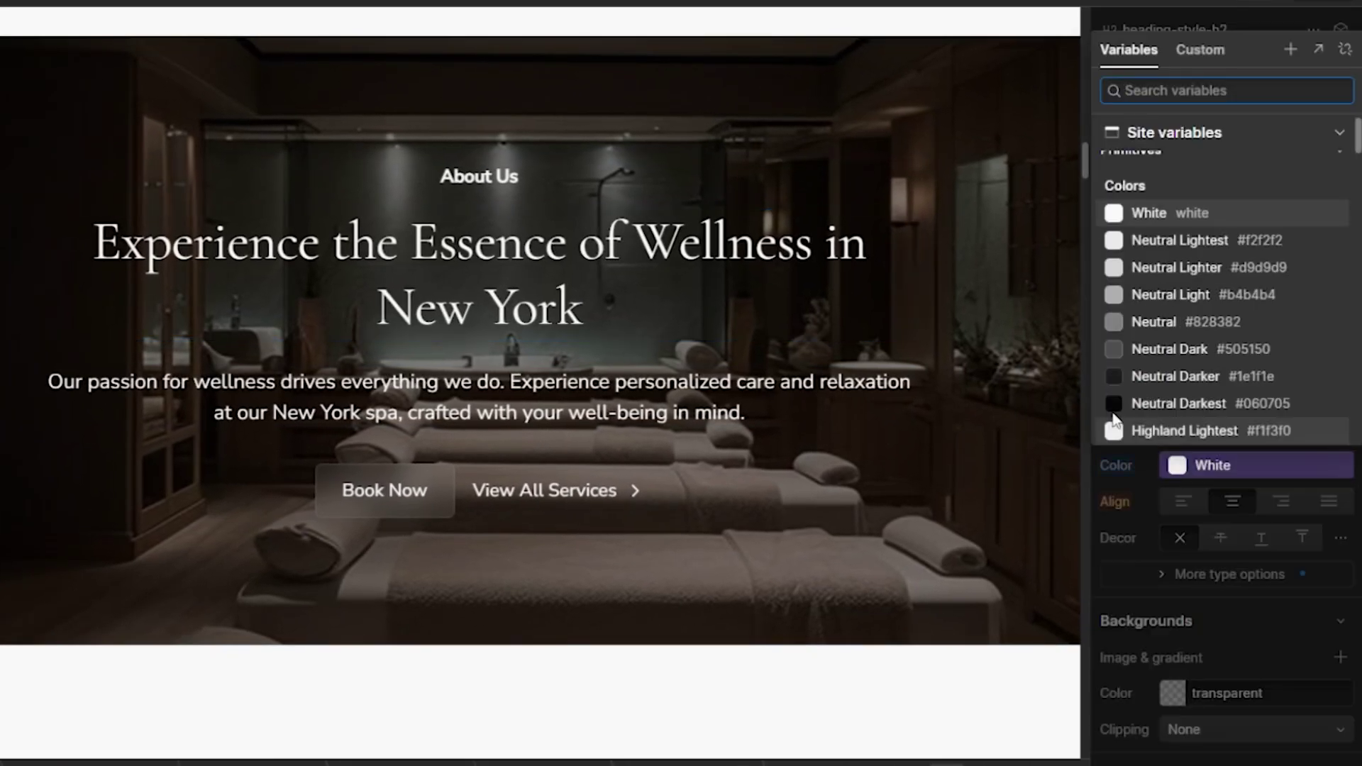
pyautogui.click(1112, 402)
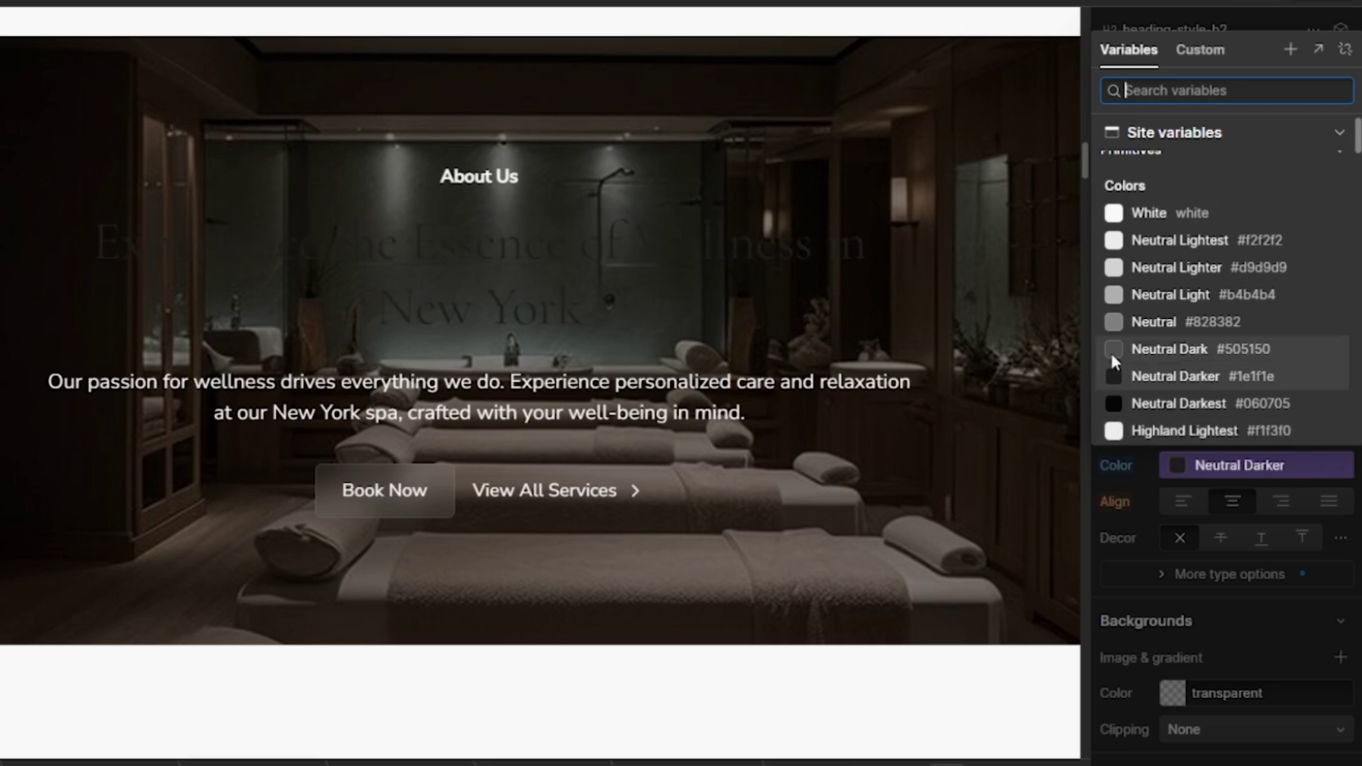
pyautogui.click(1119, 215)
# - Open the link settings of the About Us section's Book Now button
pyautogui.click(394, 482)
pyautogui.click(396, 452)
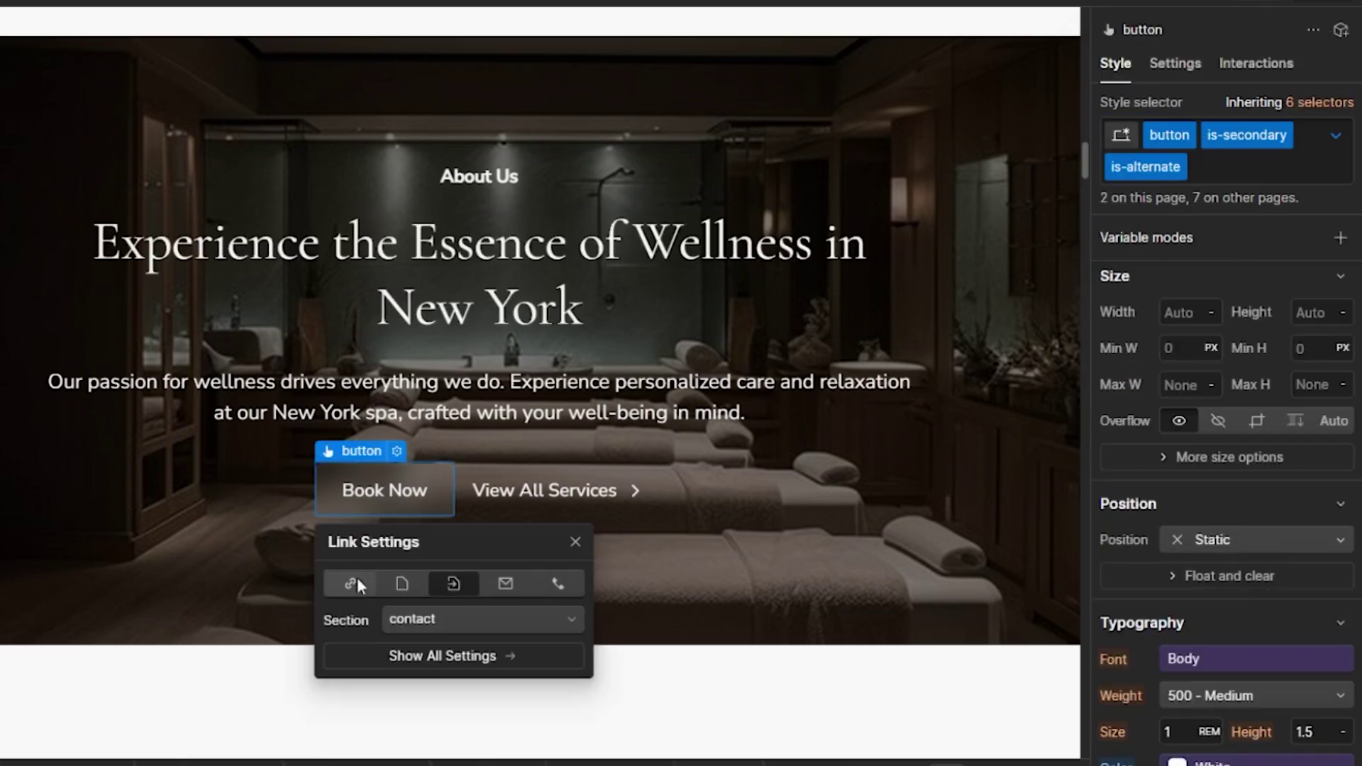
pyautogui.scroll(-5, 1182, 546)
# - Open the Before & After Section component for editing and check the first Transformation Gallery image's settings
pyautogui.click(1186, 317)
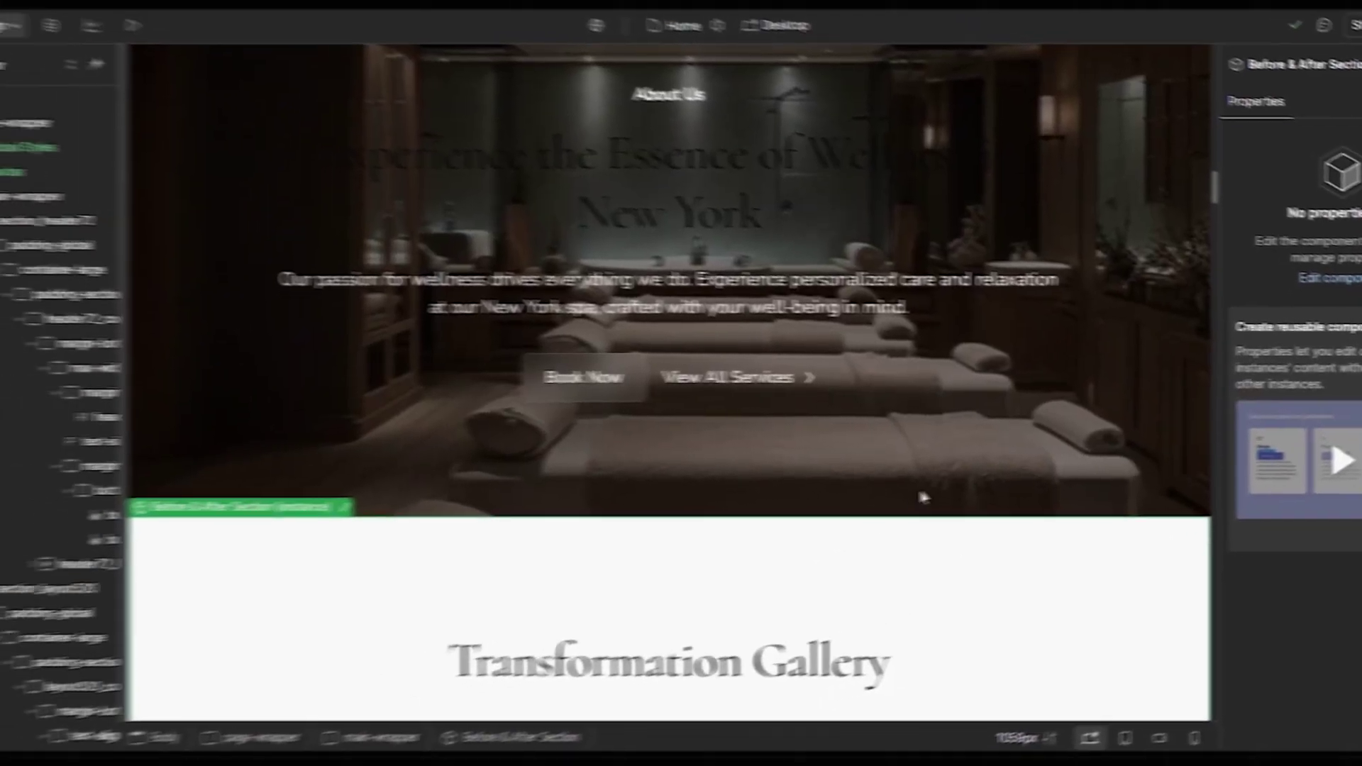
pyautogui.scroll(-7, 992, 488)
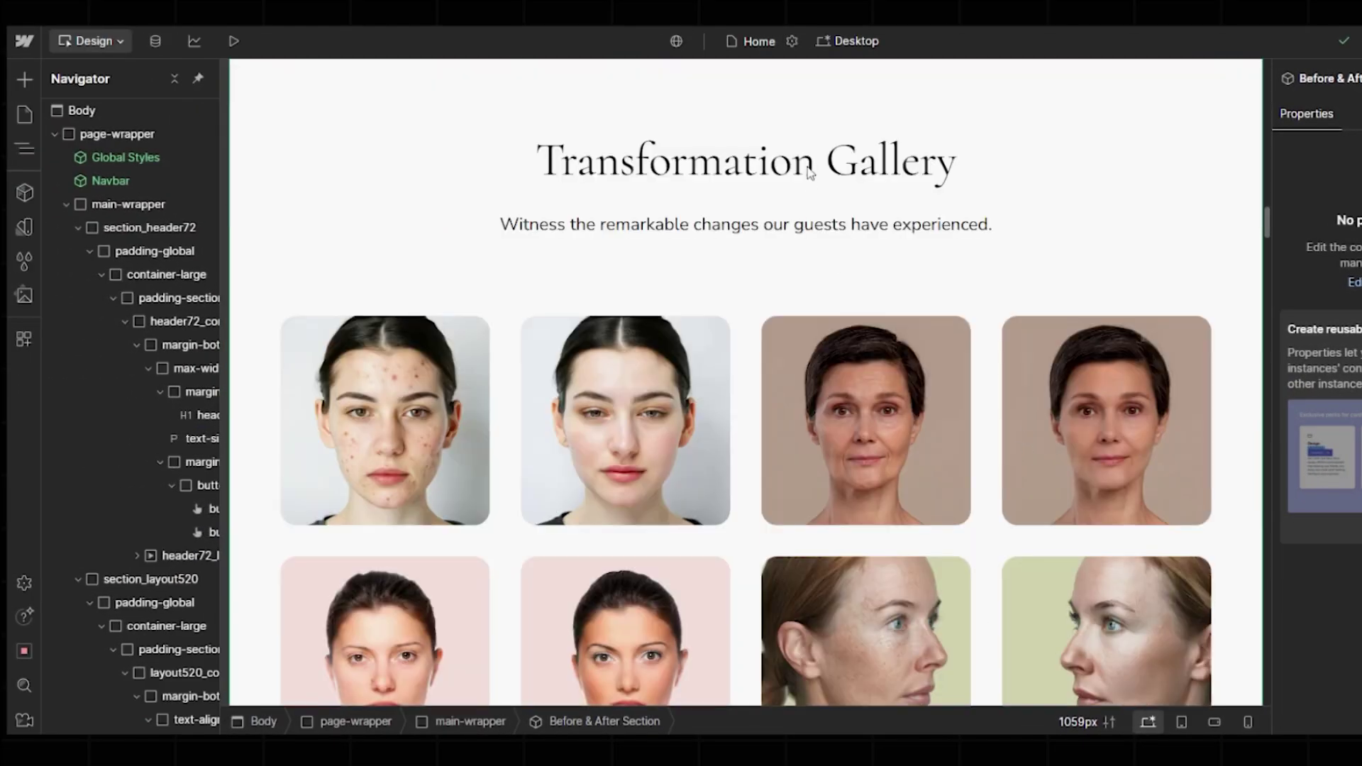
pyautogui.scroll(-2, 377, 309)
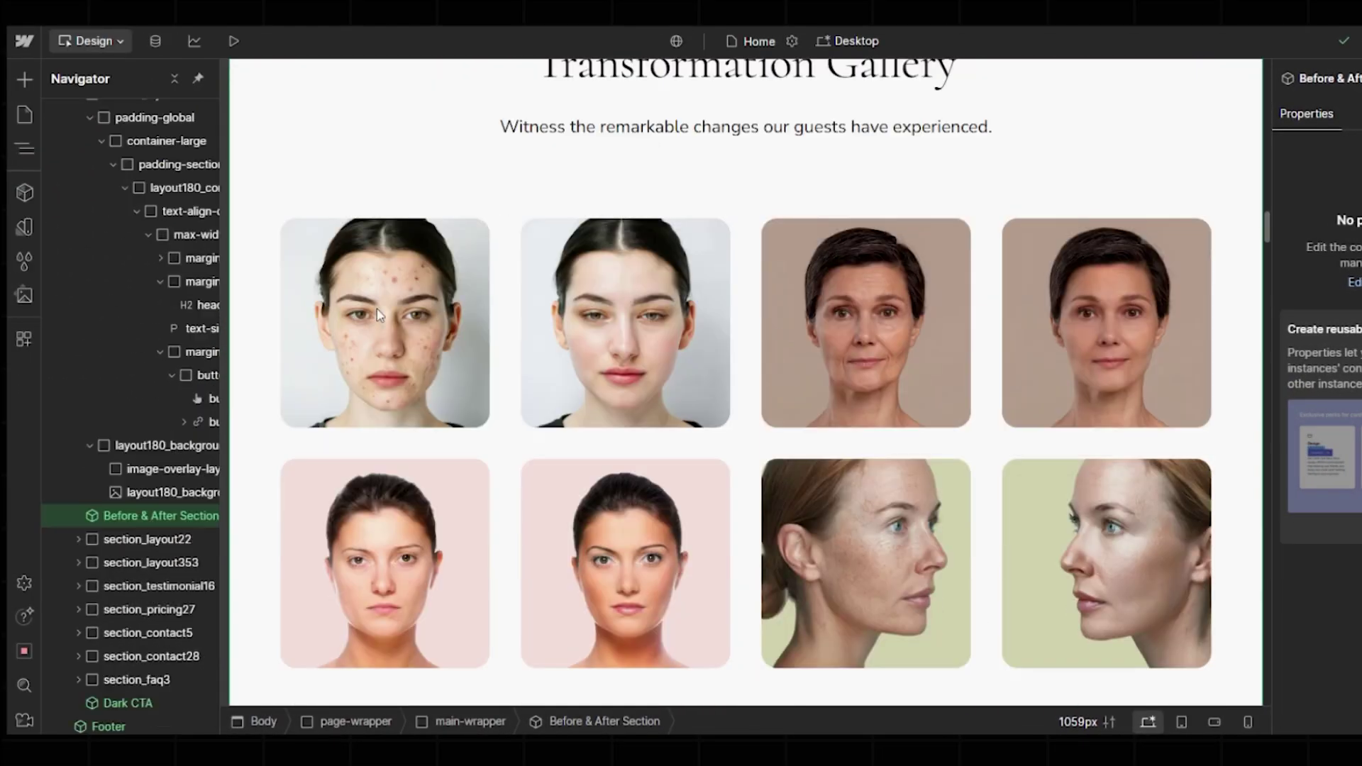
pyautogui.doubleClick(377, 309)
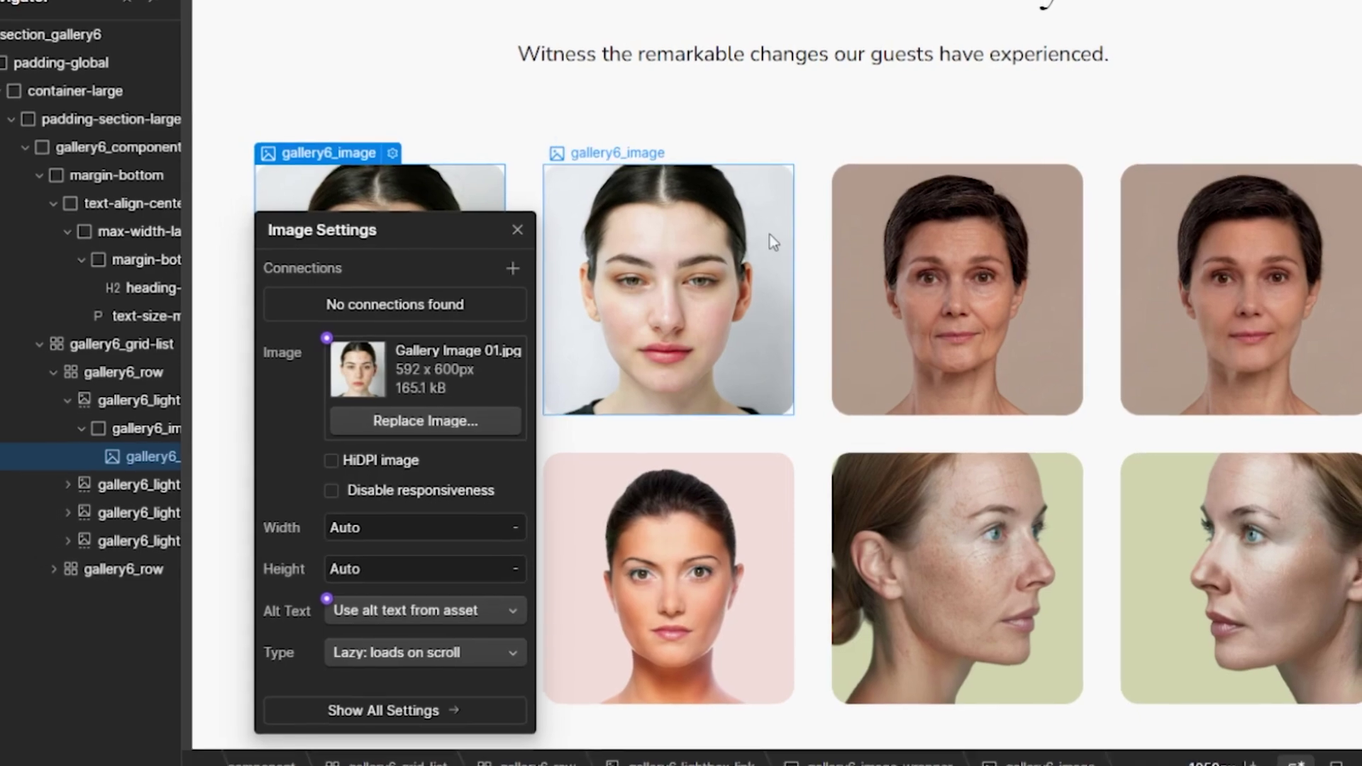
pyautogui.click(769, 234)
pyautogui.click(960, 242)
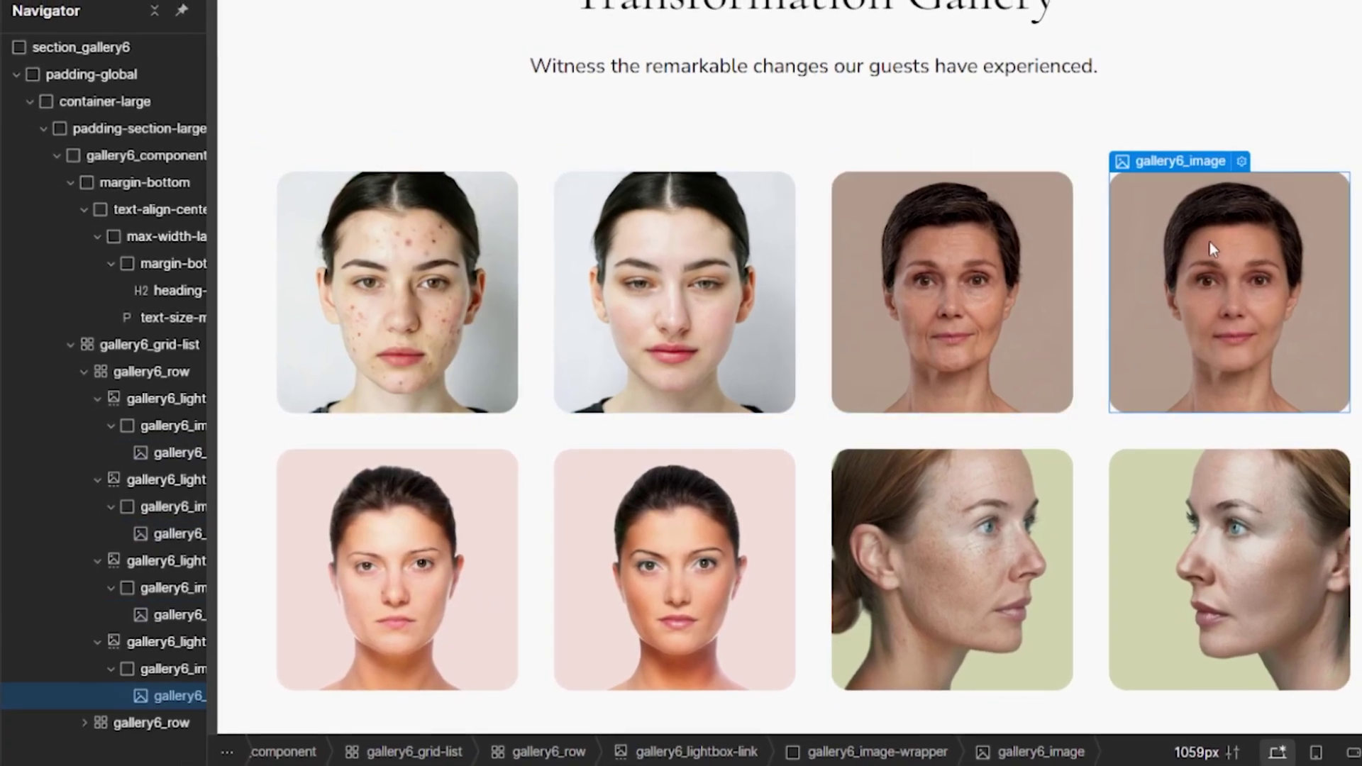
# - Examine the Act Fast – Limited Availability! section's heading, description and Book Now button link settings
pyautogui.scroll(-10, 923, 405)
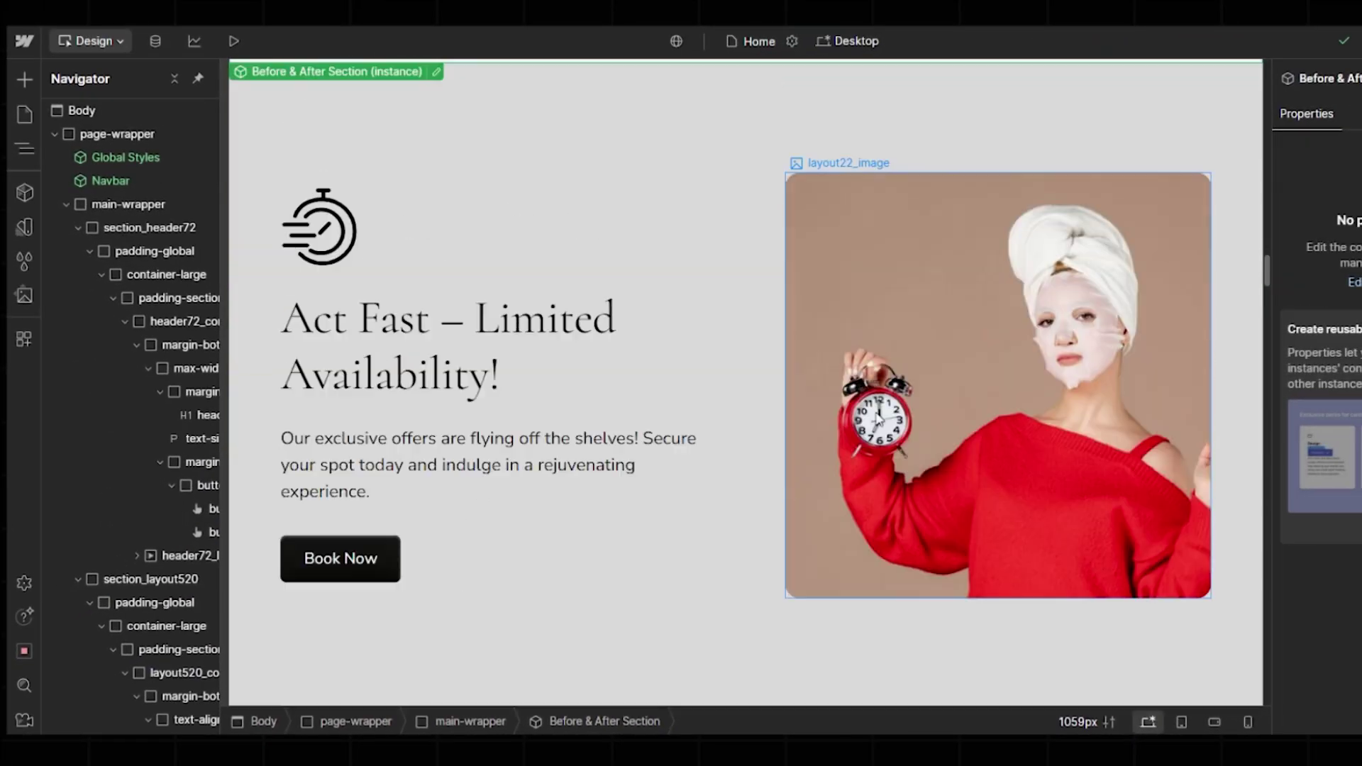
pyautogui.scroll(1, 877, 417)
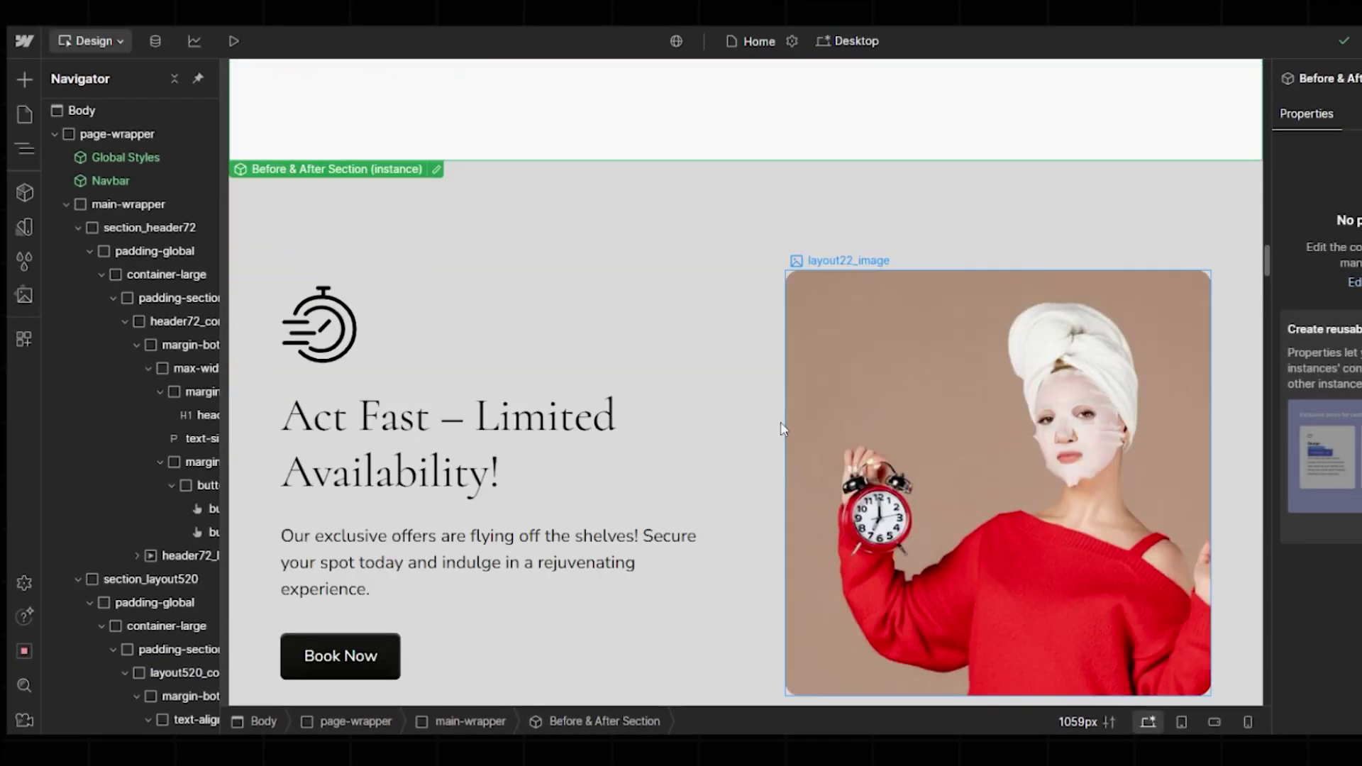
pyautogui.scroll(-2, 729, 424)
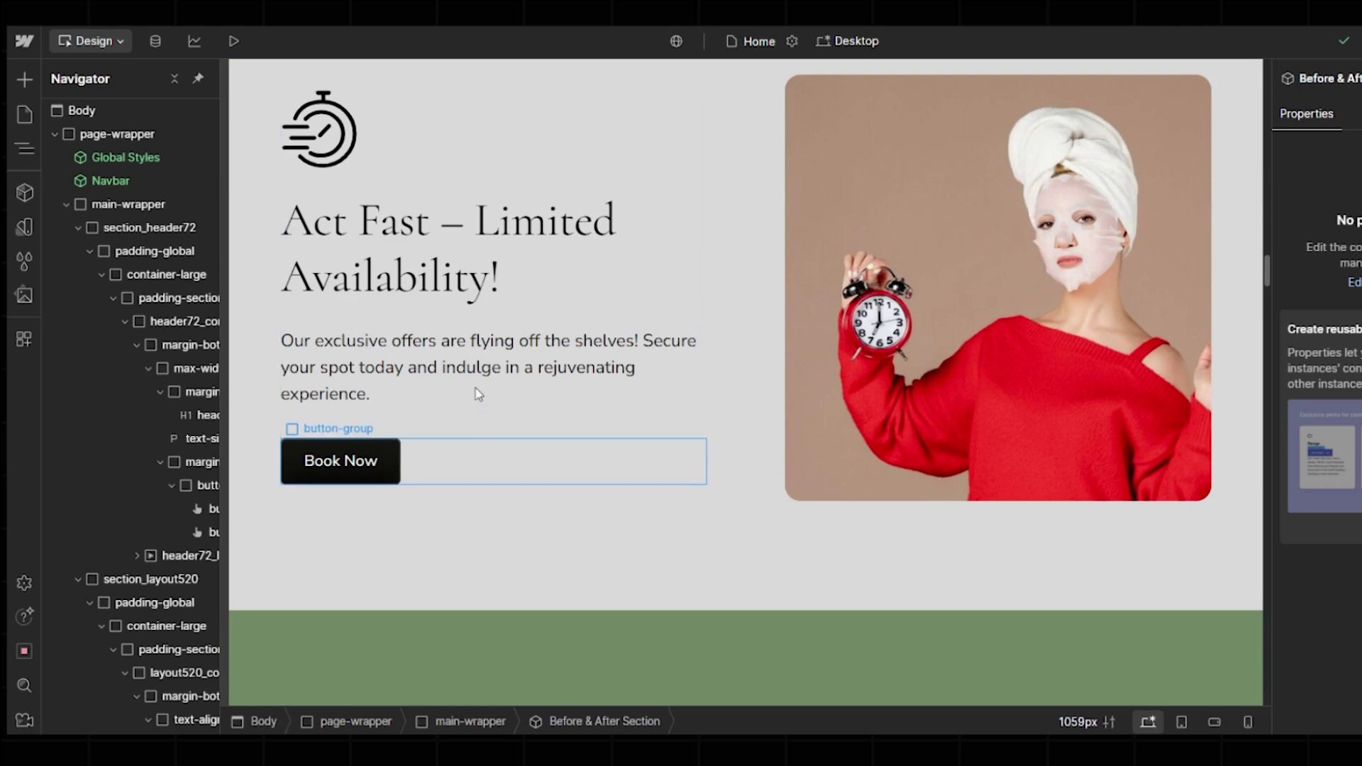
pyautogui.click(461, 245)
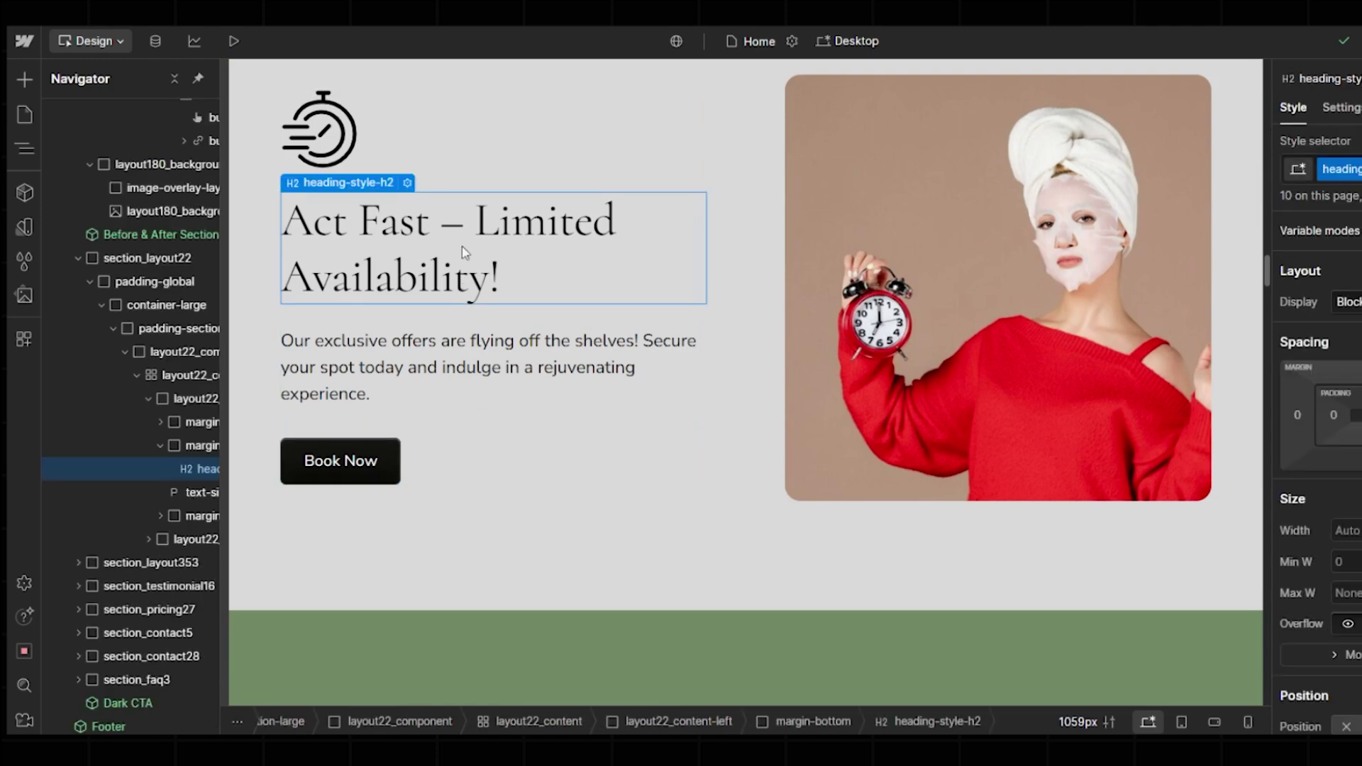
pyautogui.click(428, 376)
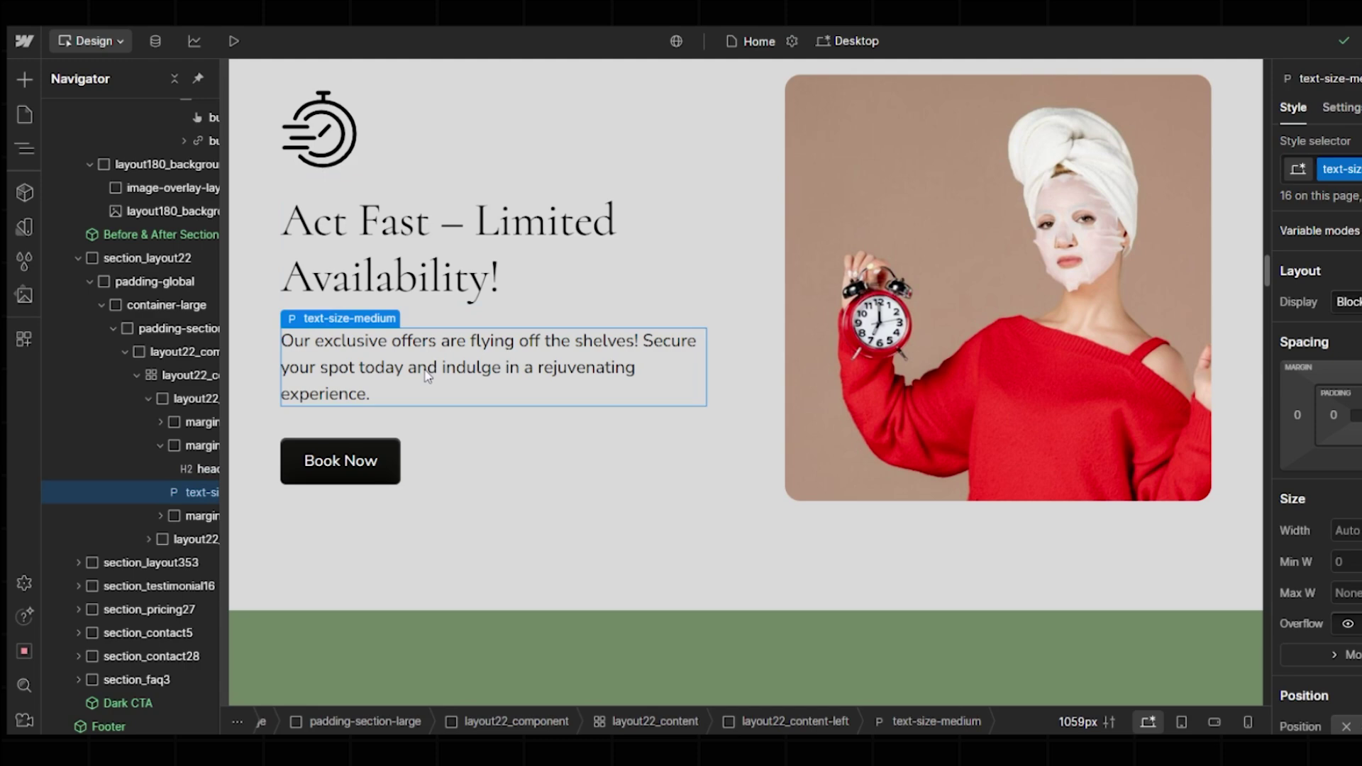
pyautogui.click(347, 454)
pyautogui.click(350, 427)
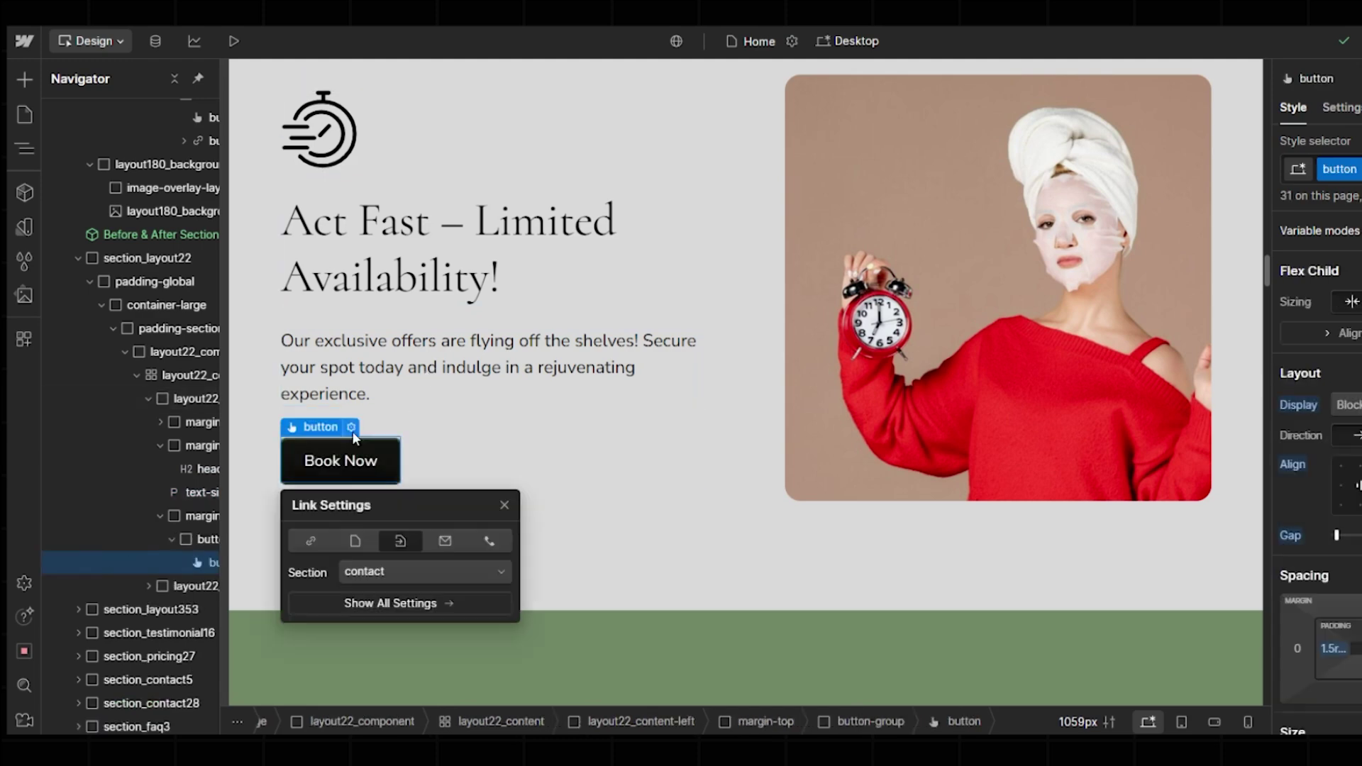
# - Change the Act Fast section's button text to "Limited Offer - Book Now"
pyautogui.click(339, 464)
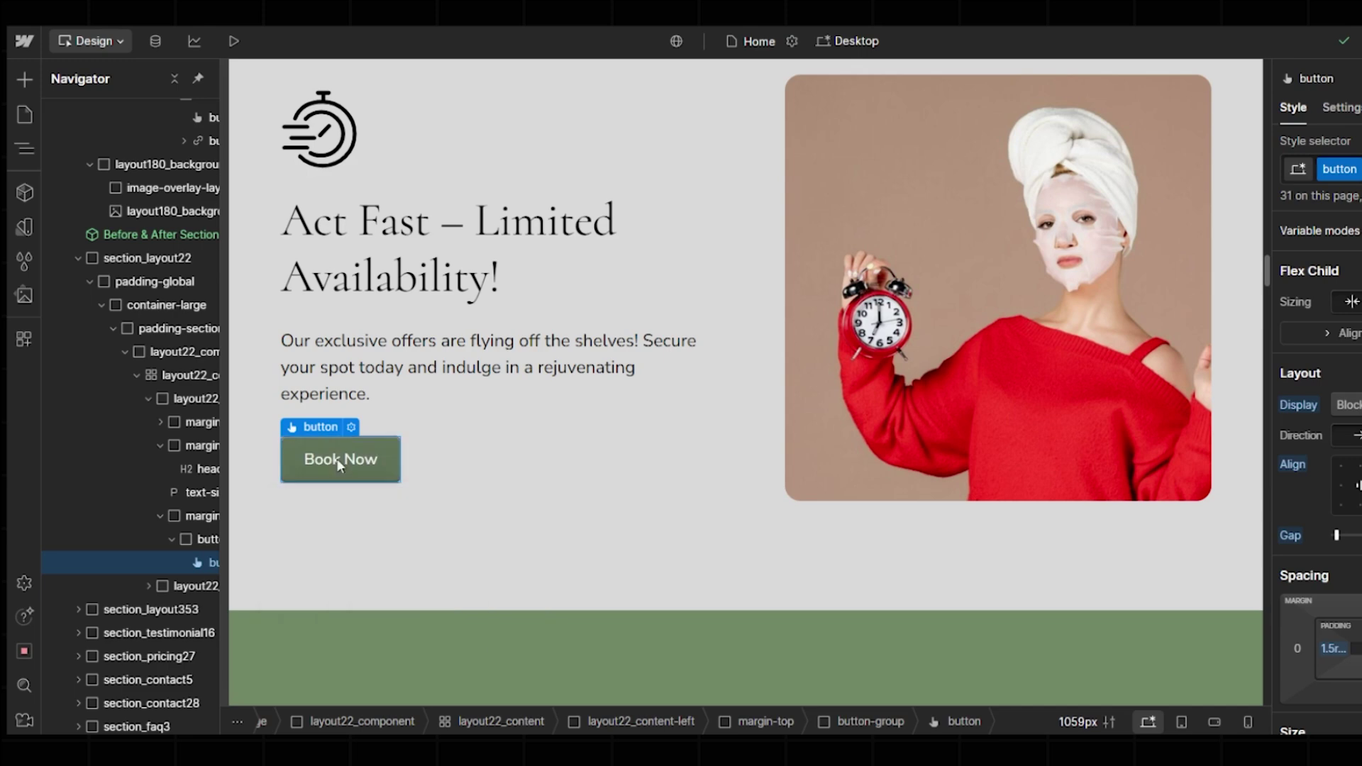
pyautogui.doubleClick(342, 459)
pyautogui.write('Limited Offer -')
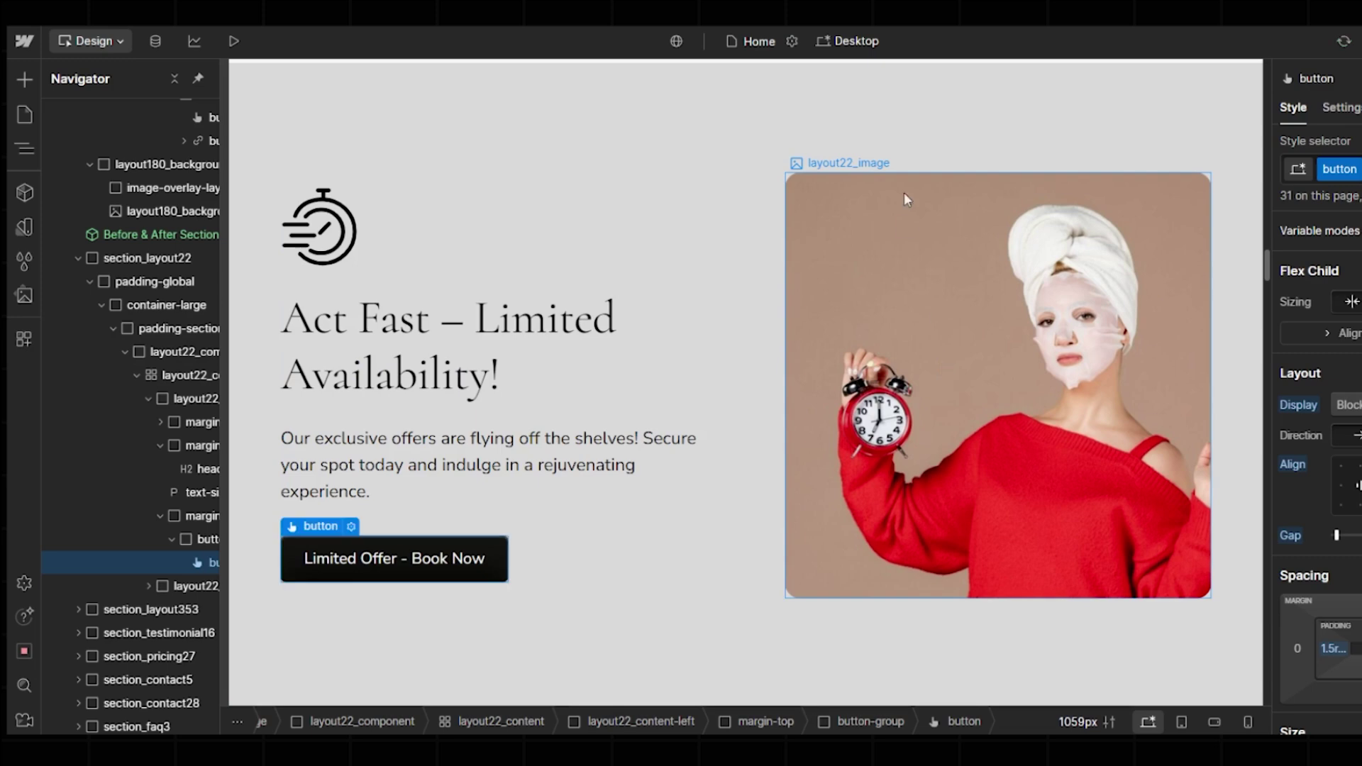
# - Check the image settings of the Act Fast section's picture and close them
pyautogui.click(904, 193)
pyautogui.scroll(2, 902, 229)
pyautogui.click(759, 164)
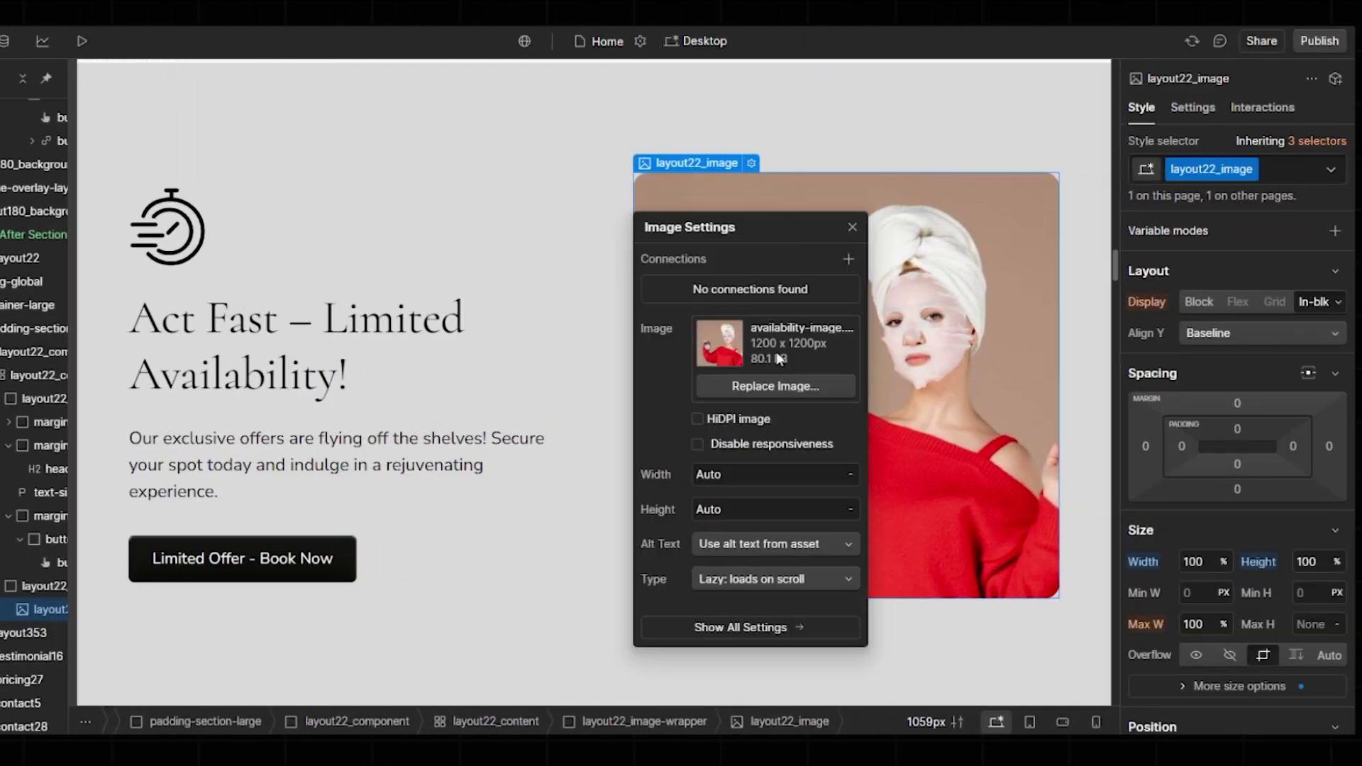
pyautogui.click(1077, 373)
# - Examine the Targeted Treatments for Your Unique Needs heading and the titles and paragraphs of its problem cards
pyautogui.scroll(-8, 718, 351)
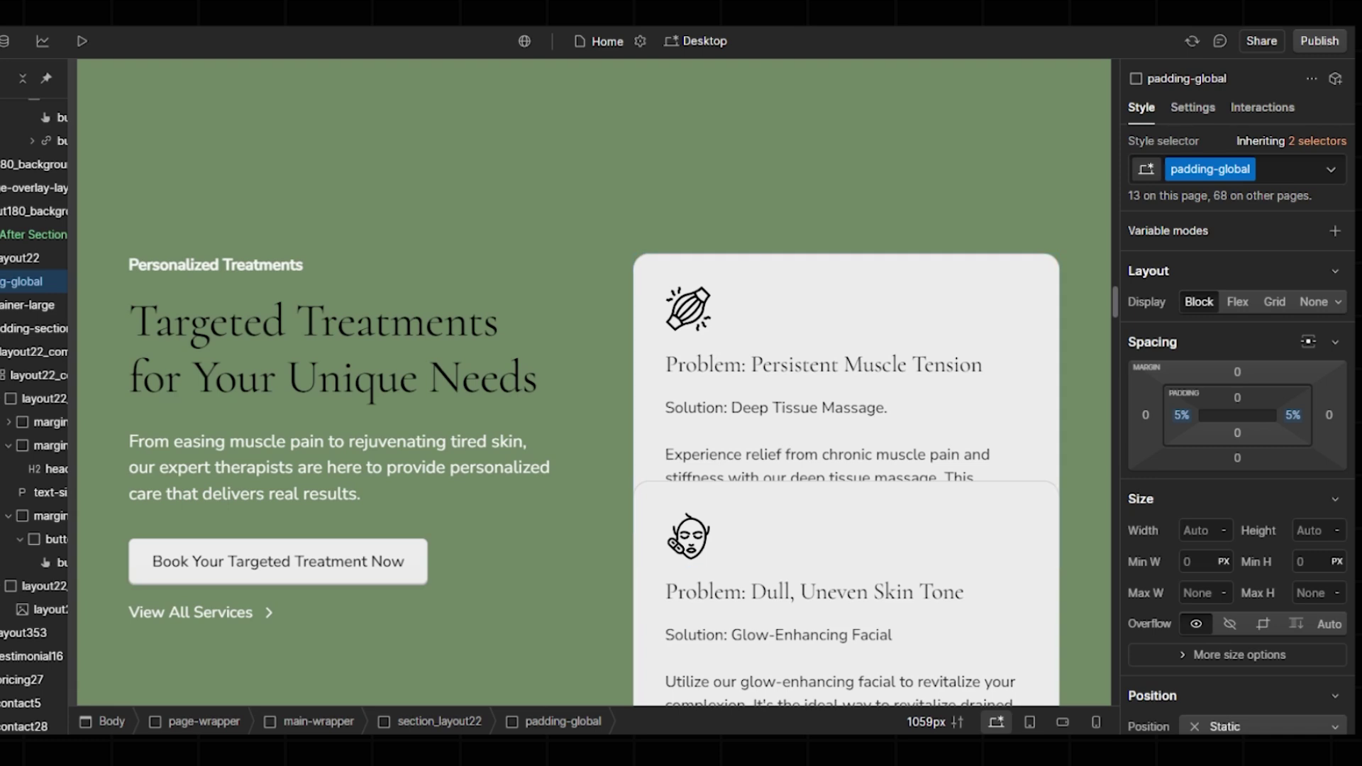
pyautogui.click(335, 330)
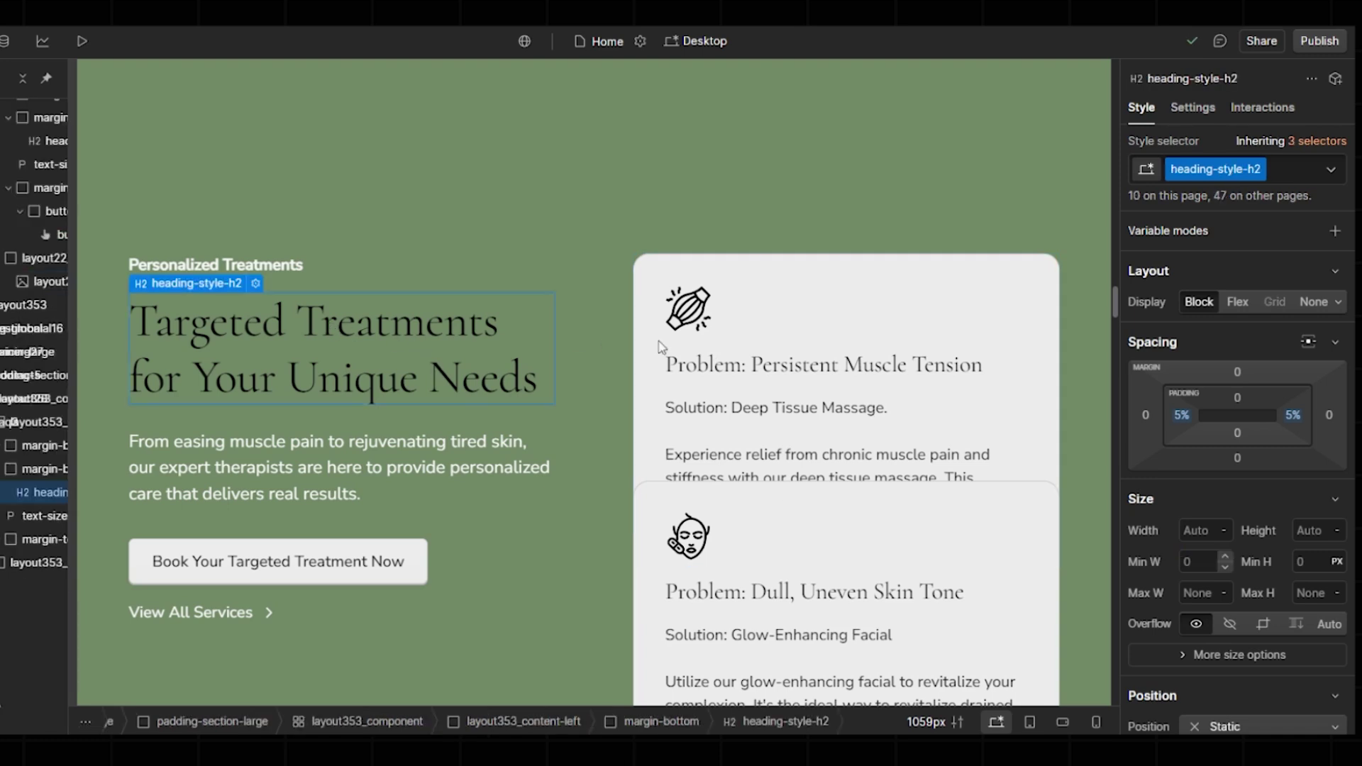
pyautogui.click(751, 376)
pyautogui.click(751, 433)
pyautogui.scroll(-4, 751, 461)
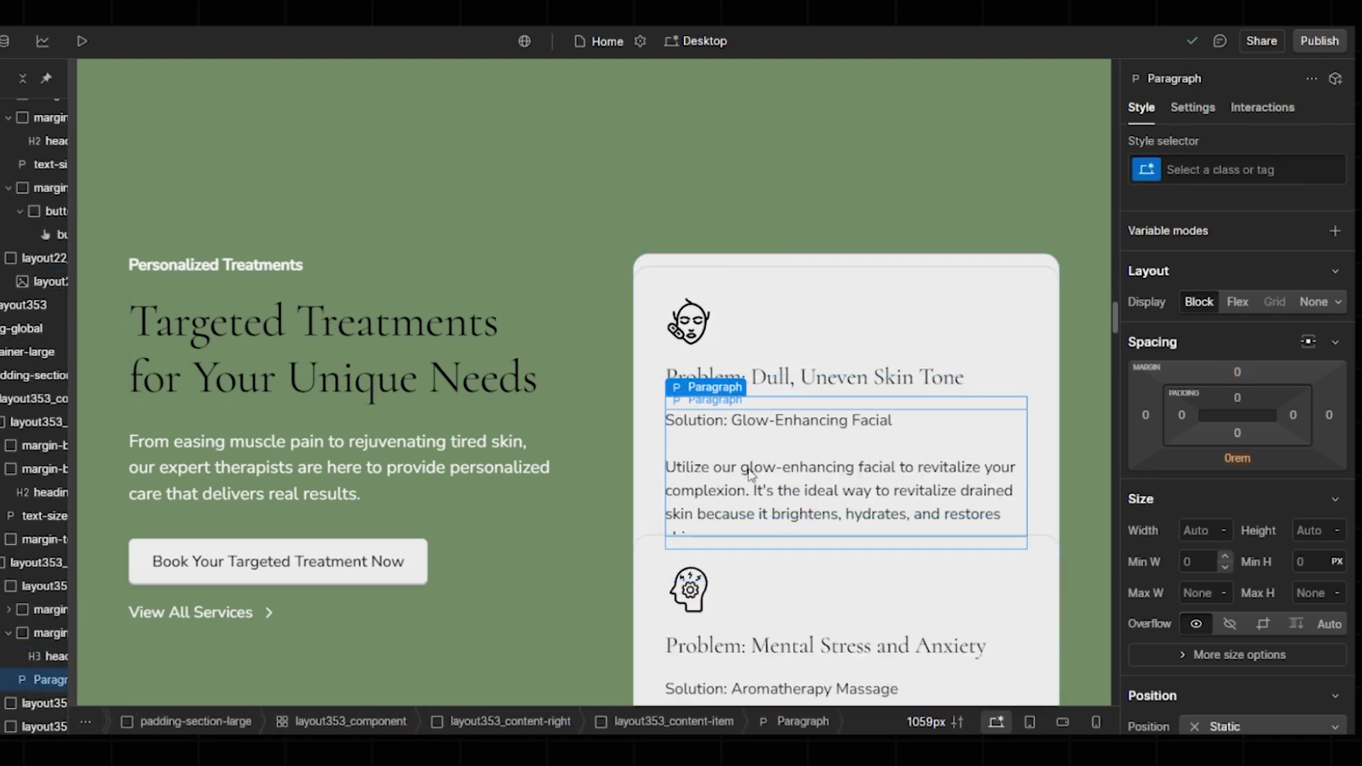
pyautogui.click(778, 385)
pyautogui.click(768, 473)
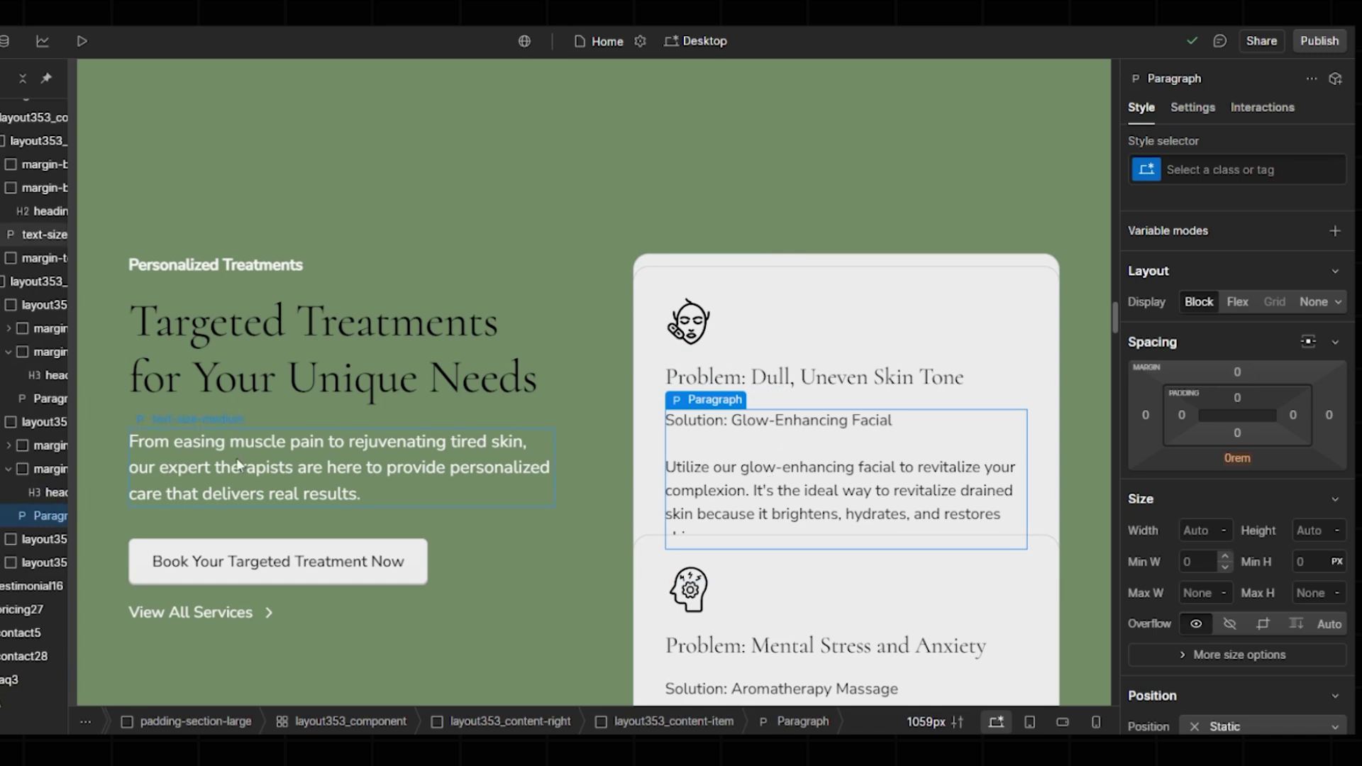
# - Review the link settings of the Book Your Targeted Treatment Now button and the View All Services link below it
pyautogui.click(186, 557)
pyautogui.click(198, 534)
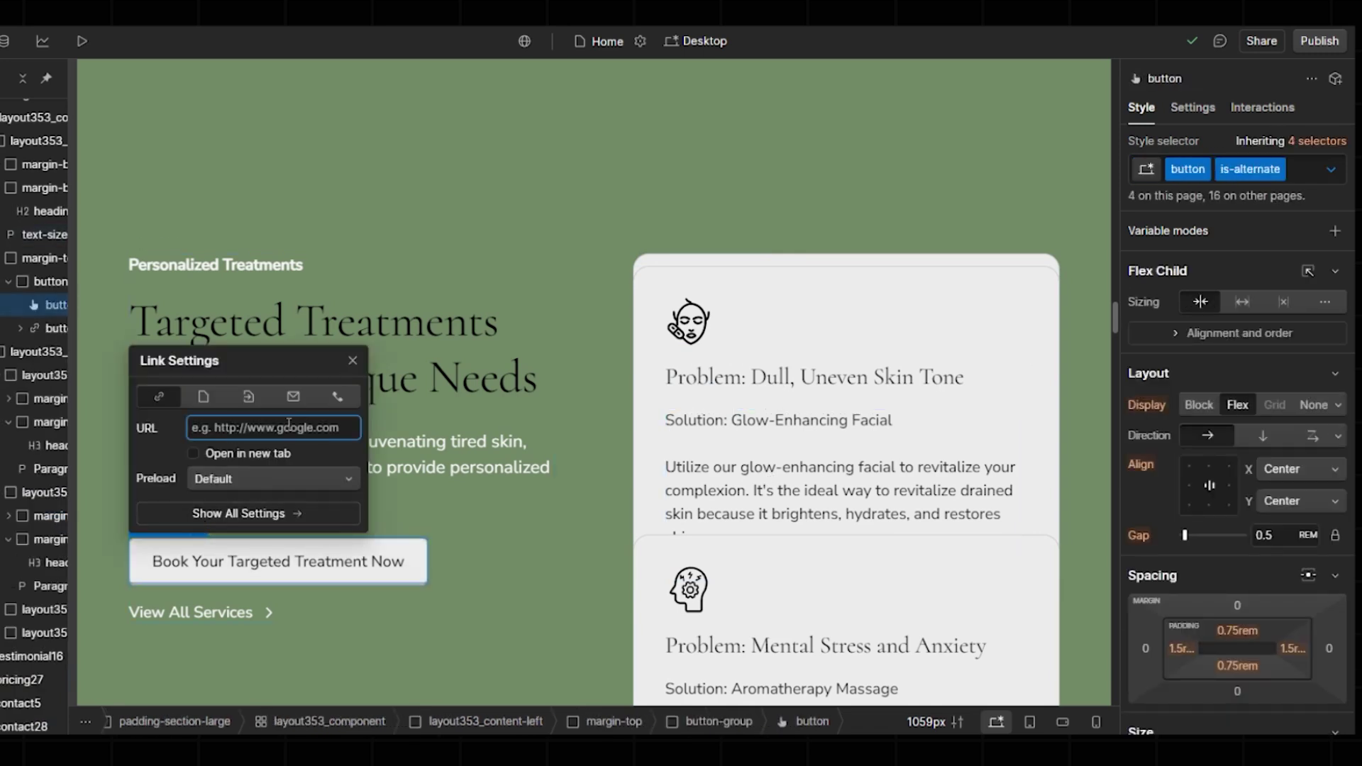
pyautogui.click(337, 397)
pyautogui.click(251, 611)
pyautogui.click(206, 587)
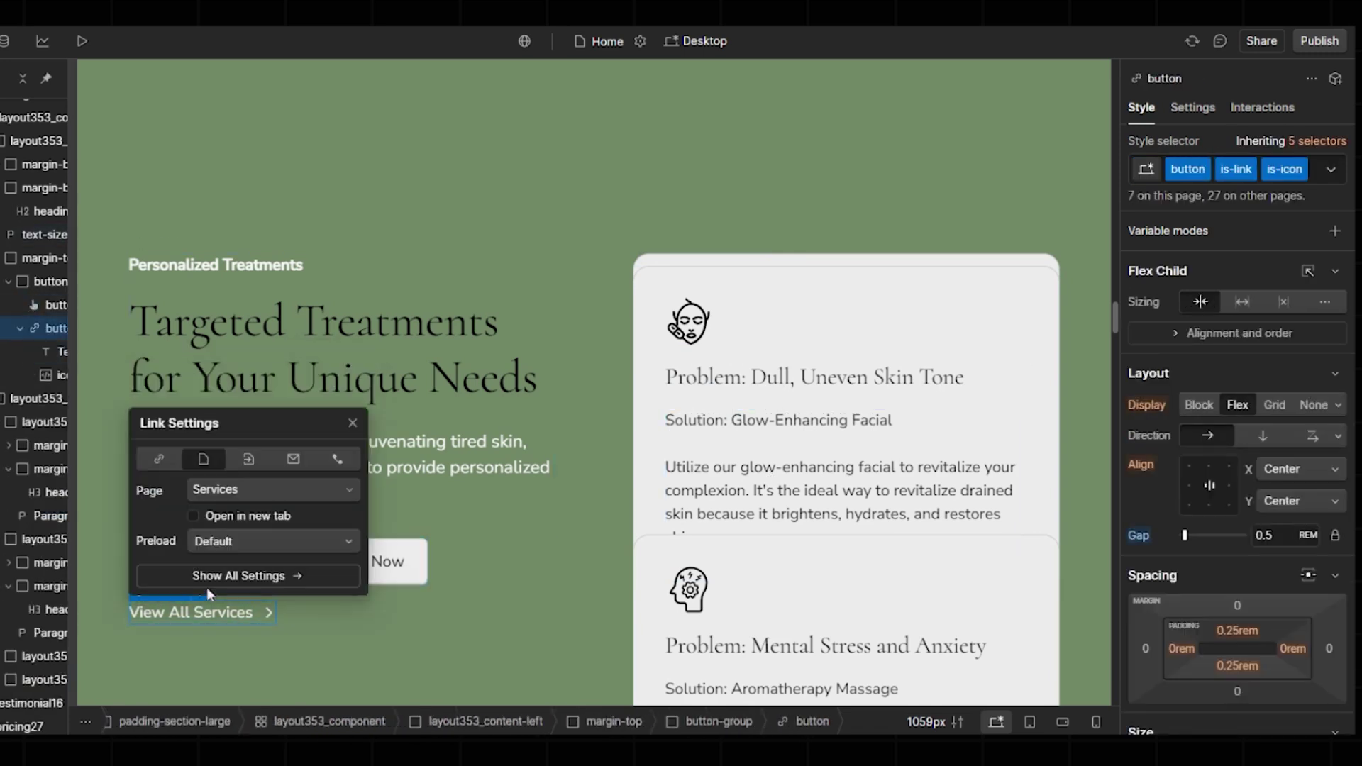
pyautogui.click(486, 577)
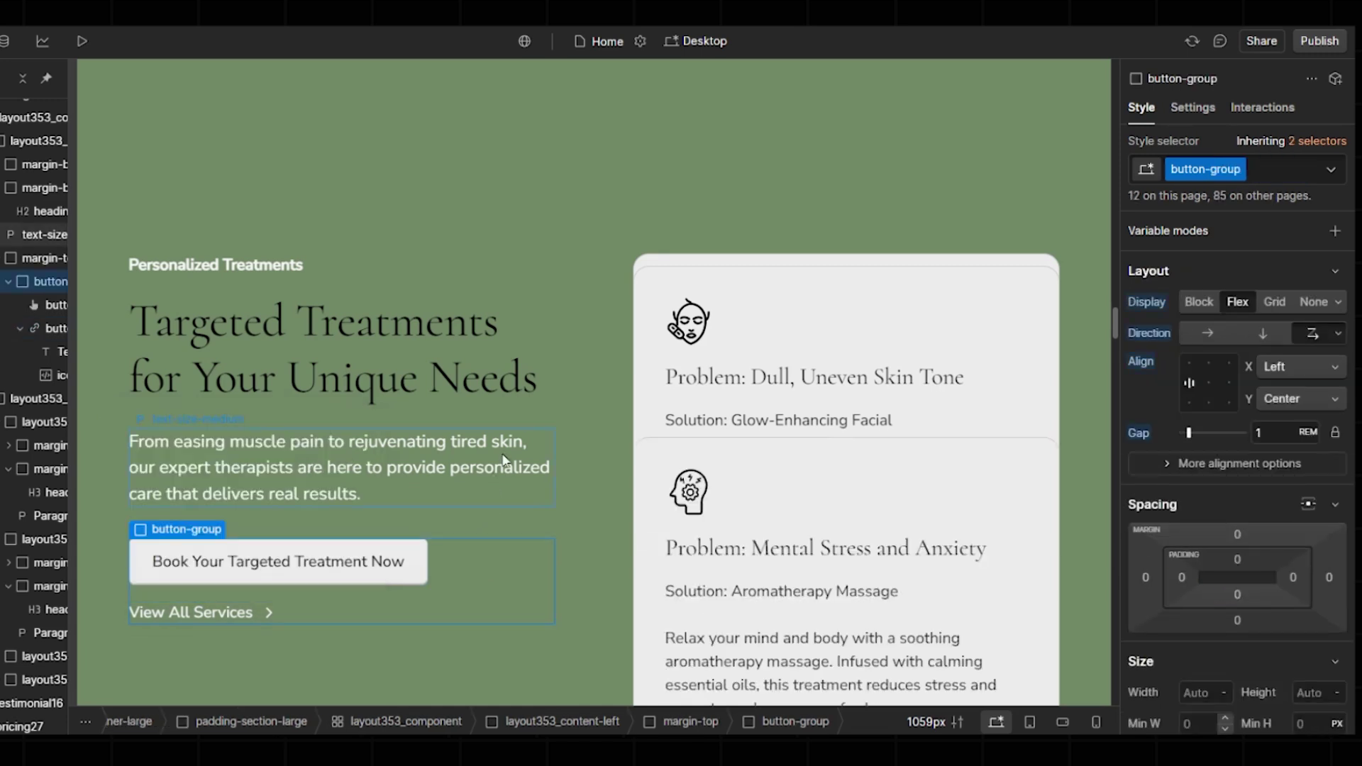
# - Check the lightbox settings of the picture beside the testimonial quote in the testimonials section
pyautogui.scroll(-10, 602, 295)
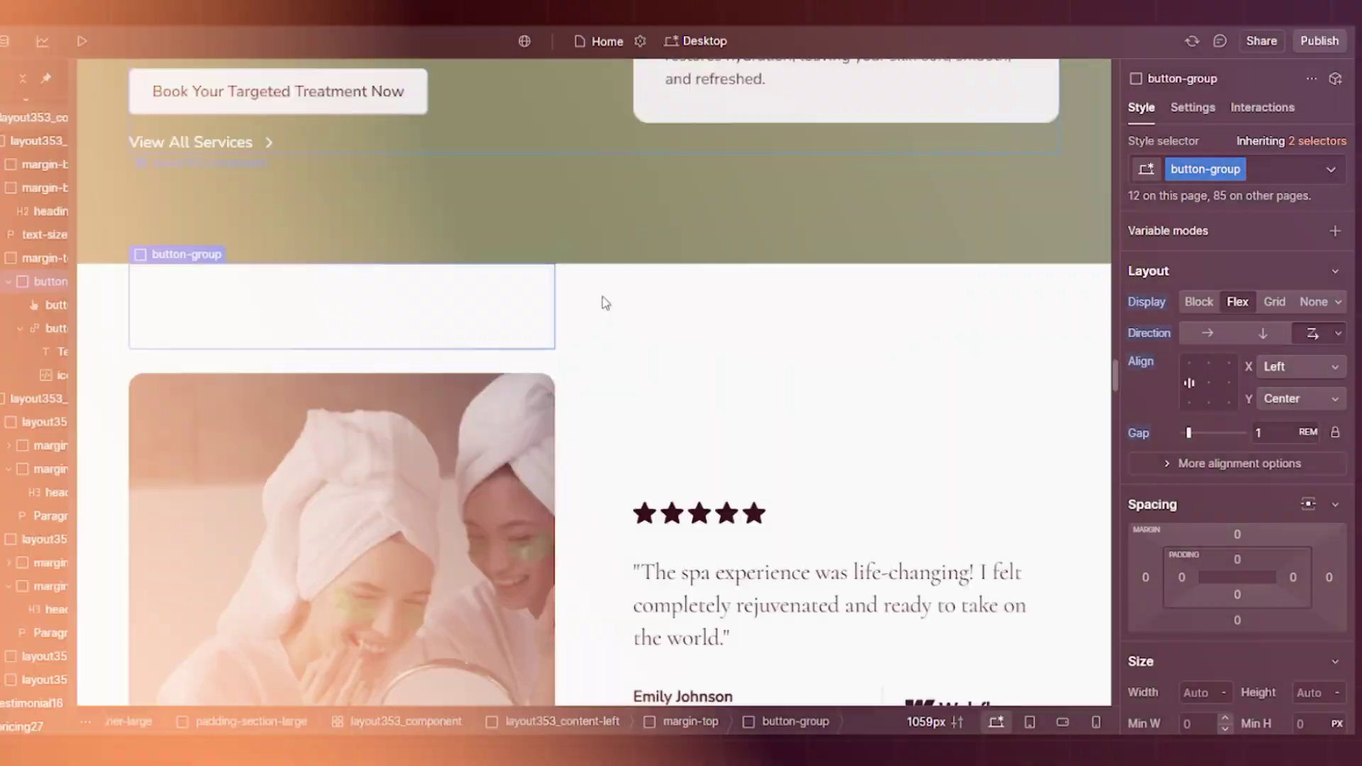
pyautogui.click(219, 244)
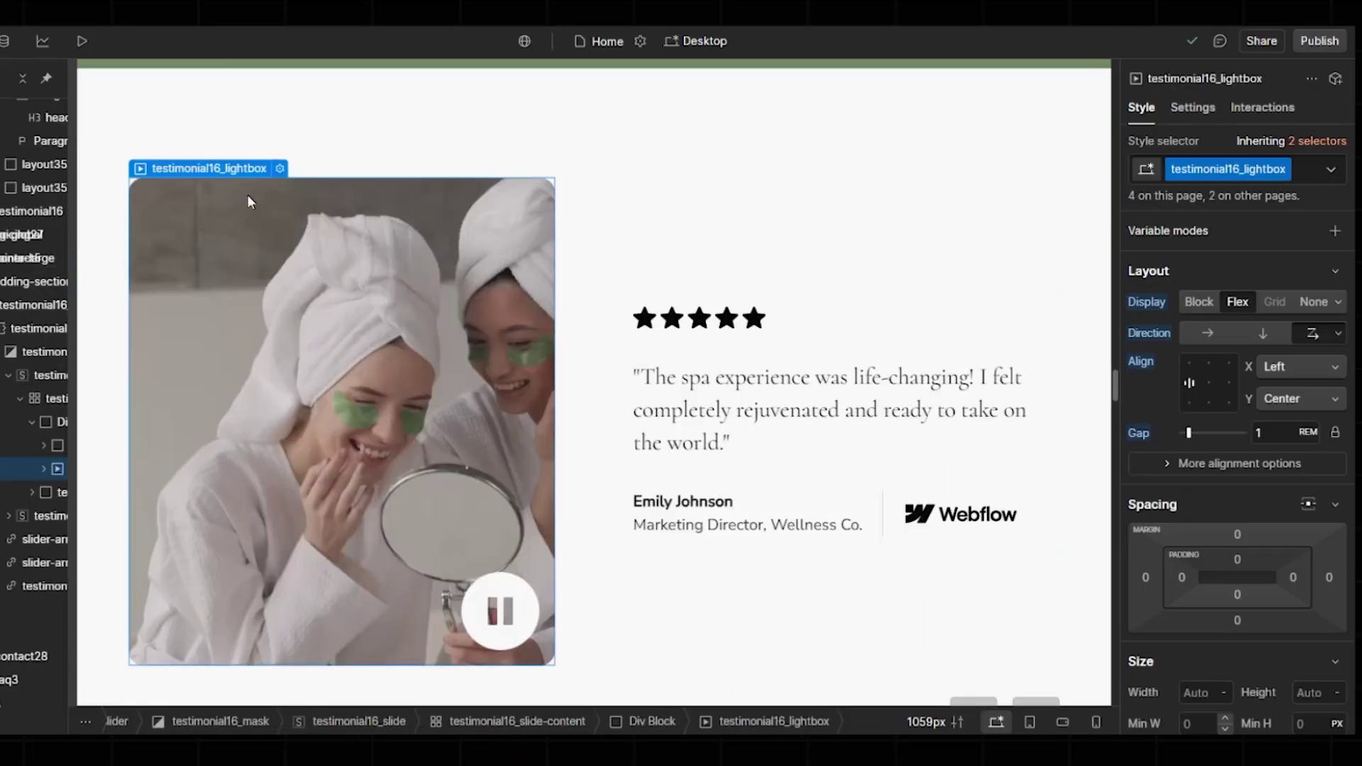
pyautogui.click(278, 169)
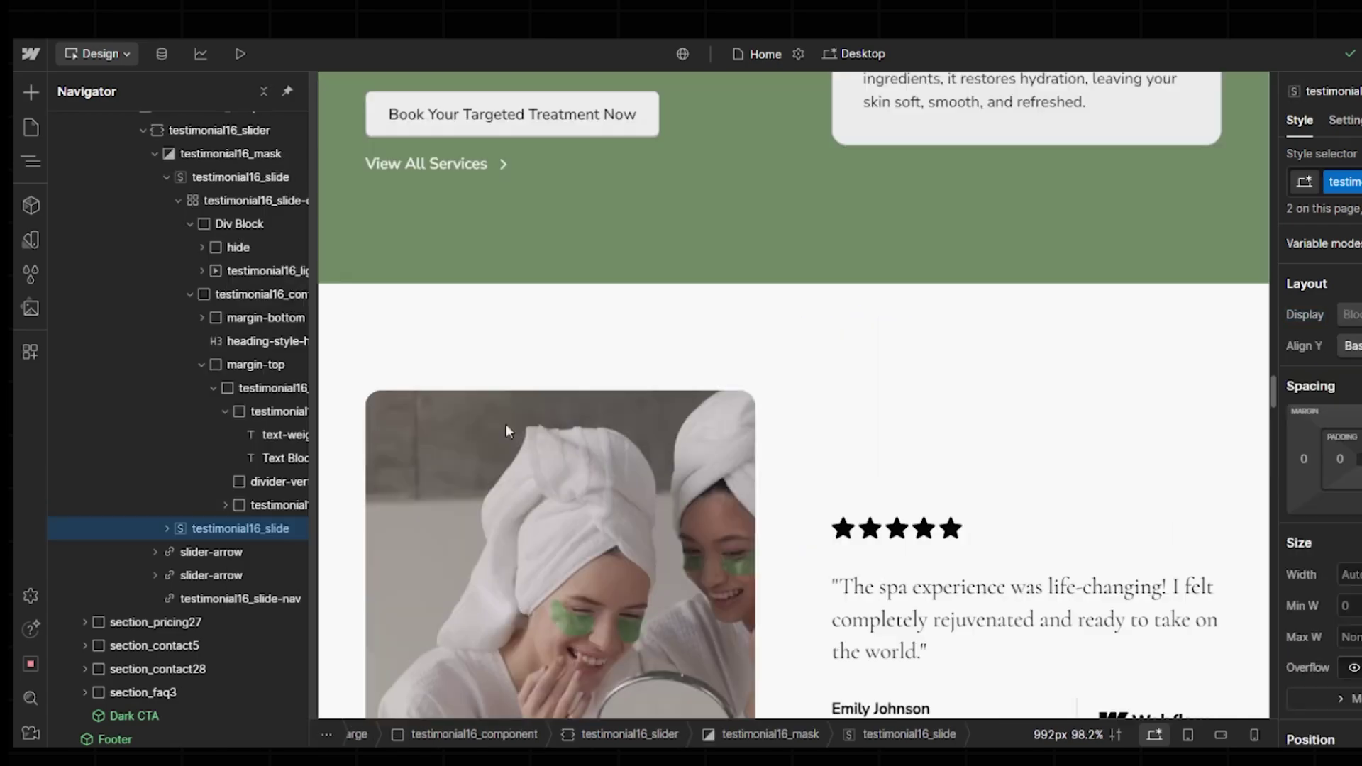
pyautogui.scroll(-2, 507, 429)
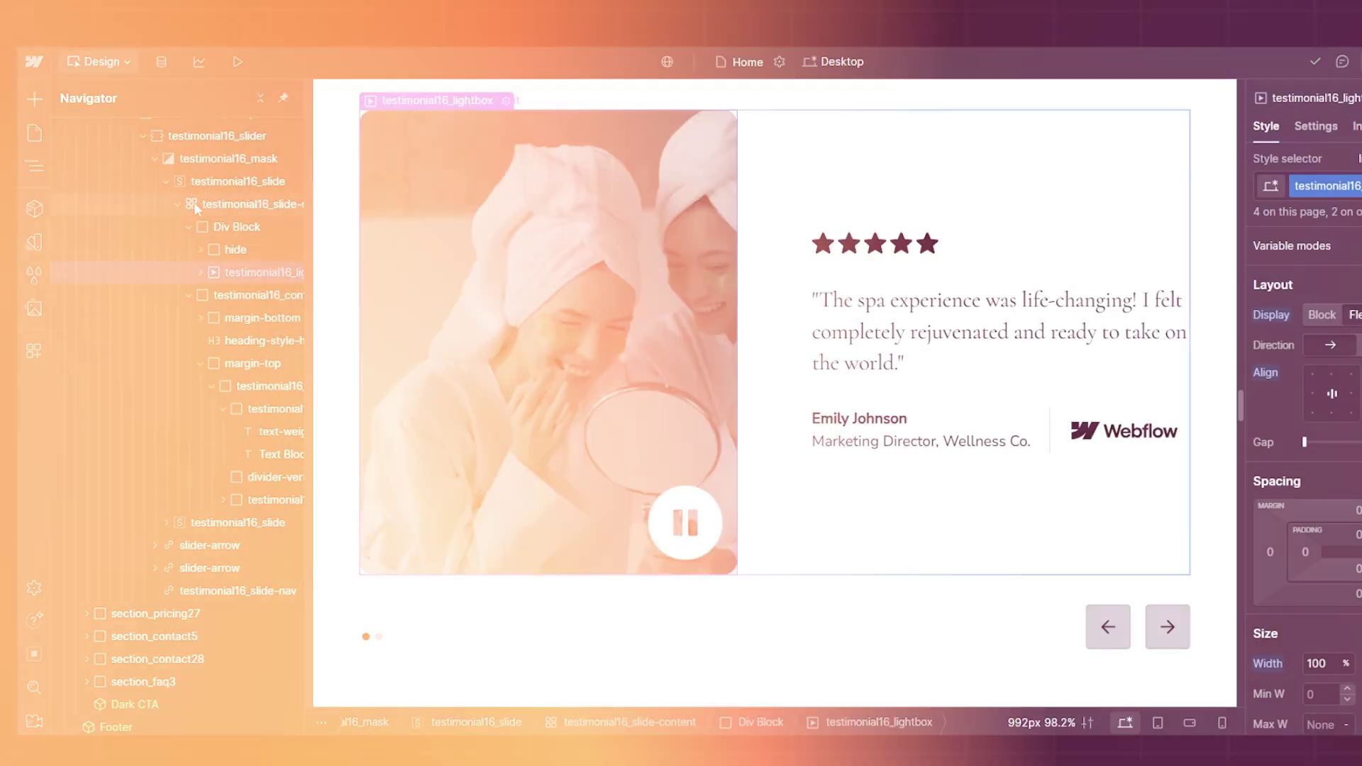
# - Duplicate the first testimonial slide within the testimonial slider's mask by copying and pasting it
pyautogui.click(169, 177)
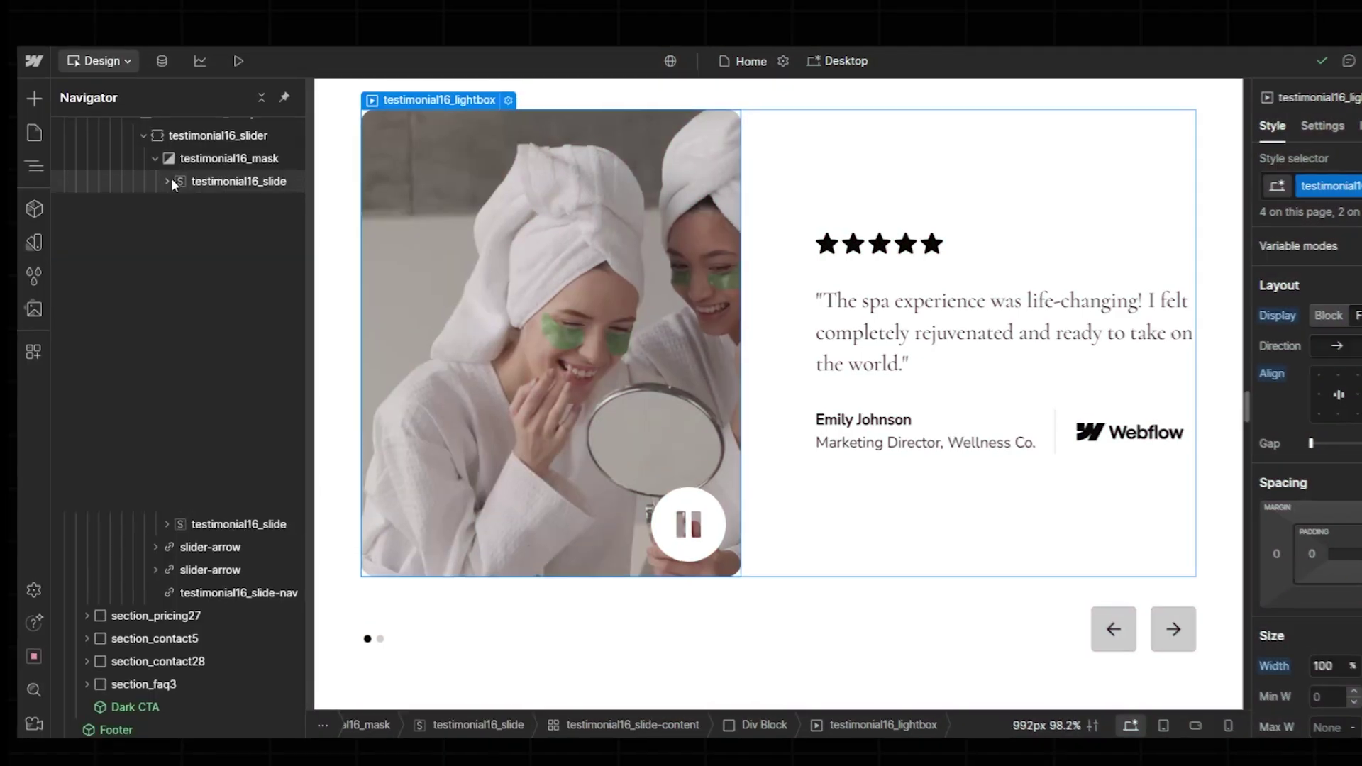
pyautogui.click(207, 207)
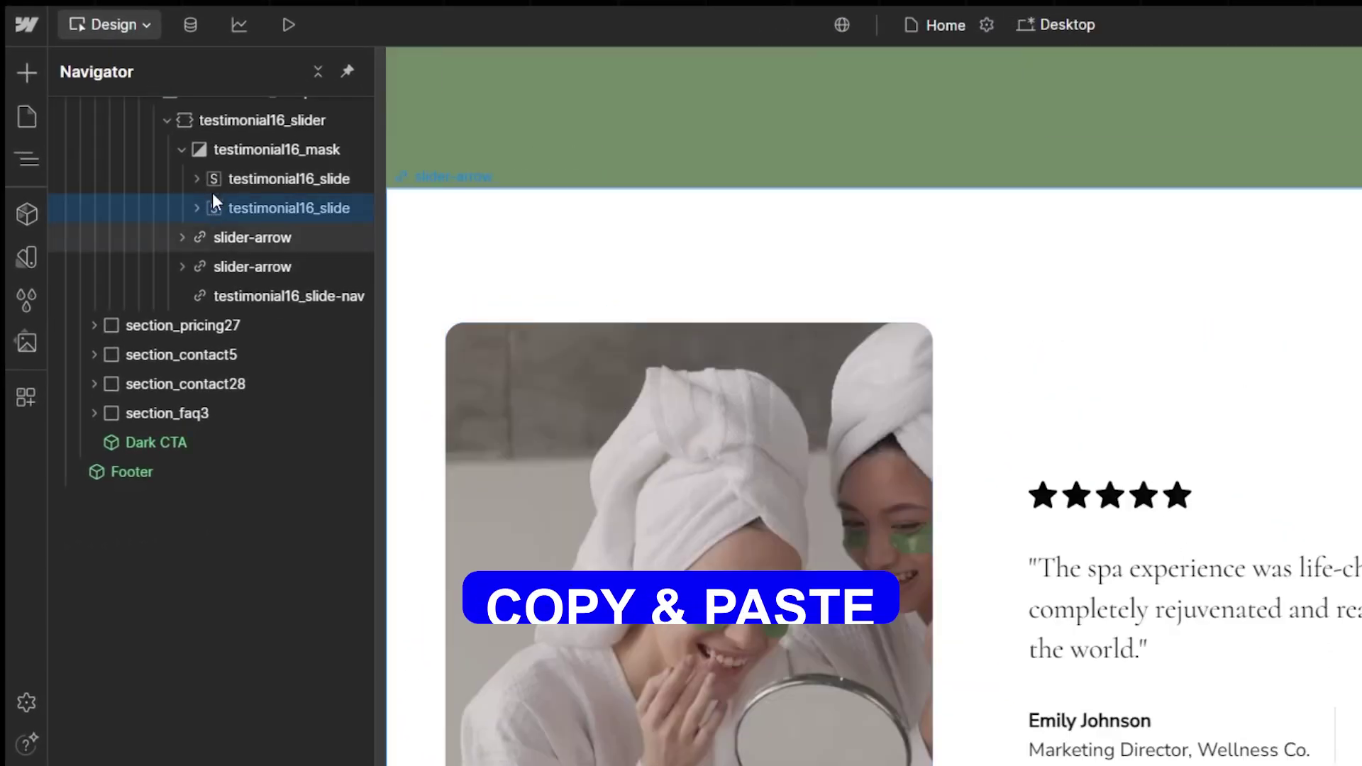
pyautogui.click(211, 175)
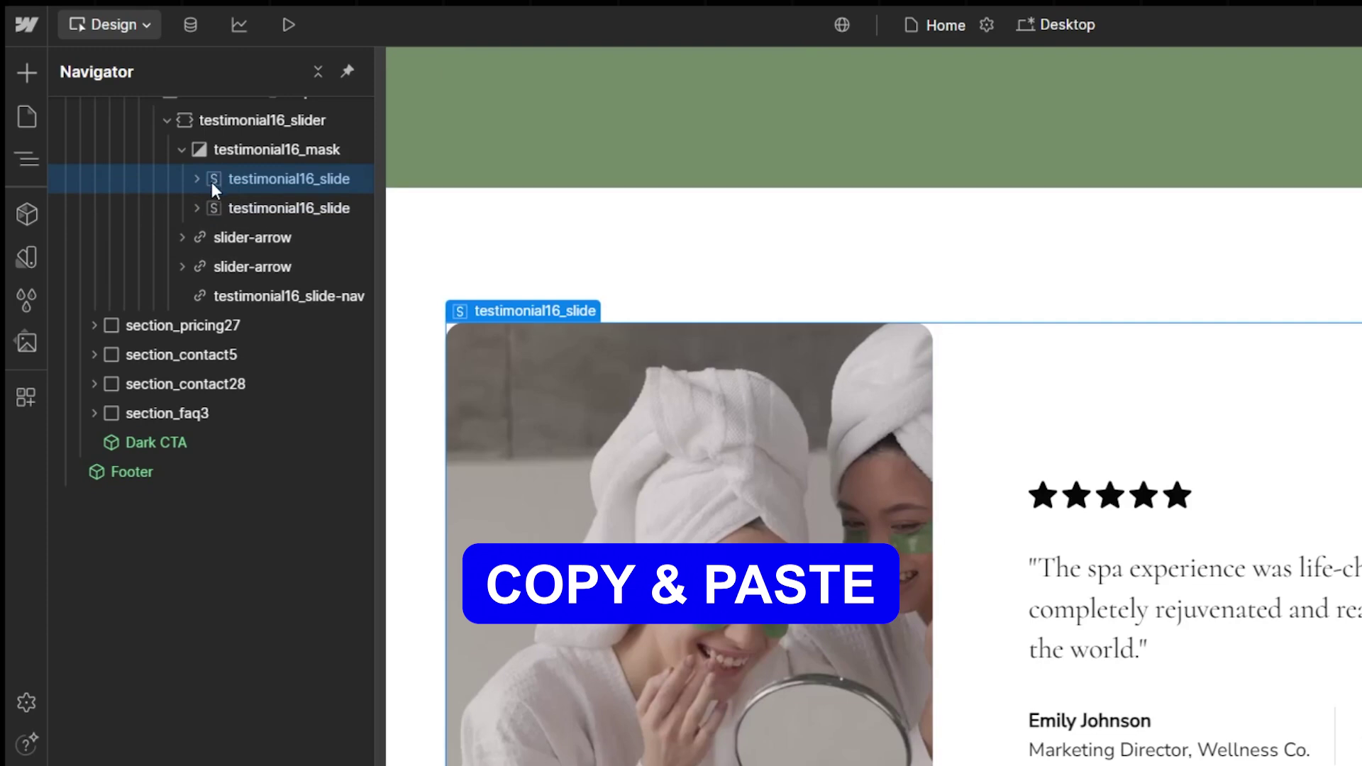
pyautogui.hotkey('ctrl', 'v')
pyautogui.click(220, 207)
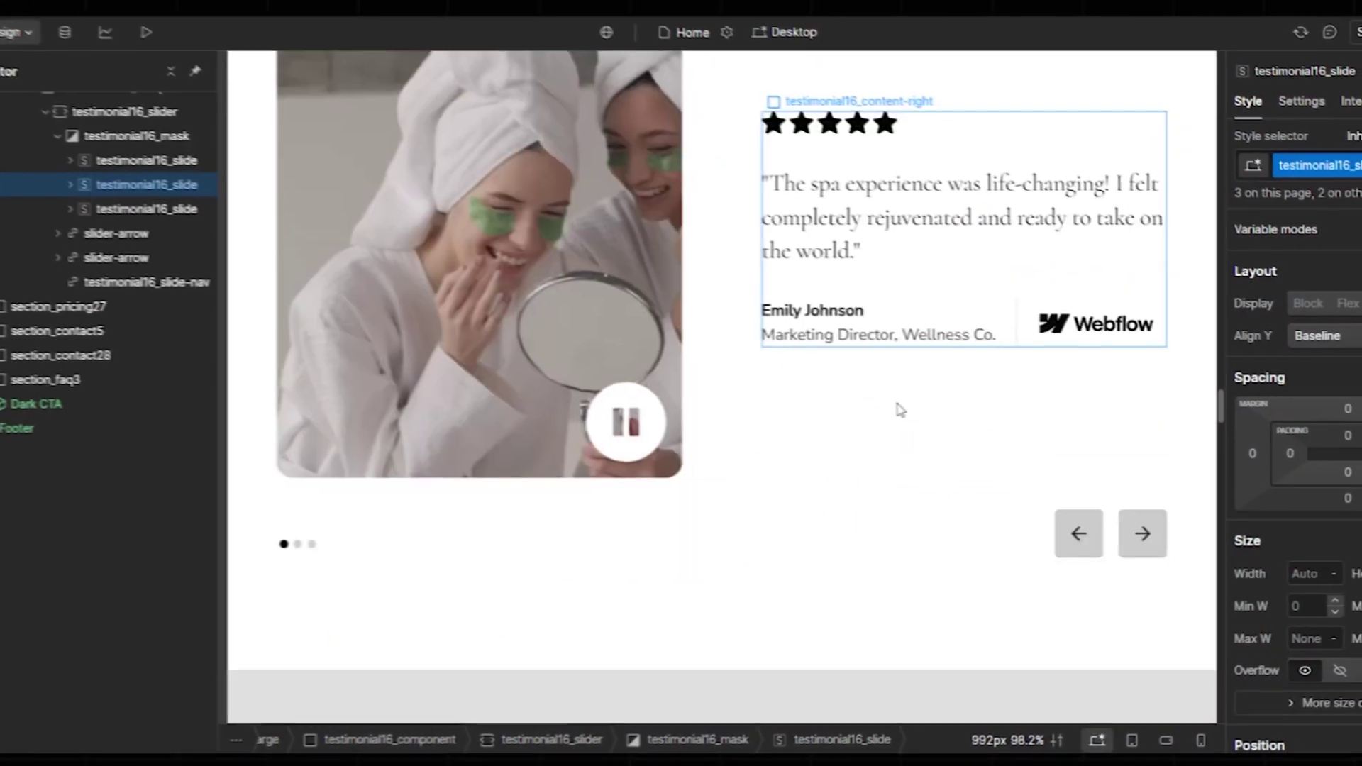
# - Widen the canvas and examine the Pricing Plans section's tiers, feature rows and booking buttons
pyautogui.scroll(-10, 969, 415)
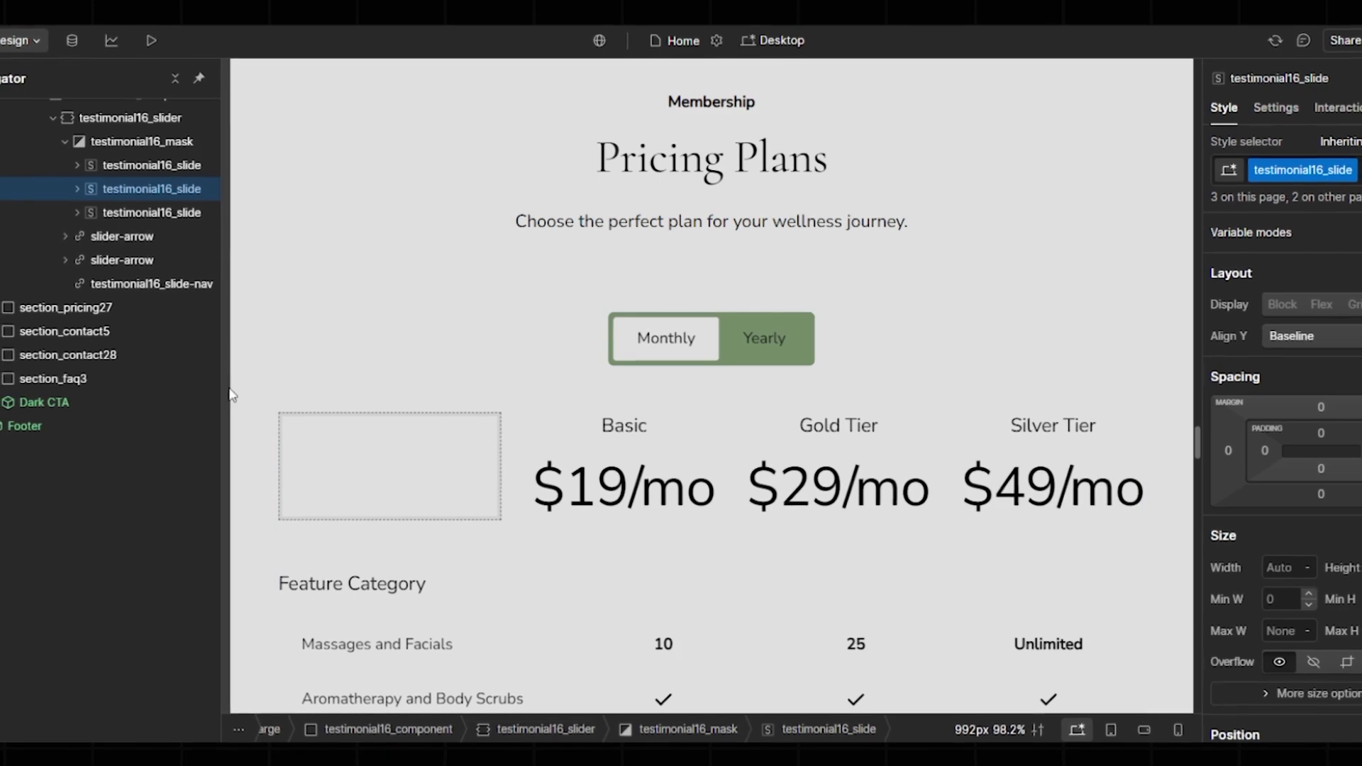
pyautogui.moveTo(233, 387); pyautogui.dragTo(149, 388)
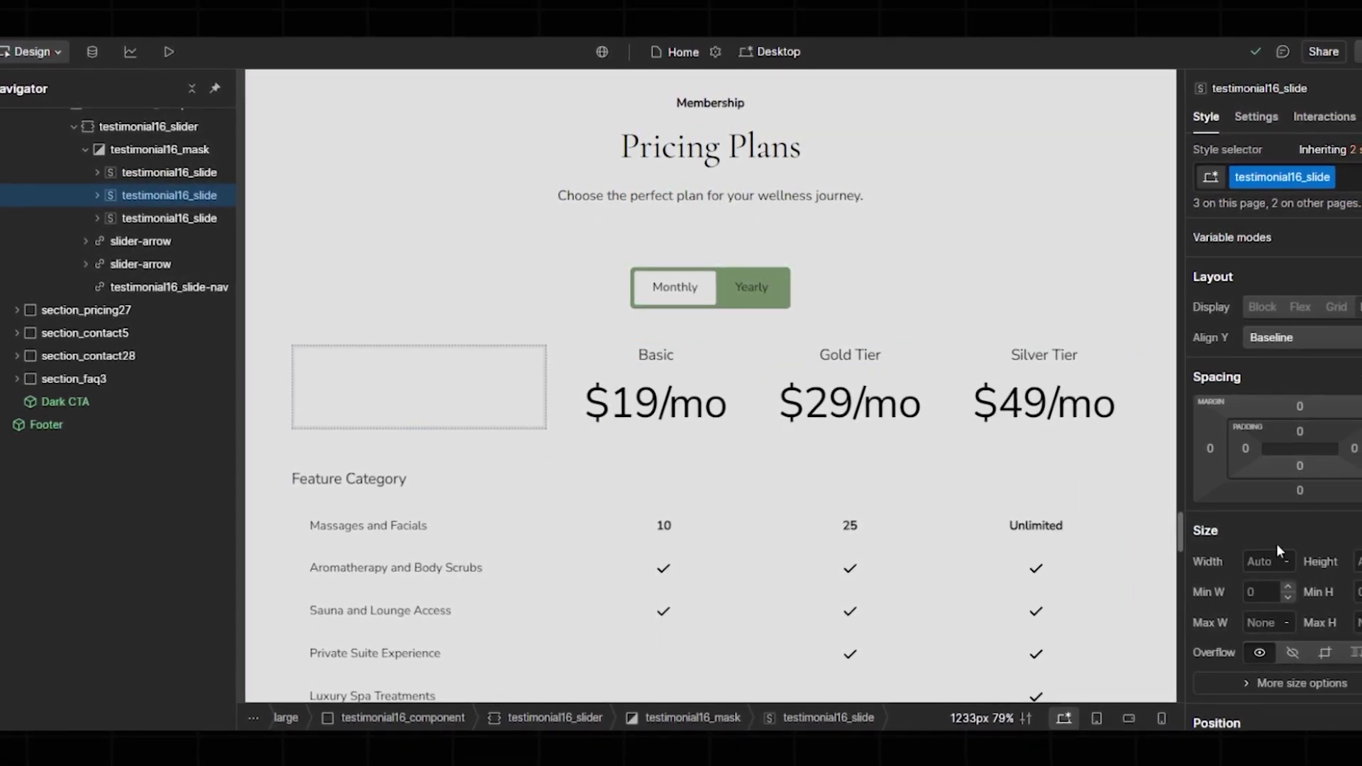
pyautogui.scroll(-8, 1049, 385)
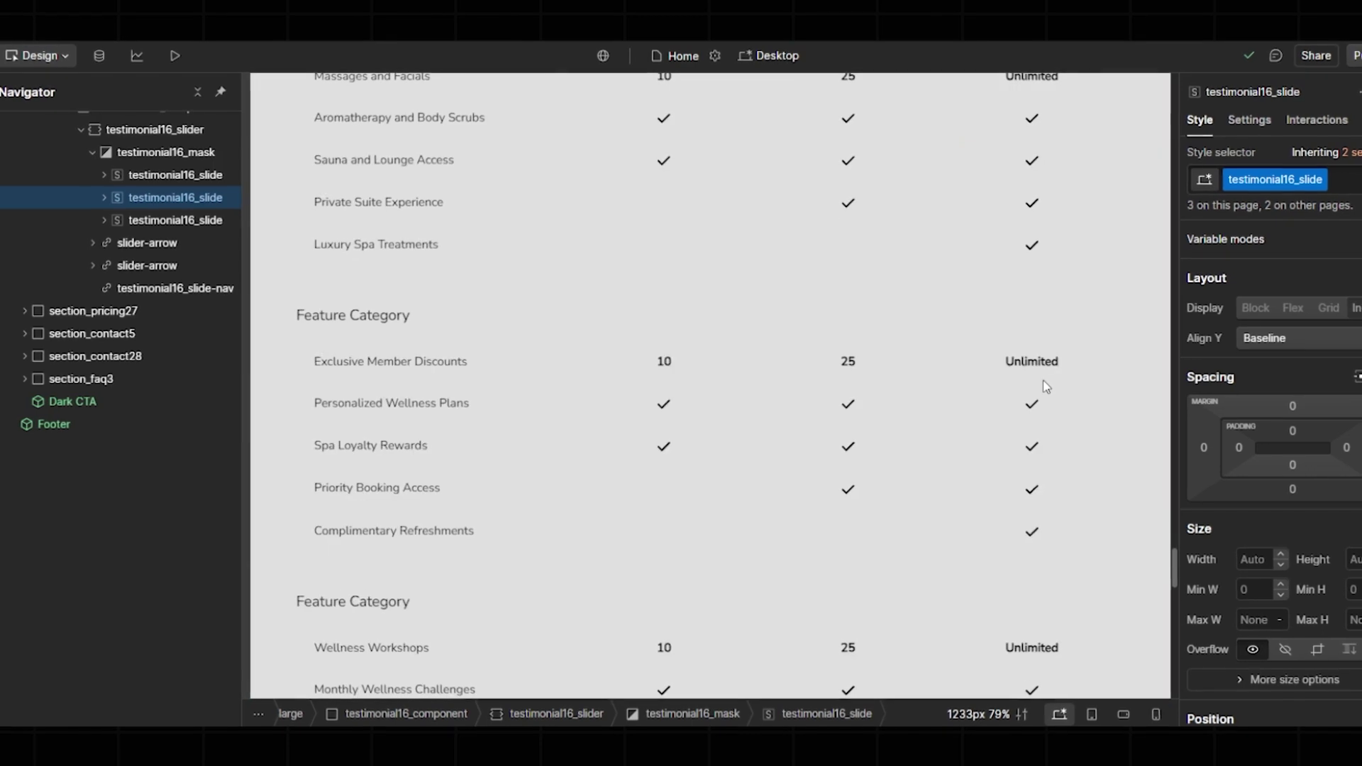
pyautogui.scroll(-3, 1042, 380)
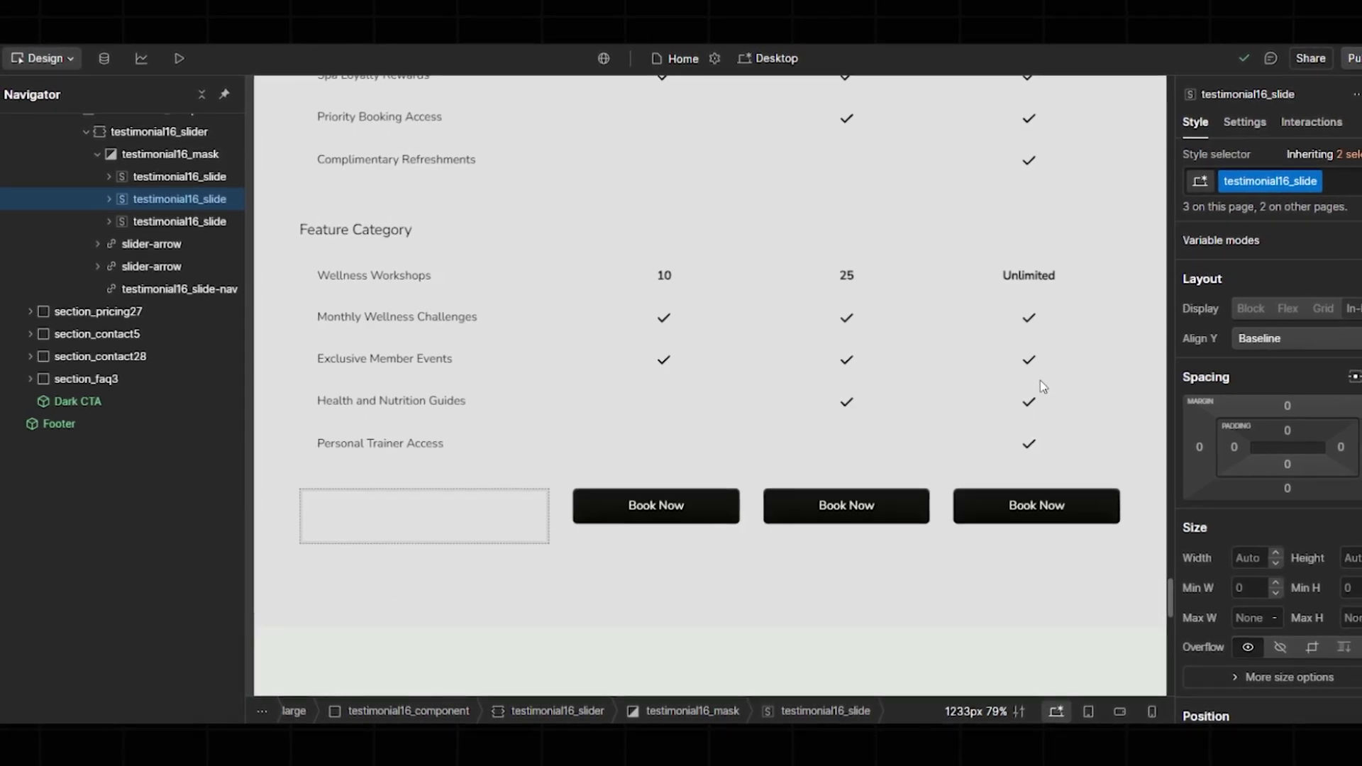
pyautogui.scroll(-1, 1040, 380)
pyautogui.click(407, 375)
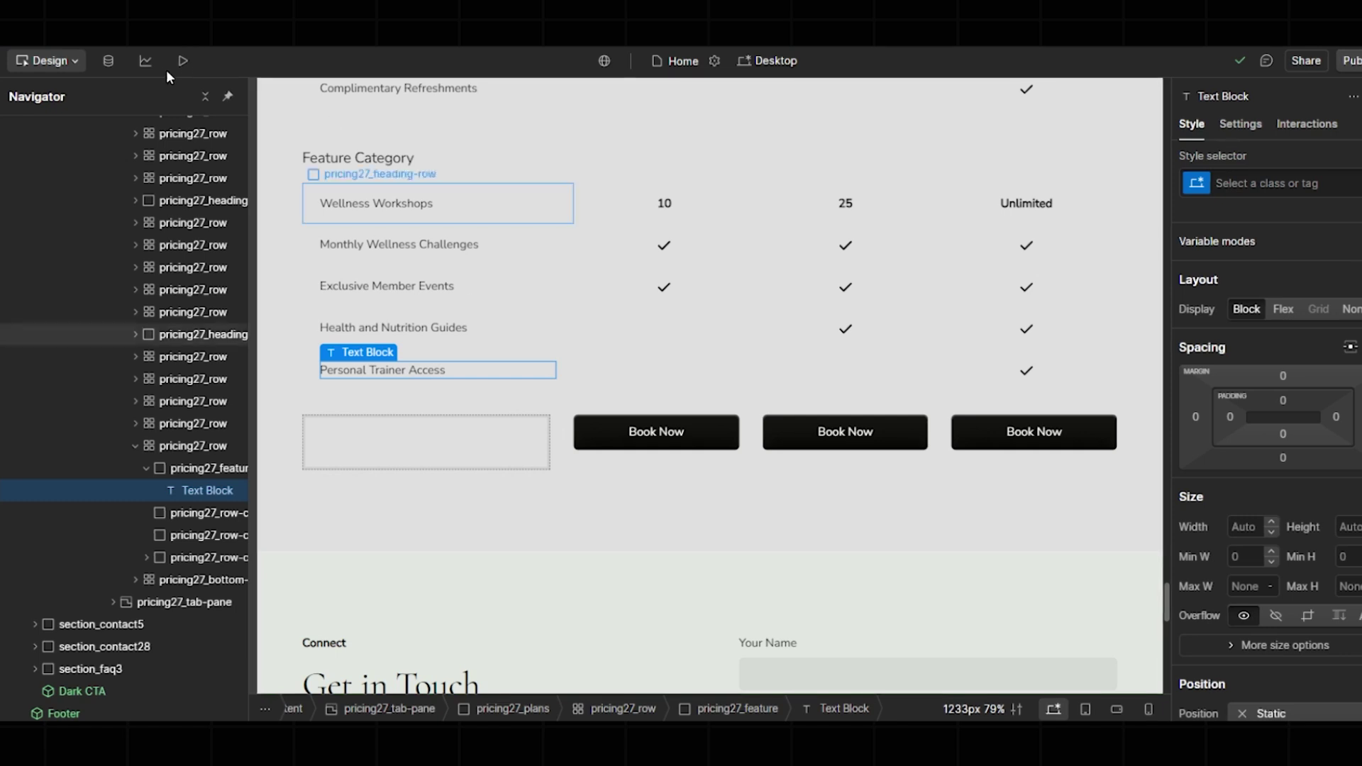
# - Change the three pricing plan buttons' texts to "book a consultation", "schedule a treatment" and "purchase a spa package"
pyautogui.click(653, 426)
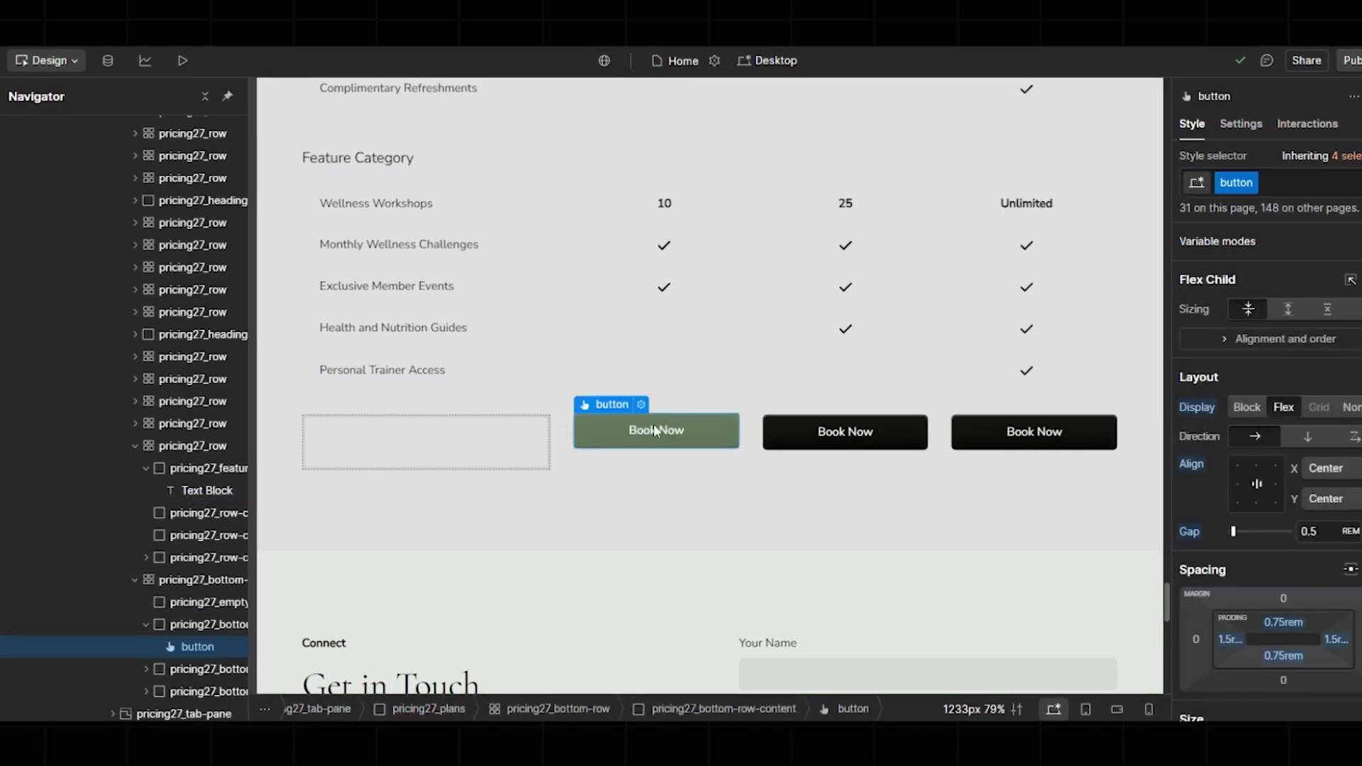
pyautogui.doubleClick(653, 426)
pyautogui.write('book a consultation')
pyautogui.click(846, 432)
pyautogui.doubleClick(846, 431)
pyautogui.write('schedule a treatment')
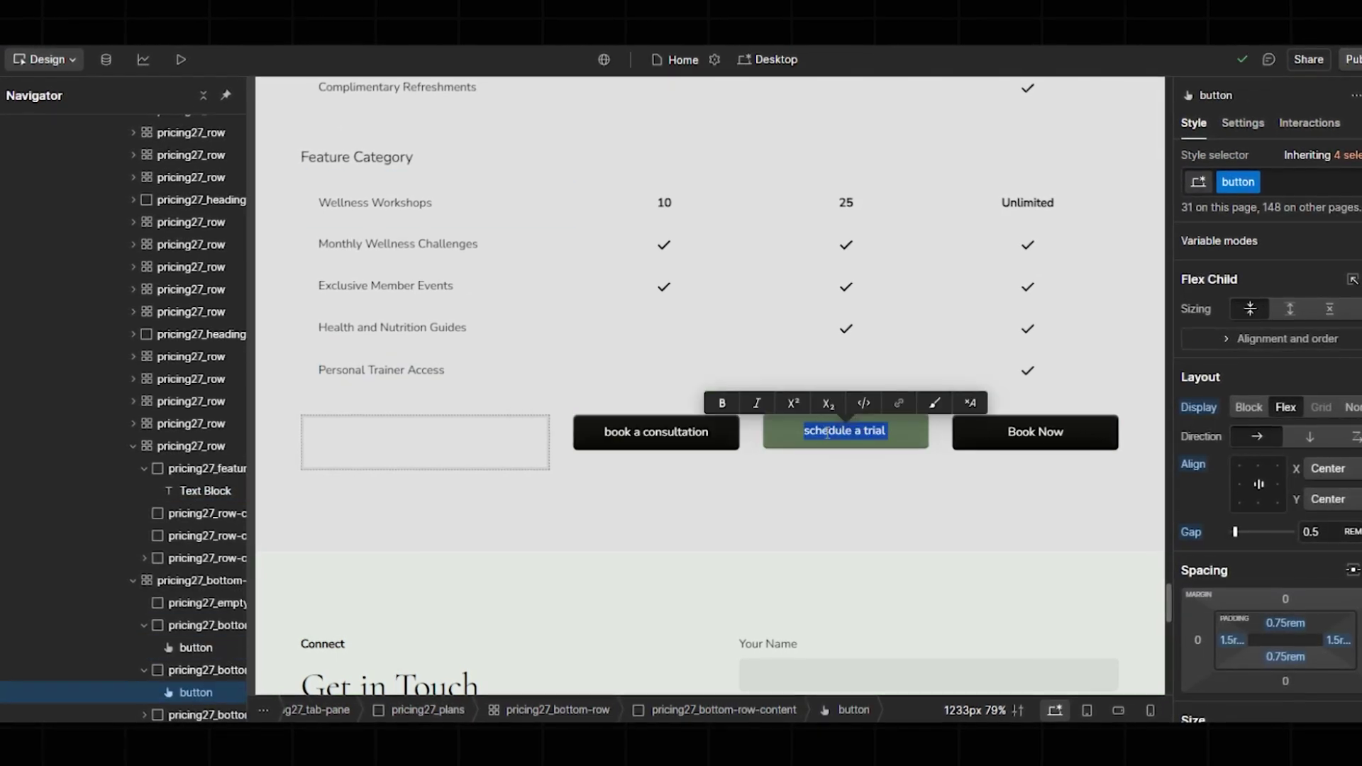
pyautogui.click(1036, 431)
pyautogui.doubleClick(1036, 431)
pyautogui.write('purchase a spa package')
pyautogui.press('Escape')
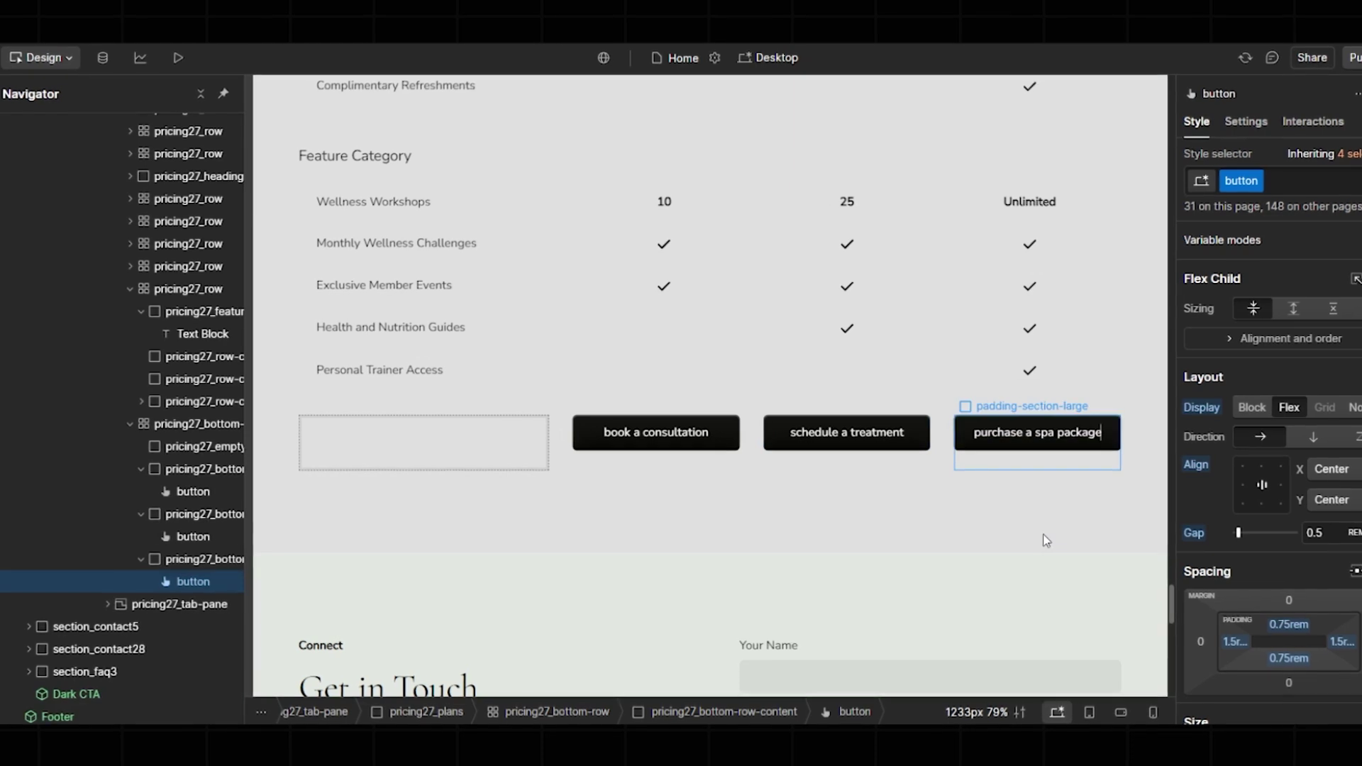
# - Examine the Get in Touch section's contact details and form, and open the site settings
pyautogui.scroll(-6, 1032, 456)
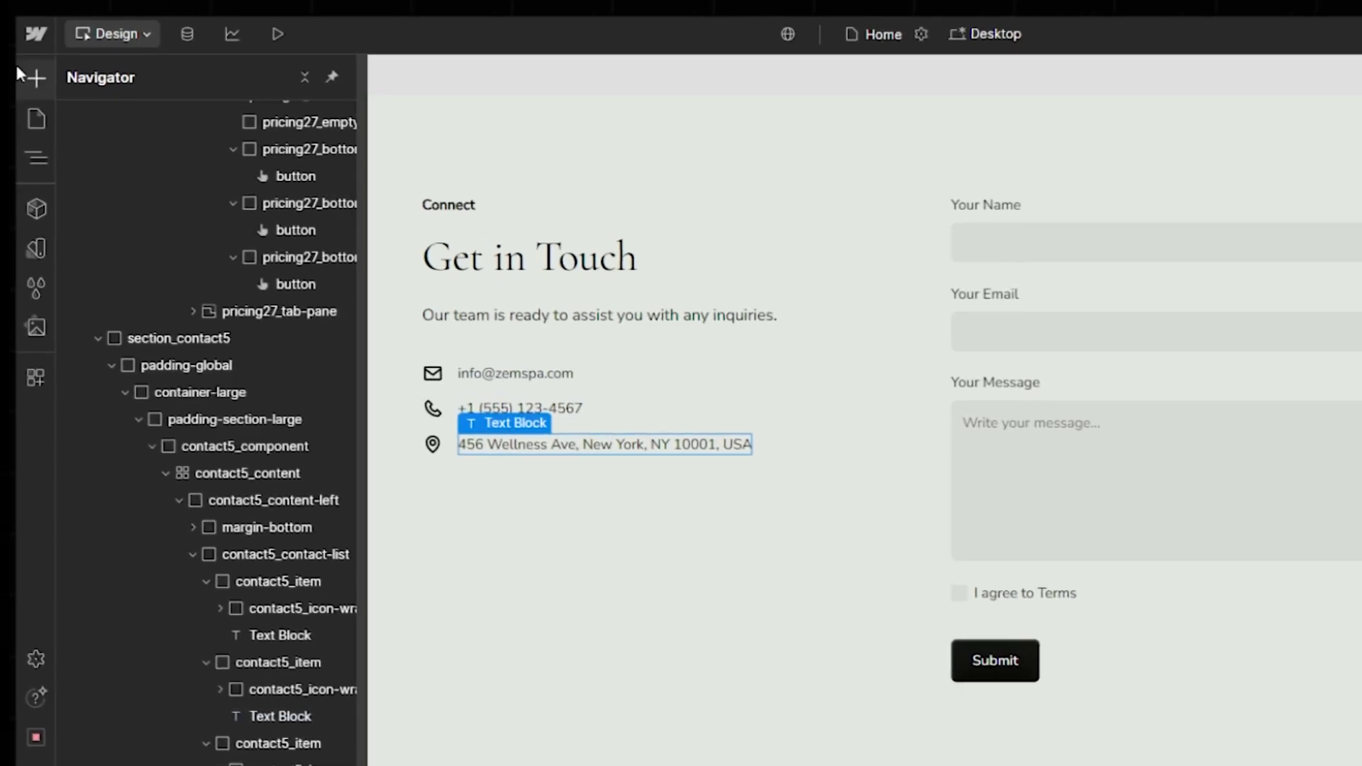
pyautogui.click(34, 33)
pyautogui.click(66, 100)
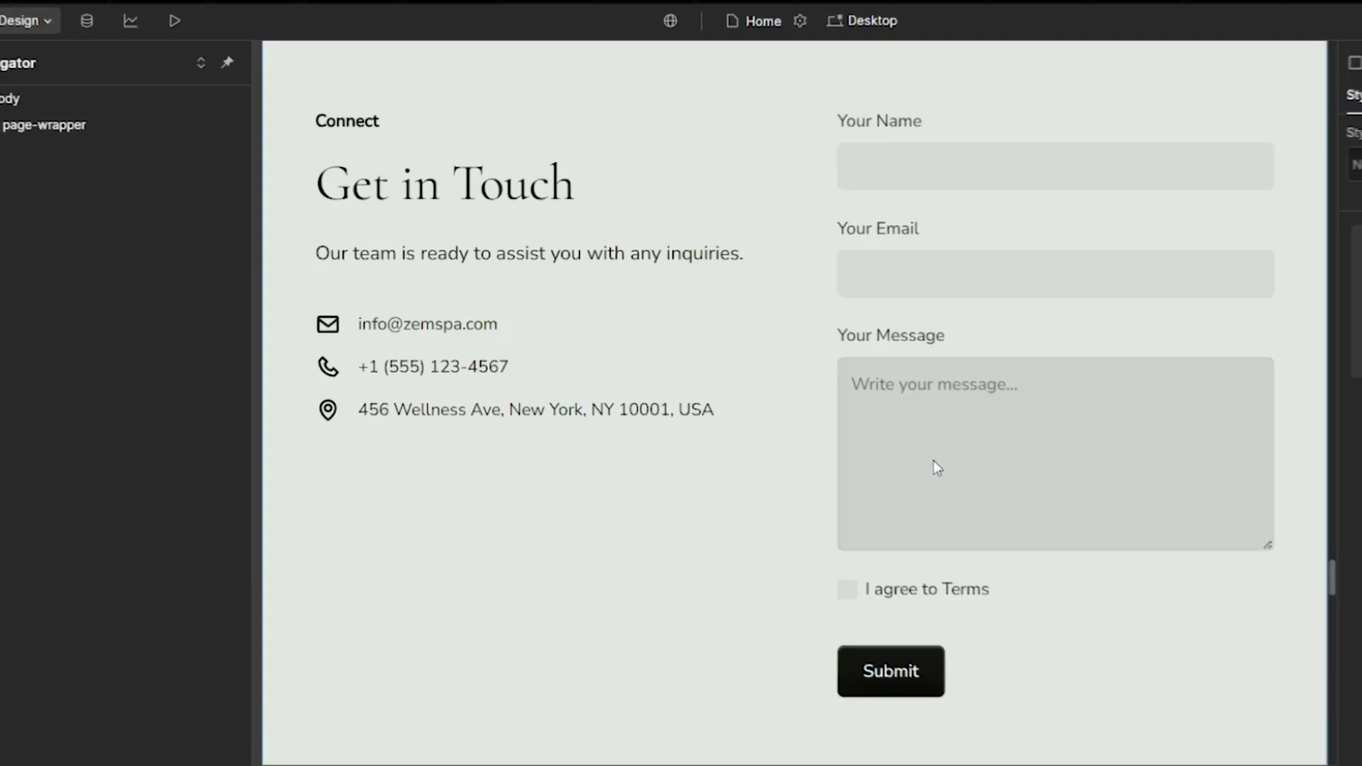
# - Check the image settings of the Sydney picture in the Locations section, and inspect its title and address
pyautogui.scroll(-8, 916, 454)
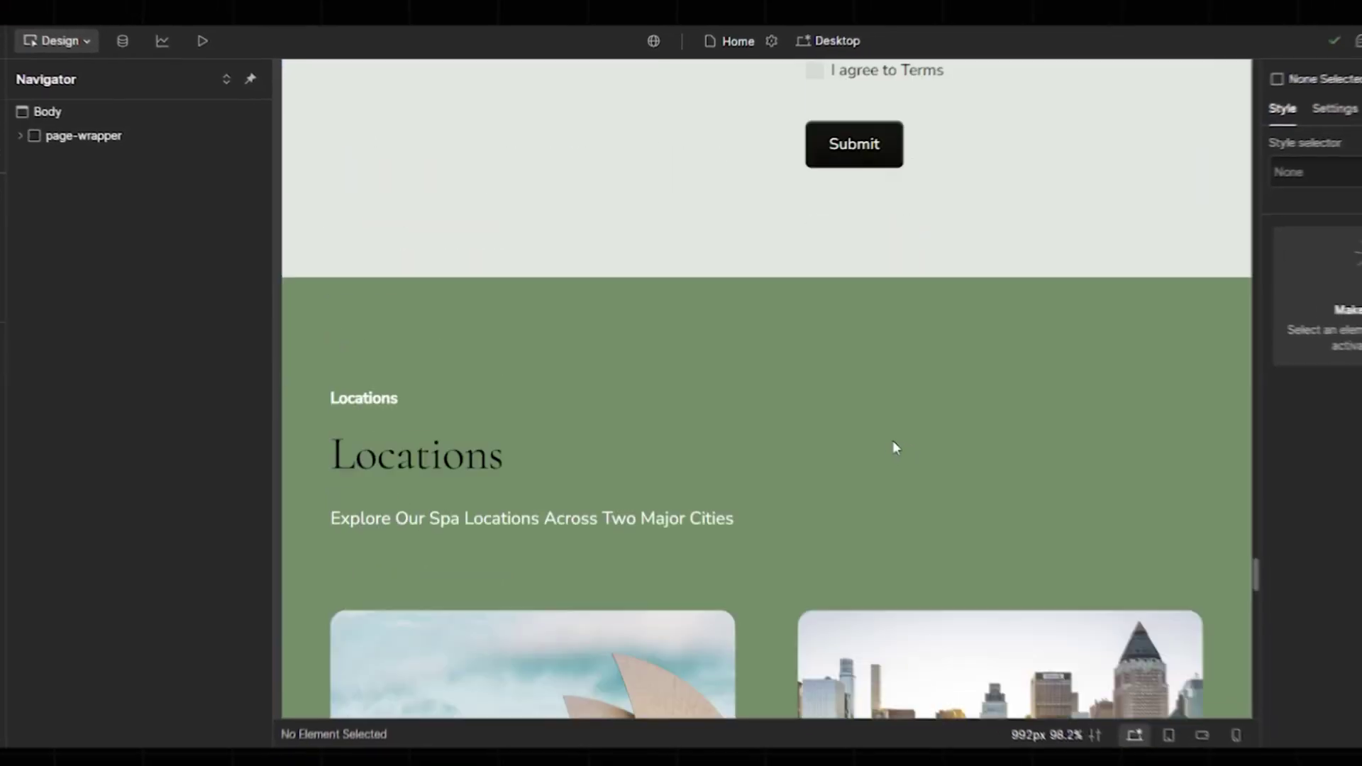
pyautogui.scroll(-2, 743, 388)
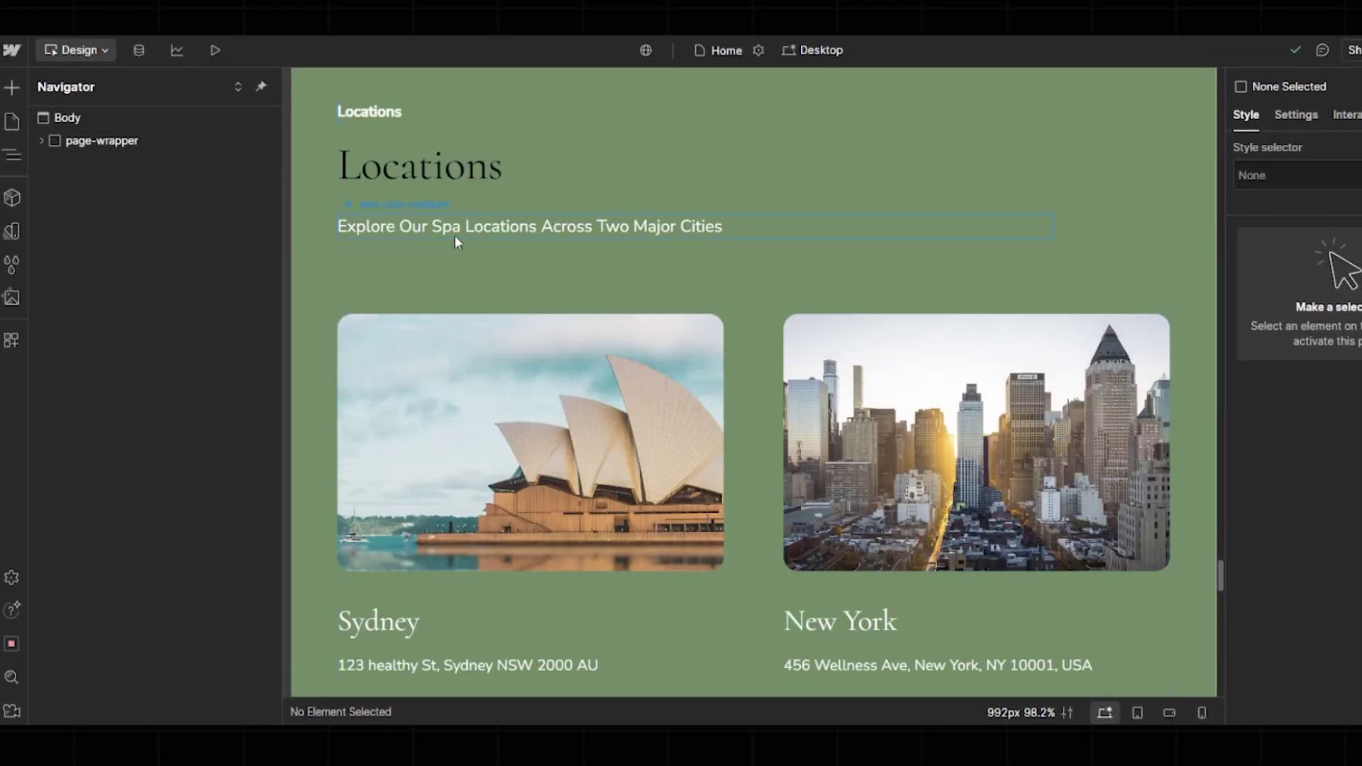
pyautogui.scroll(-4, 445, 235)
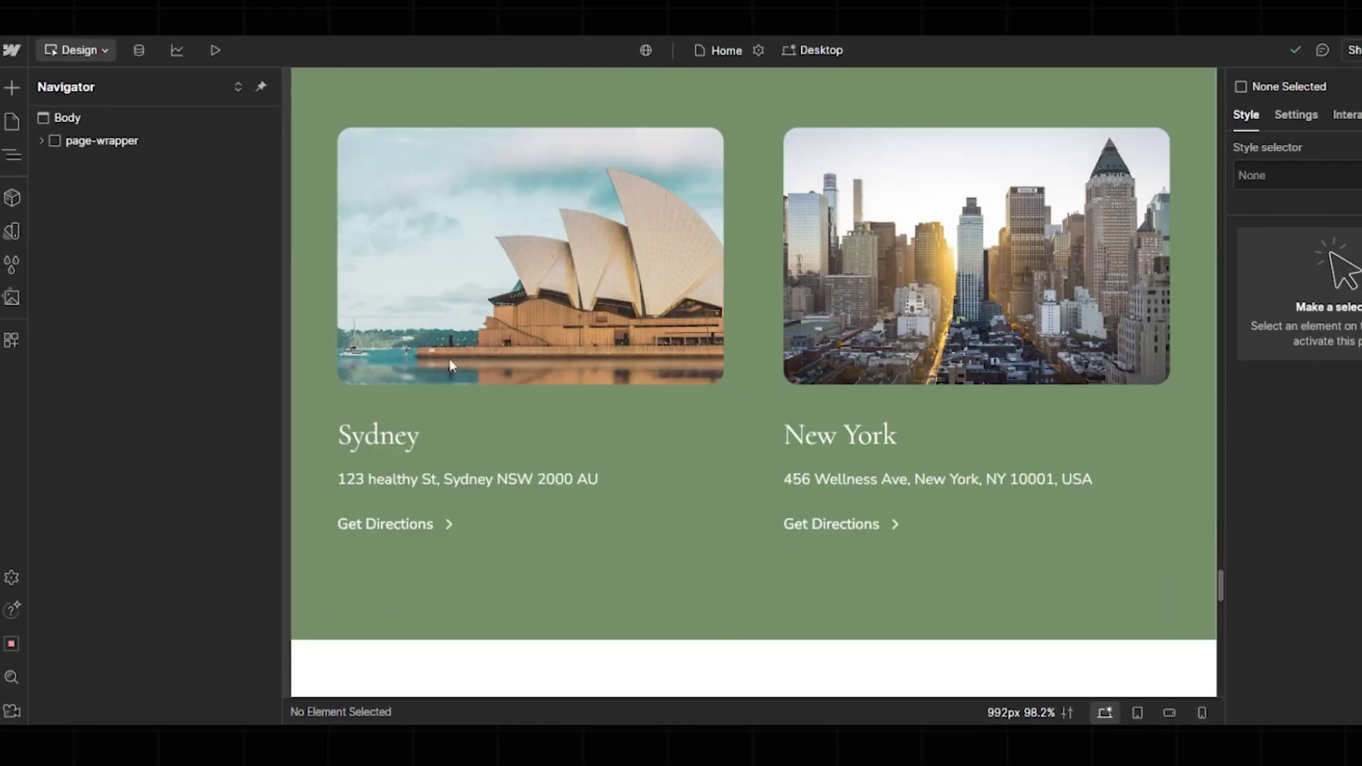
pyautogui.click(447, 136)
pyautogui.click(461, 120)
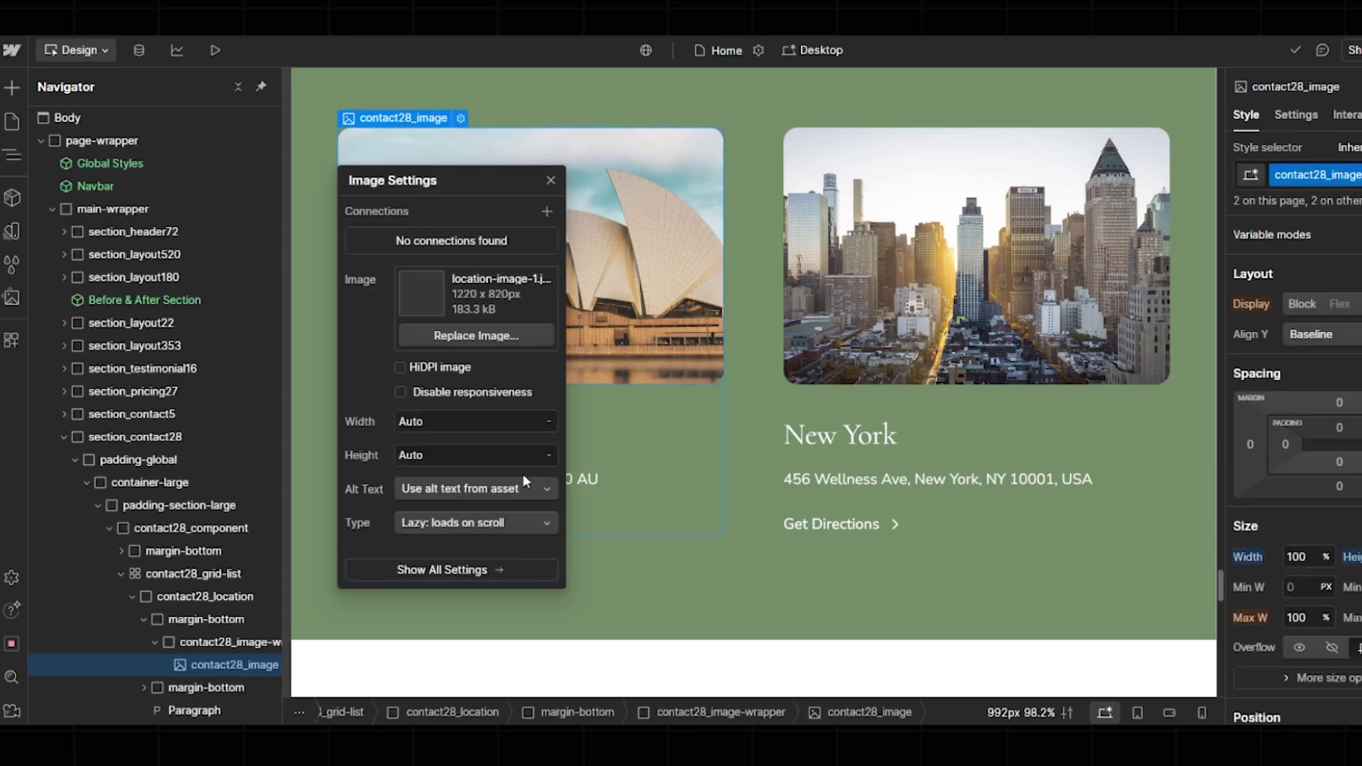
pyautogui.click(390, 439)
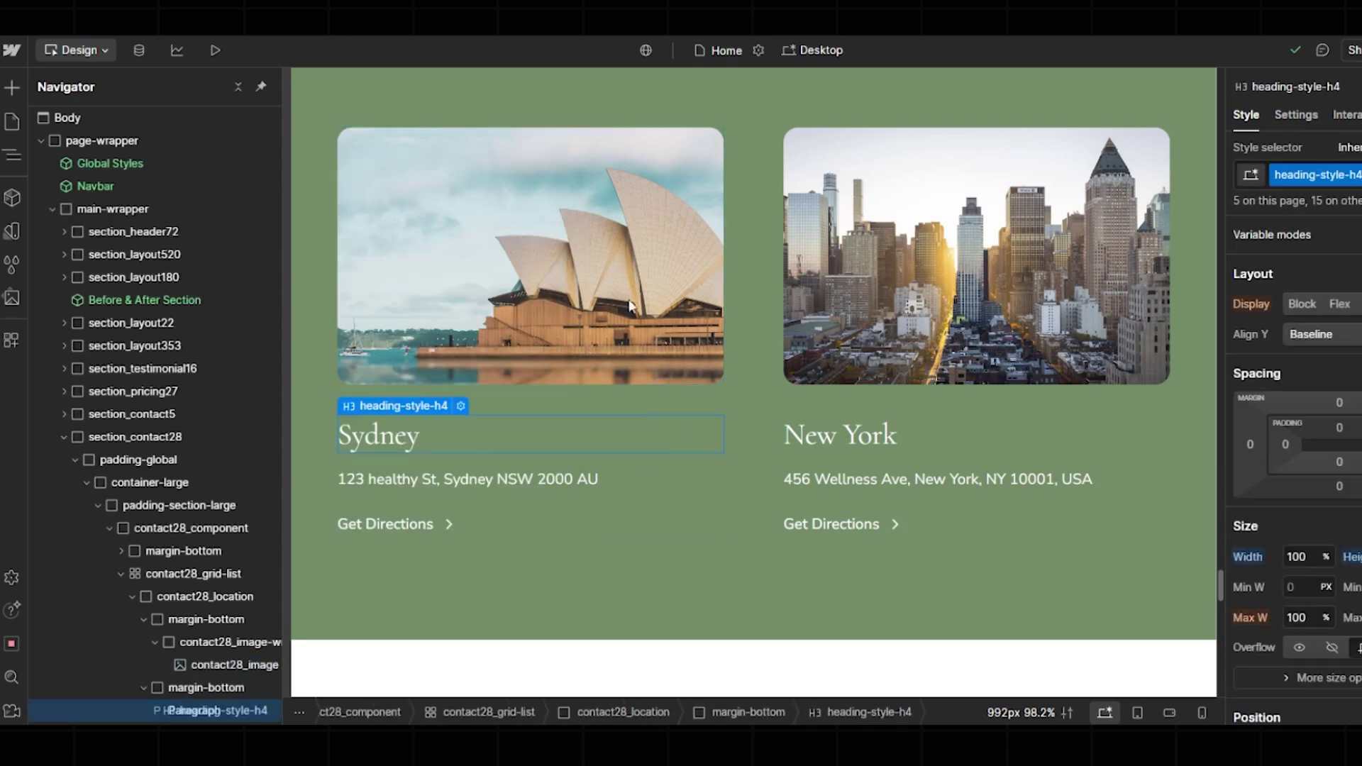
pyautogui.click(406, 478)
# - Check the link settings of Sydney's Get Directions link and close them
pyautogui.click(440, 522)
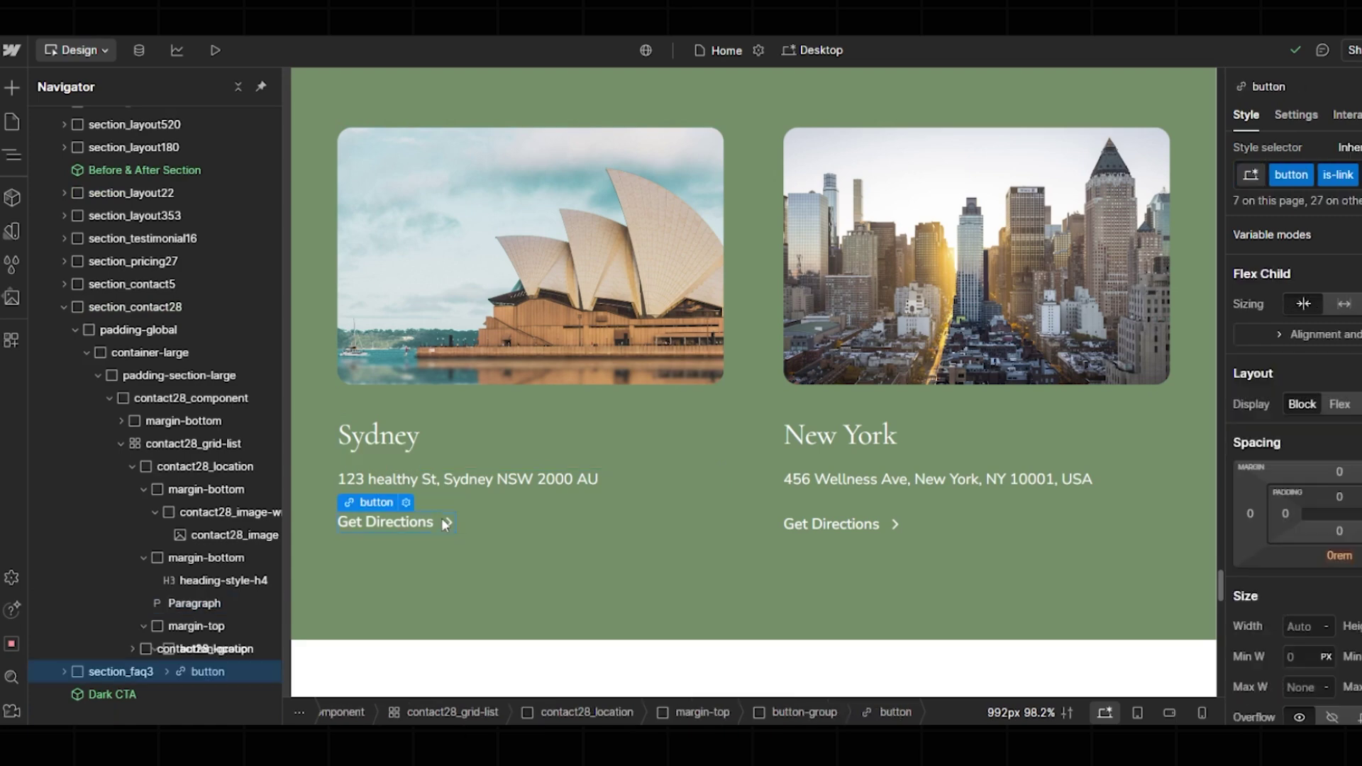
pyautogui.click(409, 504)
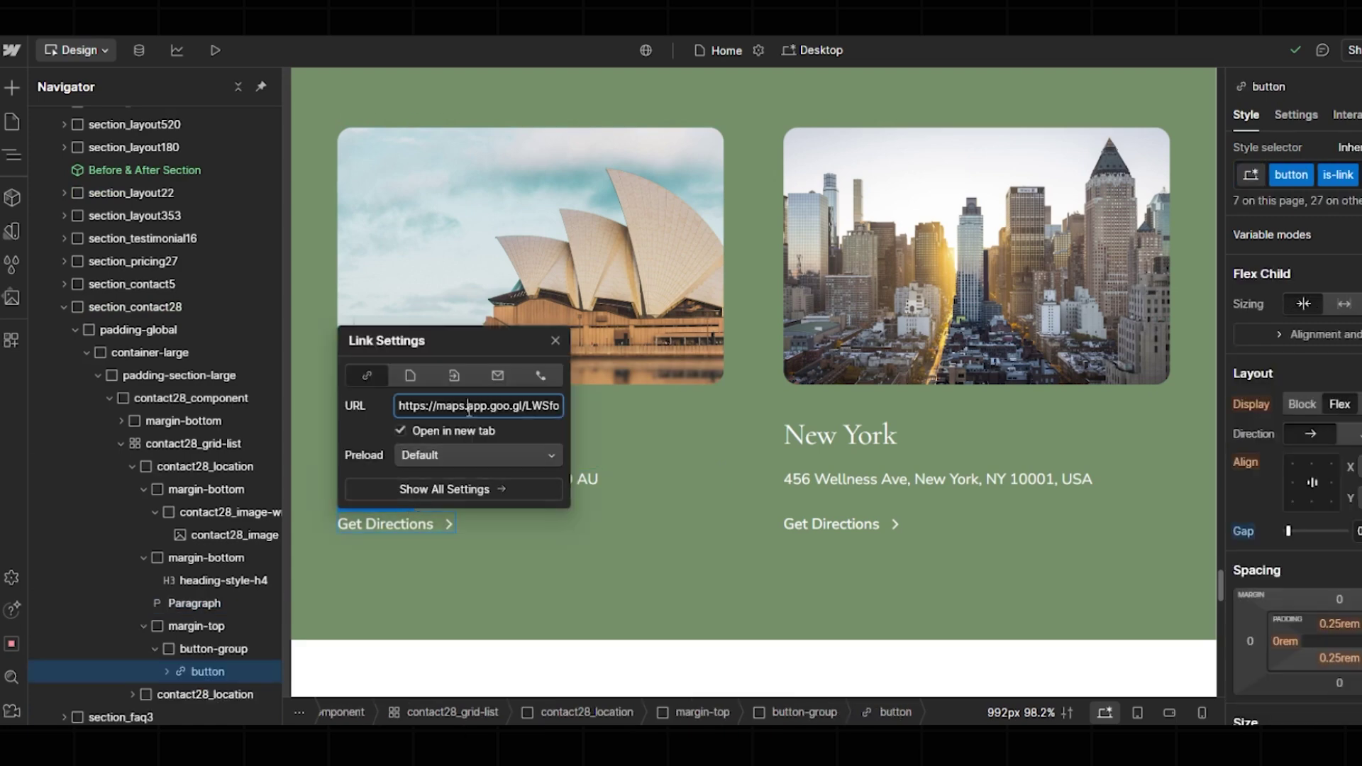
pyautogui.click(624, 539)
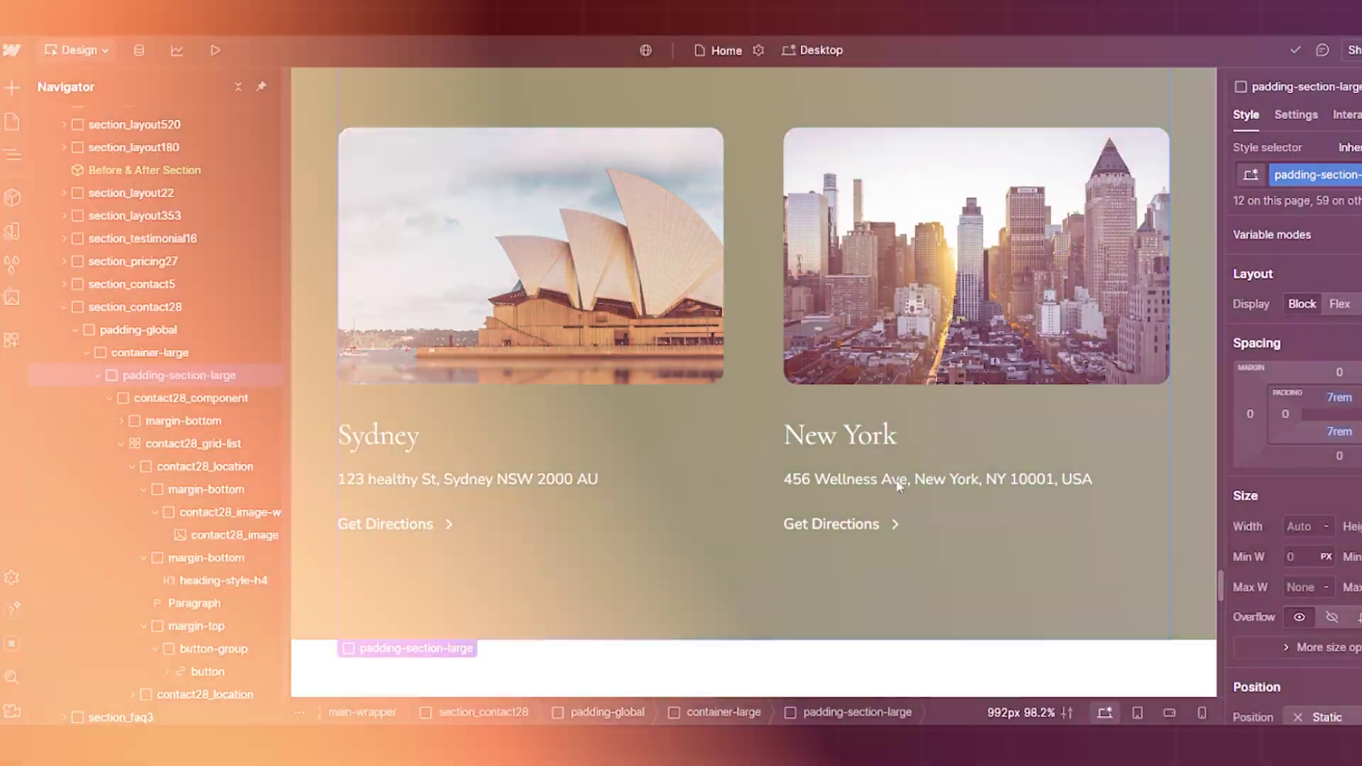
# - Review the FAQ entries and the Contact button's section link choices, leaving the link on the contact section
pyautogui.scroll(-7, 898, 458)
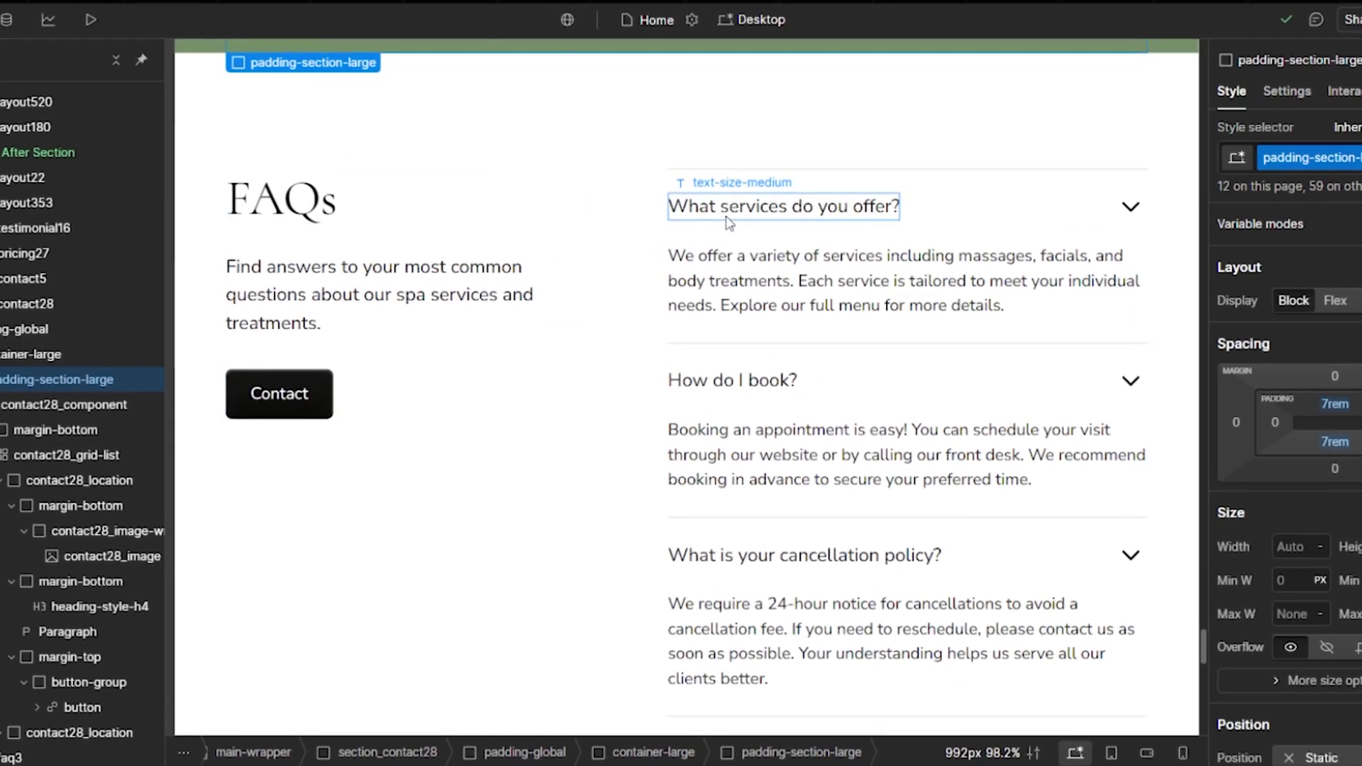
pyautogui.scroll(-2, 763, 383)
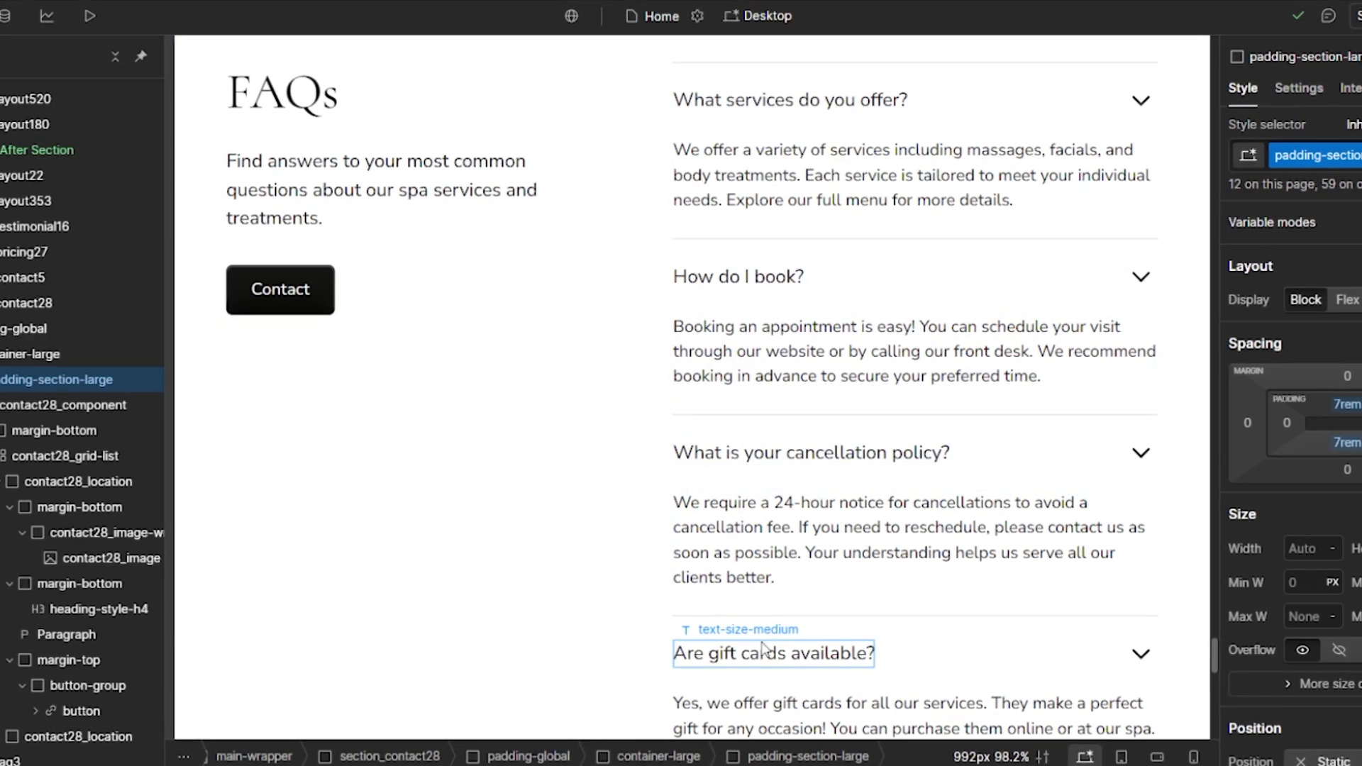
pyautogui.click(291, 283)
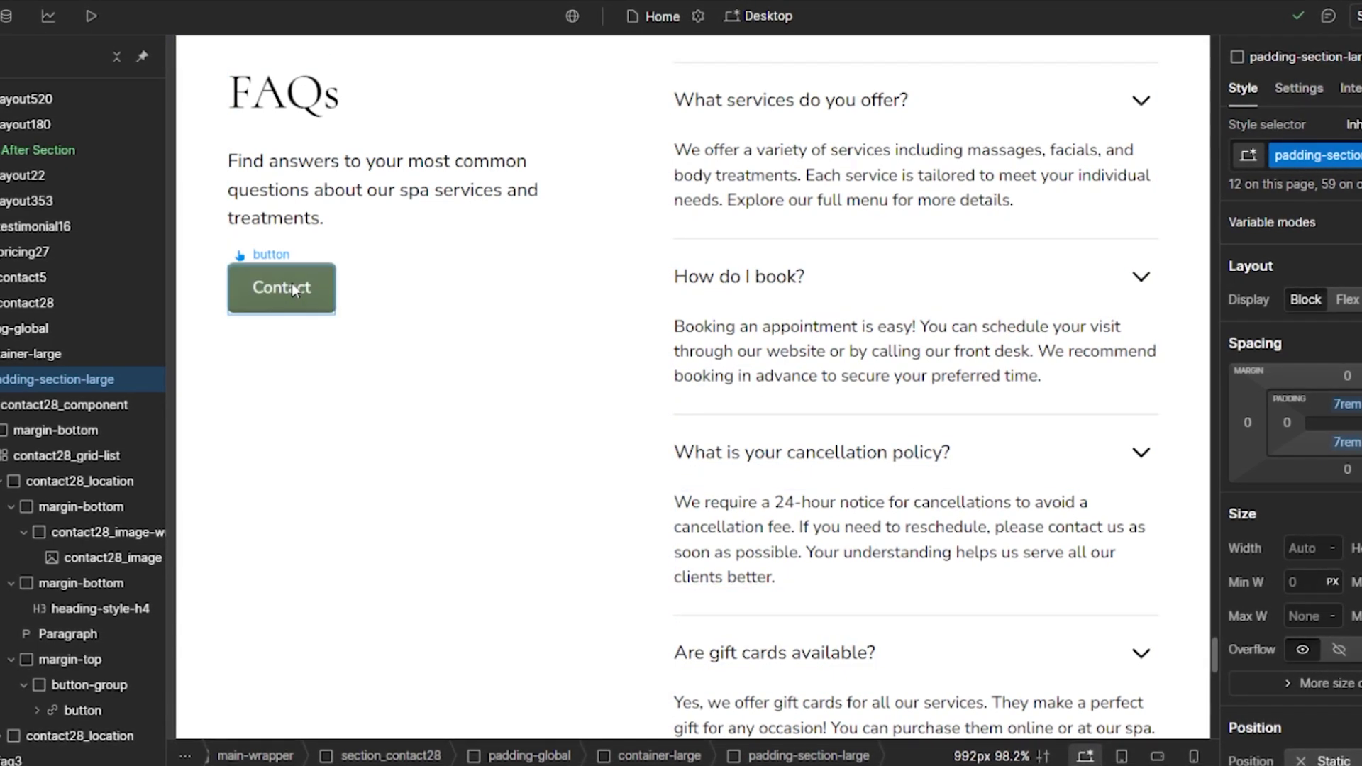
pyautogui.click(306, 253)
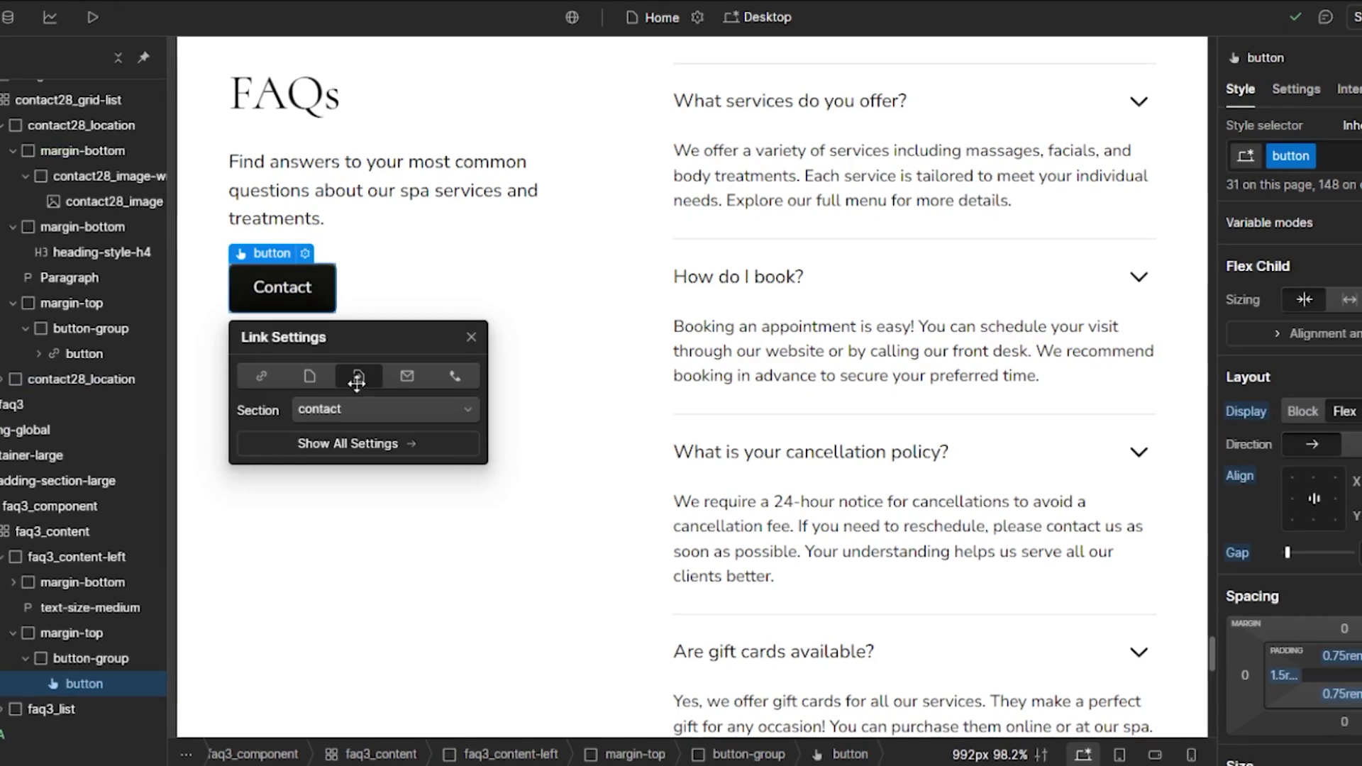
pyautogui.click(364, 414)
pyautogui.scroll(-3, 374, 529)
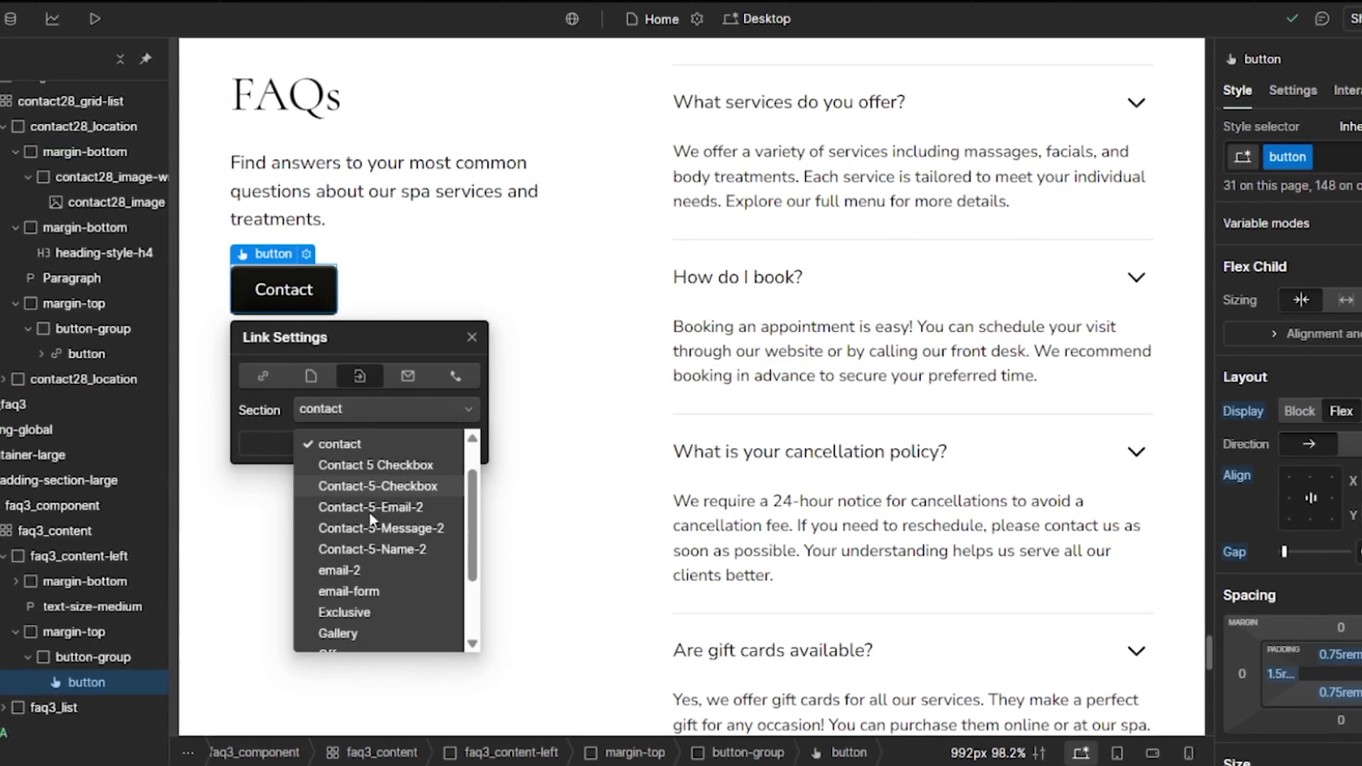
pyautogui.click(525, 360)
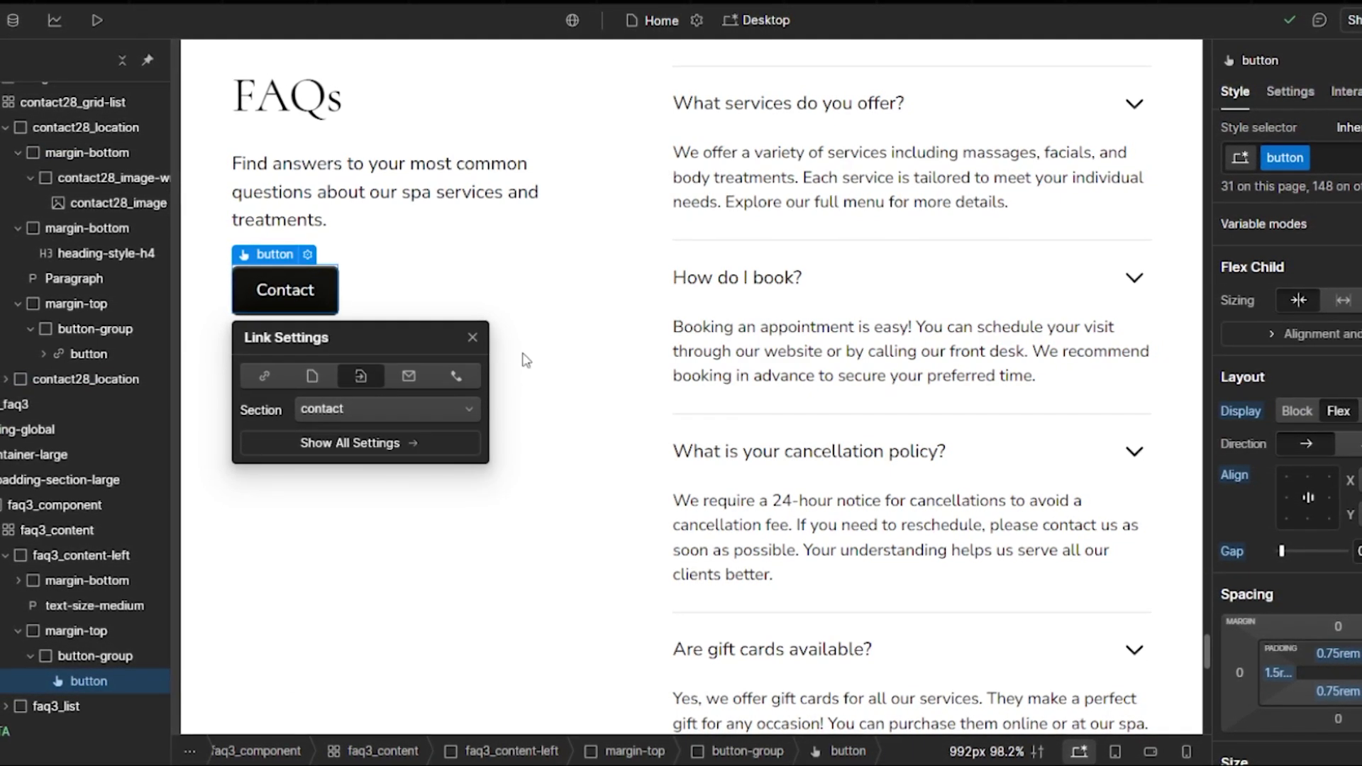
pyautogui.click(468, 338)
# - Edit the Dark CTA component and set the colour of its heading "Your Path to Relaxation and Renewal Starts Here" to White
pyautogui.scroll(-10, 849, 335)
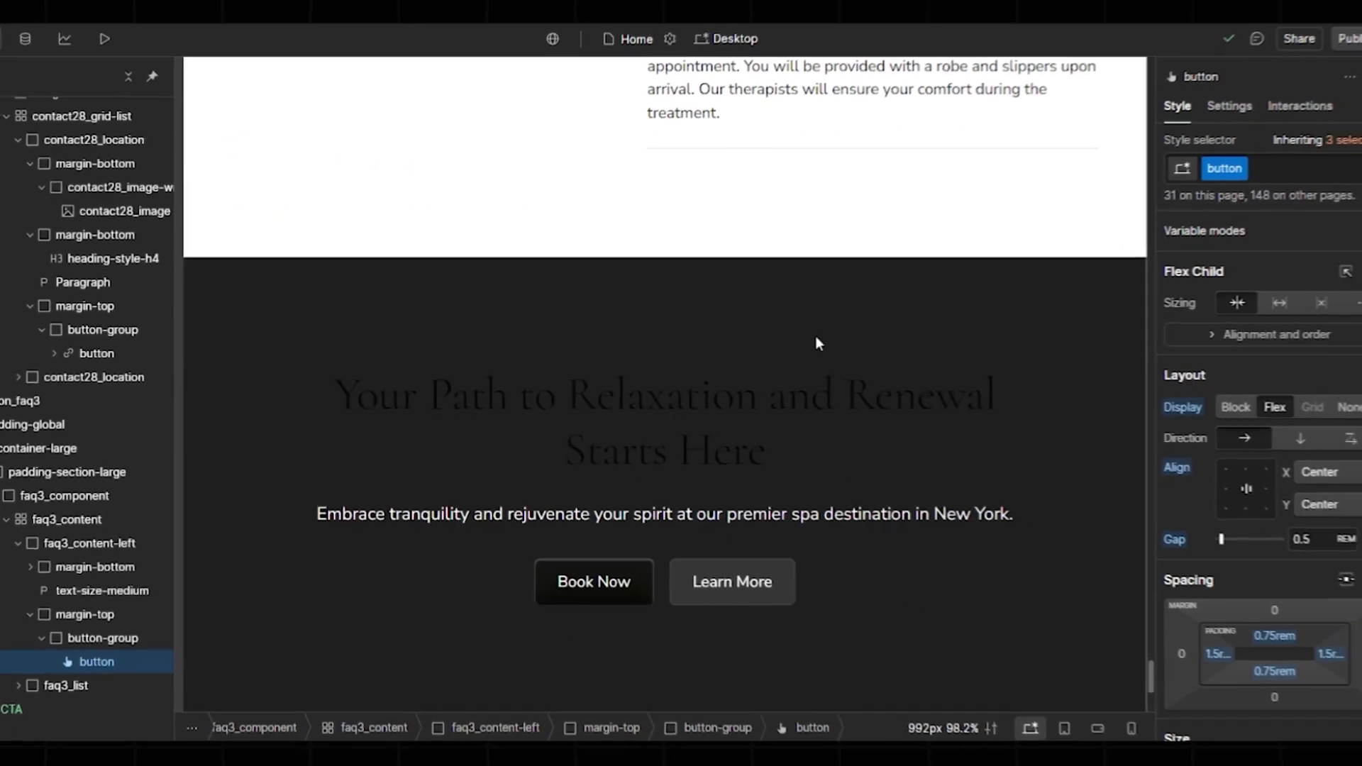
pyautogui.scroll(-2, 799, 335)
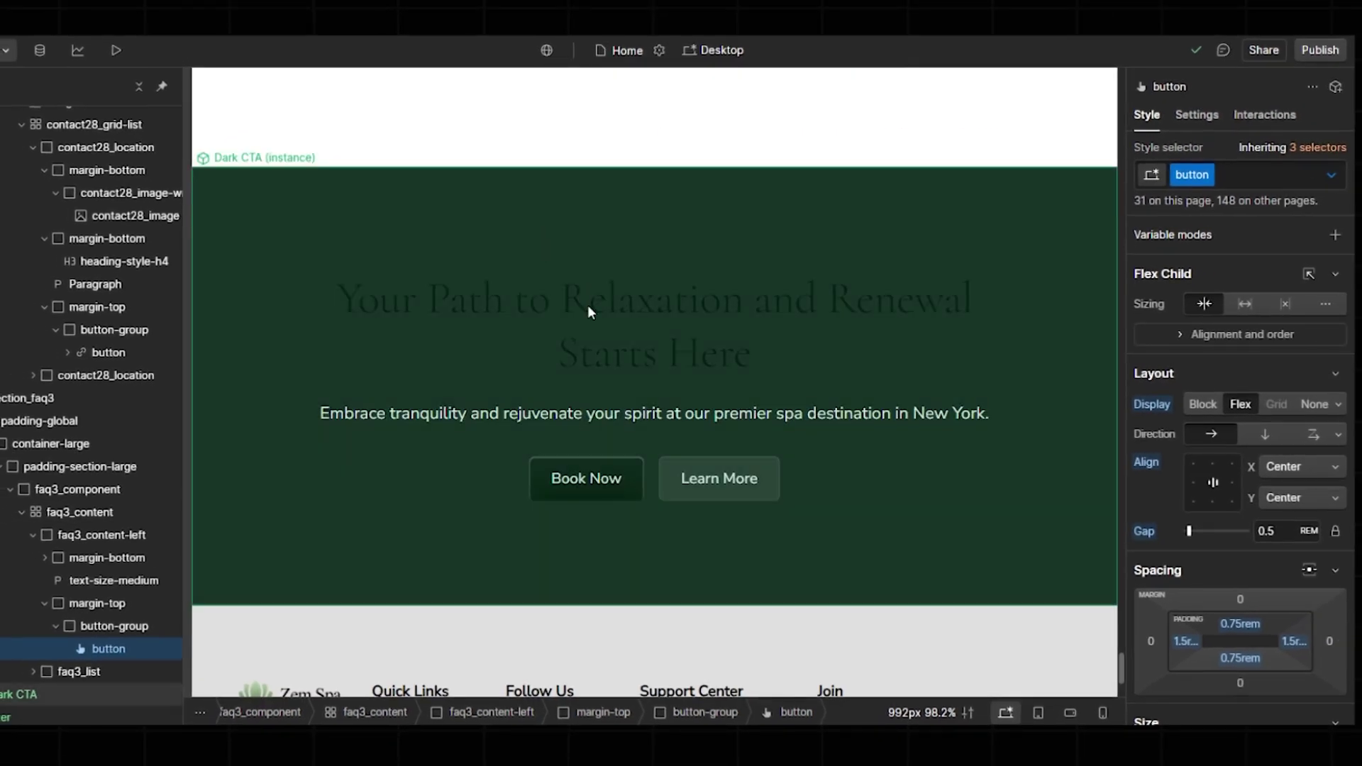
pyautogui.click(588, 307)
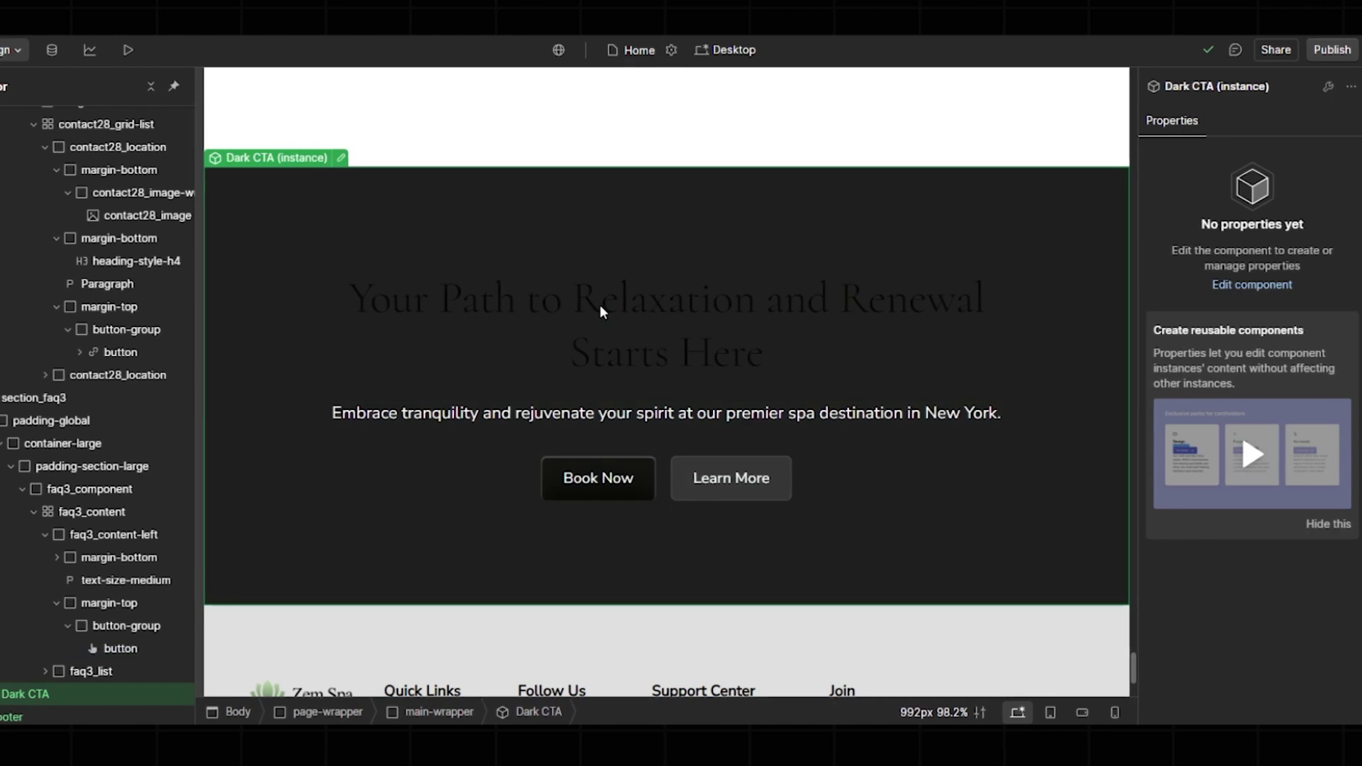
pyautogui.doubleClick(599, 304)
pyautogui.click(602, 306)
pyautogui.doubleClick(602, 306)
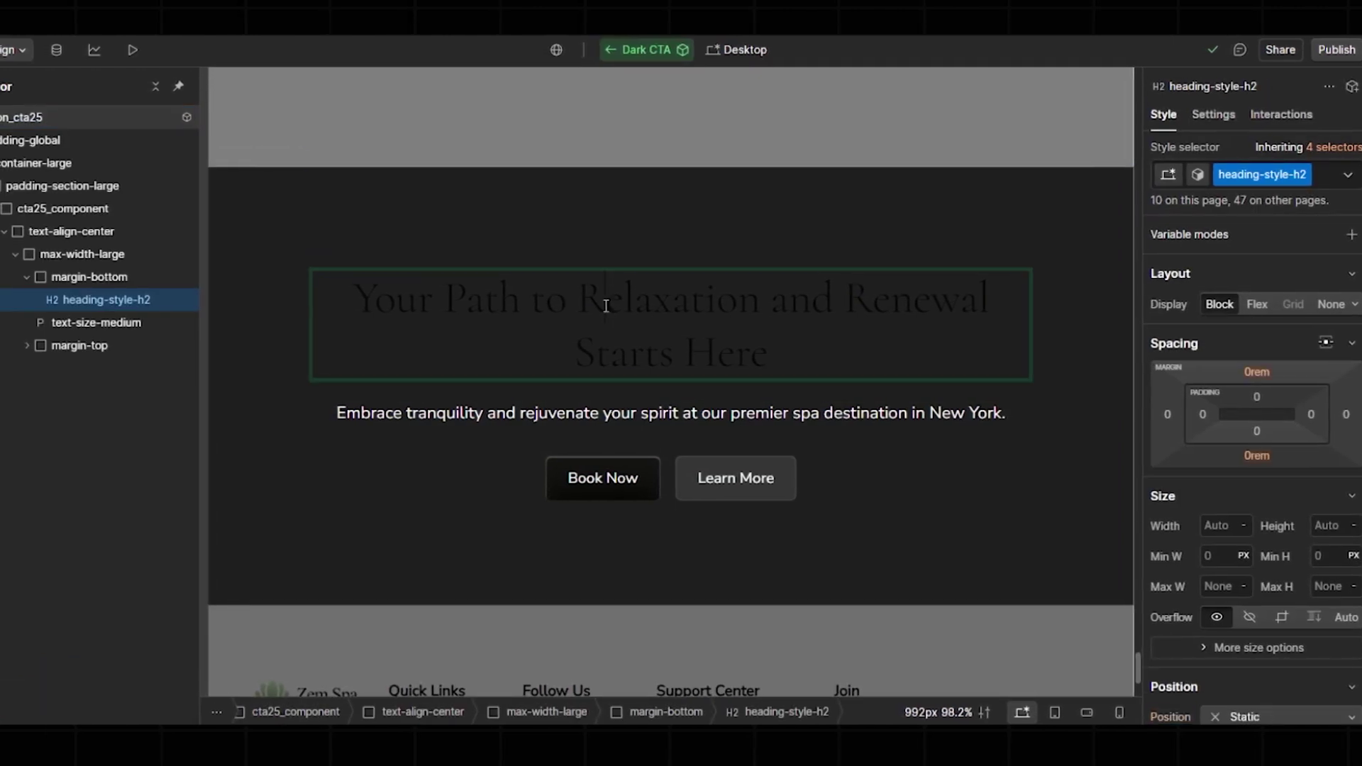
pyautogui.doubleClick(602, 306)
pyautogui.hotkey('ctrl', 'a')
pyautogui.scroll(-4, 1279, 565)
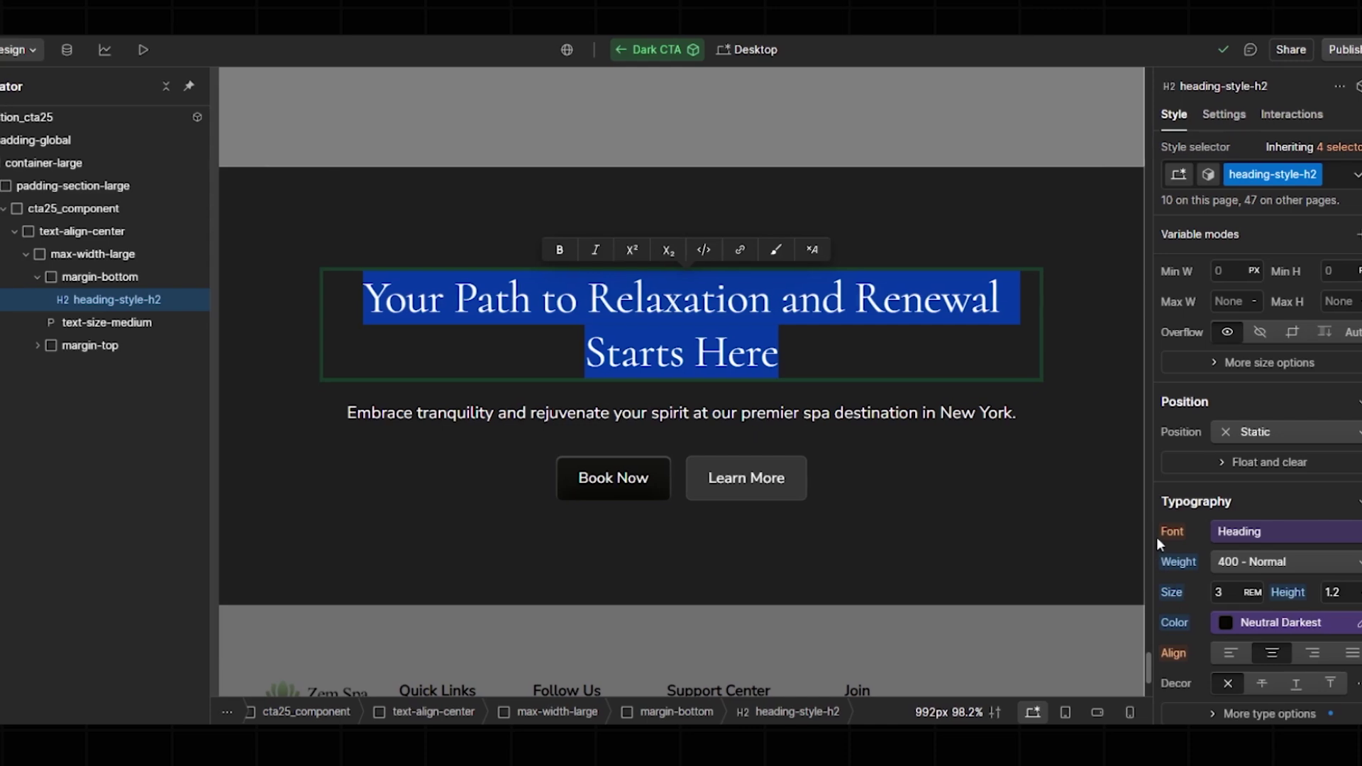
pyautogui.click(1221, 623)
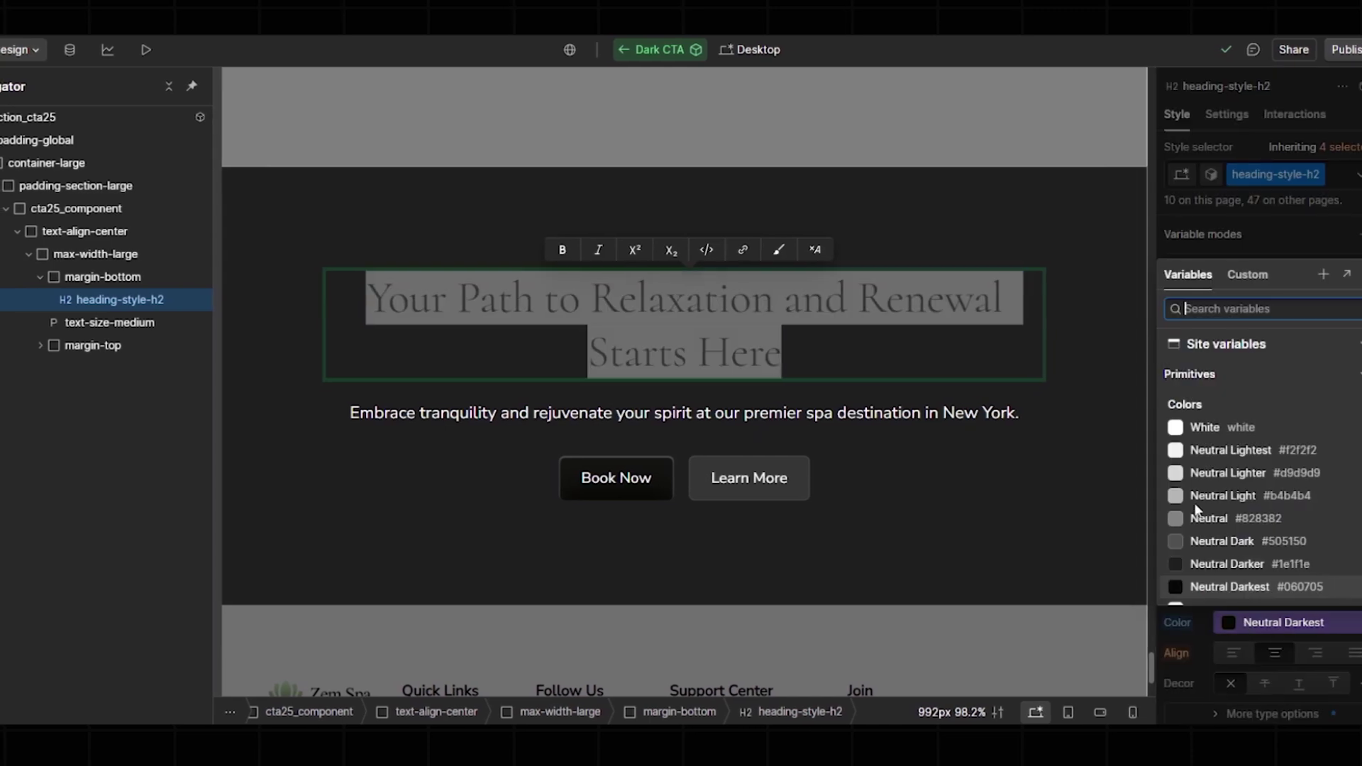
pyautogui.click(1178, 429)
pyautogui.click(653, 454)
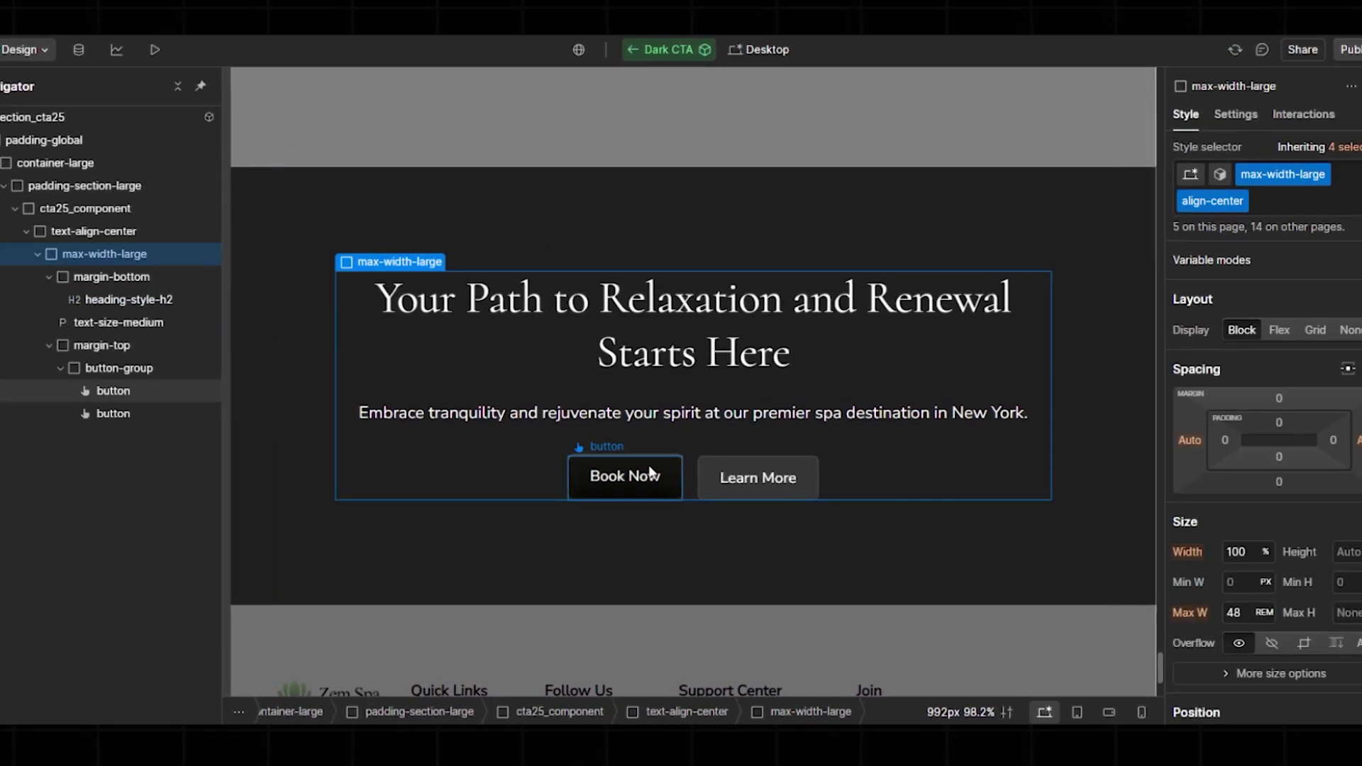
# - Review the Book Now button's link settings and the page choices for its link, and close them
pyautogui.click(622, 477)
pyautogui.click(637, 445)
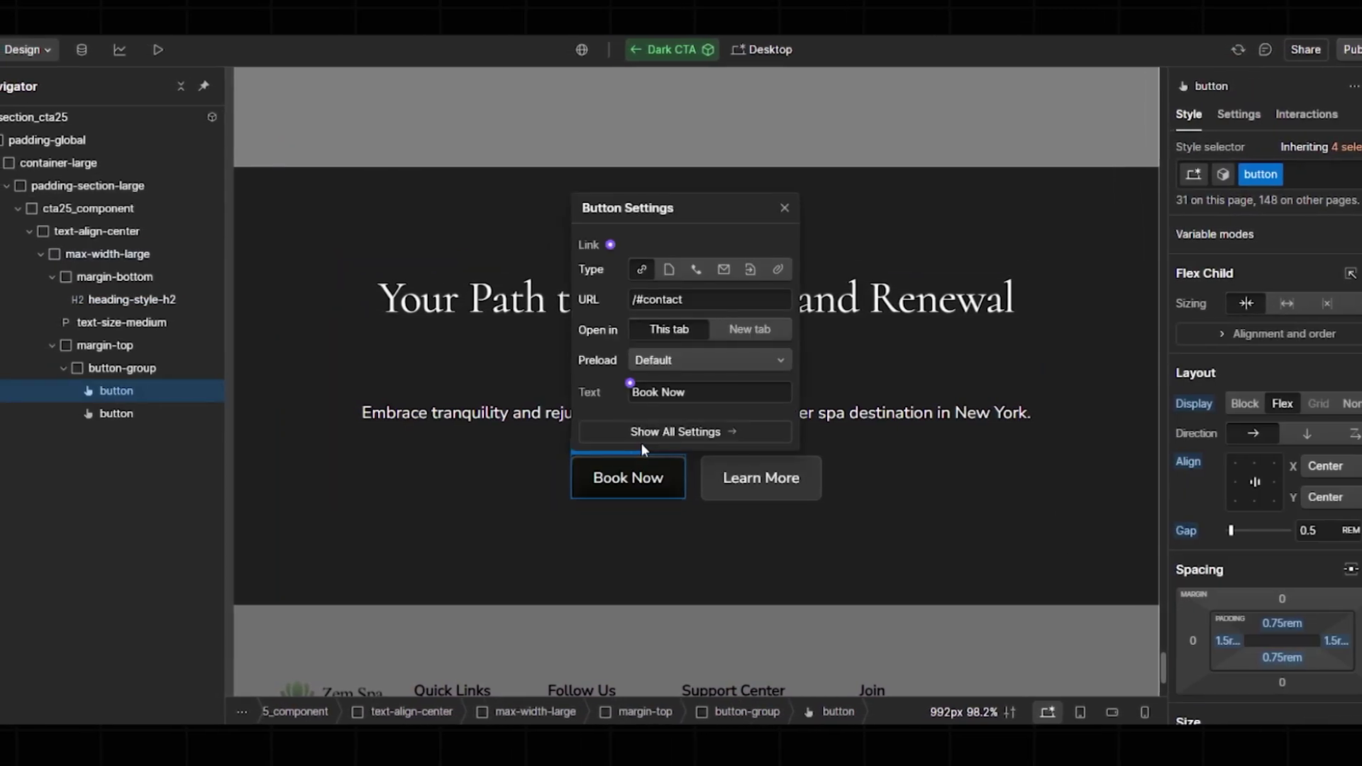
pyautogui.click(669, 269)
pyautogui.click(712, 299)
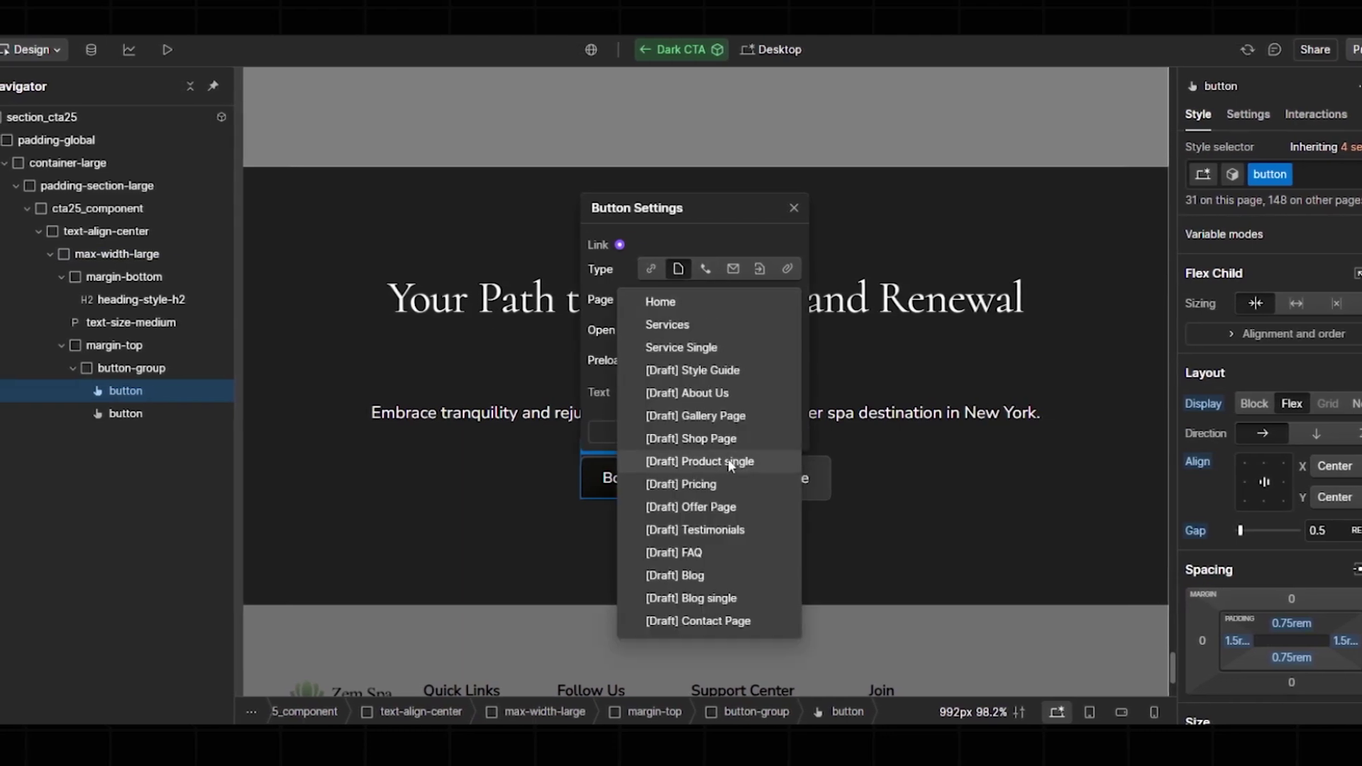
pyautogui.click(919, 350)
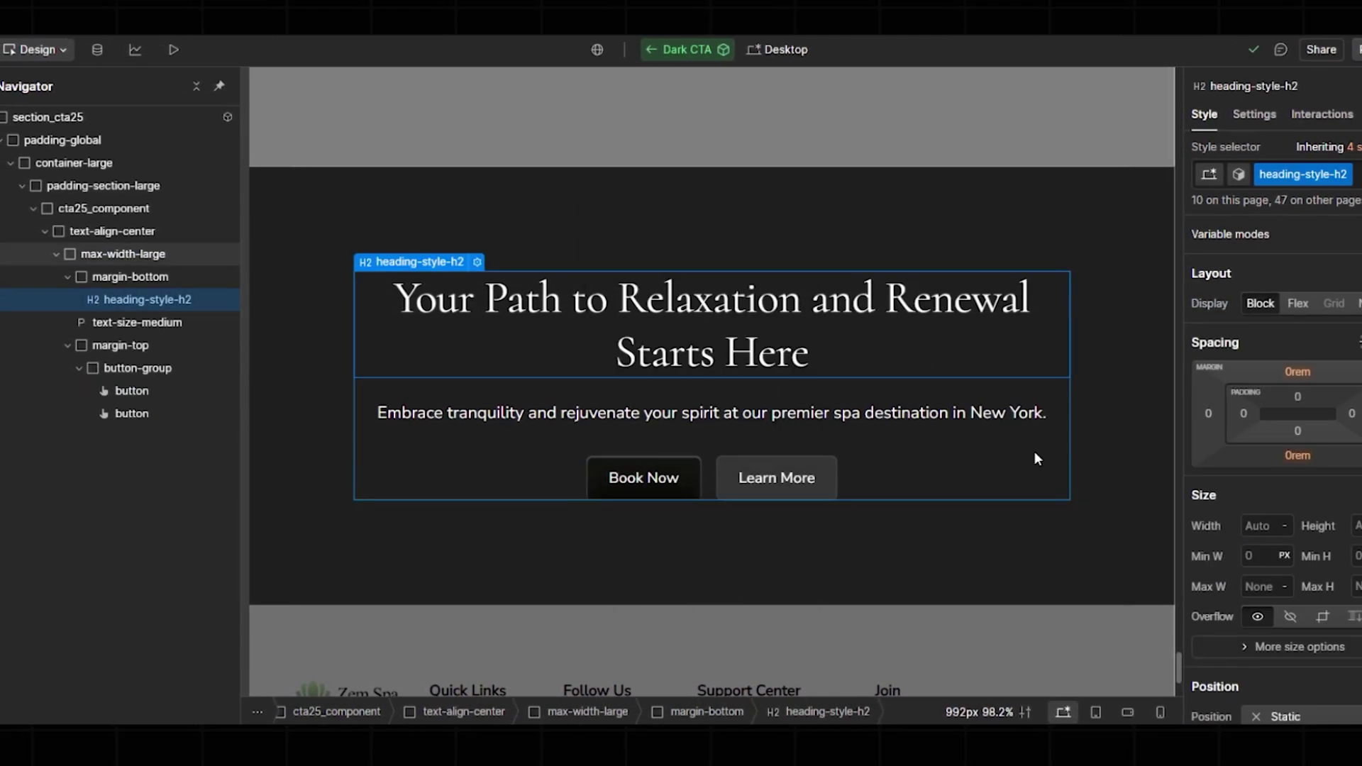
# - Edit the Footer component and delete the Help Desk, Live Chat and Service Updates links under Support Center
pyautogui.scroll(-5, 780, 455)
pyautogui.click(384, 413)
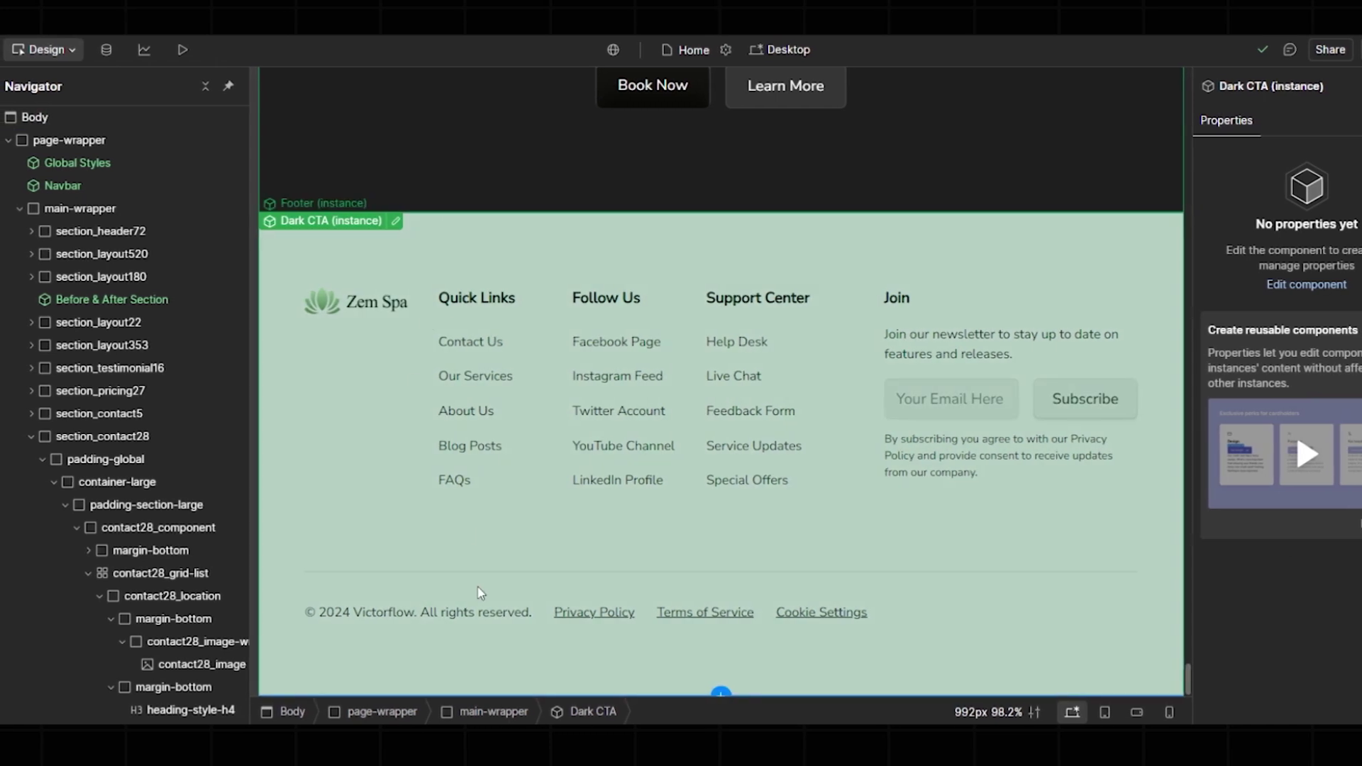
pyautogui.click(481, 593)
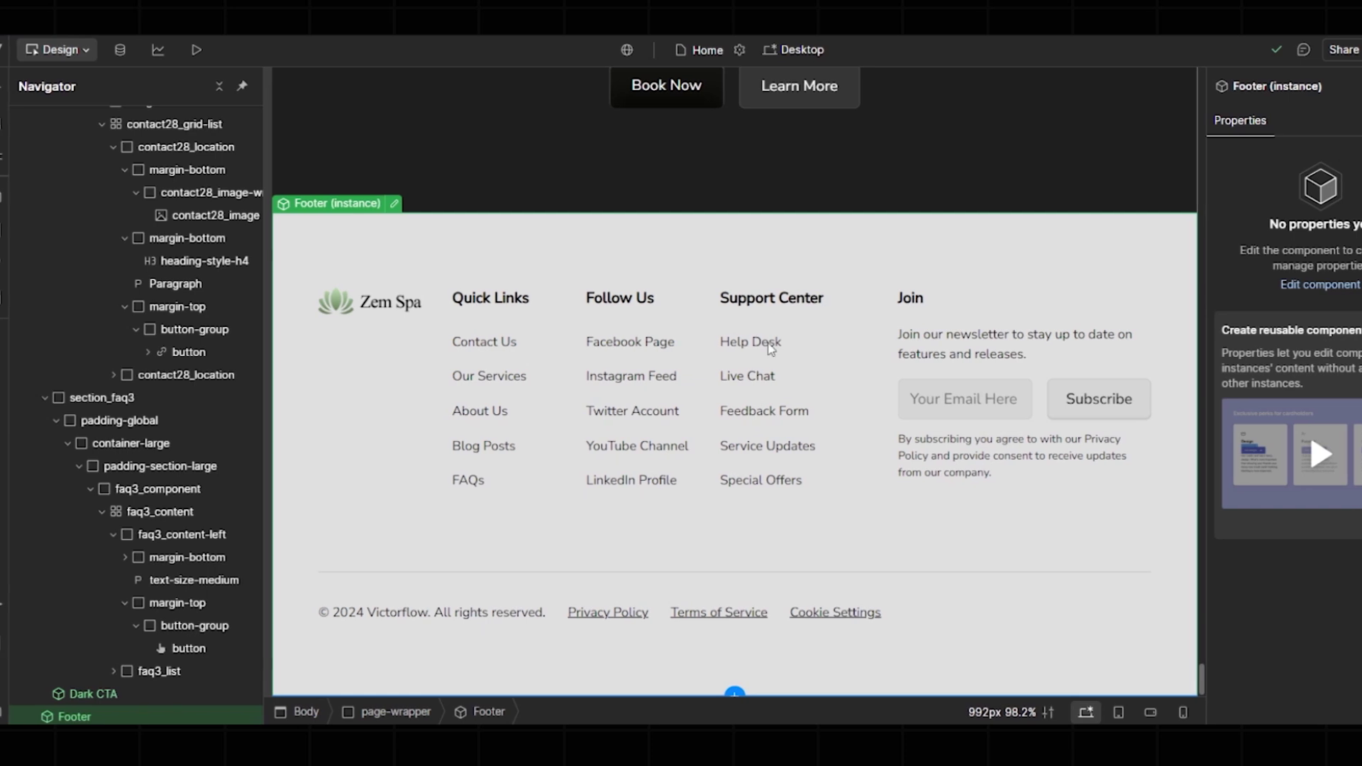
pyautogui.doubleClick(773, 347)
pyautogui.click(773, 346)
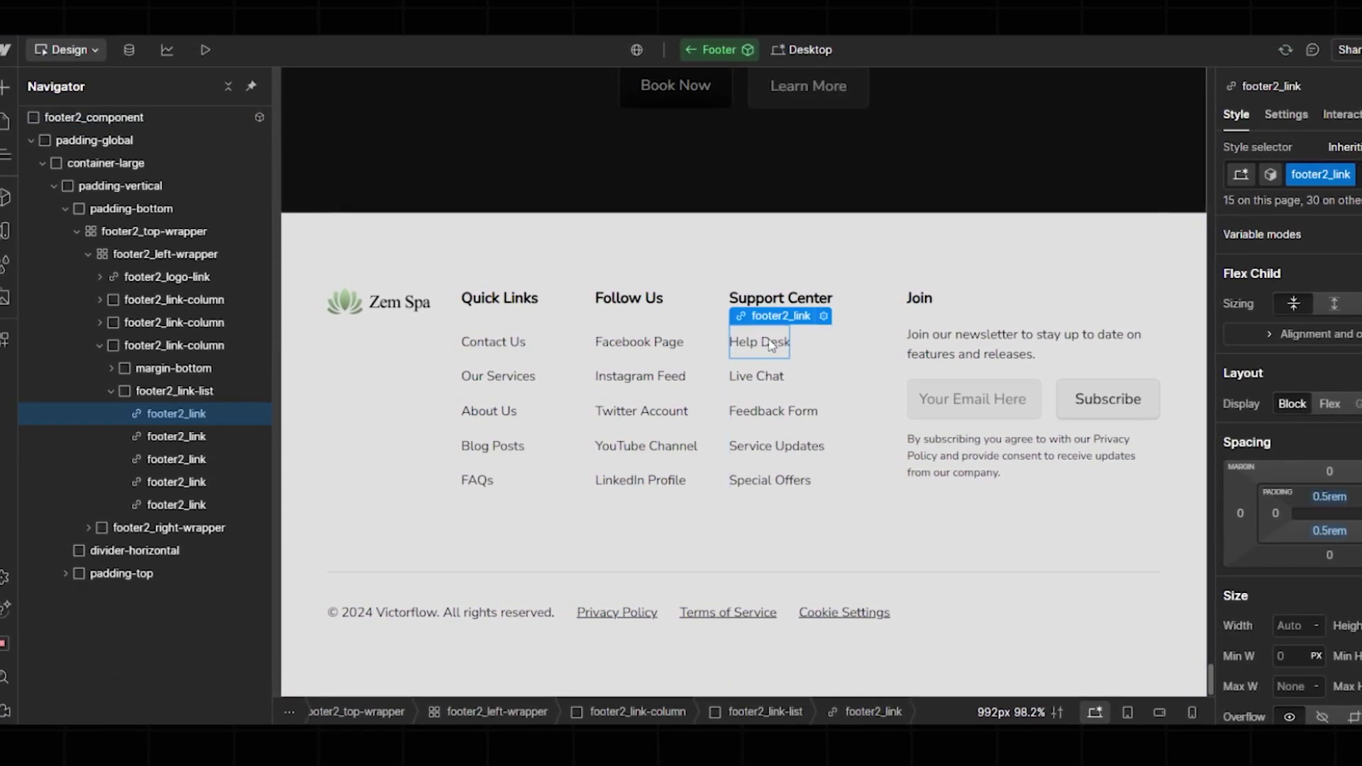
pyautogui.press('Delete')
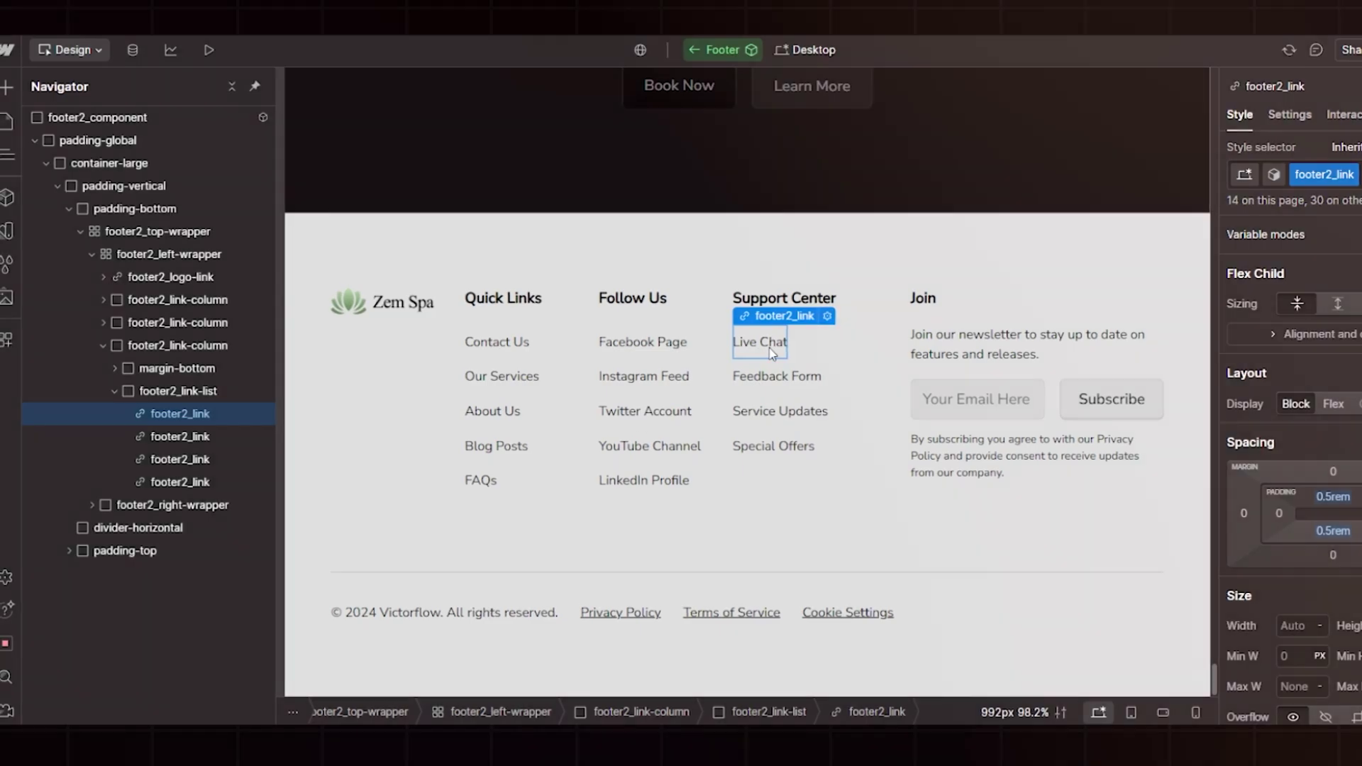
pyautogui.press('Delete')
pyautogui.press('Delete')
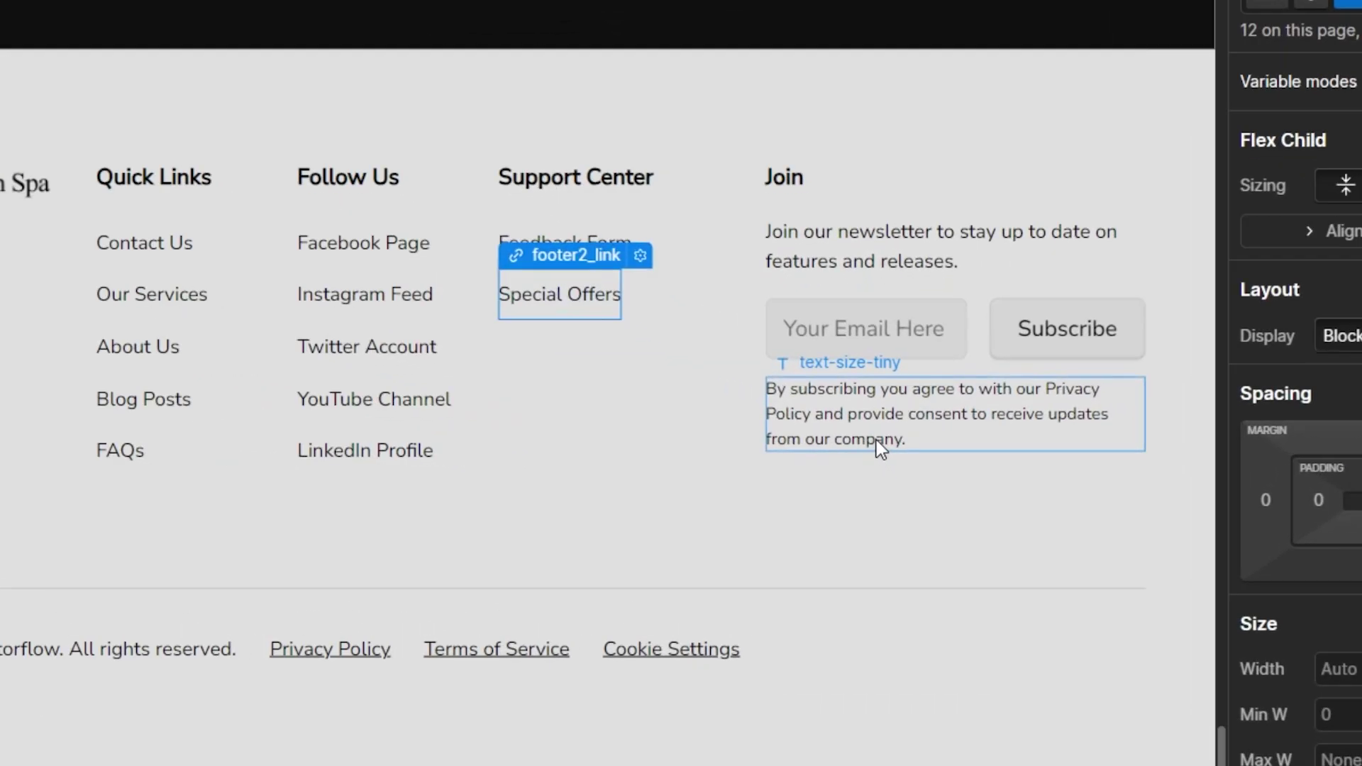
# - Inspect the consent note, newsletter description and email field in the footer's Join column
pyautogui.click(875, 440)
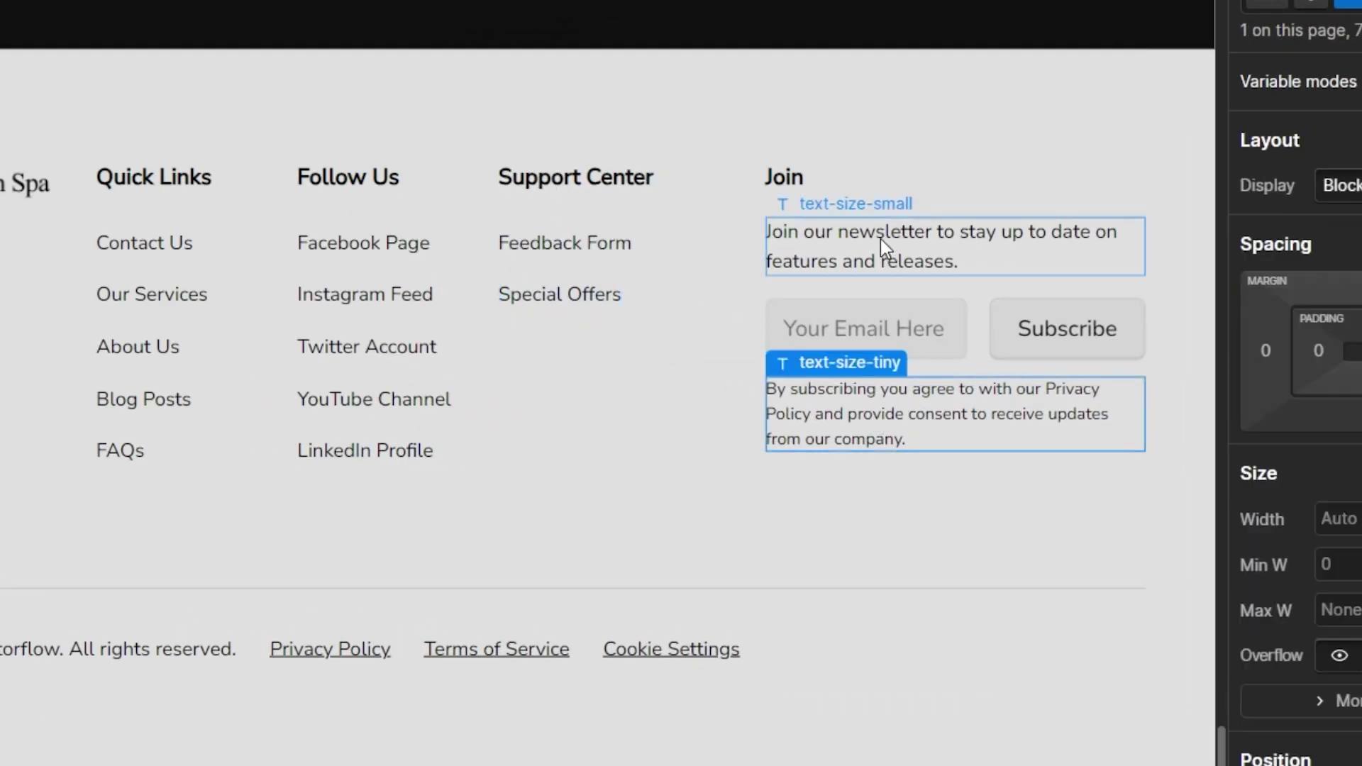
pyautogui.click(891, 270)
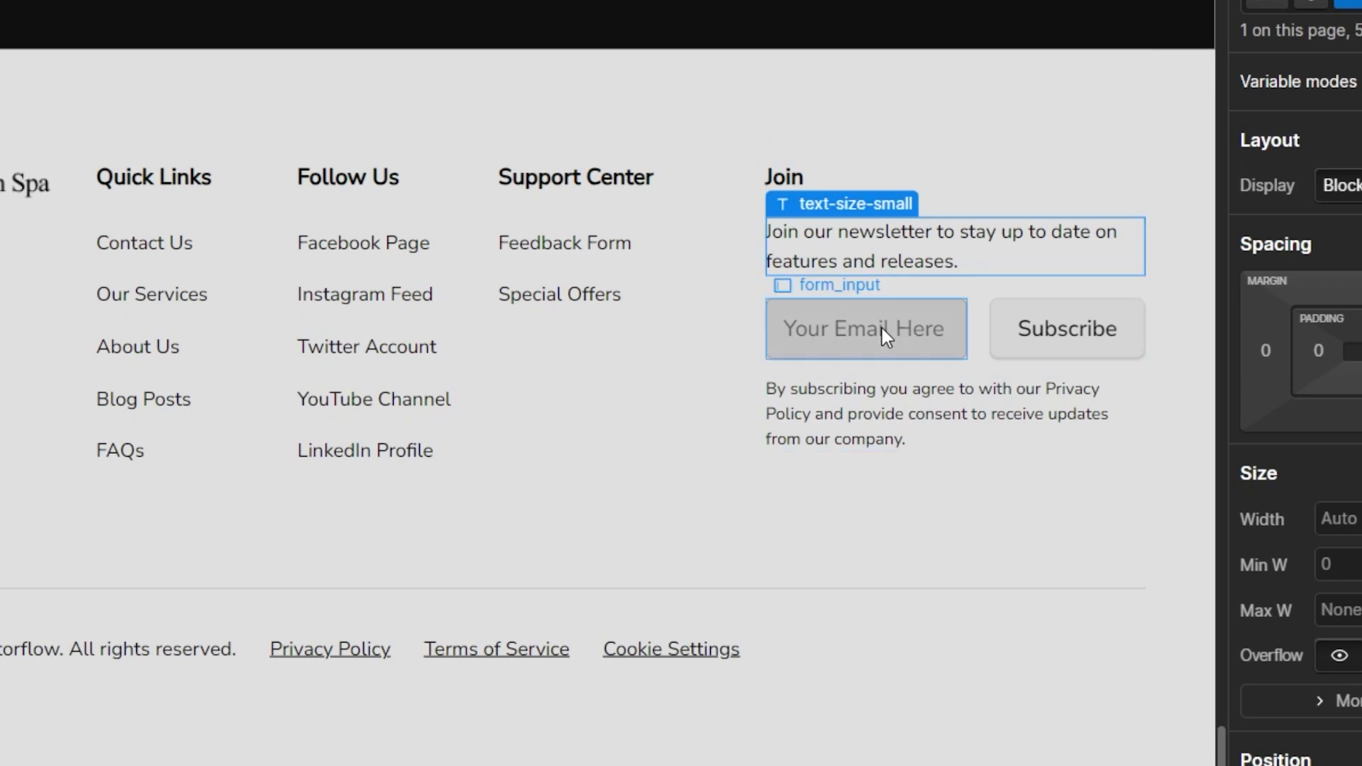
pyautogui.click(882, 326)
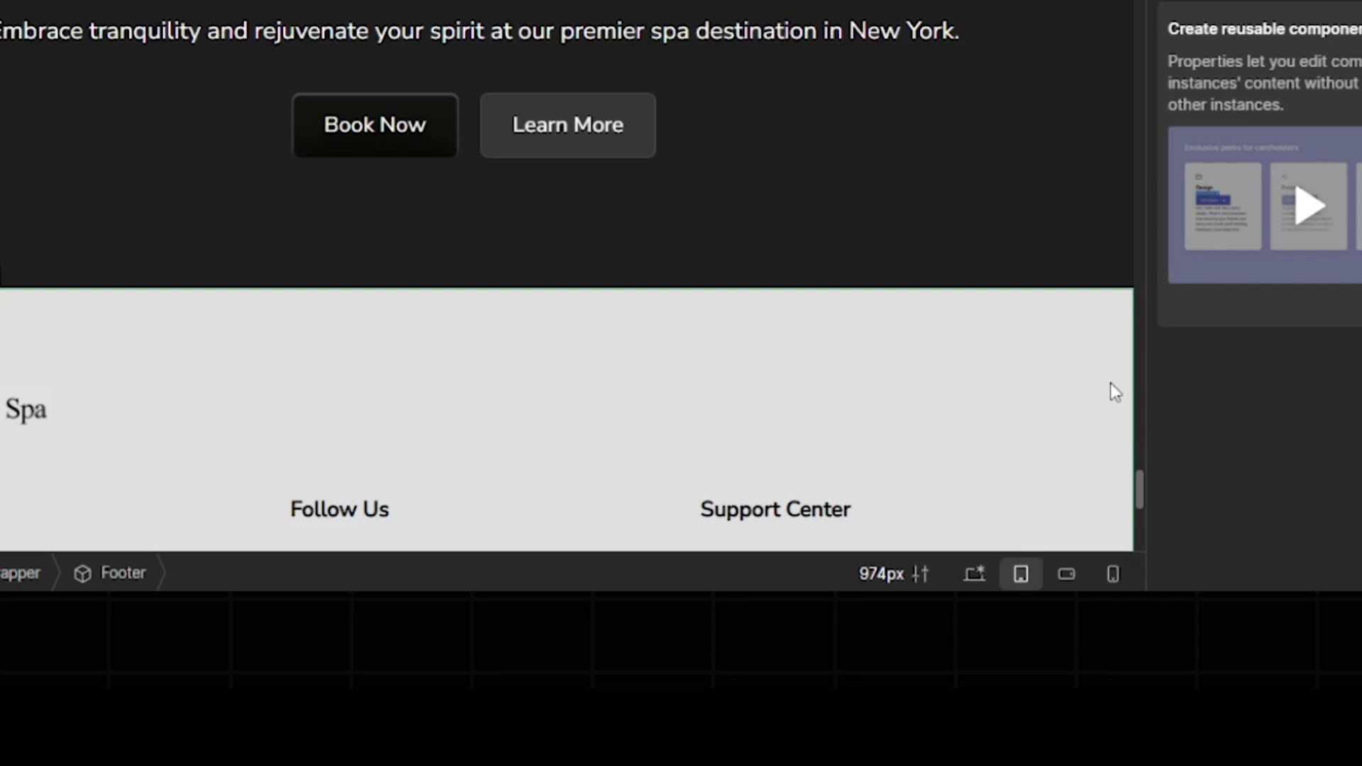
# - Check the footer in the tablet and mobile layouts, and review the hero and Services sections in portrait mobile view
pyautogui.scroll(-3, 1110, 382)
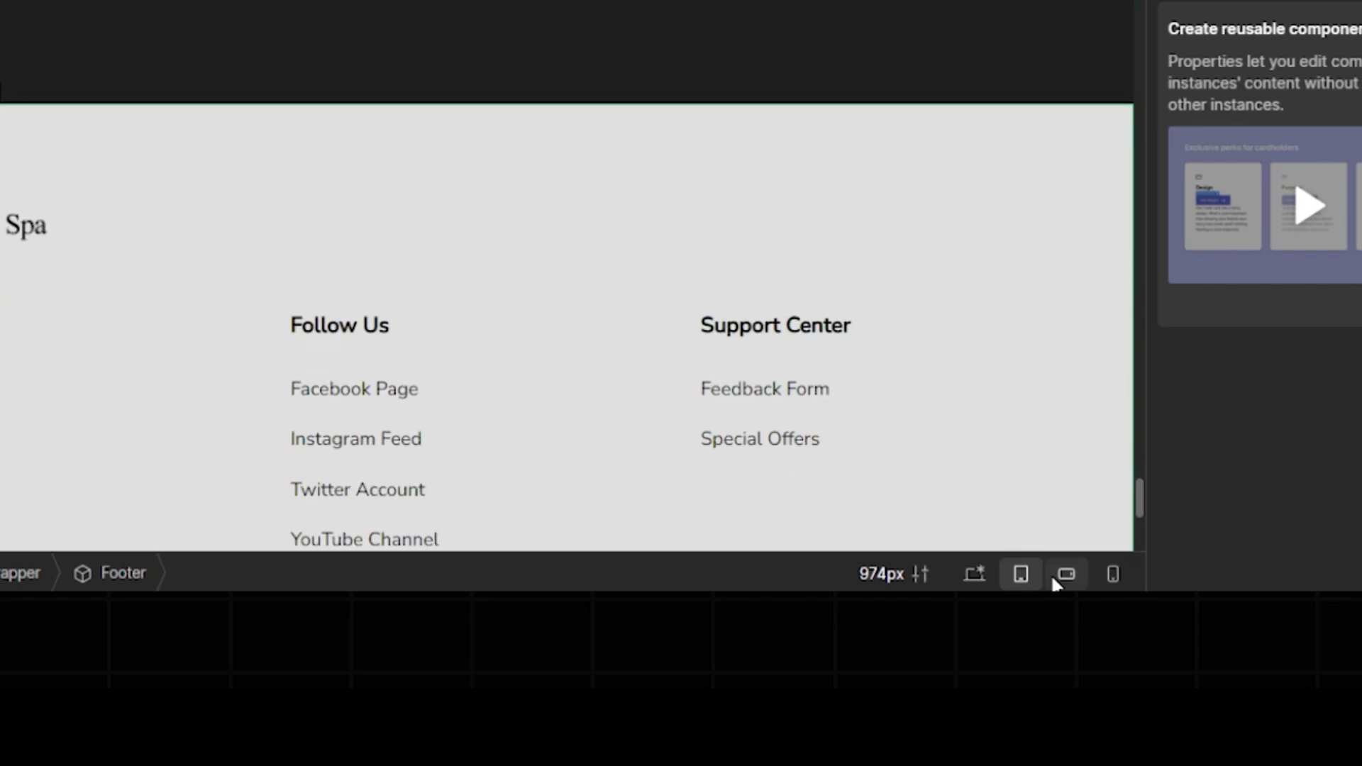
pyautogui.click(1064, 574)
pyautogui.click(1171, 656)
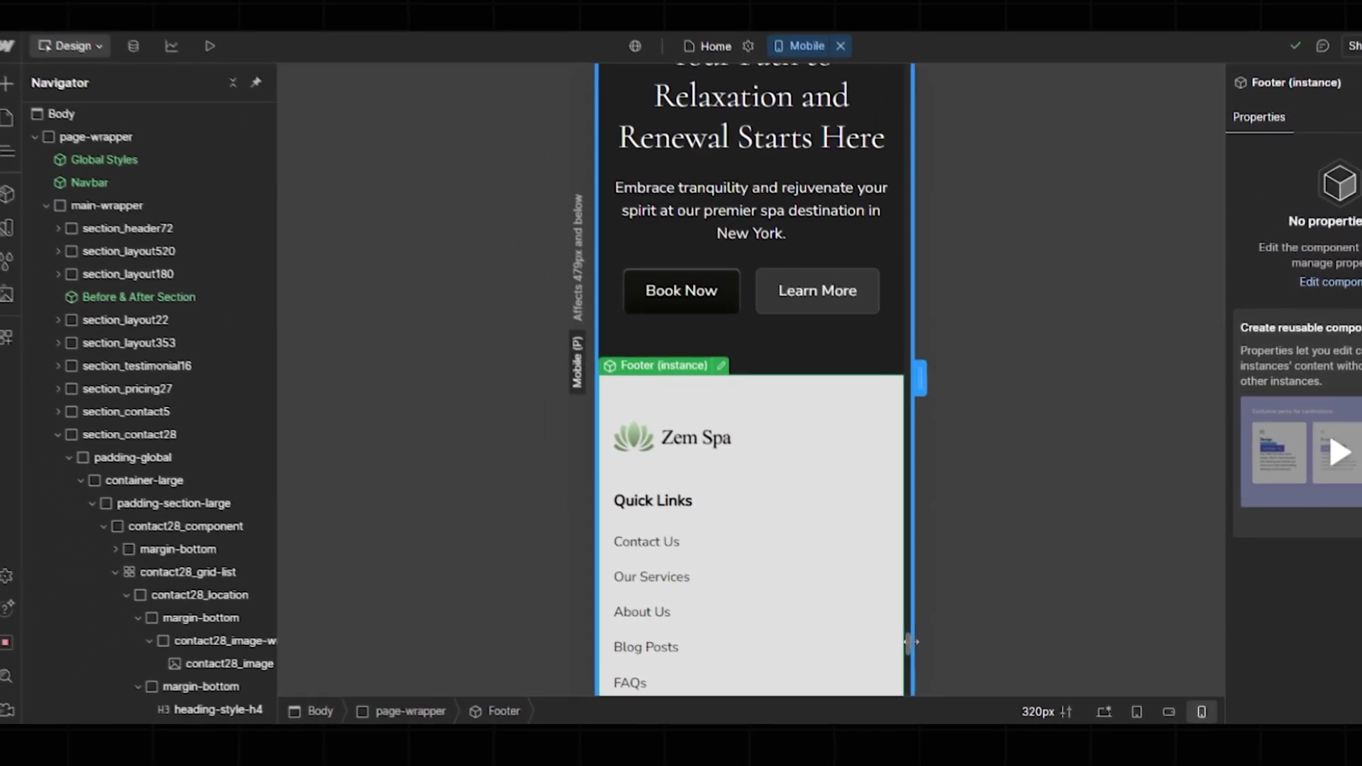
pyautogui.scroll(5, 785, 475)
pyautogui.scroll(-10, 783, 475)
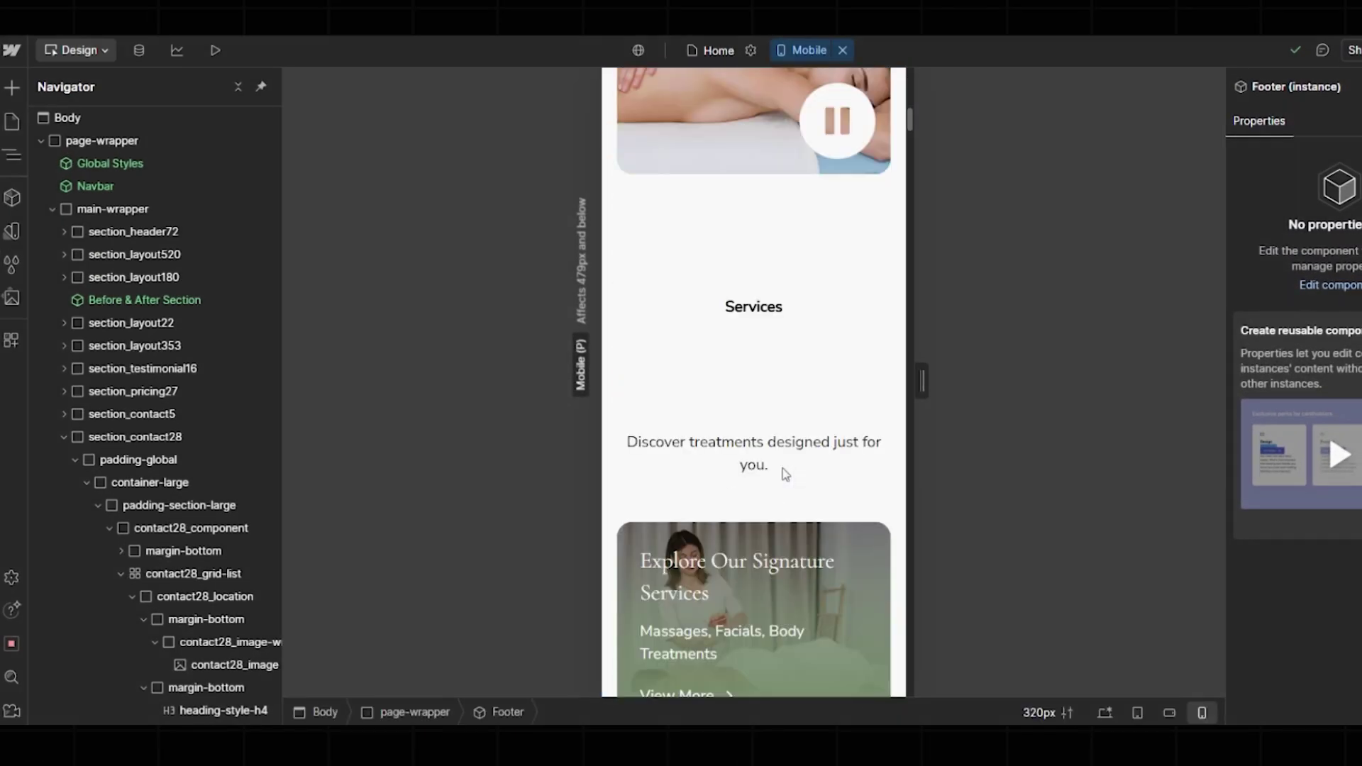
pyautogui.scroll(-5, 782, 467)
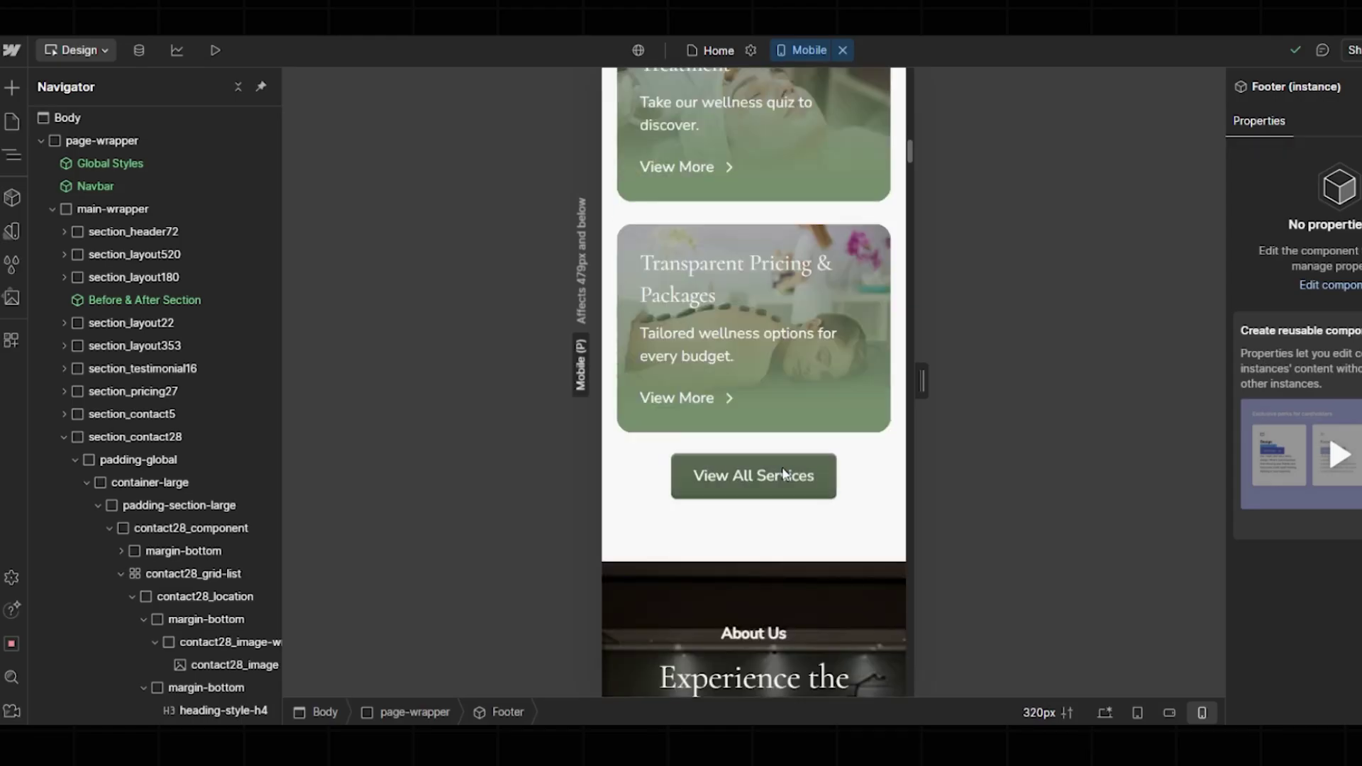
pyautogui.scroll(-5, 782, 467)
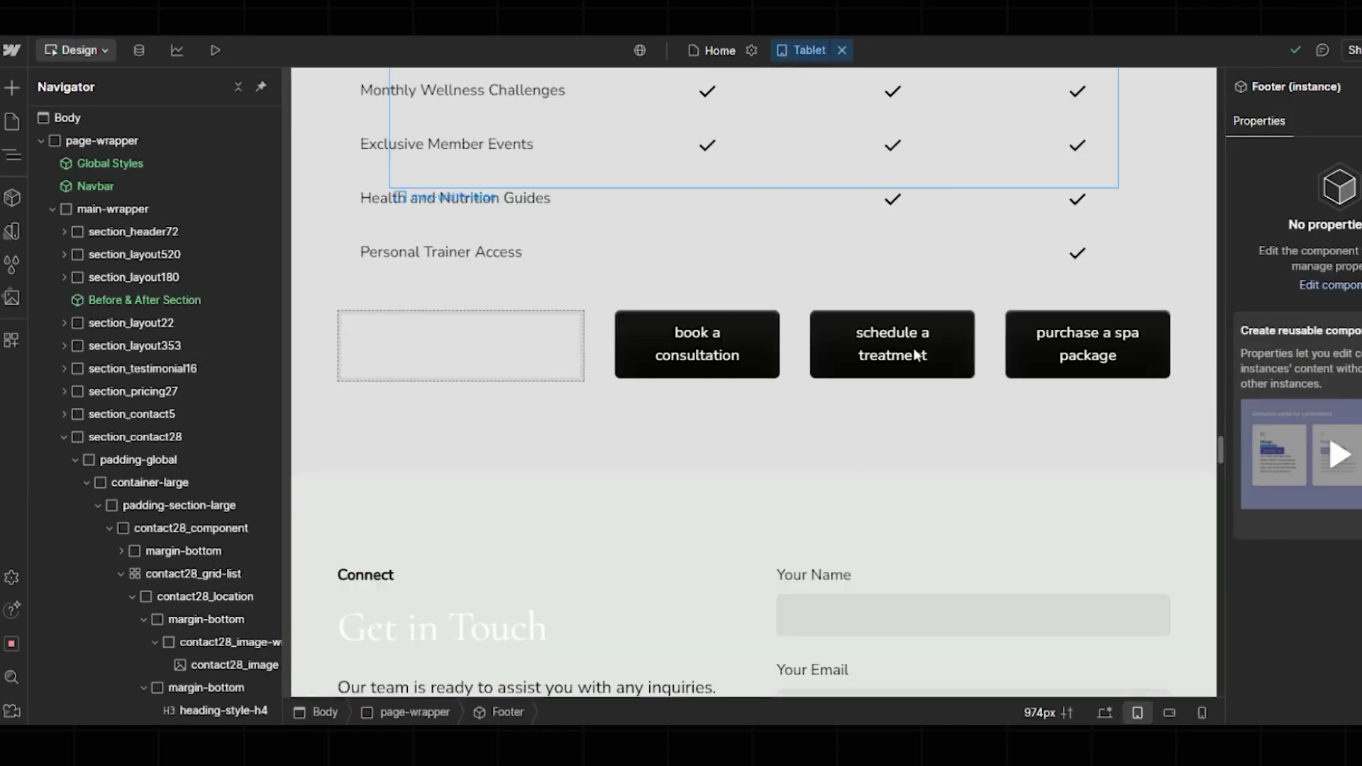
# - Examine the pricing, contact and closing sections in the tablet layout, and review the page again in the portrait mobile layout
pyautogui.scroll(-10, 1212, 622)
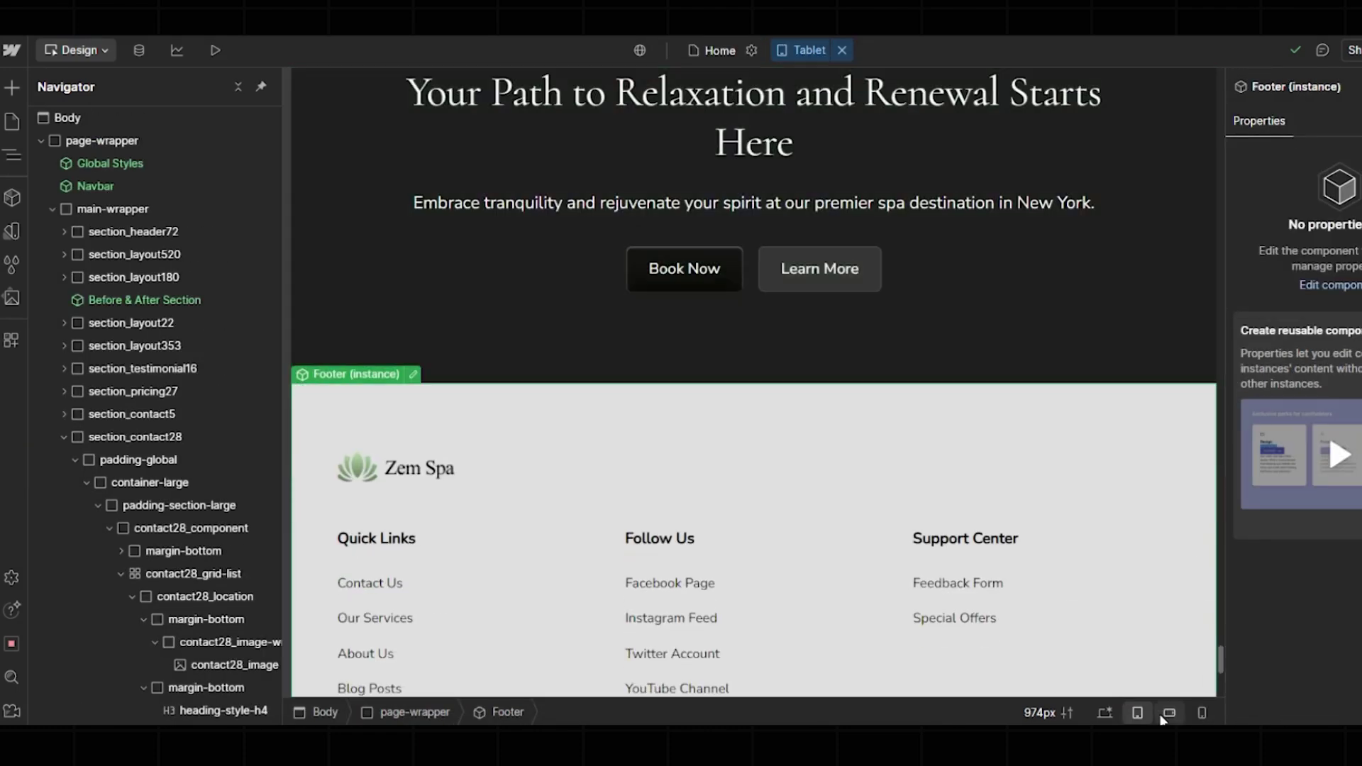
pyautogui.click(1202, 712)
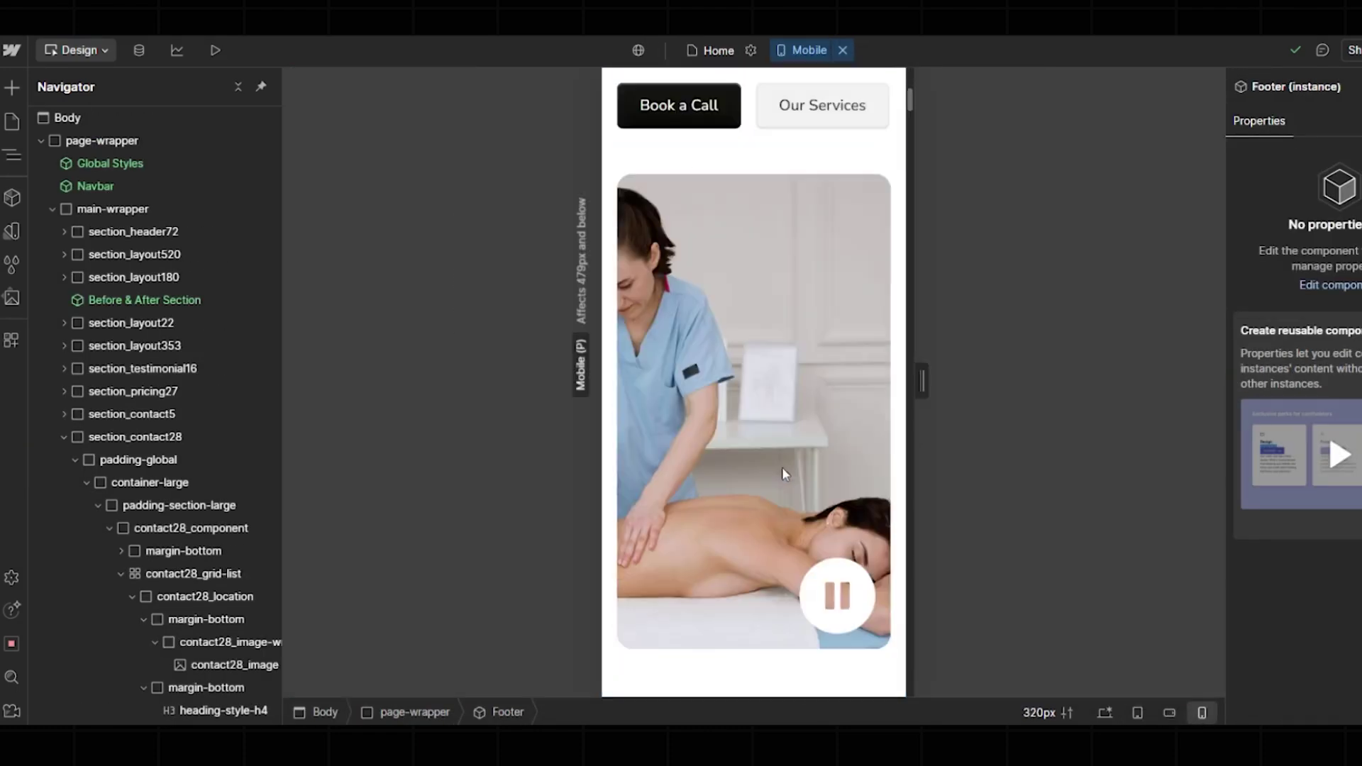
pyautogui.scroll(-5, 782, 467)
pyautogui.scroll(-5, 786, 474)
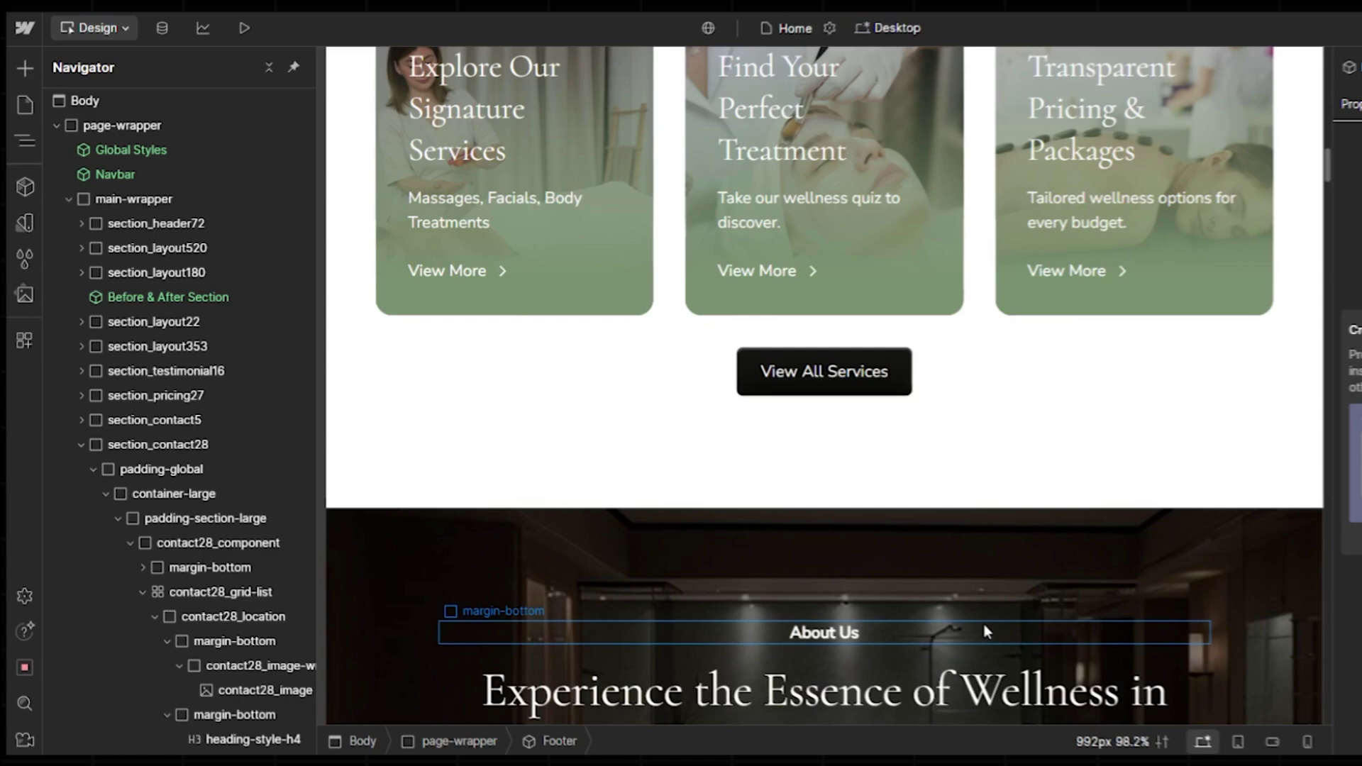
# - Open the site's Services page and go to its grid of service cards
pyautogui.scroll(15, 985, 631)
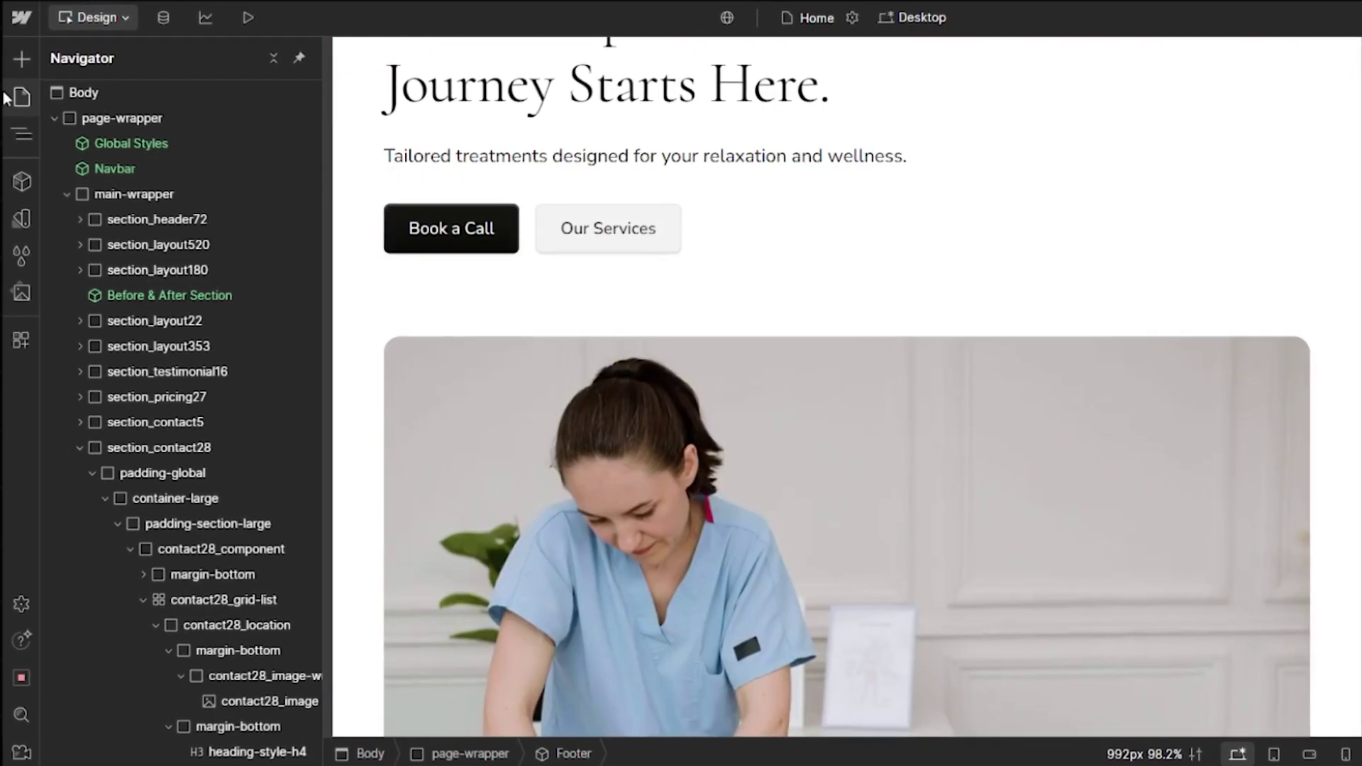
pyautogui.click(21, 96)
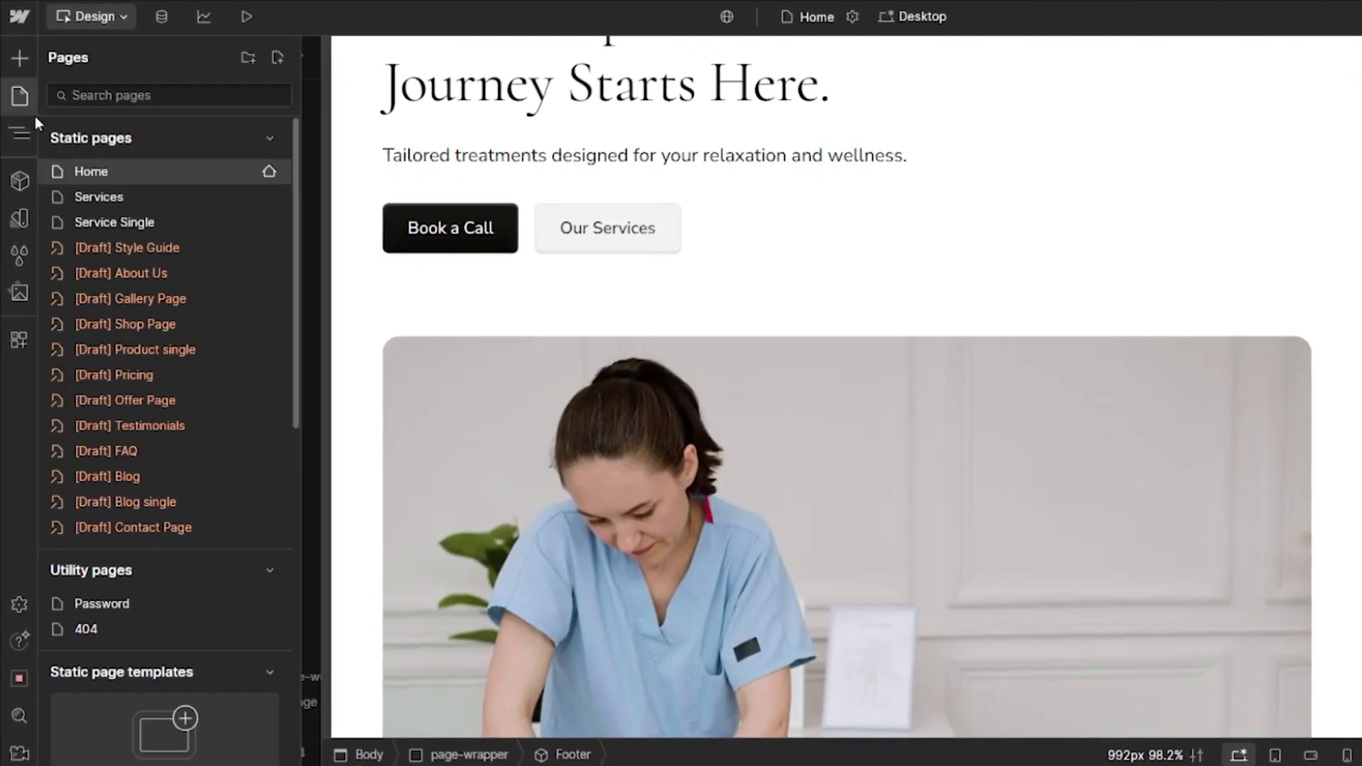
pyautogui.click(99, 194)
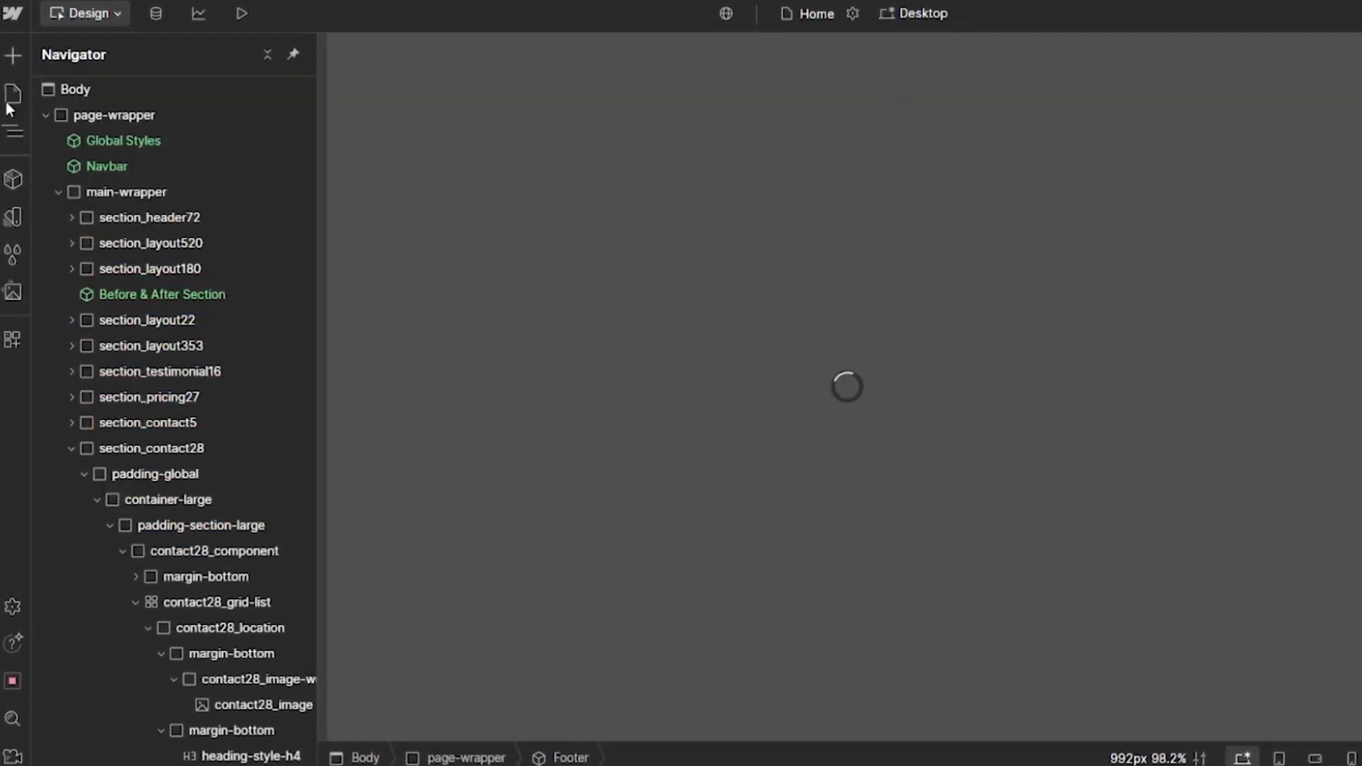
pyautogui.scroll(-4, 924, 136)
pyautogui.scroll(-8, 925, 137)
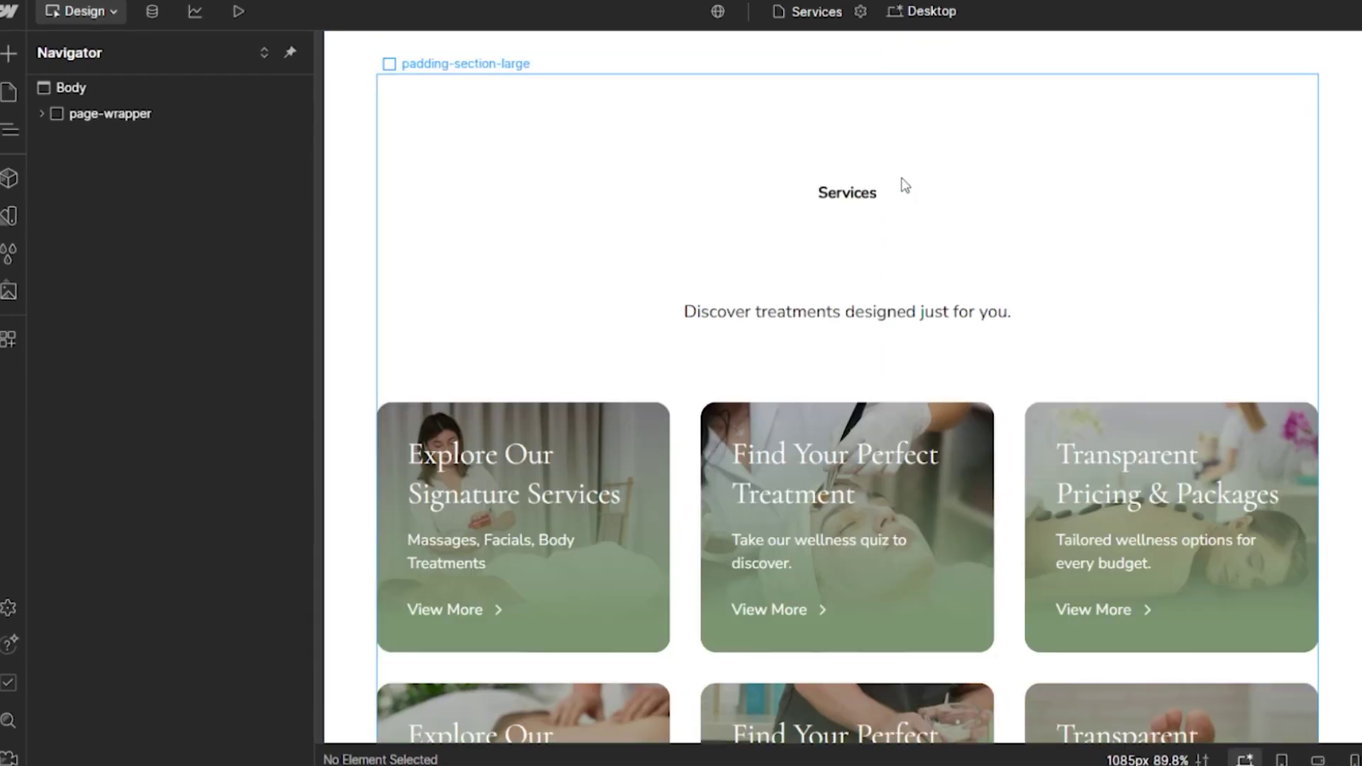
# - Check the image settings of the first service card, and inspect the image overlays of the second and third cards
pyautogui.click(594, 225)
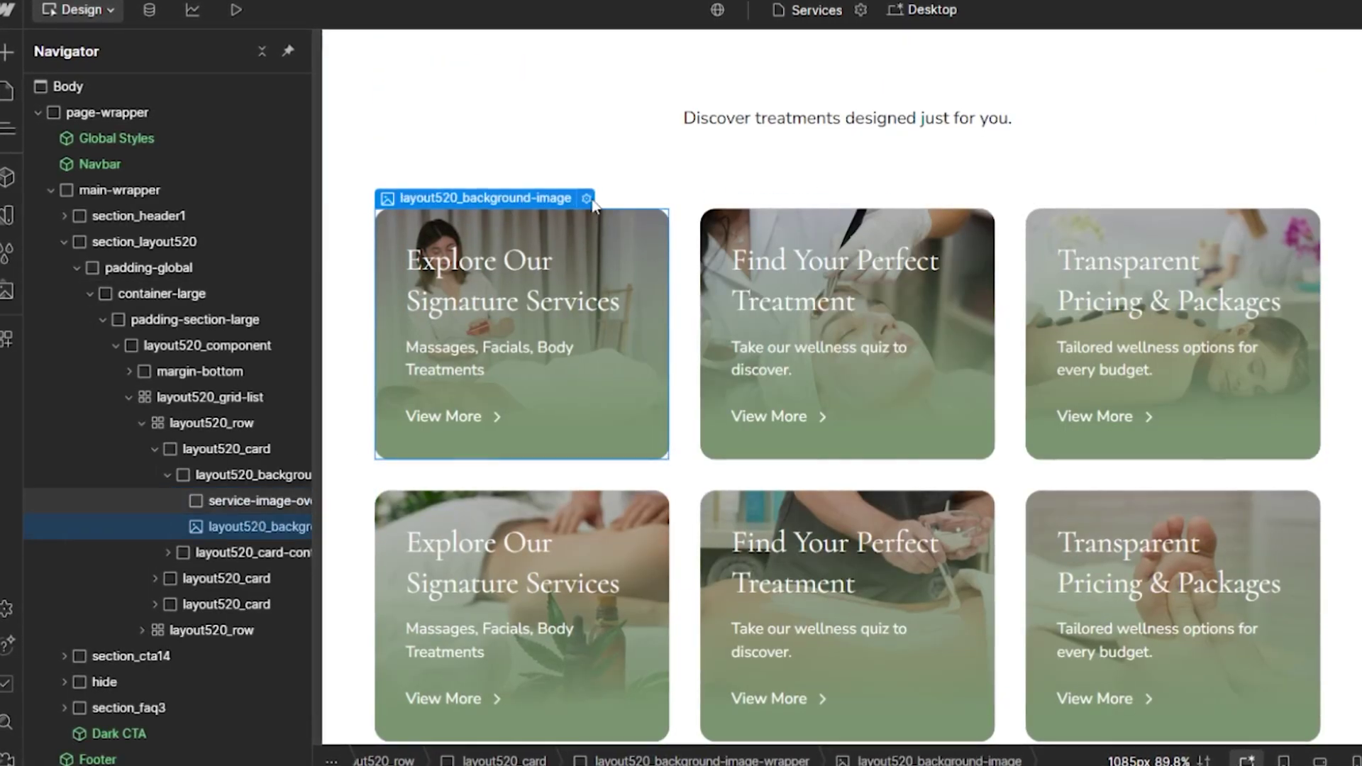
pyautogui.click(587, 200)
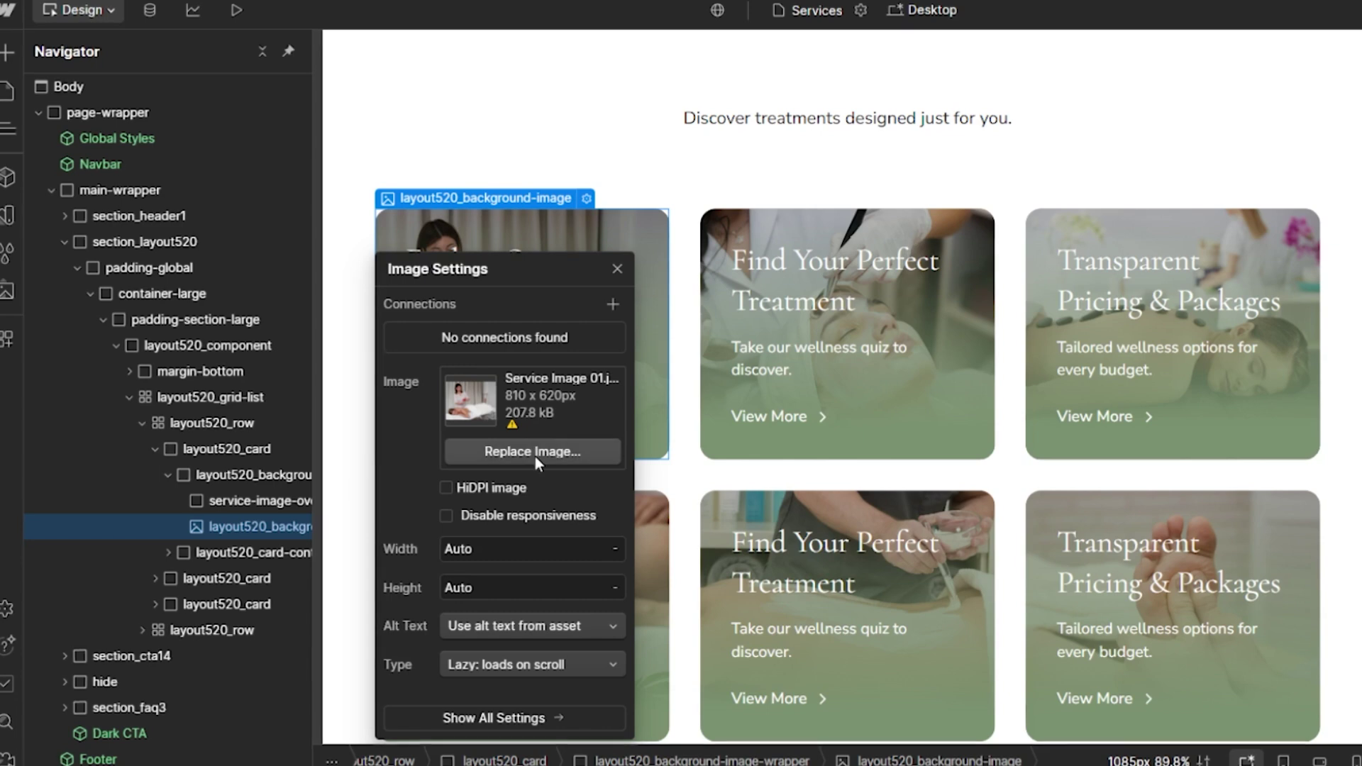
pyautogui.click(618, 269)
pyautogui.click(922, 225)
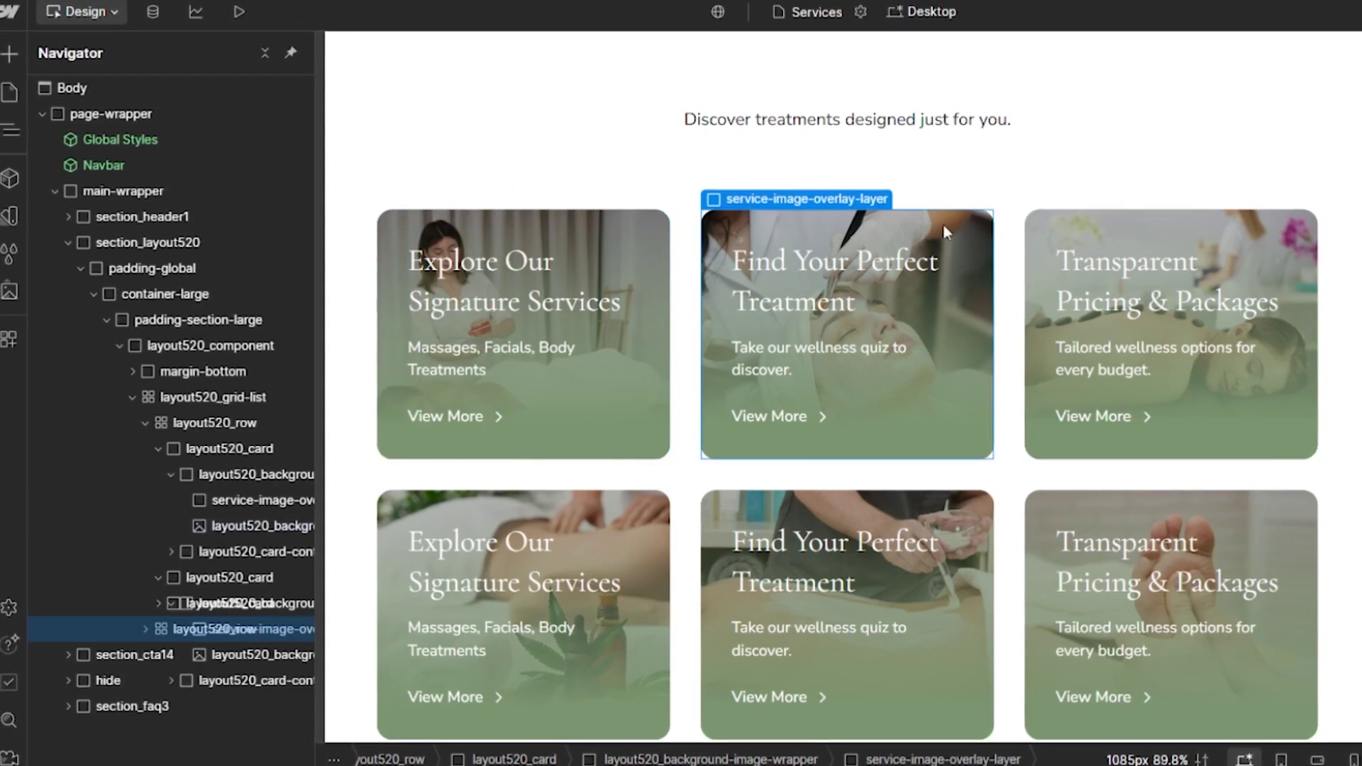
pyautogui.click(1239, 224)
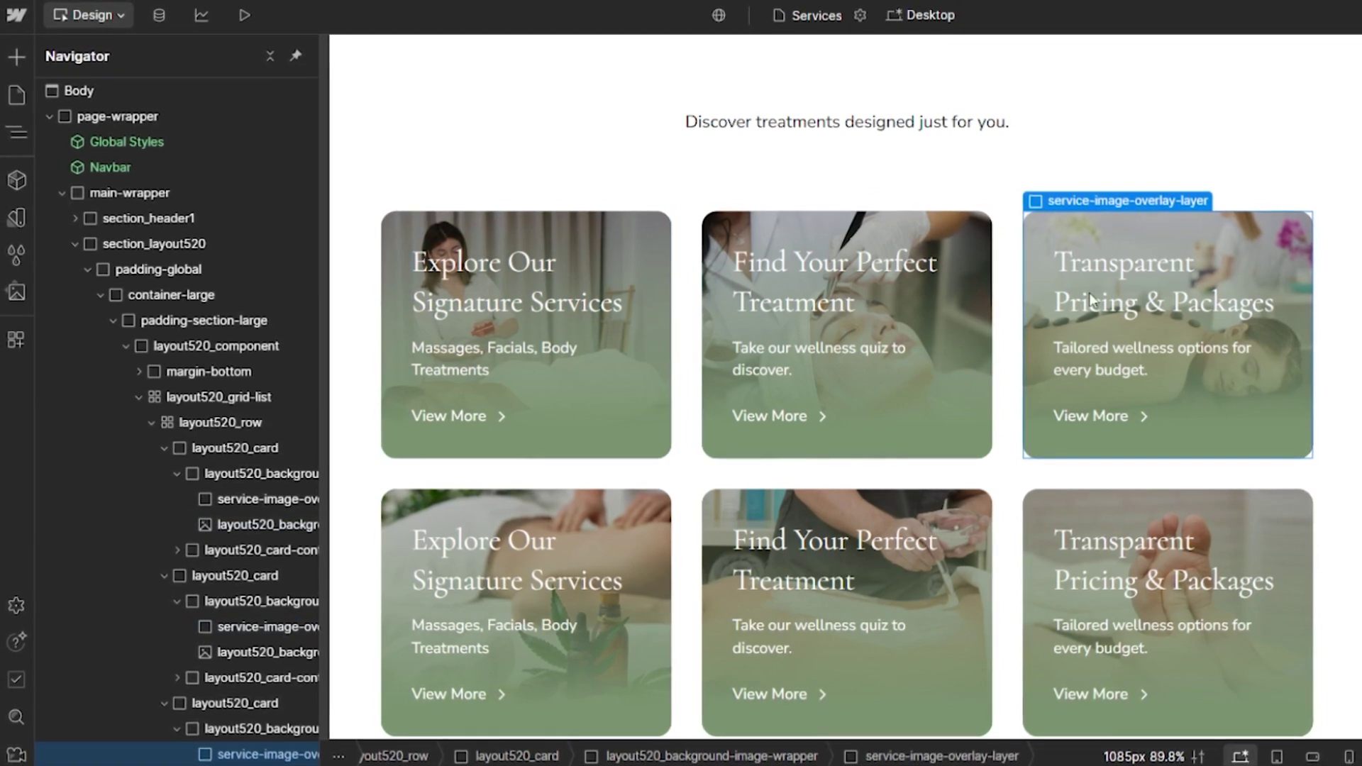
# - Set the first service card's View More link to open the Service Single page in a new tab
pyautogui.scroll(-1, 1088, 292)
pyautogui.click(492, 317)
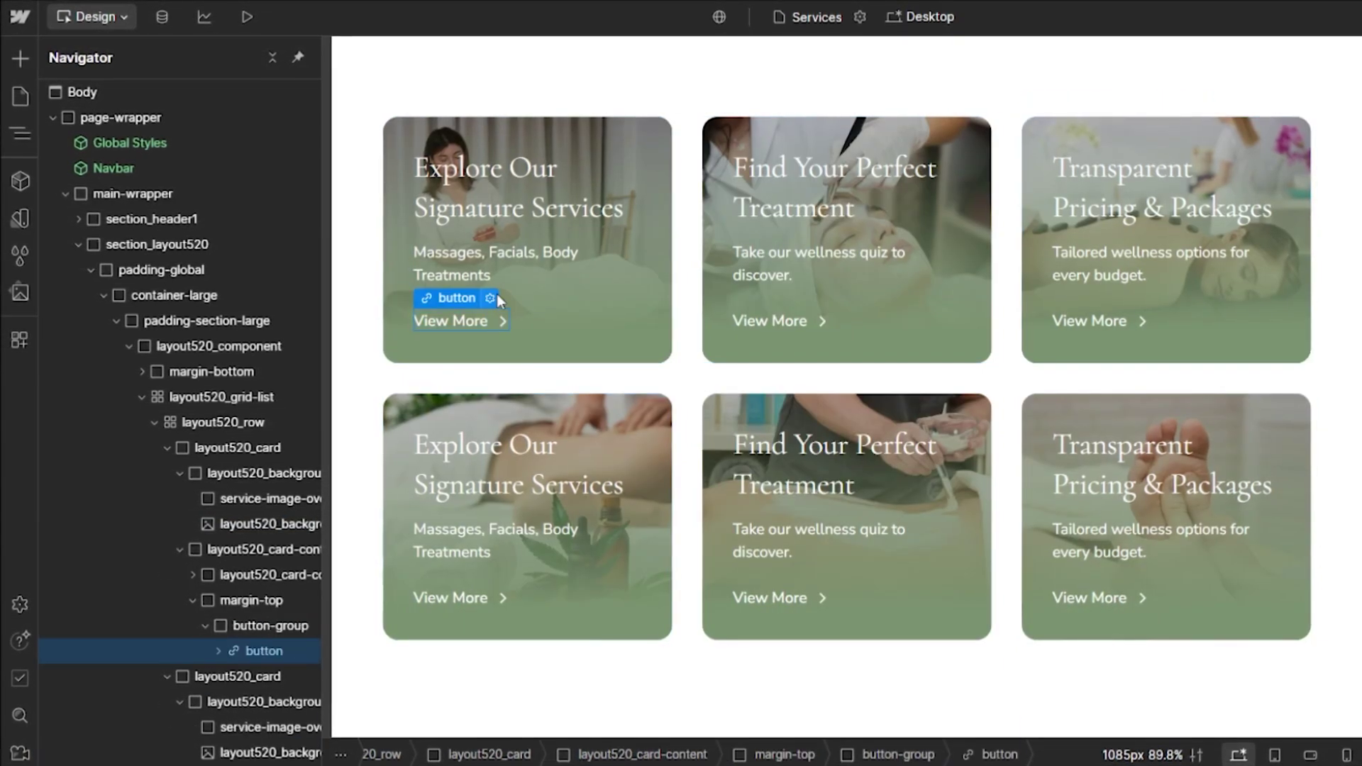
pyautogui.click(490, 298)
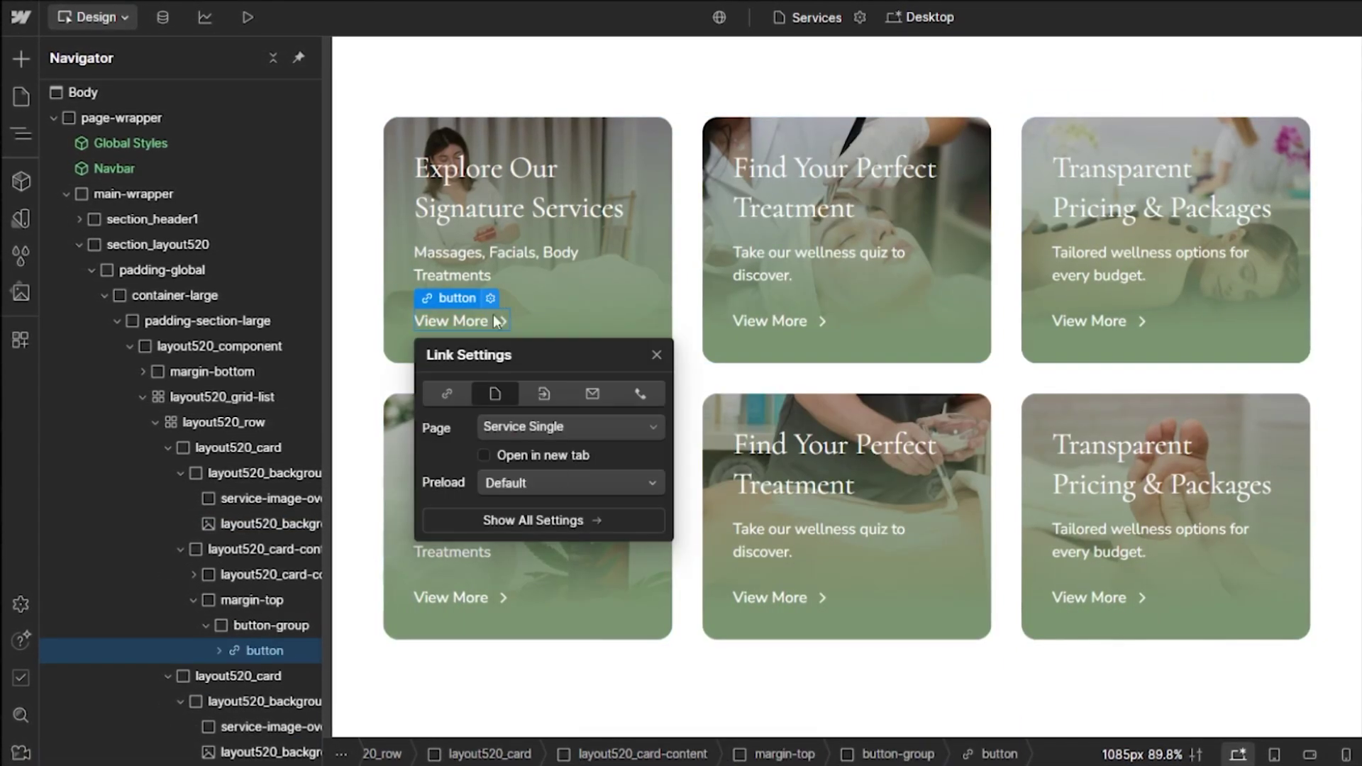
pyautogui.click(606, 427)
pyautogui.press('Escape')
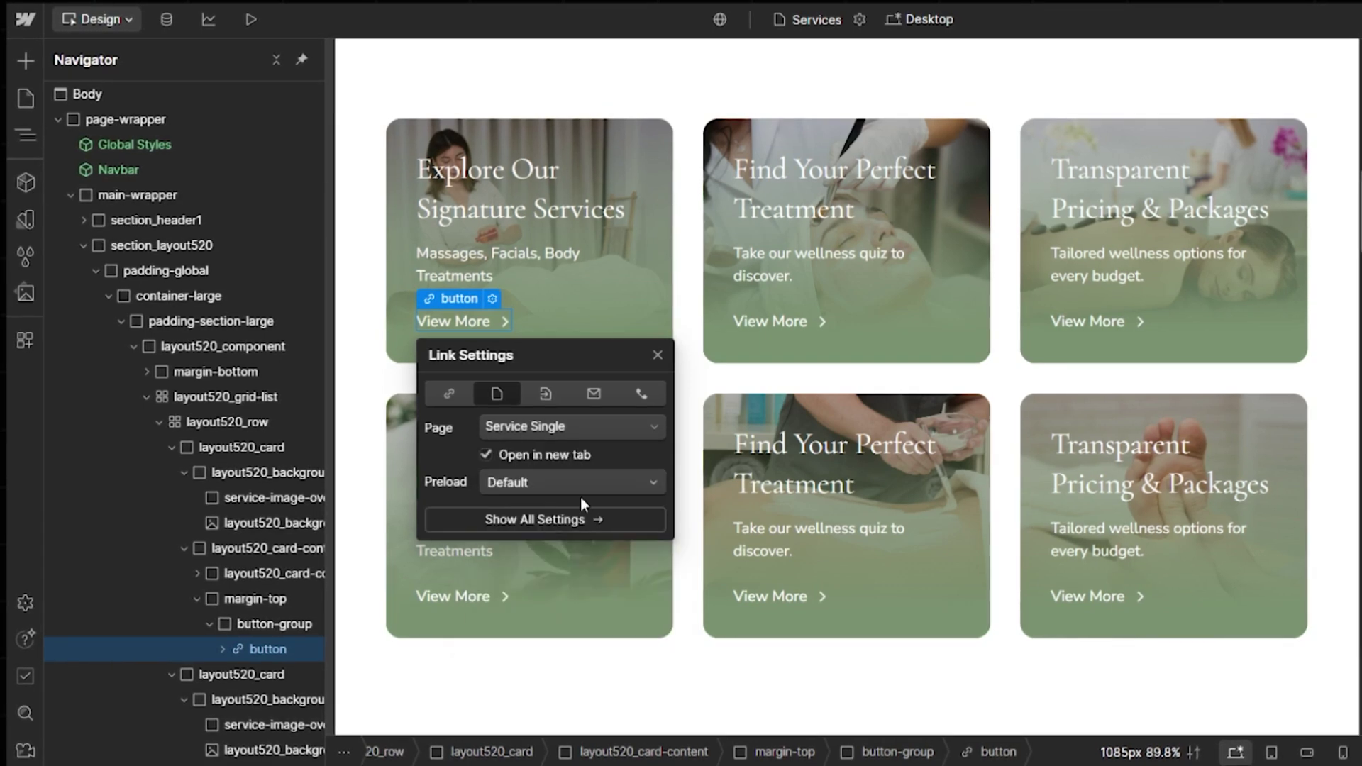
# - Inspect the link settings of the second service card's View More button
pyautogui.click(809, 319)
pyautogui.click(810, 299)
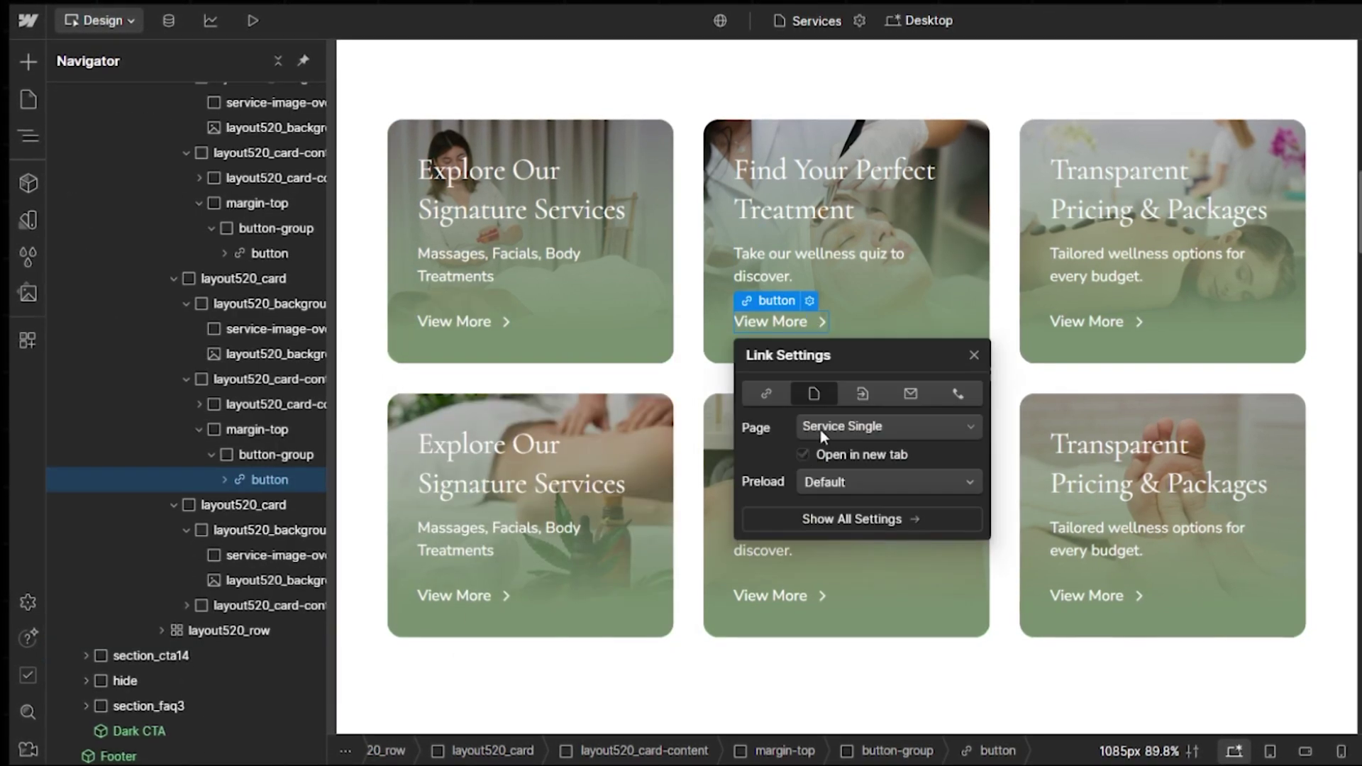
pyautogui.click(973, 266)
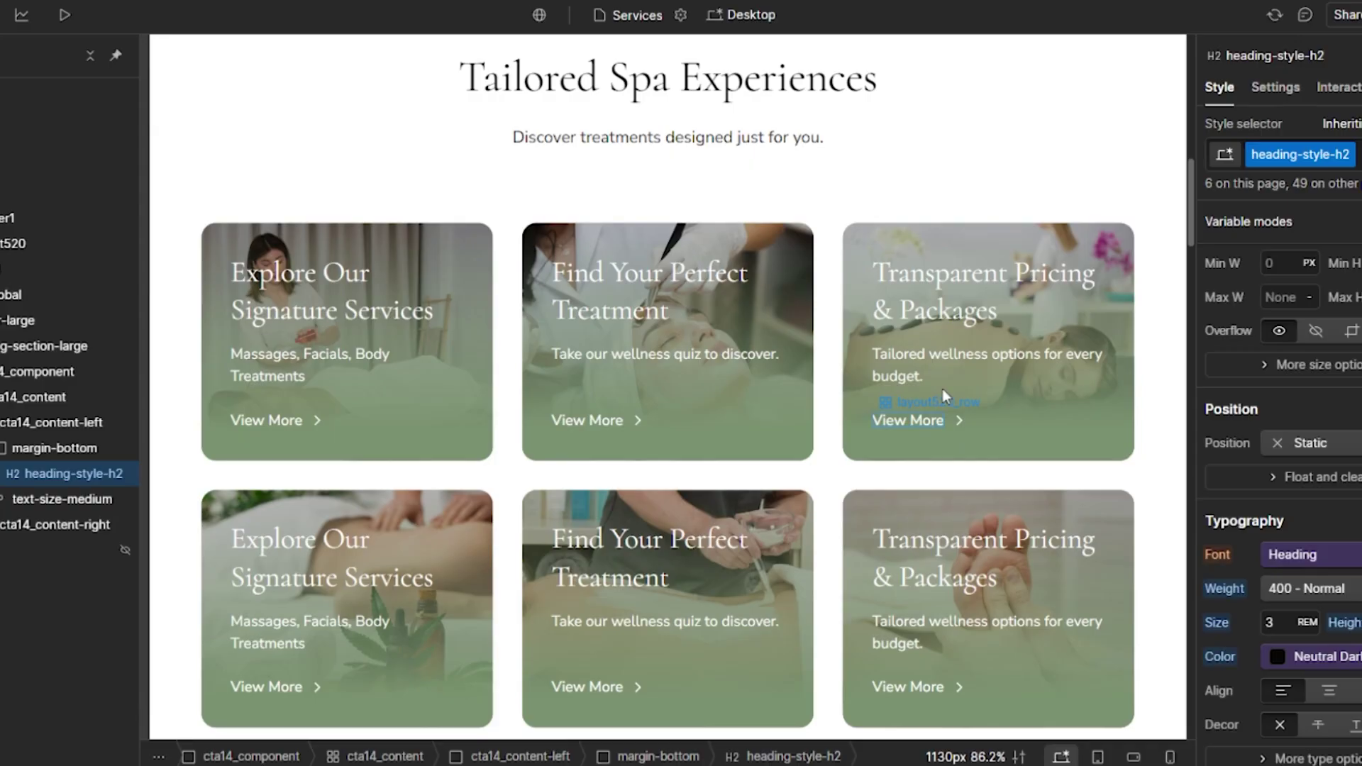
# - Go to the Find Your Perfect Treatment section and examine its description and the multi-step wellness form
pyautogui.scroll(-8, 942, 389)
pyautogui.scroll(-3, 999, 374)
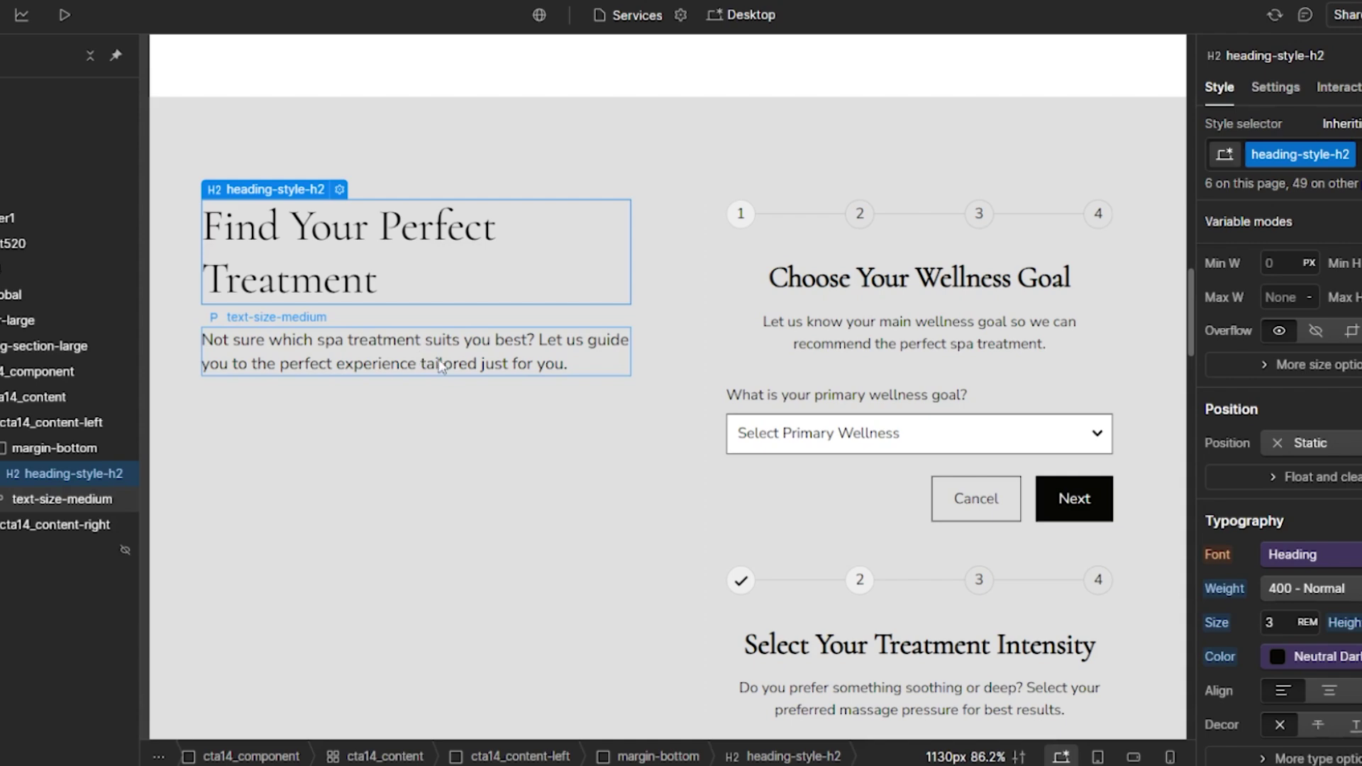
pyautogui.press('Down')
pyautogui.scroll(-2, 966, 312)
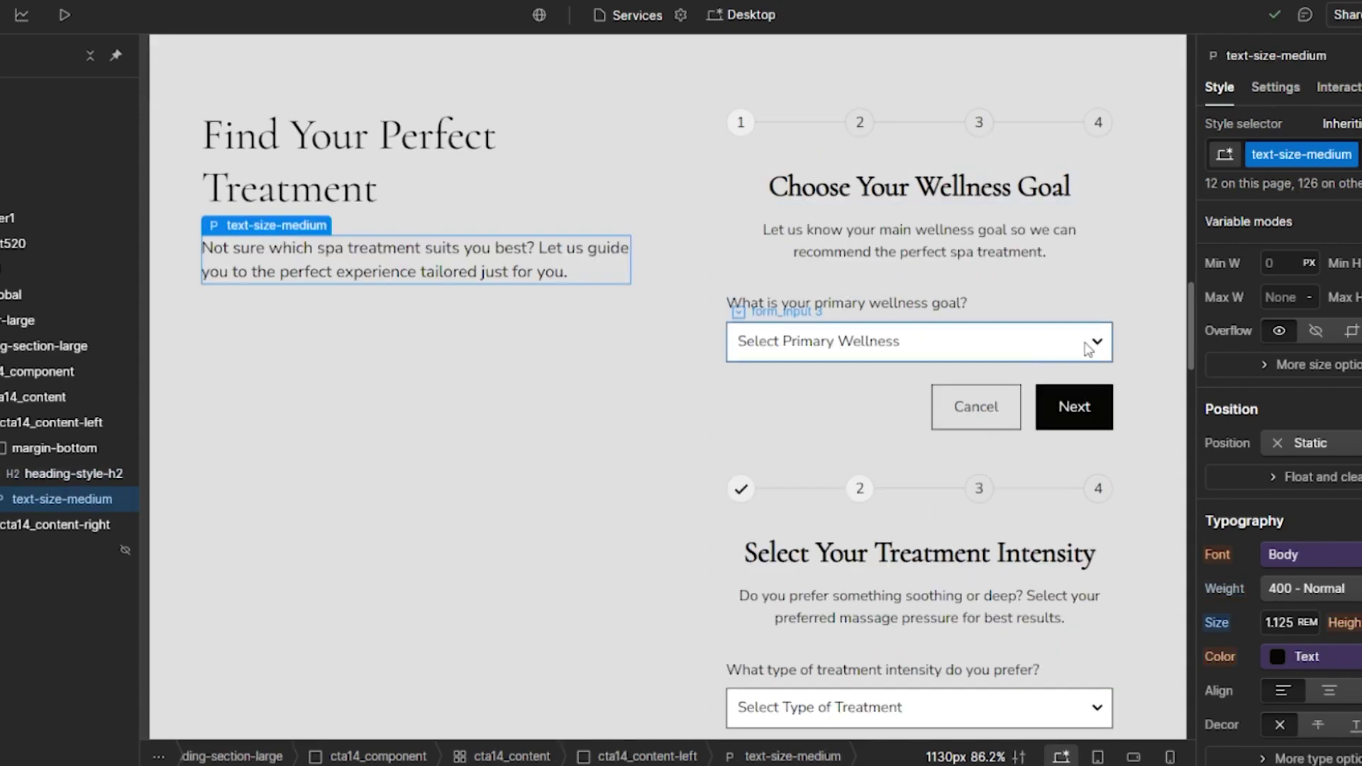
# - Allow multiple selection on the Primary Wellness field in the form's first step
pyautogui.click(801, 310)
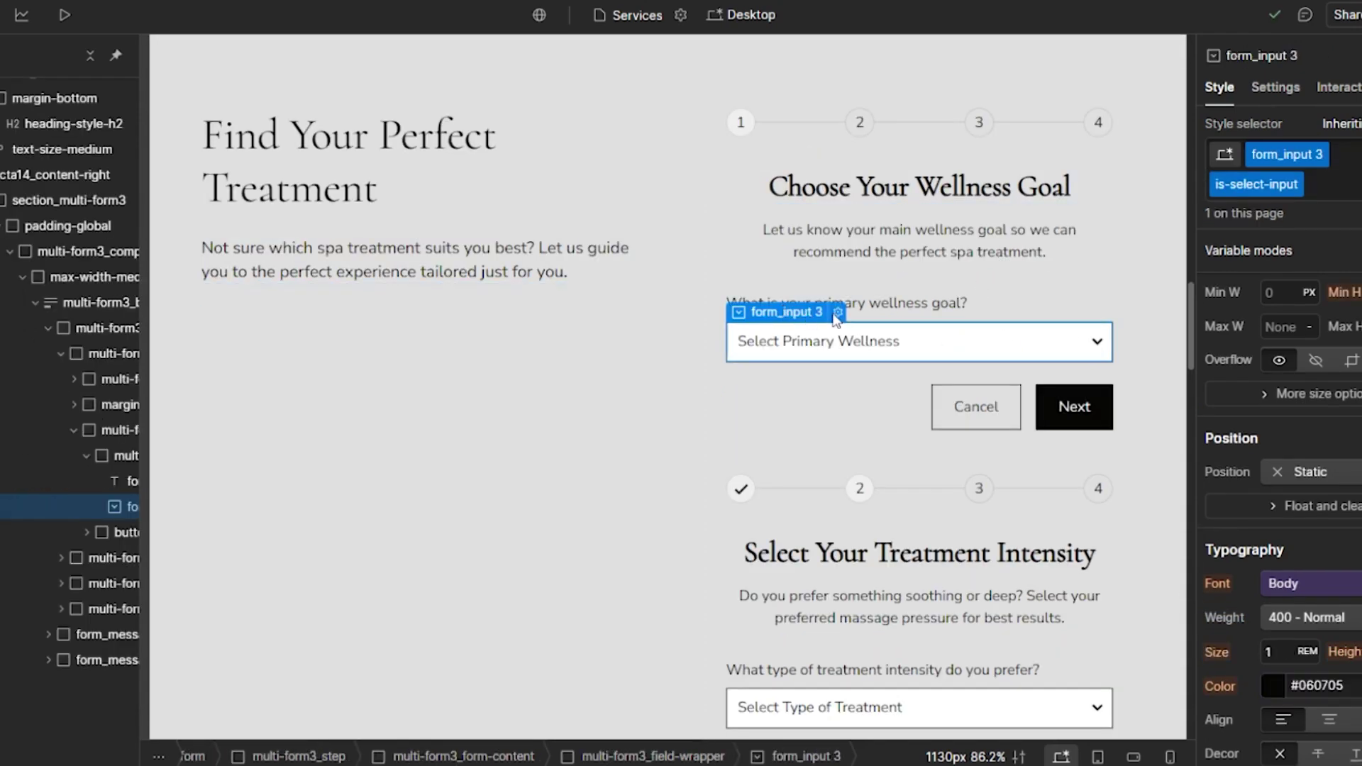
pyautogui.click(838, 313)
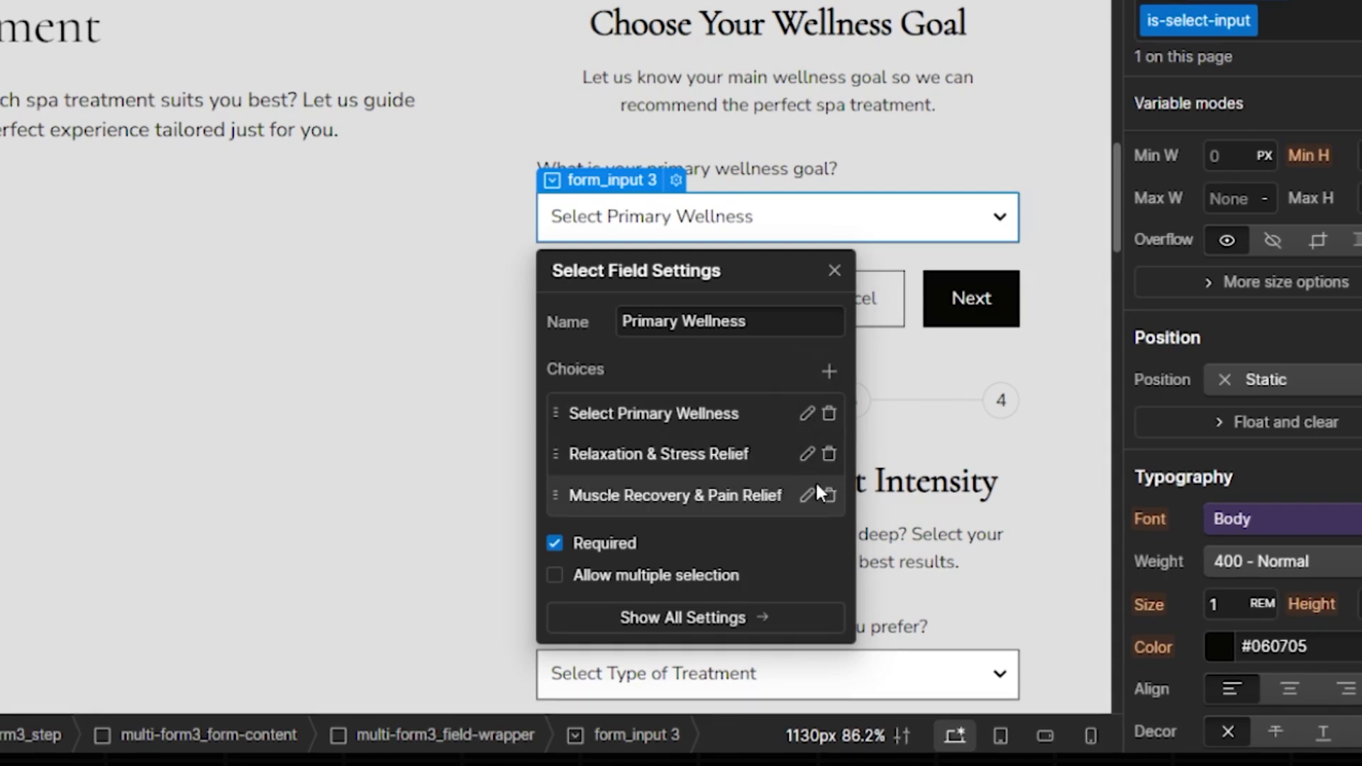
pyautogui.click(555, 573)
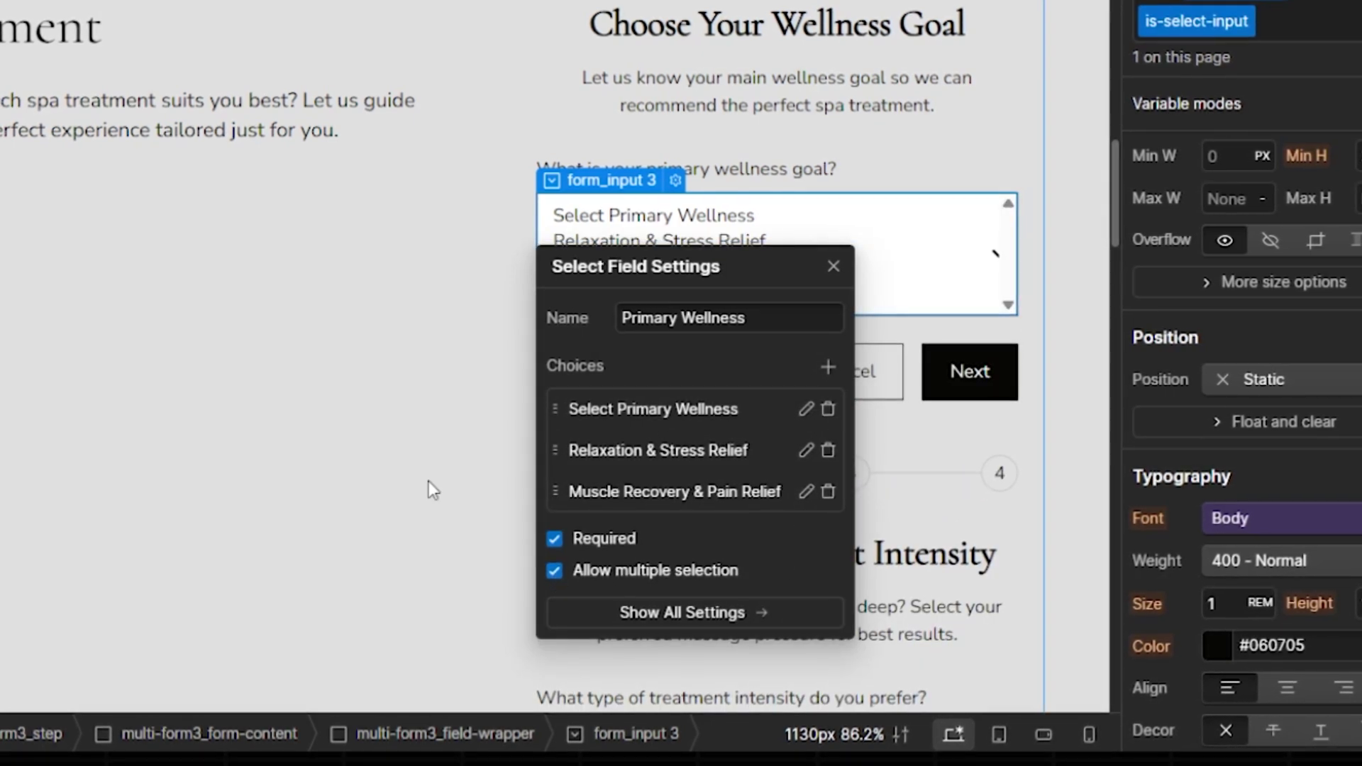
pyautogui.click(834, 266)
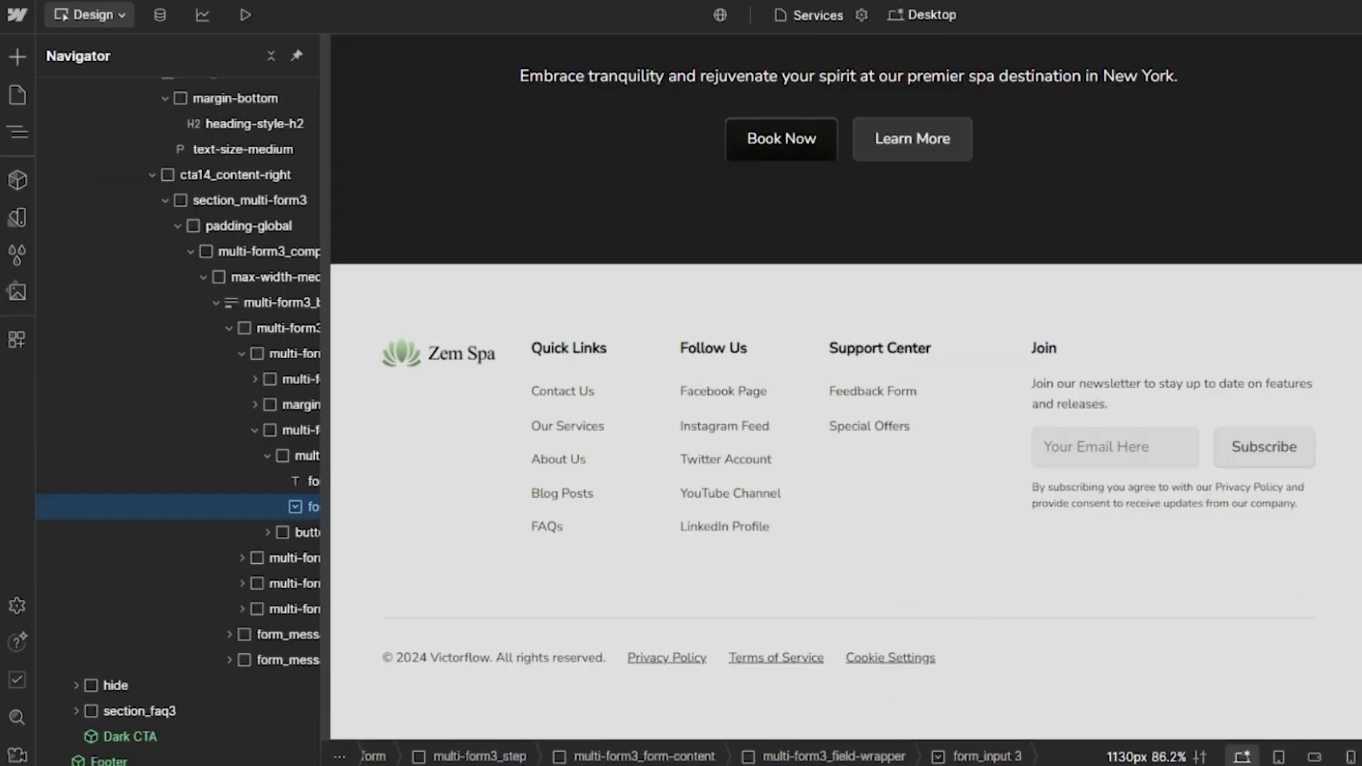
# - Select the footer on the Services page and open the Service Single page
pyautogui.click(109, 760)
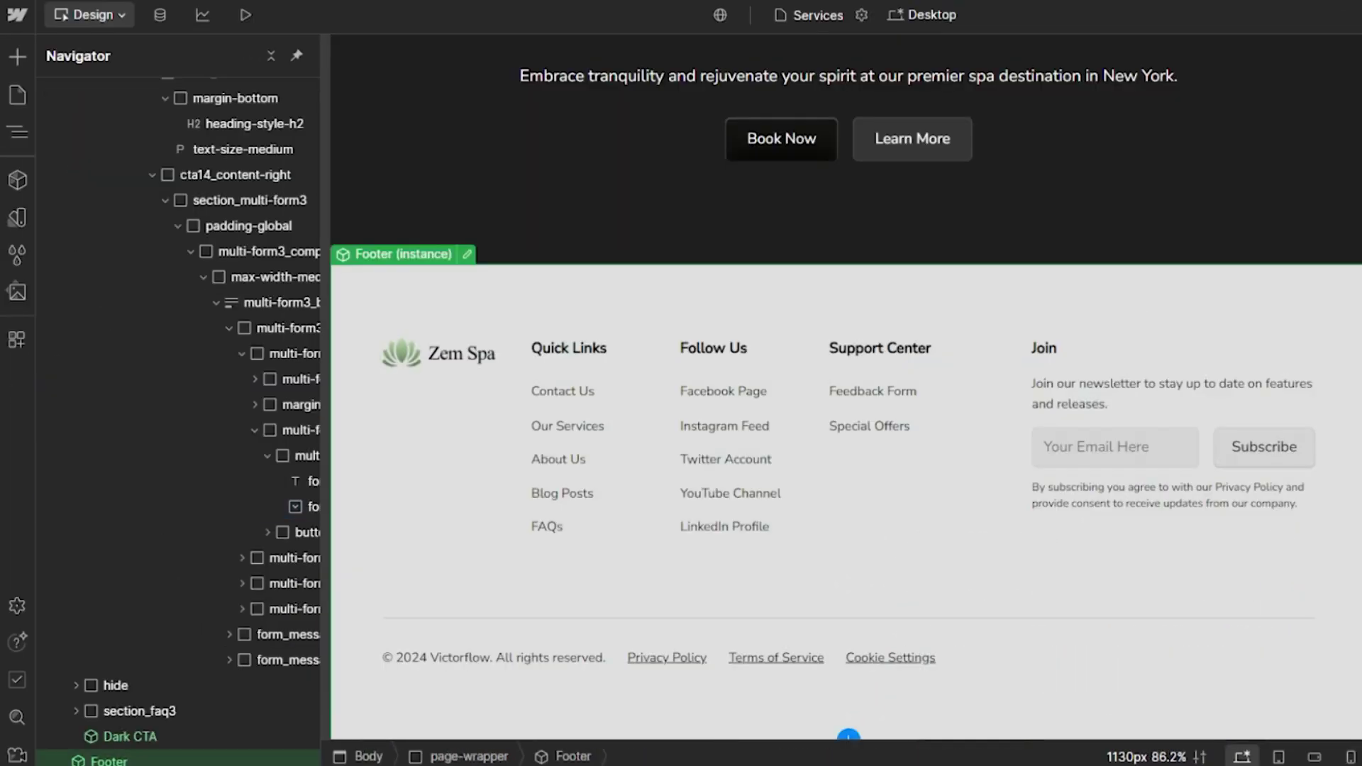
pyautogui.click(29, 91)
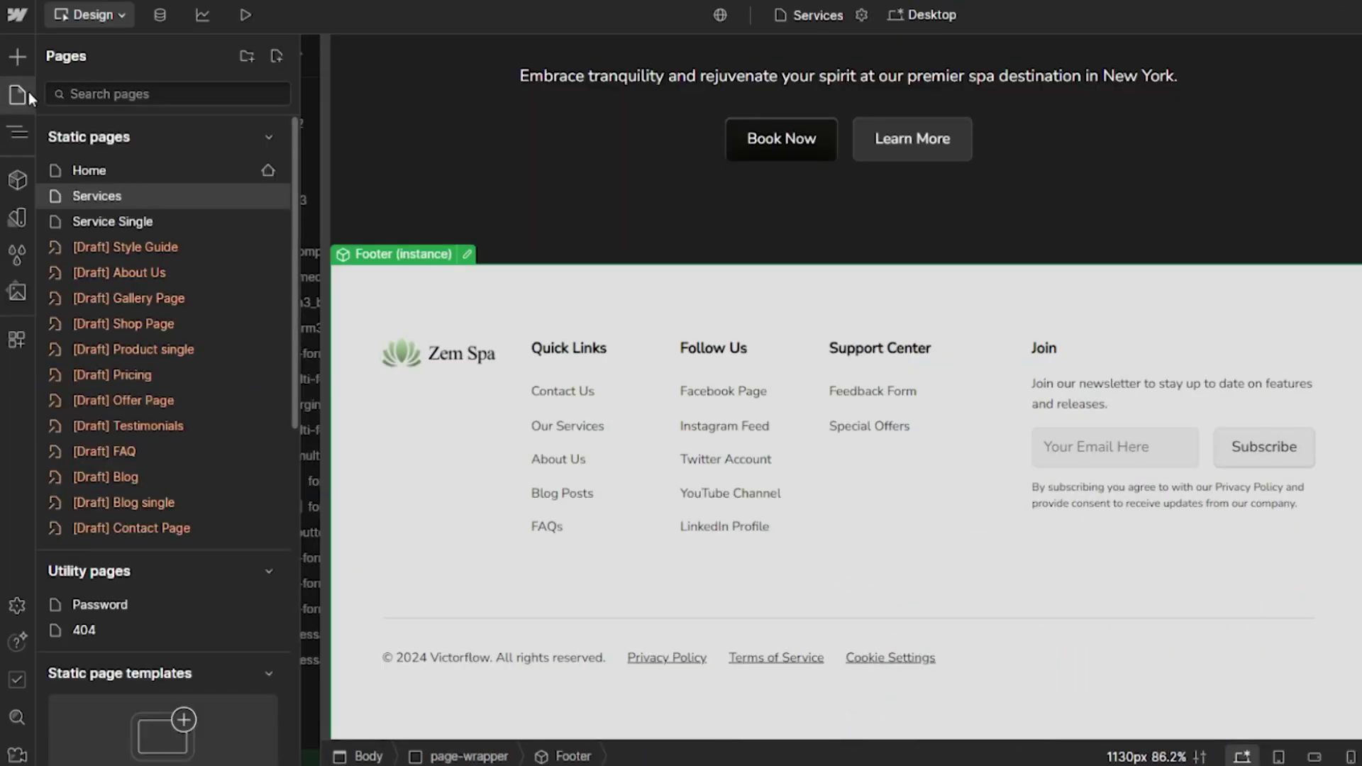
pyautogui.click(94, 222)
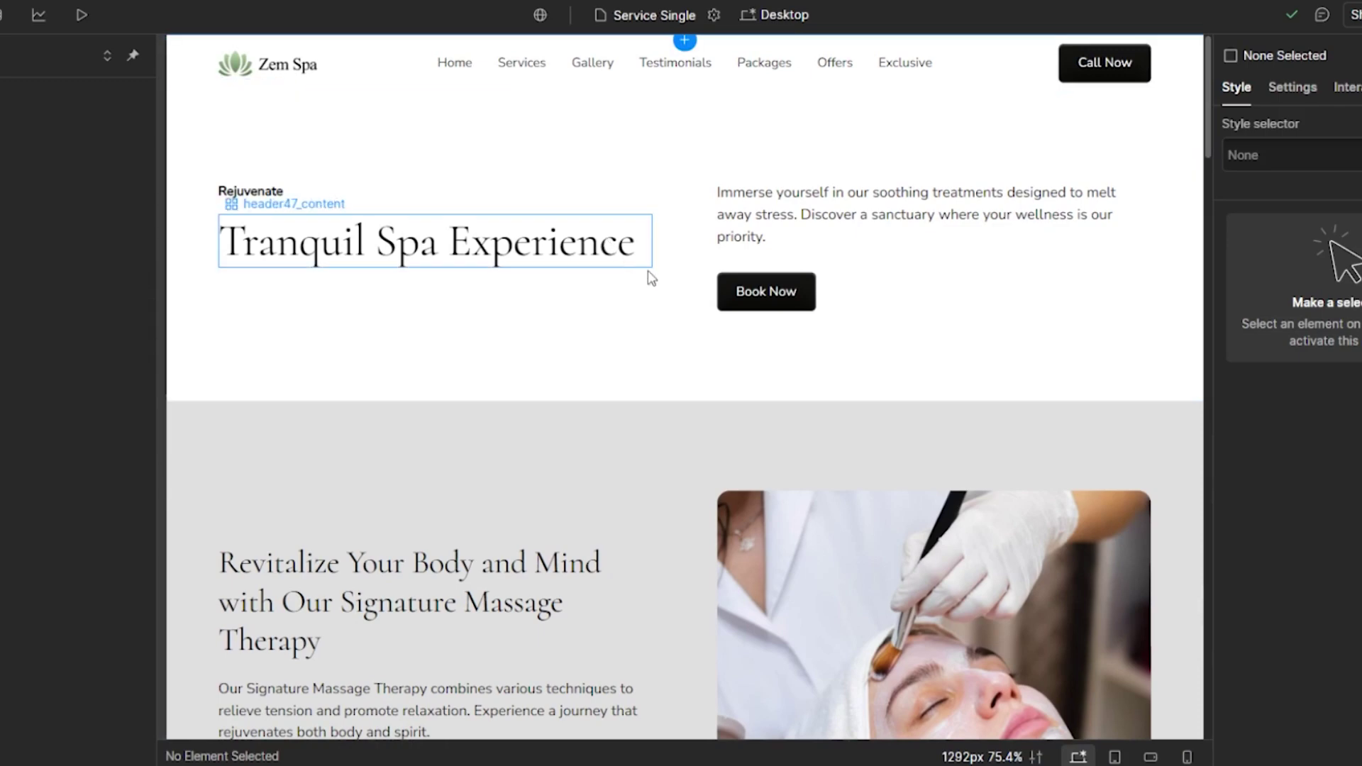
# - Check the image settings of the picture in the Signature Massage Therapy section
pyautogui.scroll(-3, 457, 269)
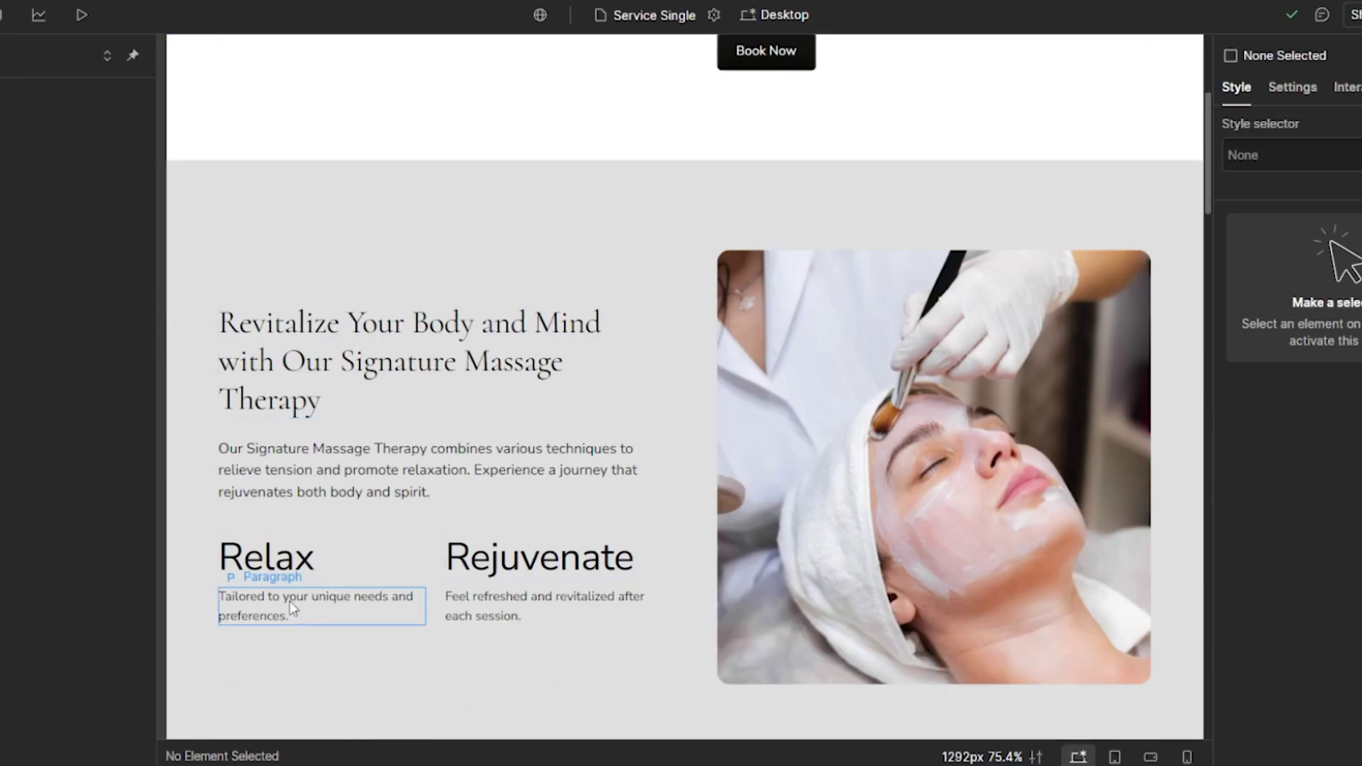
pyautogui.click(852, 270)
pyautogui.click(843, 242)
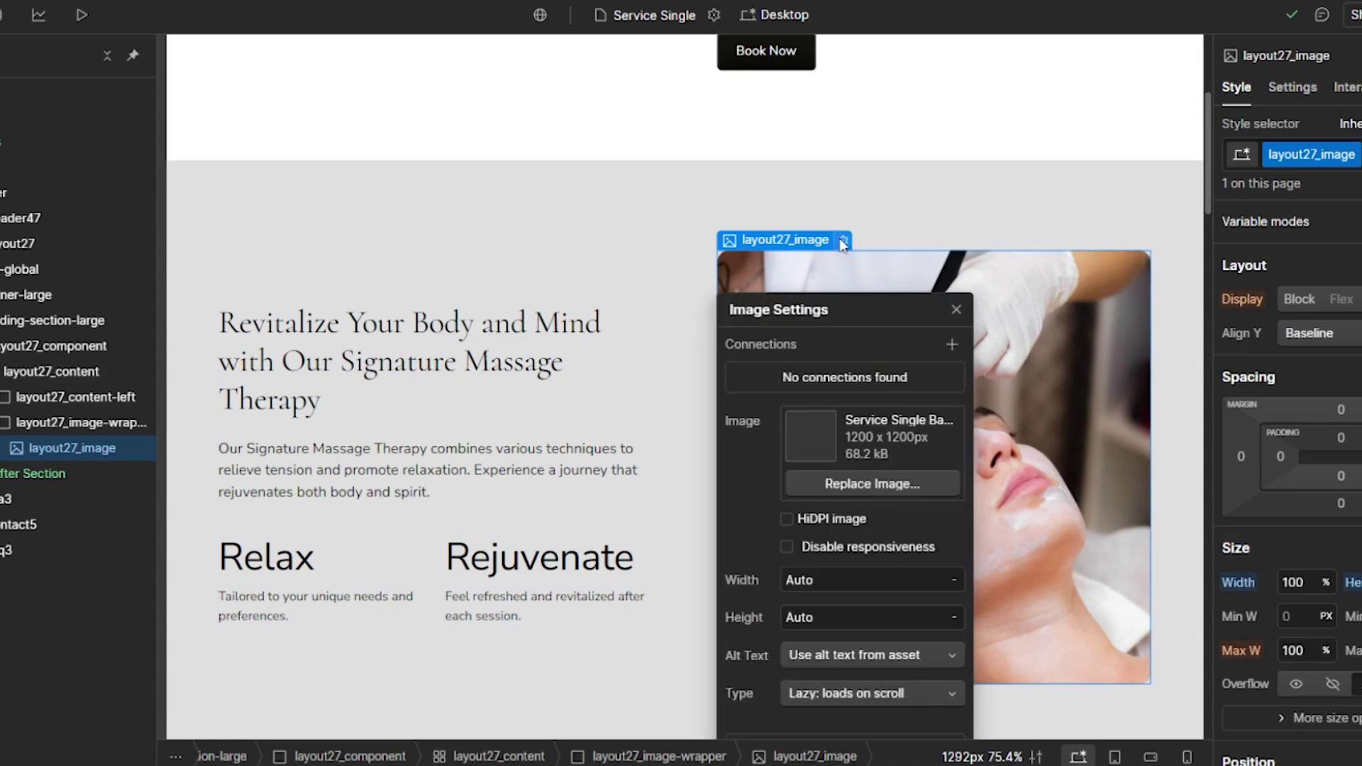
pyautogui.click(955, 310)
# - Enter the Before & After Section component and check the image settings of the first Transformation Gallery picture
pyautogui.scroll(-9, 954, 309)
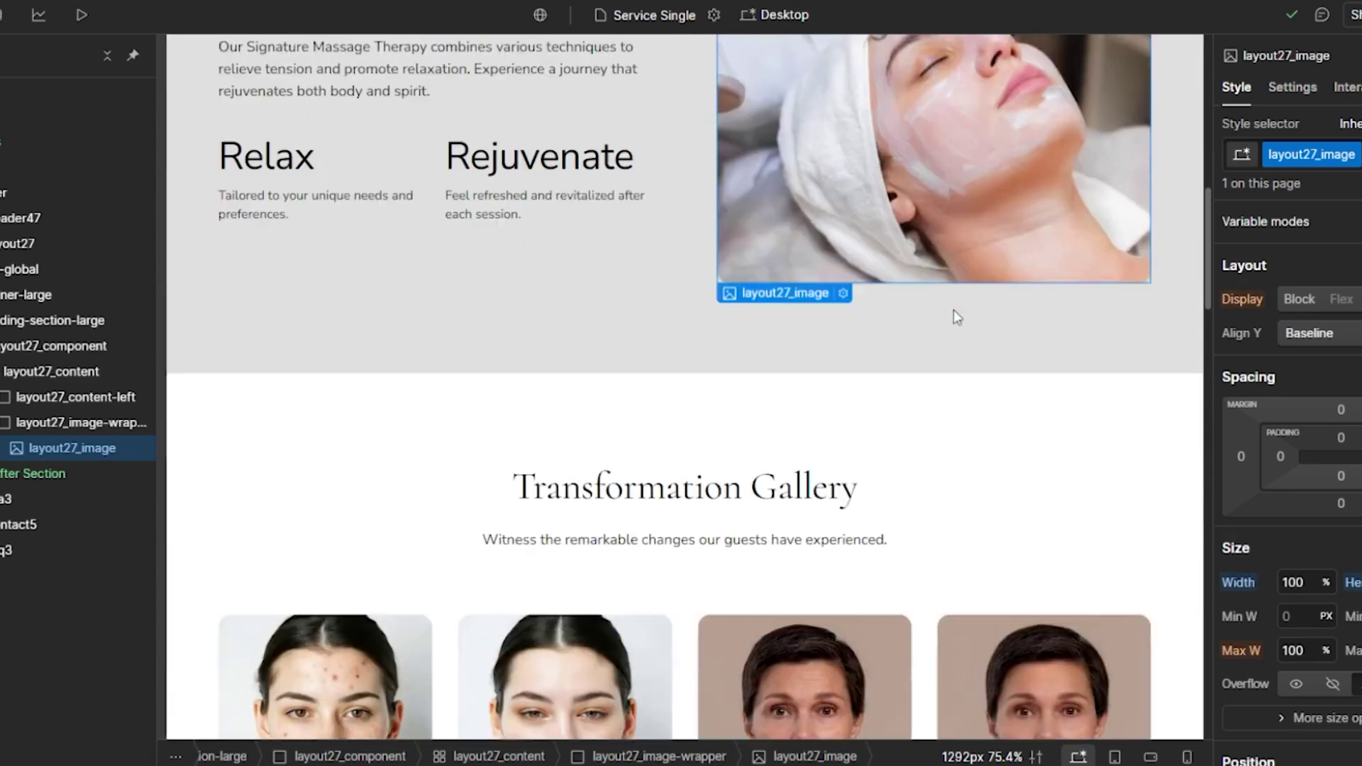
pyautogui.press('Escape')
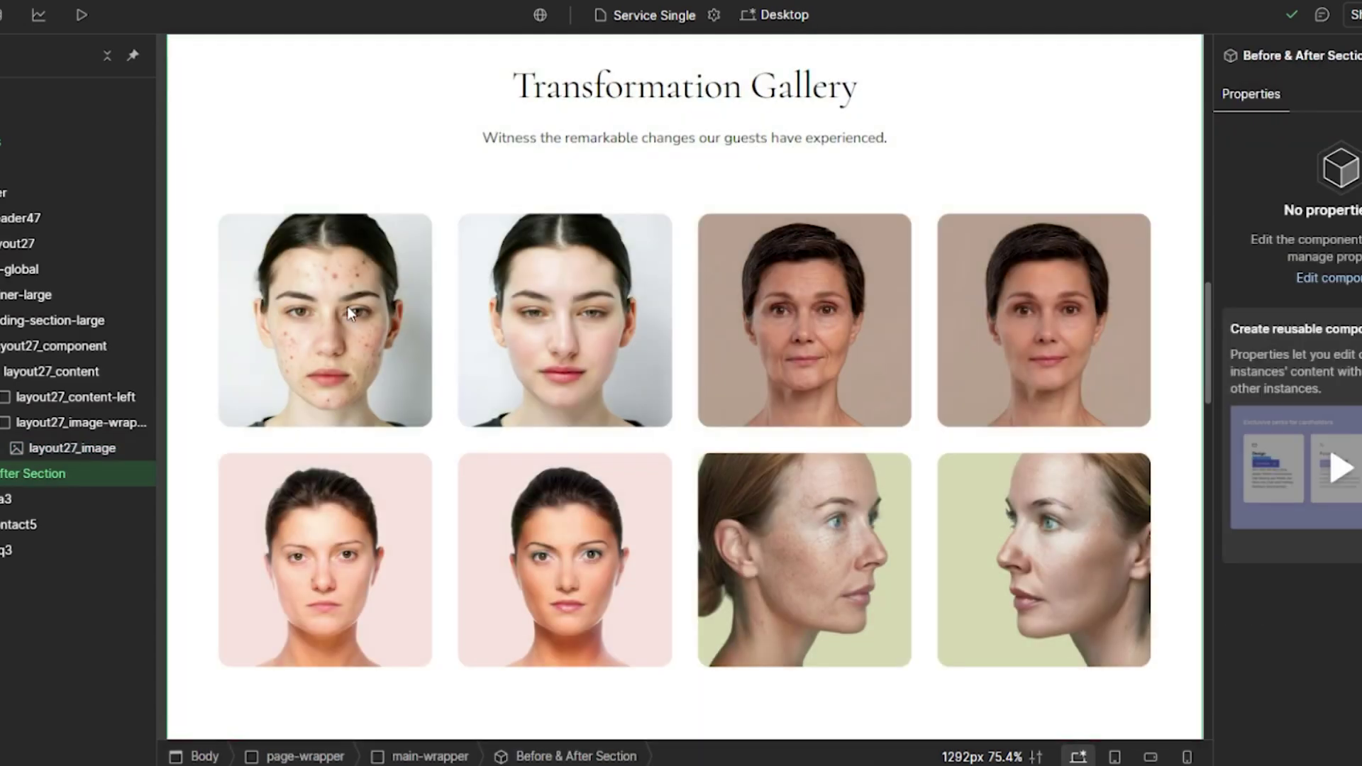
pyautogui.doubleClick(348, 307)
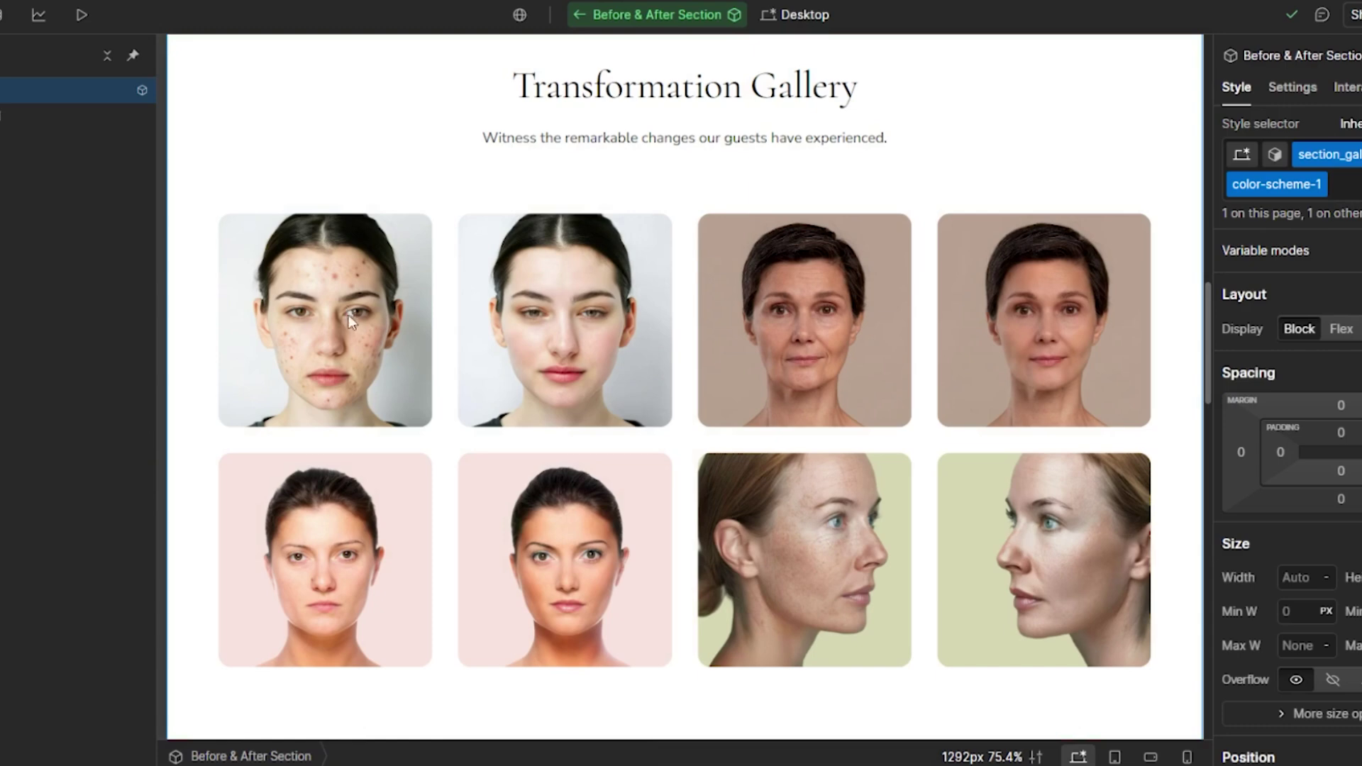
pyautogui.doubleClick(349, 318)
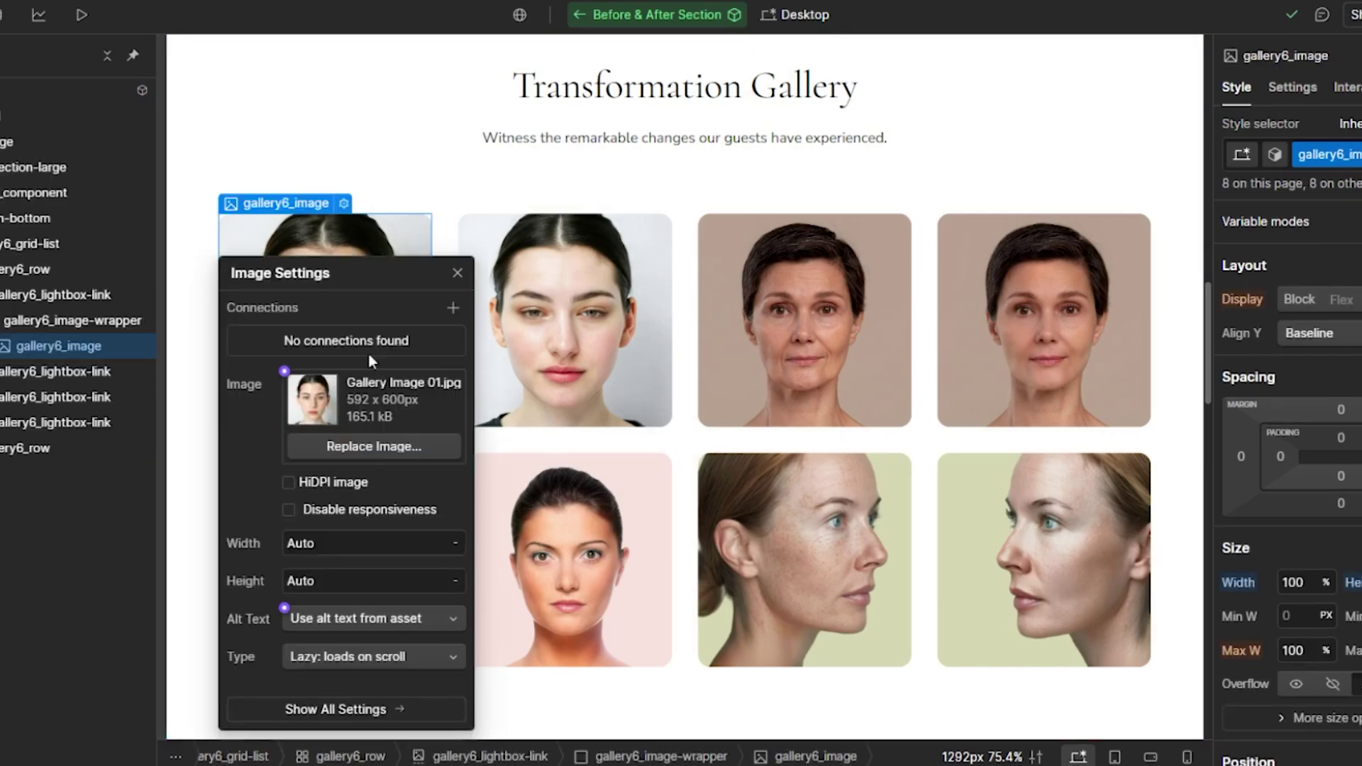
pyautogui.click(458, 273)
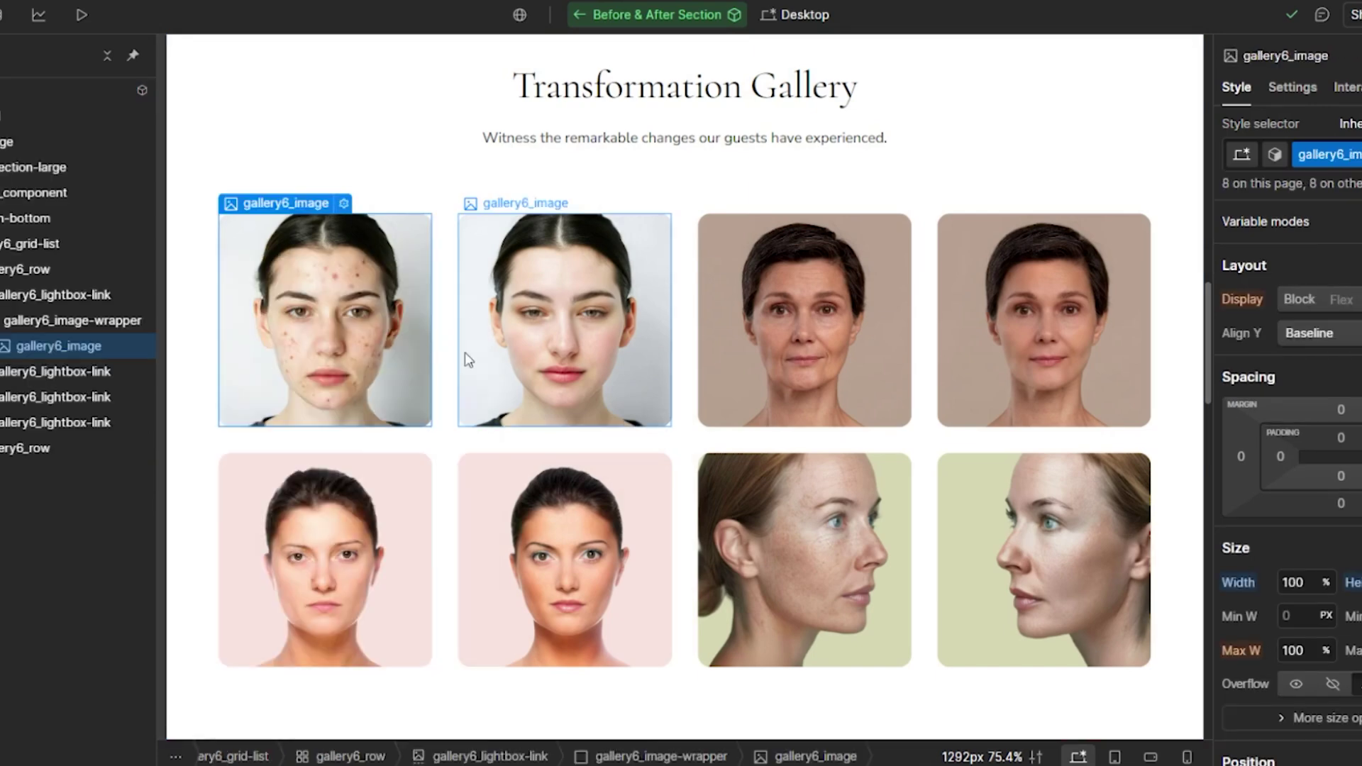
# - Leave the gallery component and set the Schedule Your Call Today heading's text color to the White variable
pyautogui.scroll(-6, 767, 322)
pyautogui.click(412, 309)
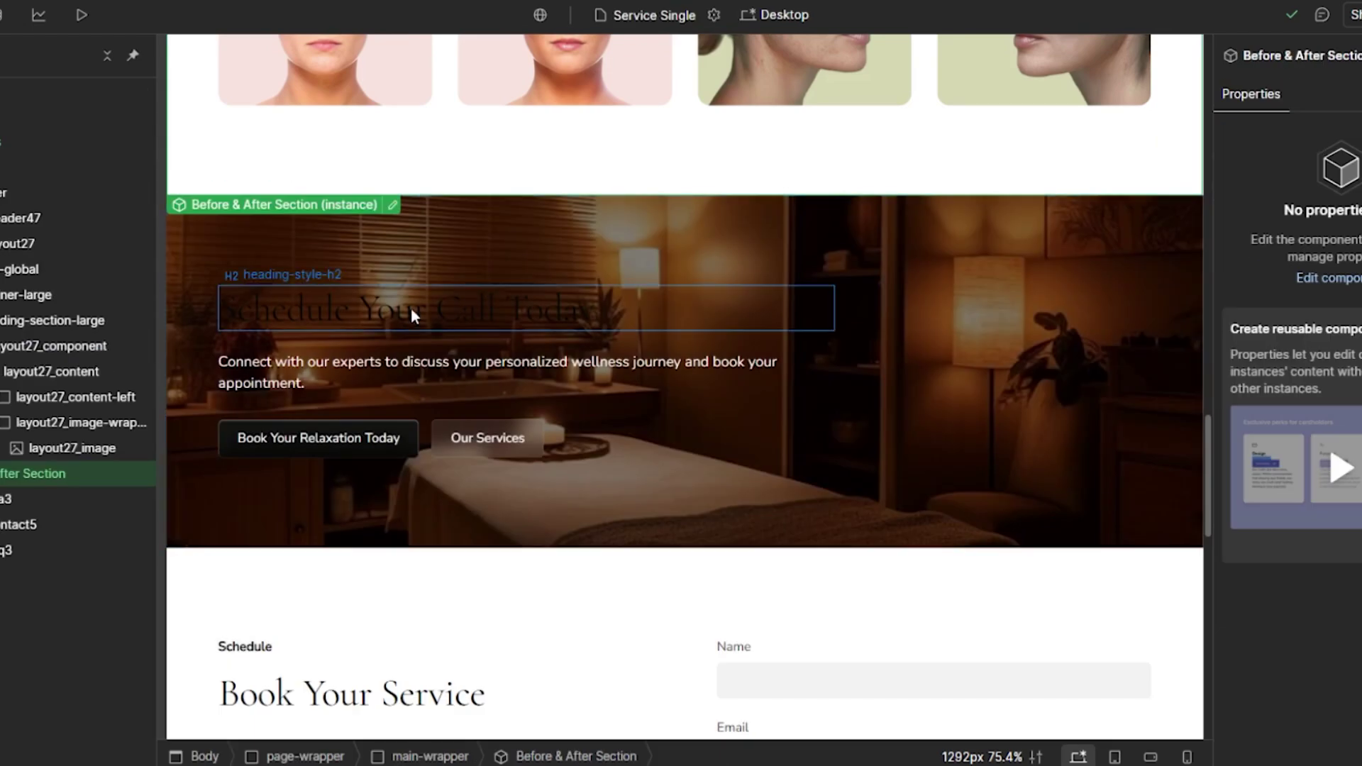
pyautogui.click(412, 308)
pyautogui.doubleClick(412, 309)
pyautogui.scroll(-3, 1231, 738)
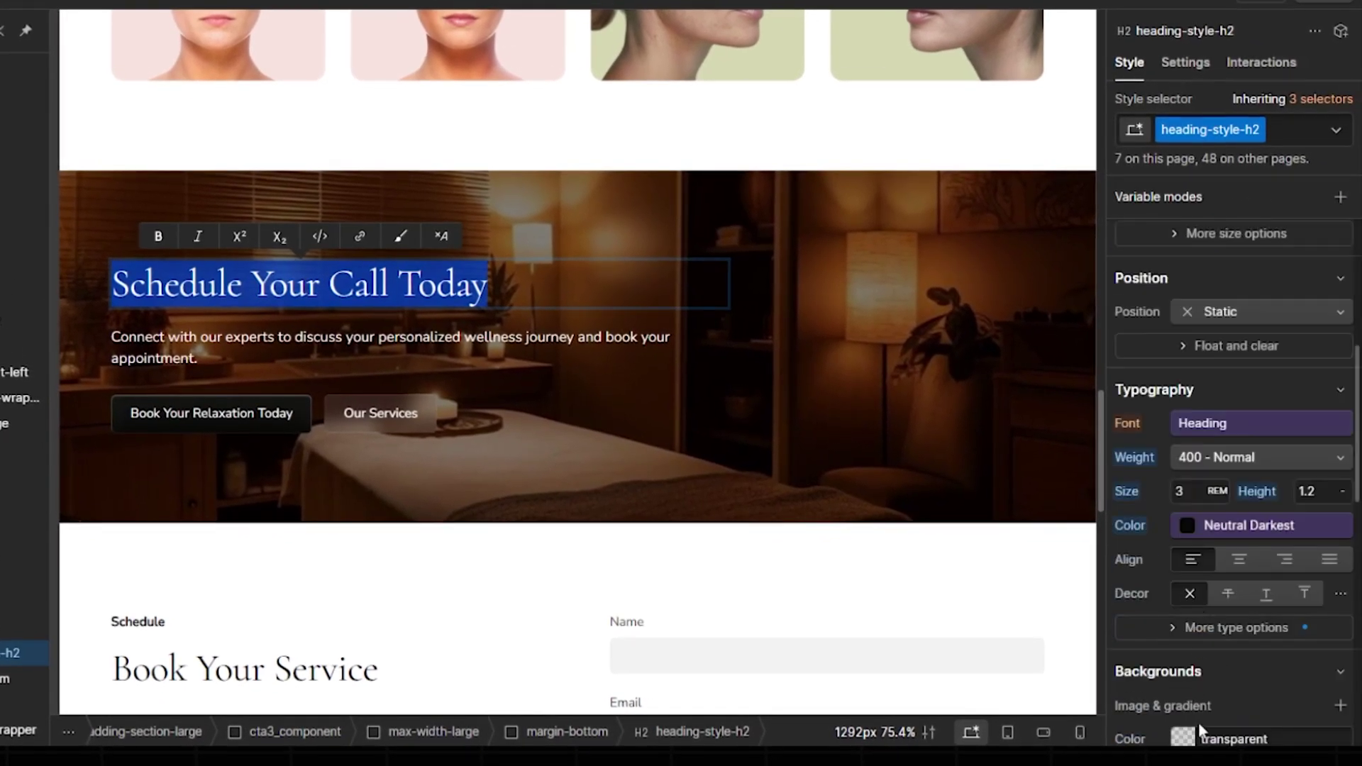
pyautogui.click(1193, 526)
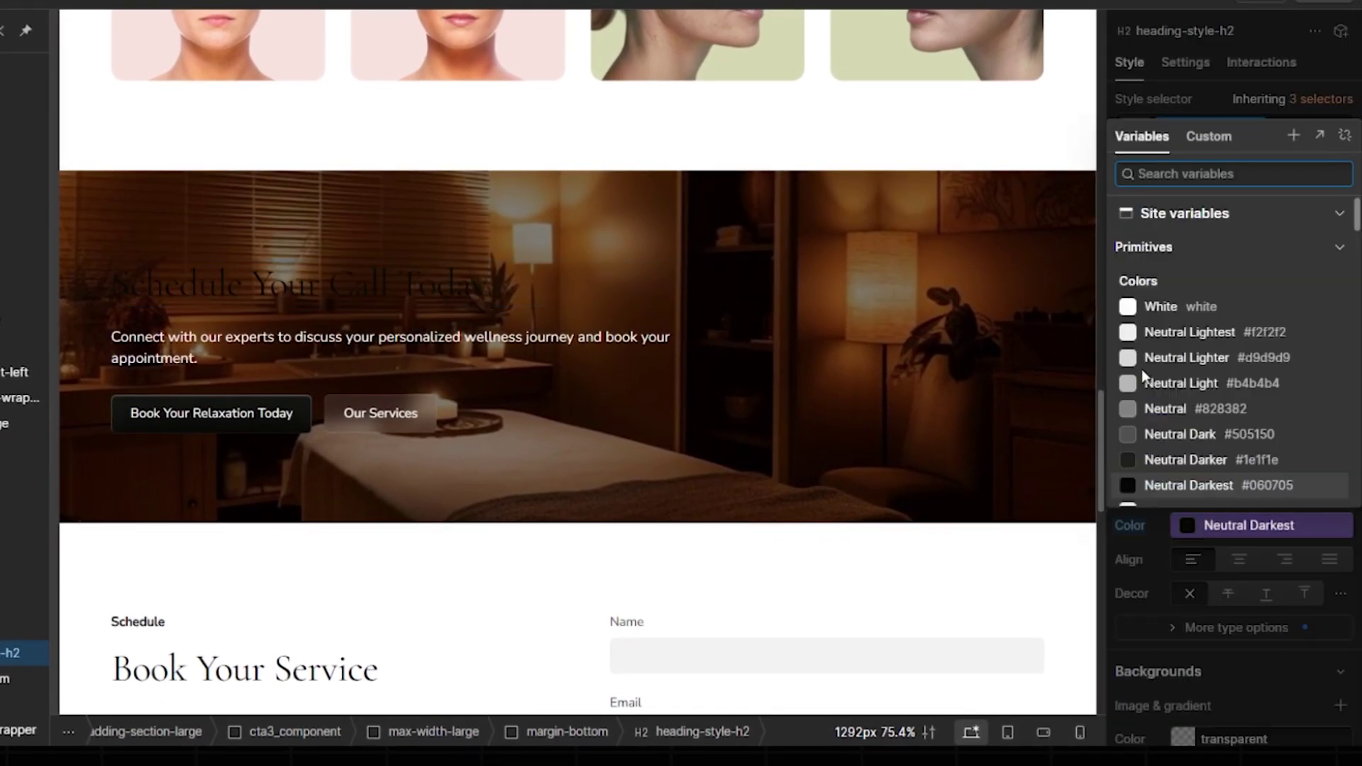
pyautogui.click(1124, 305)
# - Switch the Book Your Relaxation Today button's link type to Phone, leaving the number blank
pyautogui.click(305, 347)
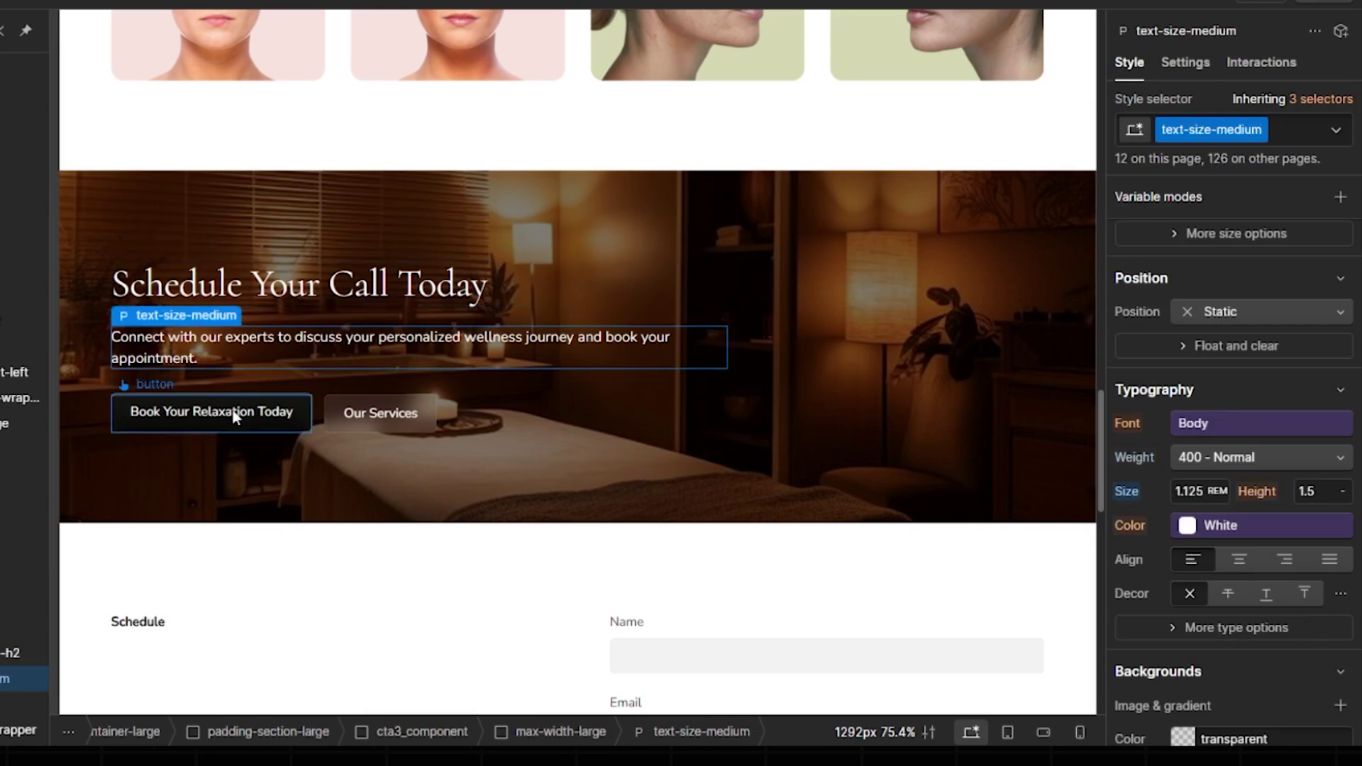
pyautogui.click(264, 405)
pyautogui.click(190, 383)
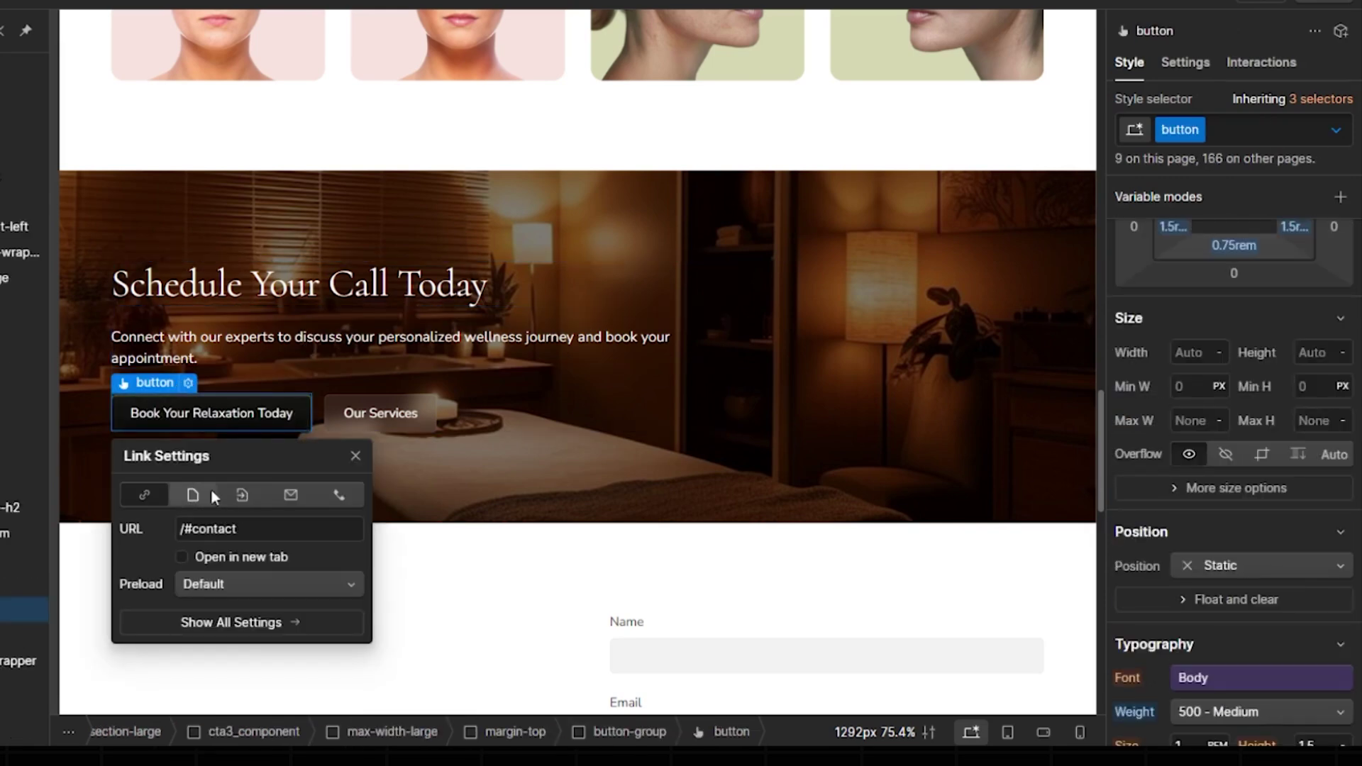
pyautogui.click(340, 496)
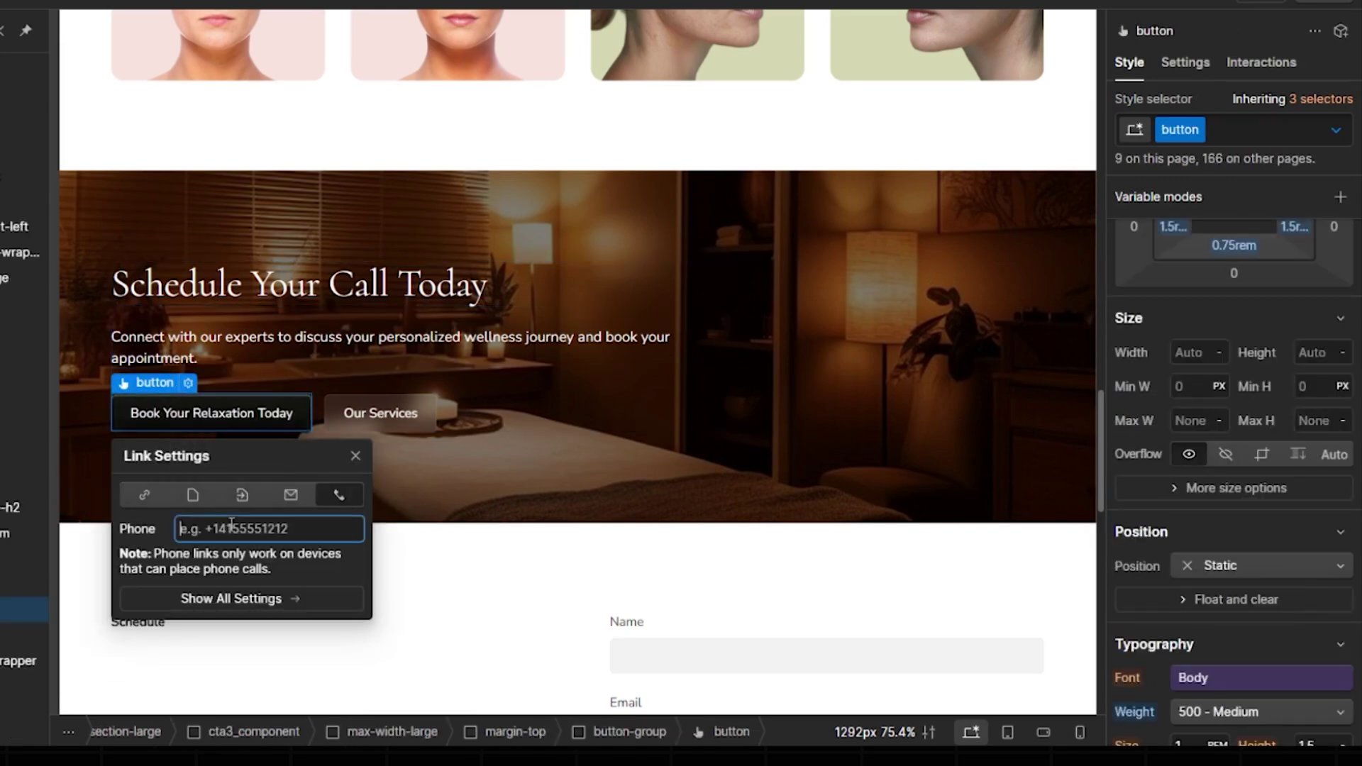
pyautogui.click(352, 458)
# - Review the contact form, FAQ and footer on the Service Single page, including the tablet and portrait mobile layouts
pyautogui.scroll(-8, 645, 487)
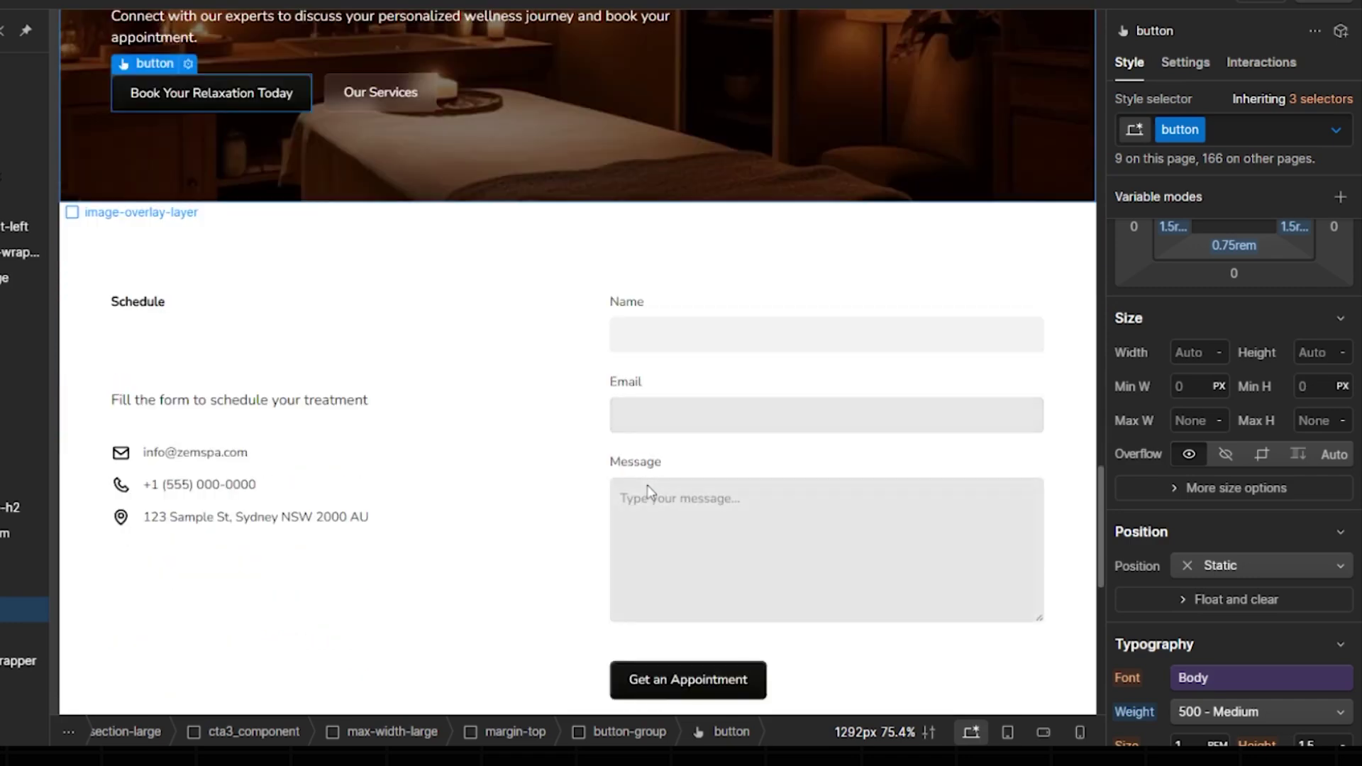
pyautogui.scroll(-15, 651, 493)
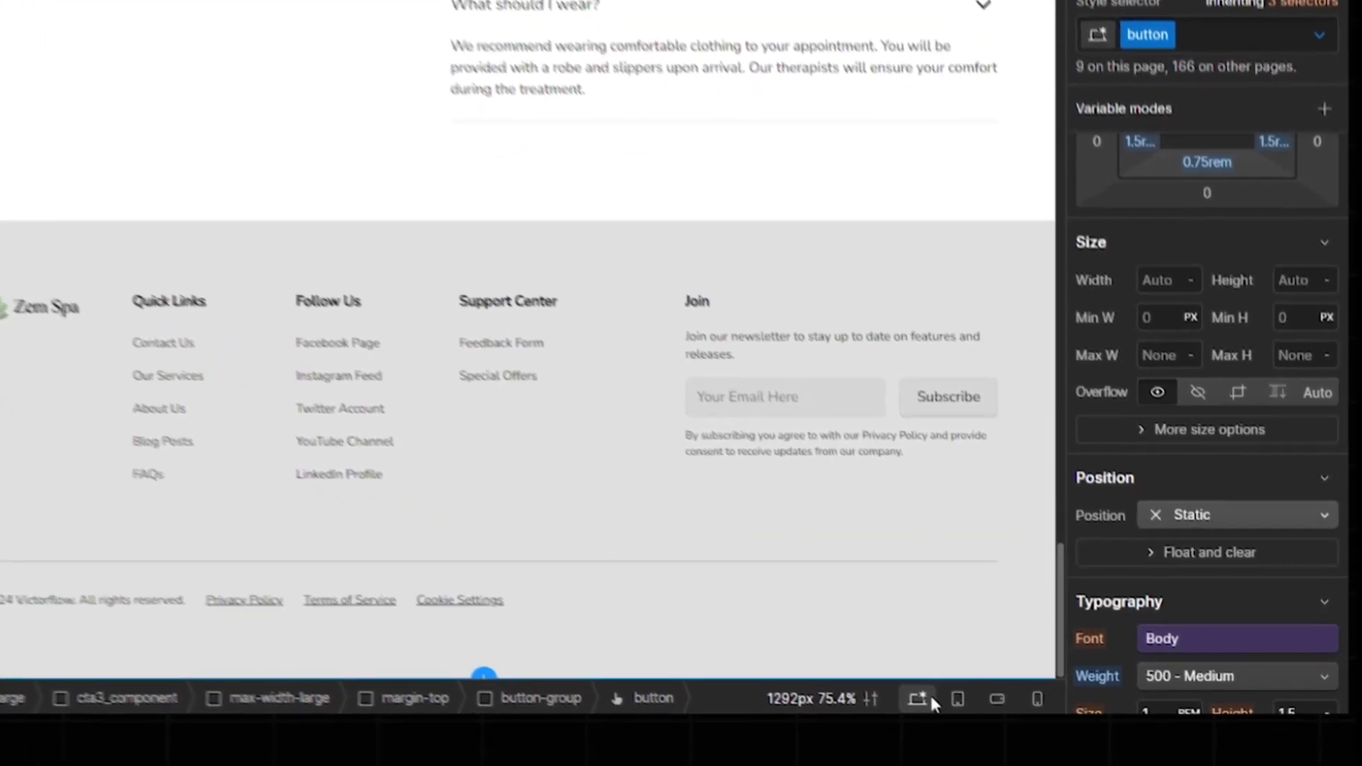
pyautogui.click(926, 677)
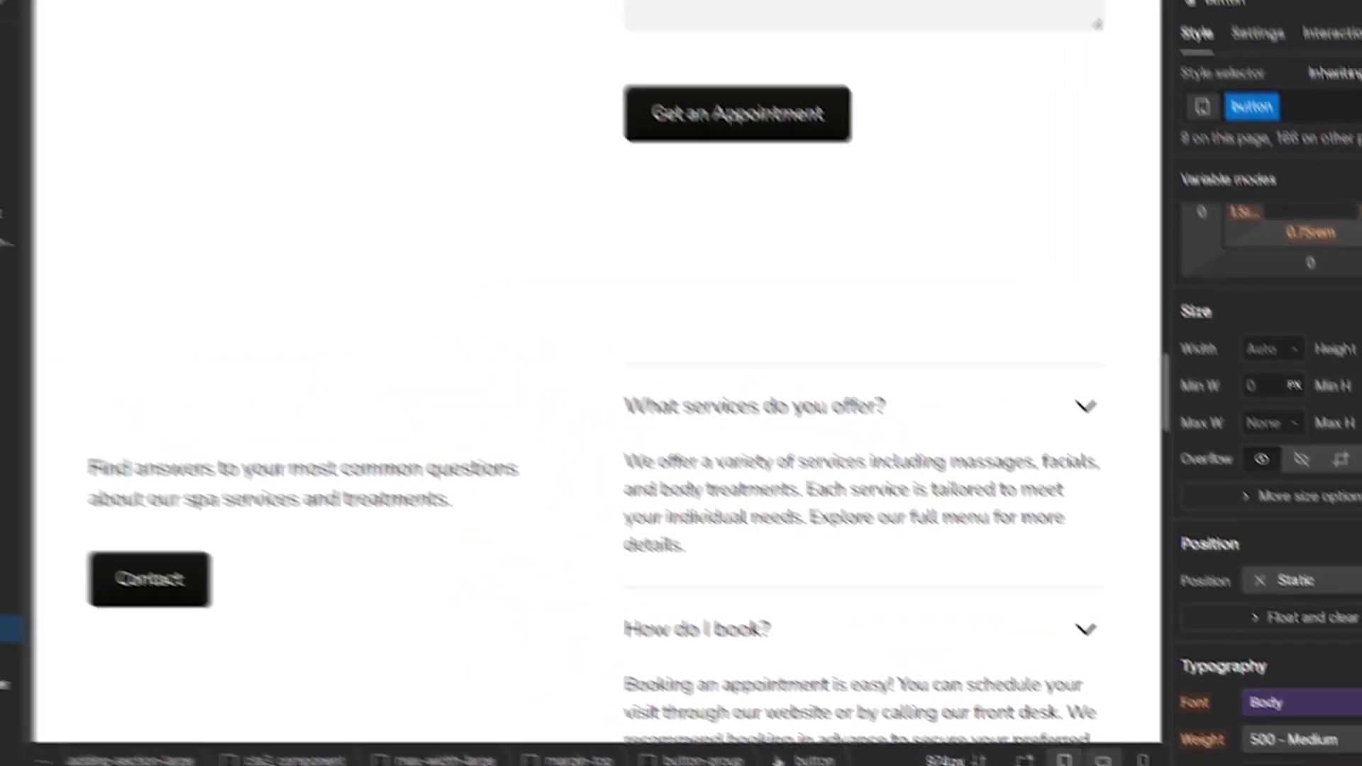
pyautogui.click(1142, 759)
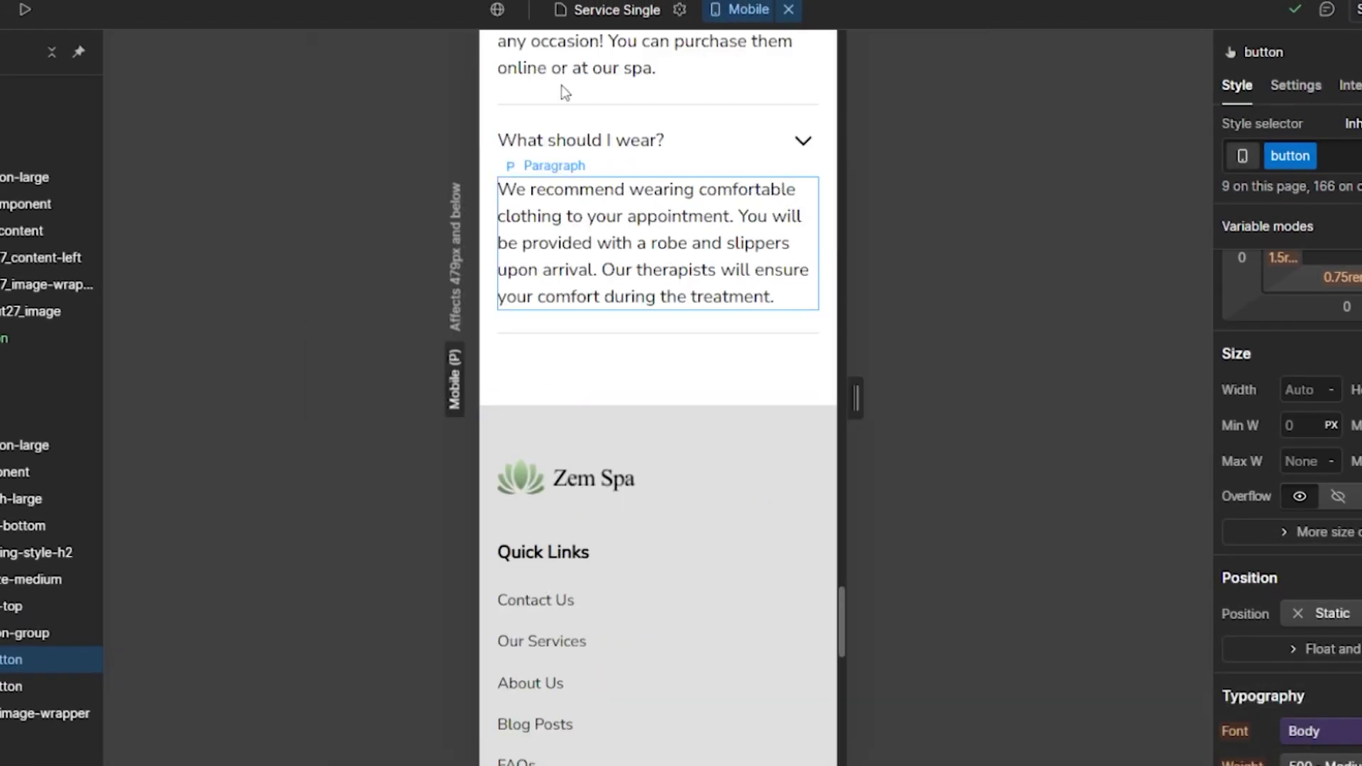
# - Open the Home page, review its hero and About Us sections in portrait mobile view, and switch to the Services page
pyautogui.click(606, 12)
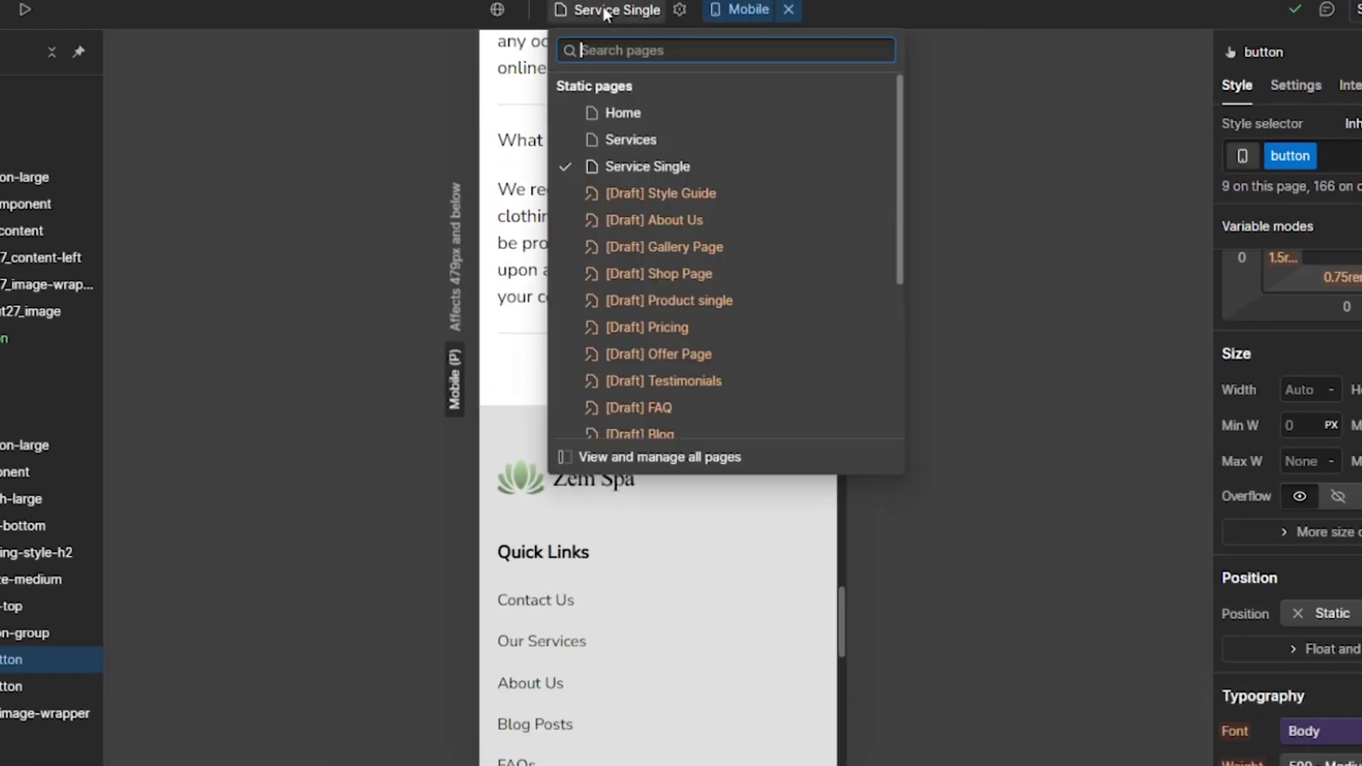
pyautogui.click(636, 110)
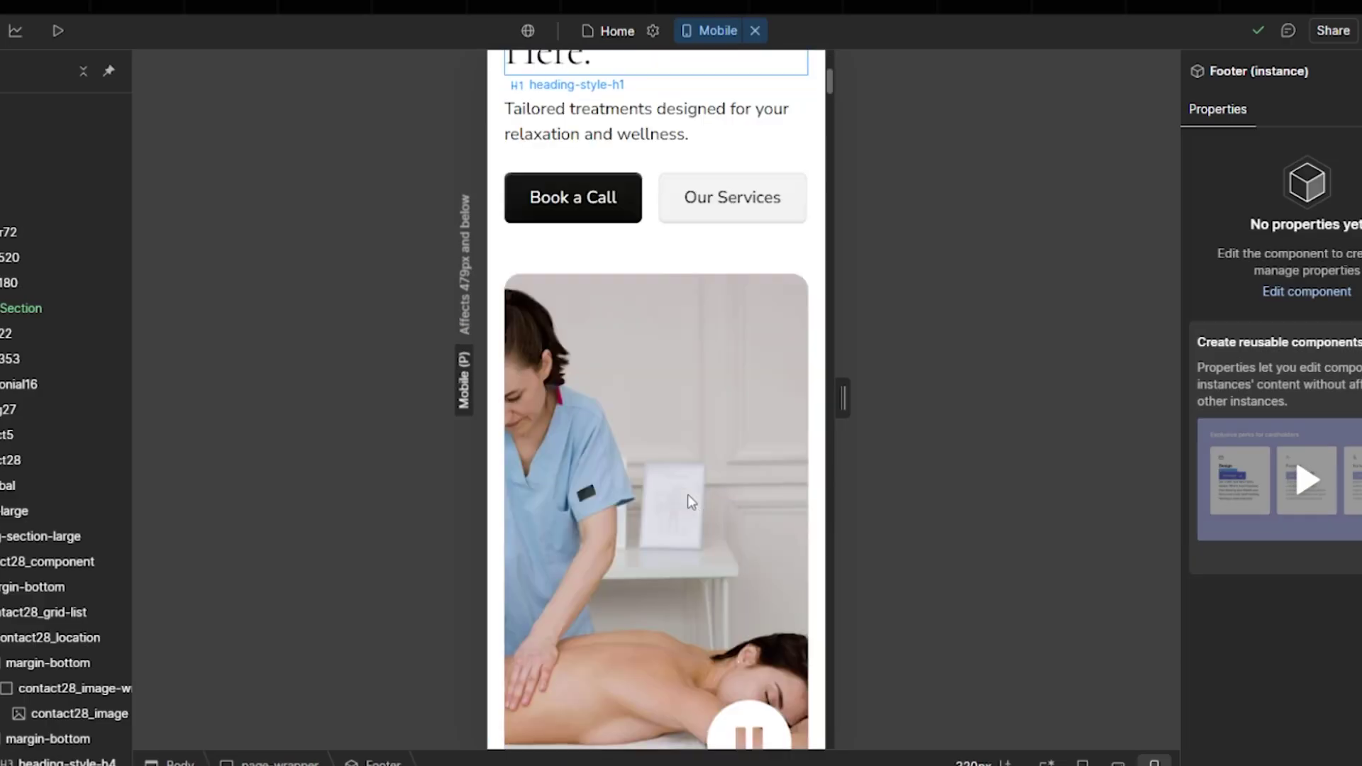
pyautogui.scroll(-5, 688, 494)
pyautogui.scroll(-15, 690, 496)
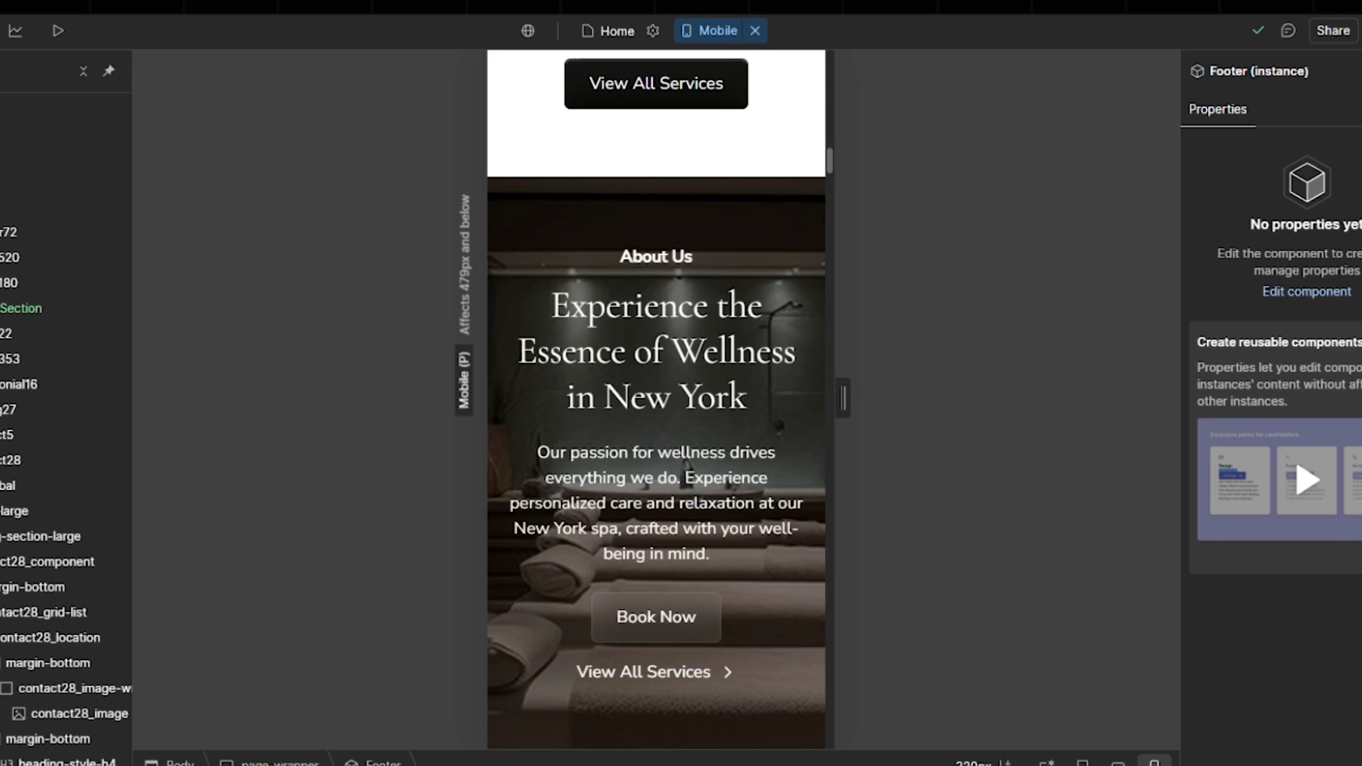
pyautogui.hotkey('shift', '2')
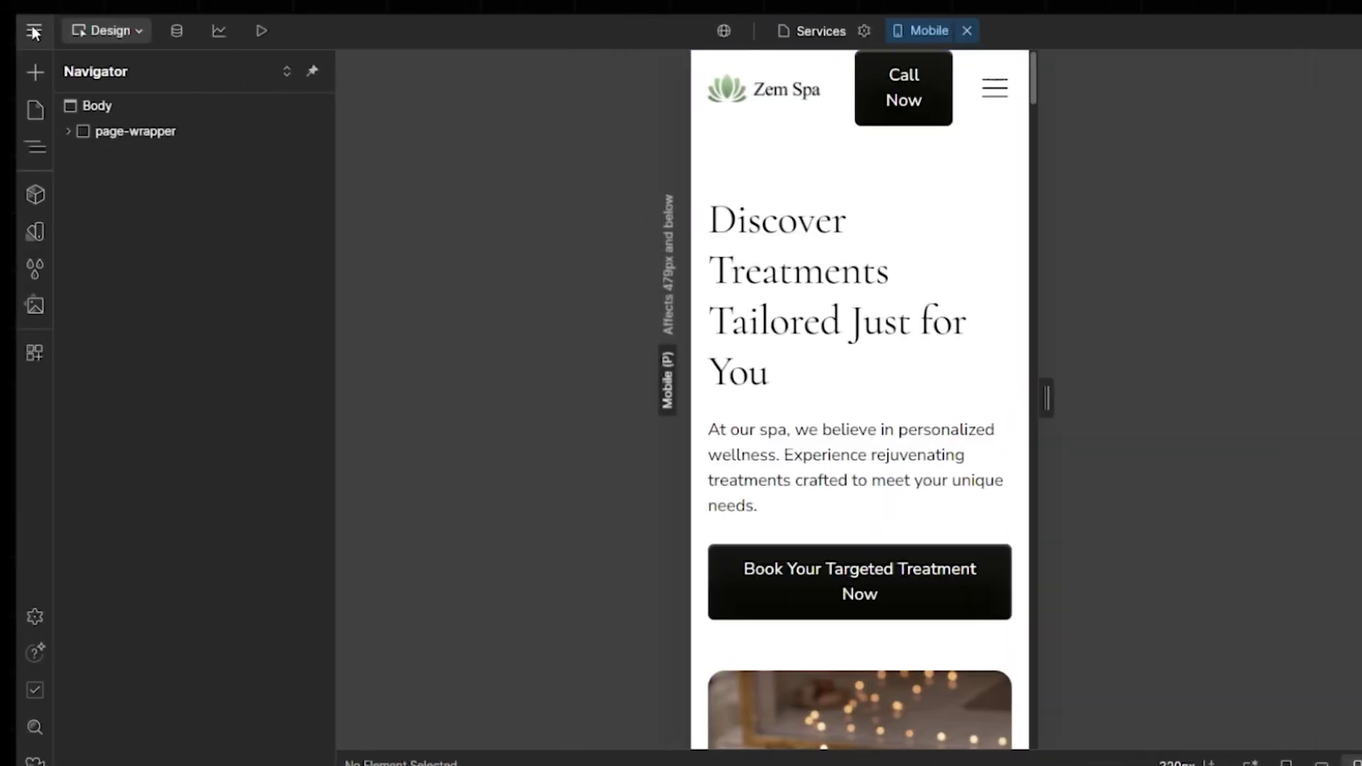
# - Open the site settings and review the general settings for site name, favicon, webclip and time zone
pyautogui.click(33, 32)
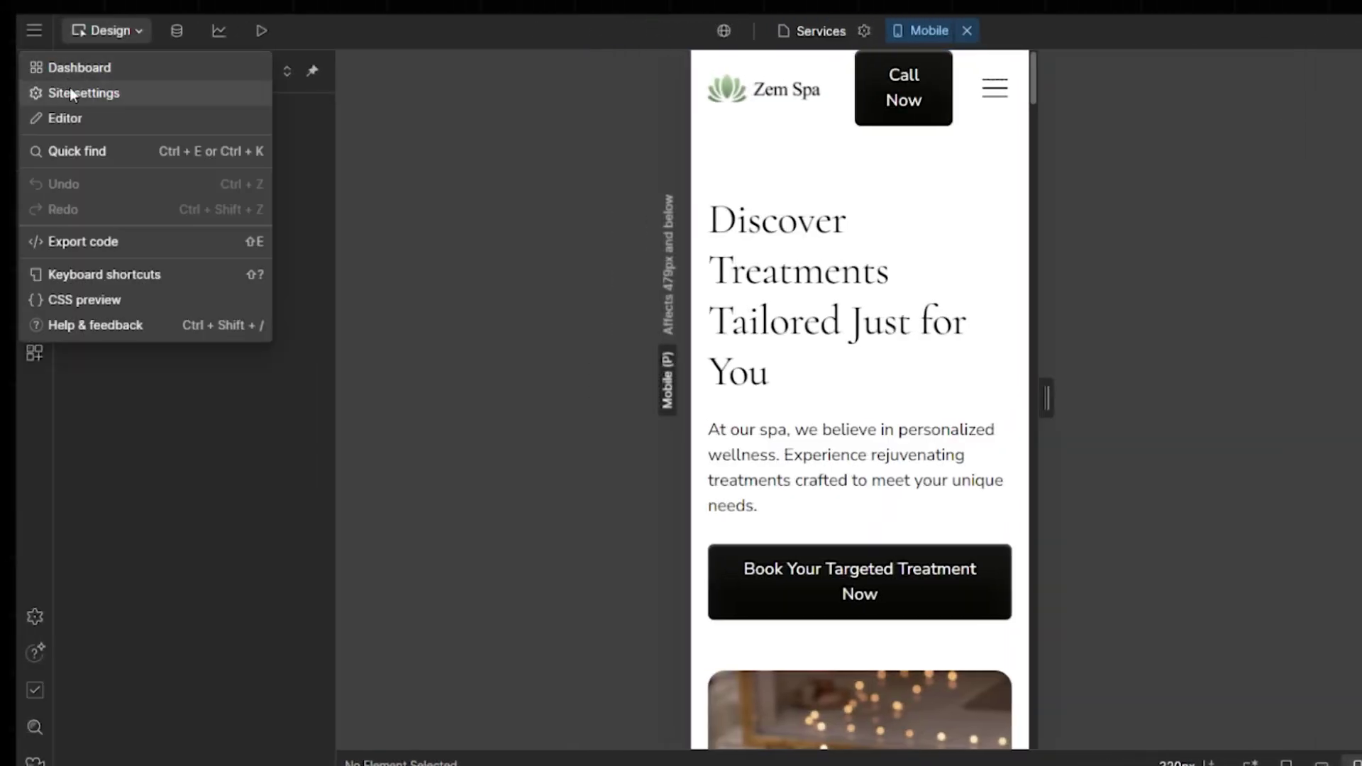
pyautogui.click(69, 87)
pyautogui.click(531, 225)
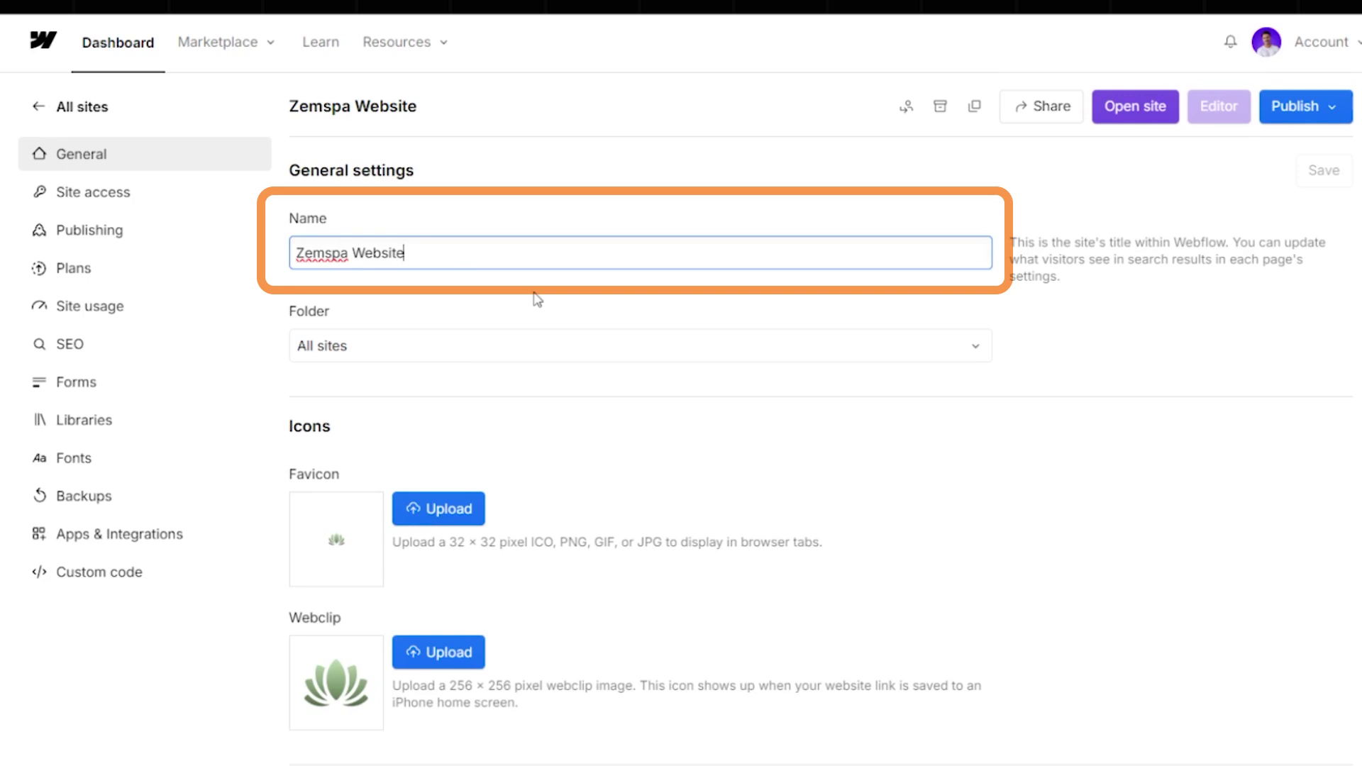
pyautogui.scroll(-3, 453, 401)
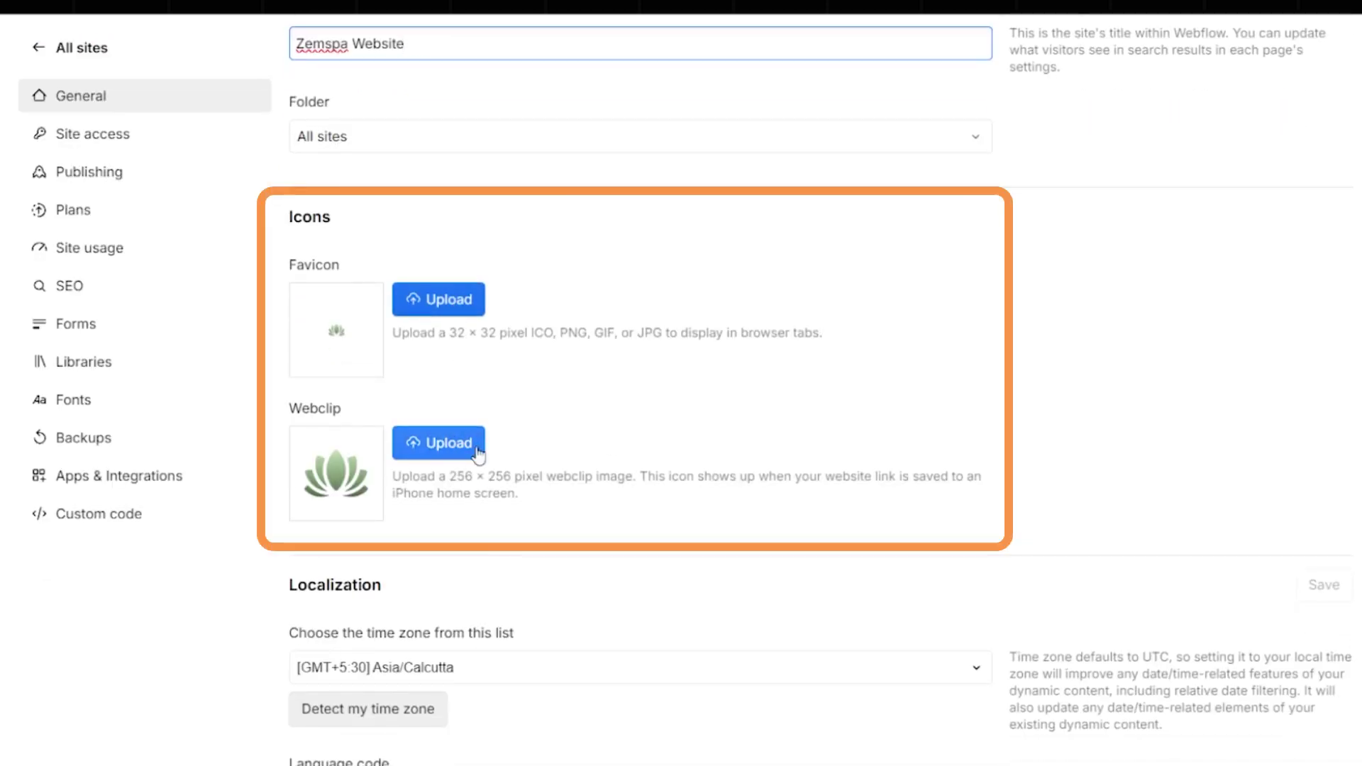
pyautogui.scroll(-3, 773, 412)
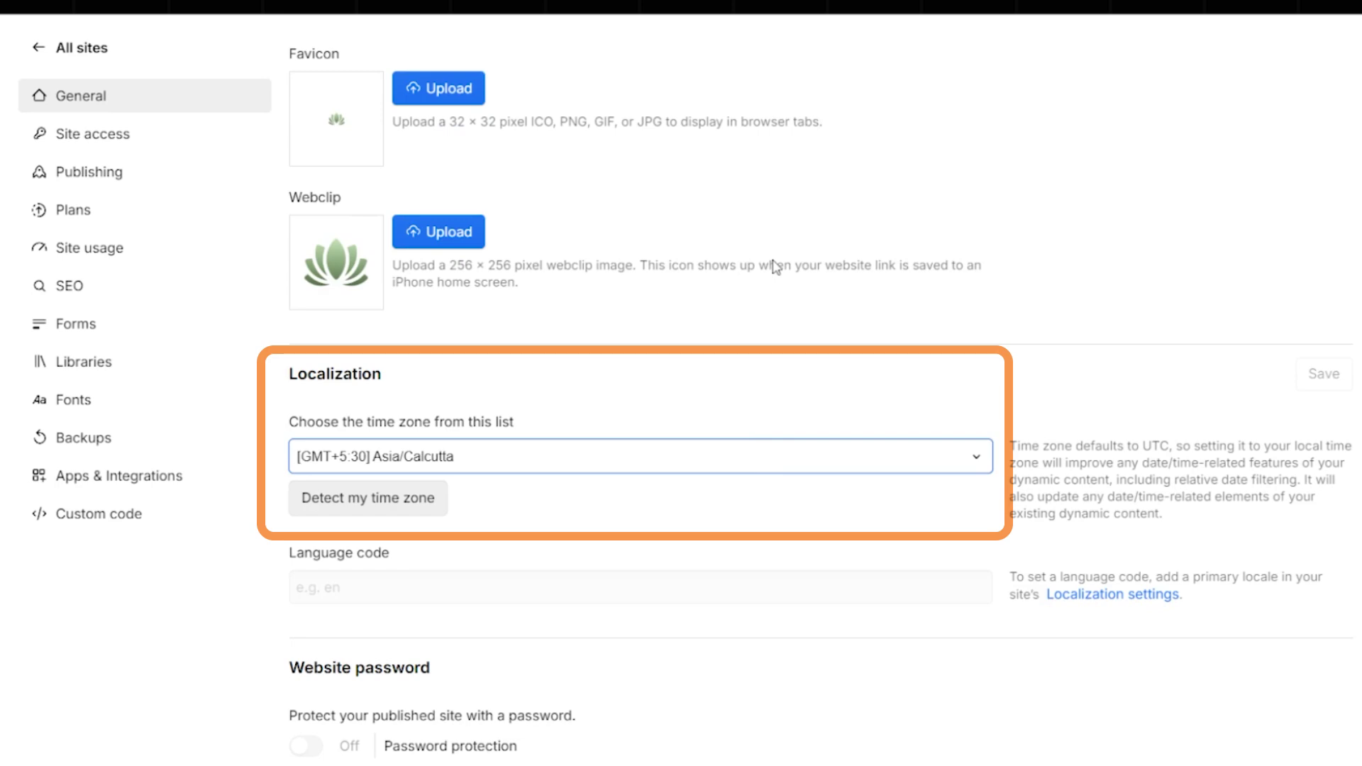
pyautogui.scroll(4, 837, 535)
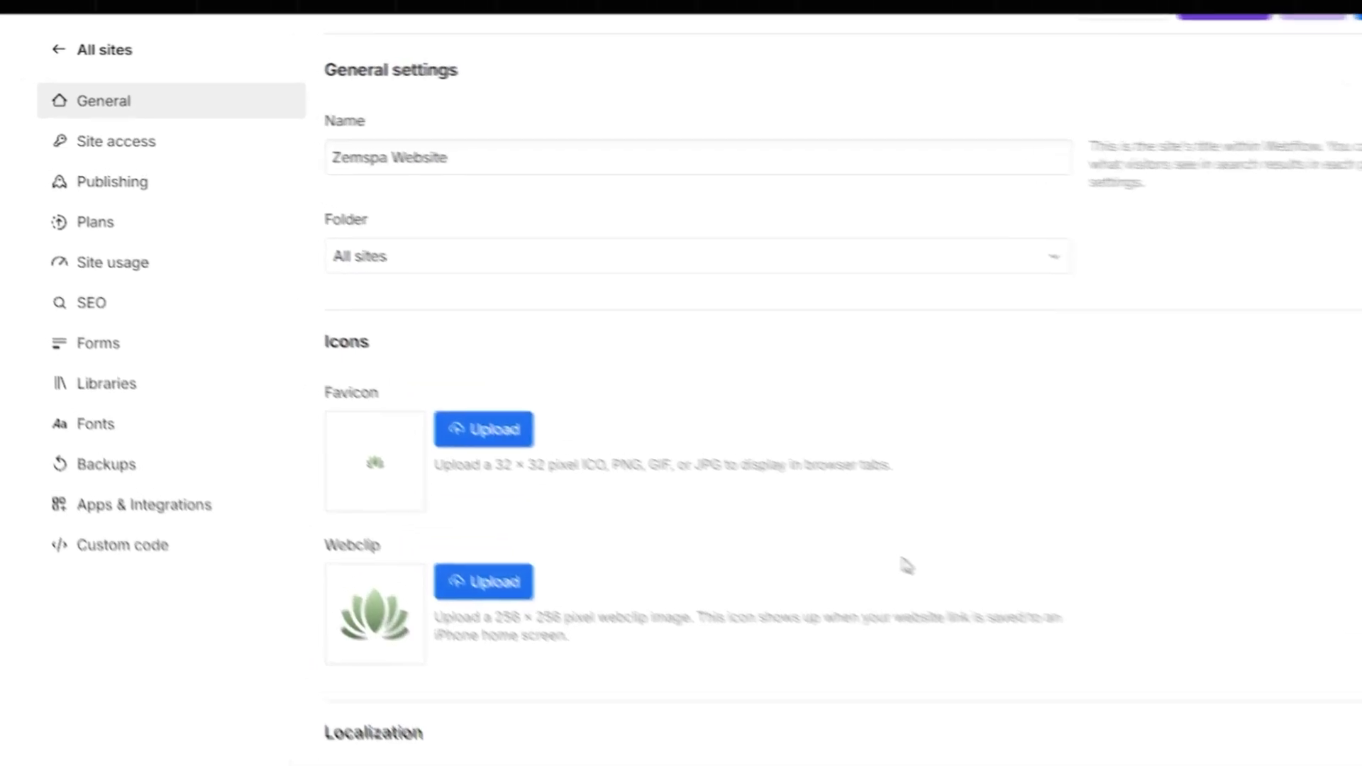
# - Review the site access roles and editor access, and inspect the Webflow.io staging domain in the publishing settings
pyautogui.click(197, 167)
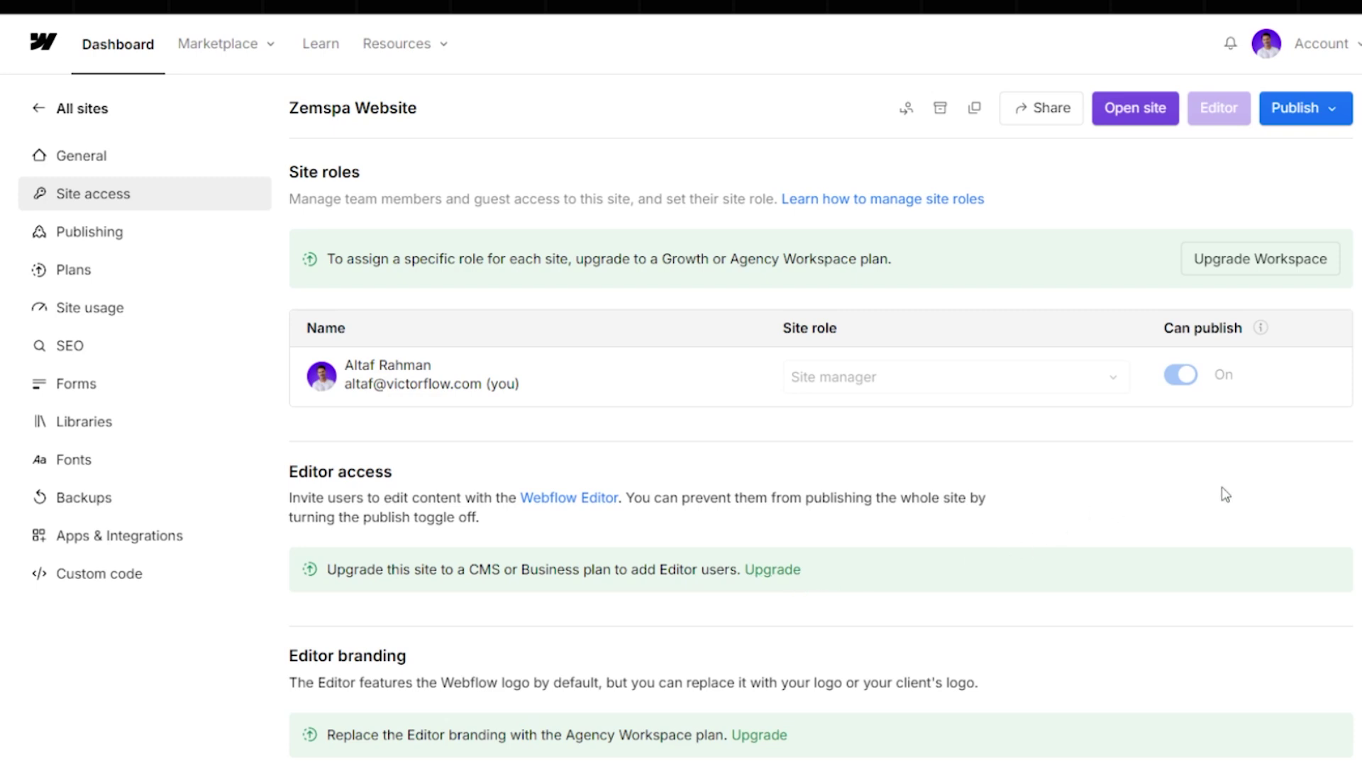
pyautogui.scroll(-1, 1334, 516)
pyautogui.scroll(1, 1334, 517)
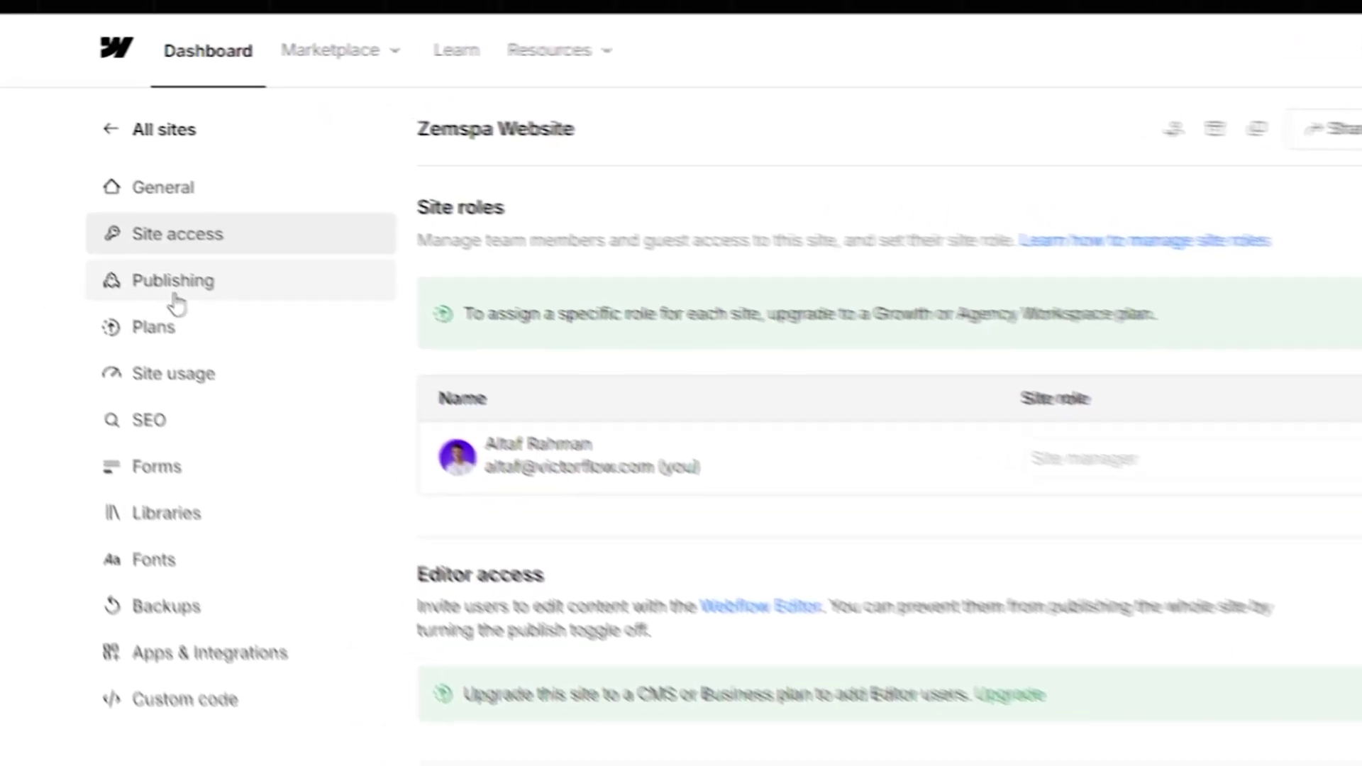
pyautogui.click(85, 240)
pyautogui.click(685, 410)
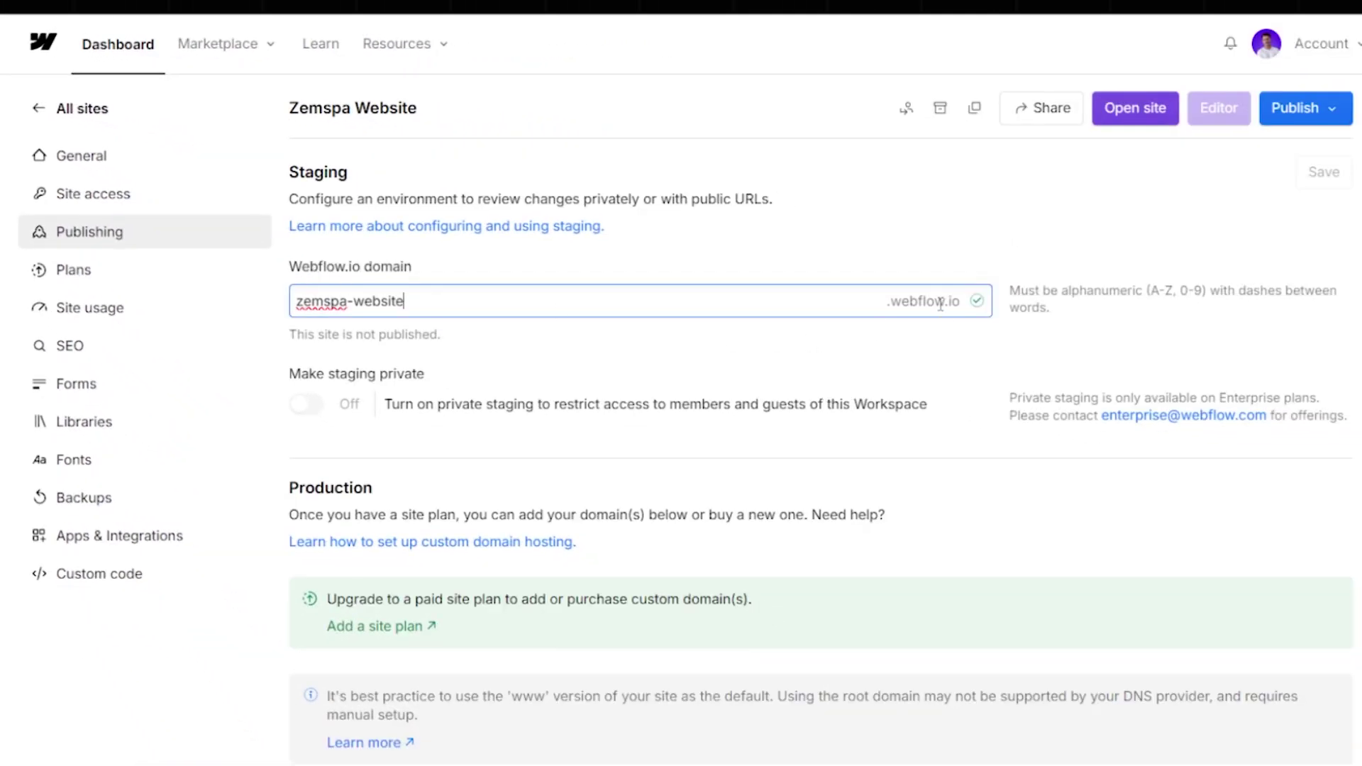
# - Look through the spa site's Home page from the hero past the service cards to the About Us section
pyautogui.scroll(-3, 872, 342)
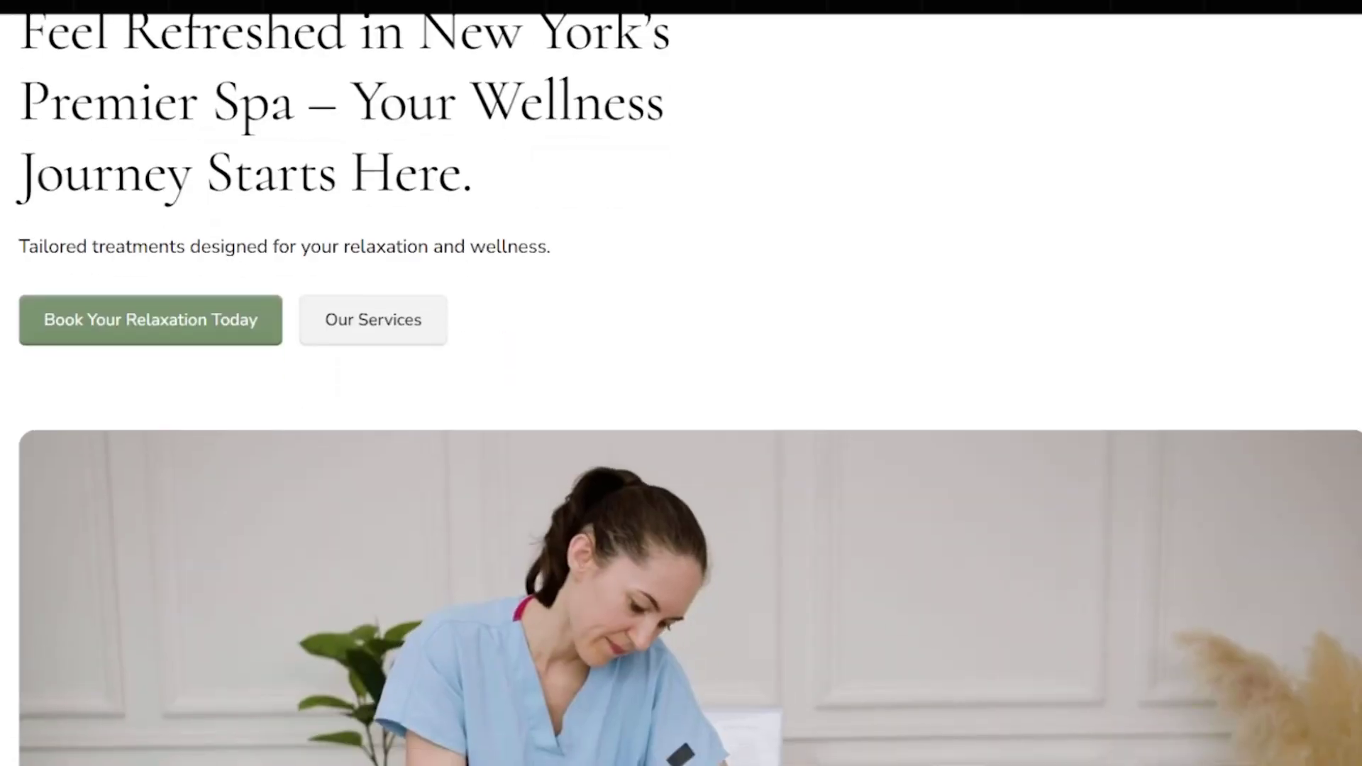
pyautogui.scroll(-10, 681, 383)
pyautogui.scroll(-15, 681, 383)
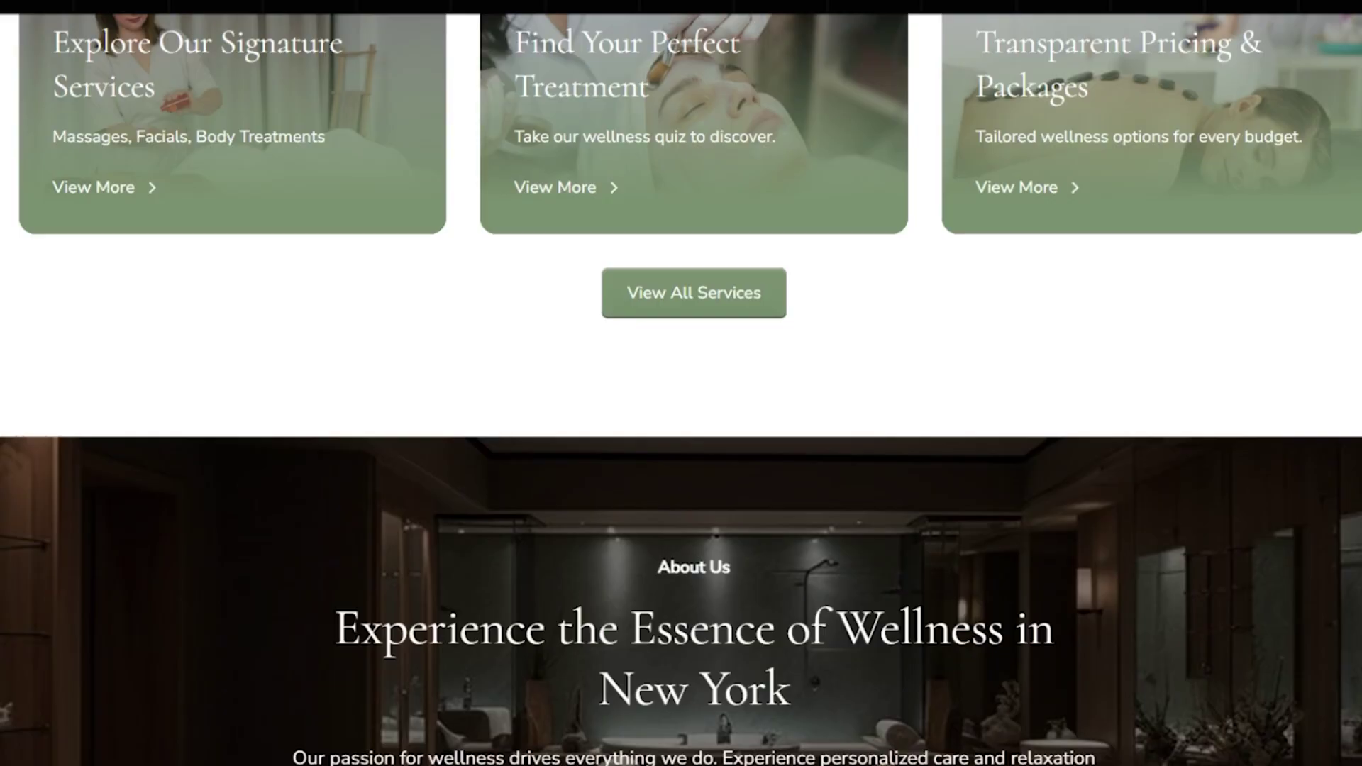
pyautogui.scroll(-10, 681, 384)
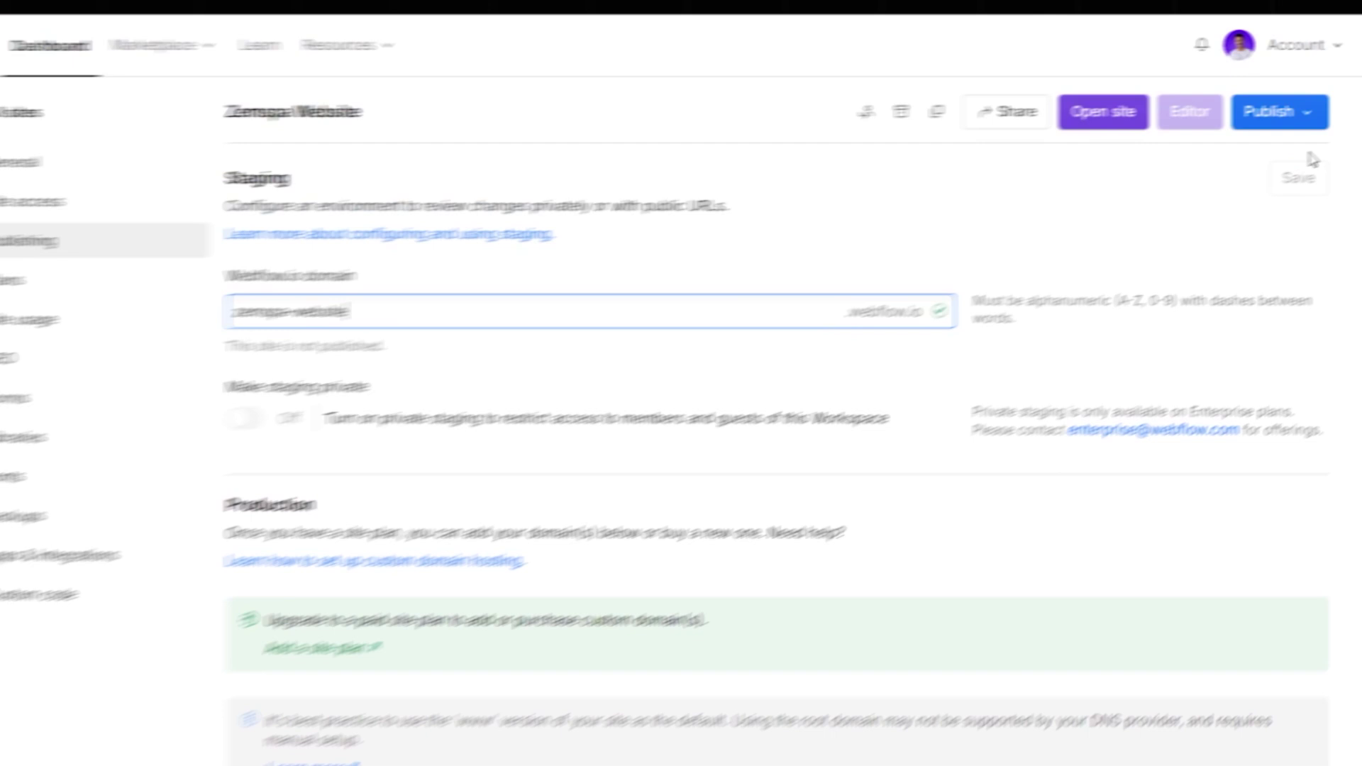
# - Choose the zemspa-website.webflow.io staging domain as the publish destination
pyautogui.click(1306, 112)
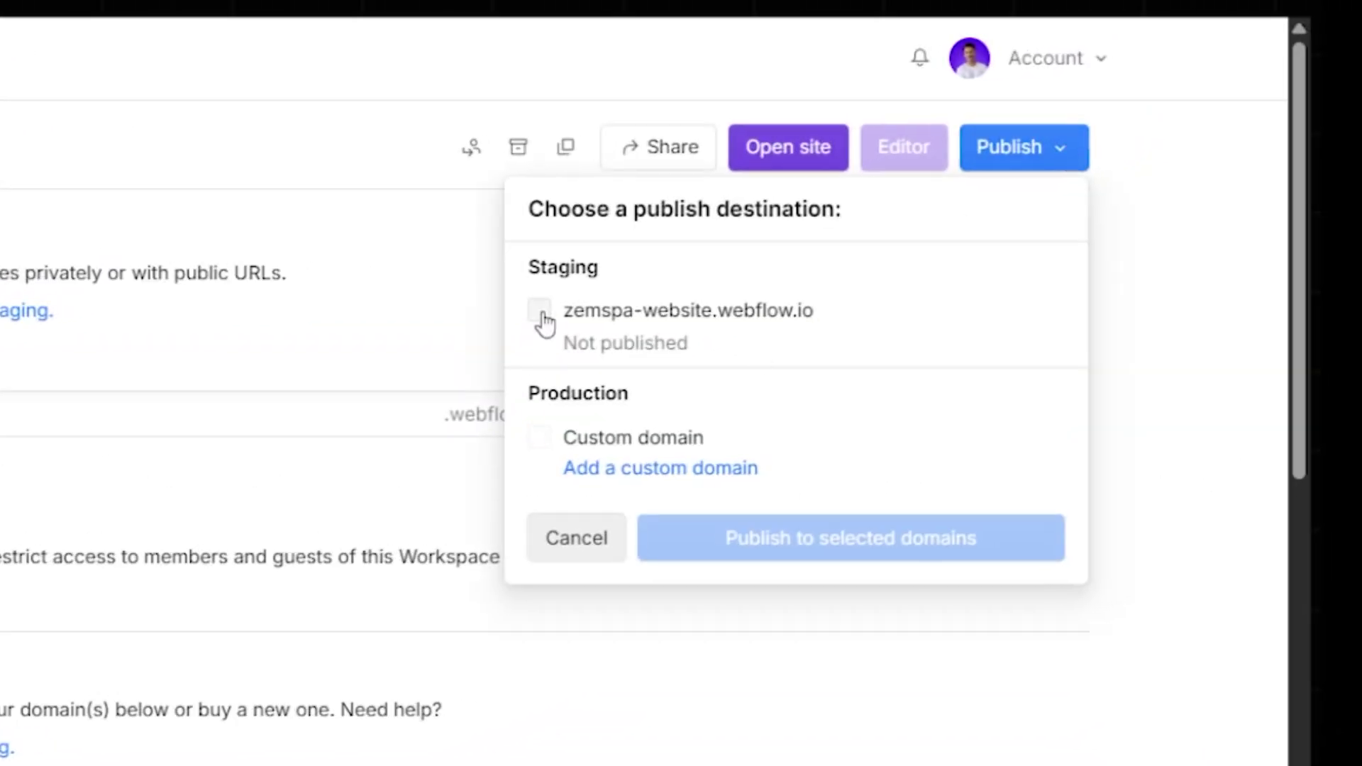
pyautogui.click(541, 313)
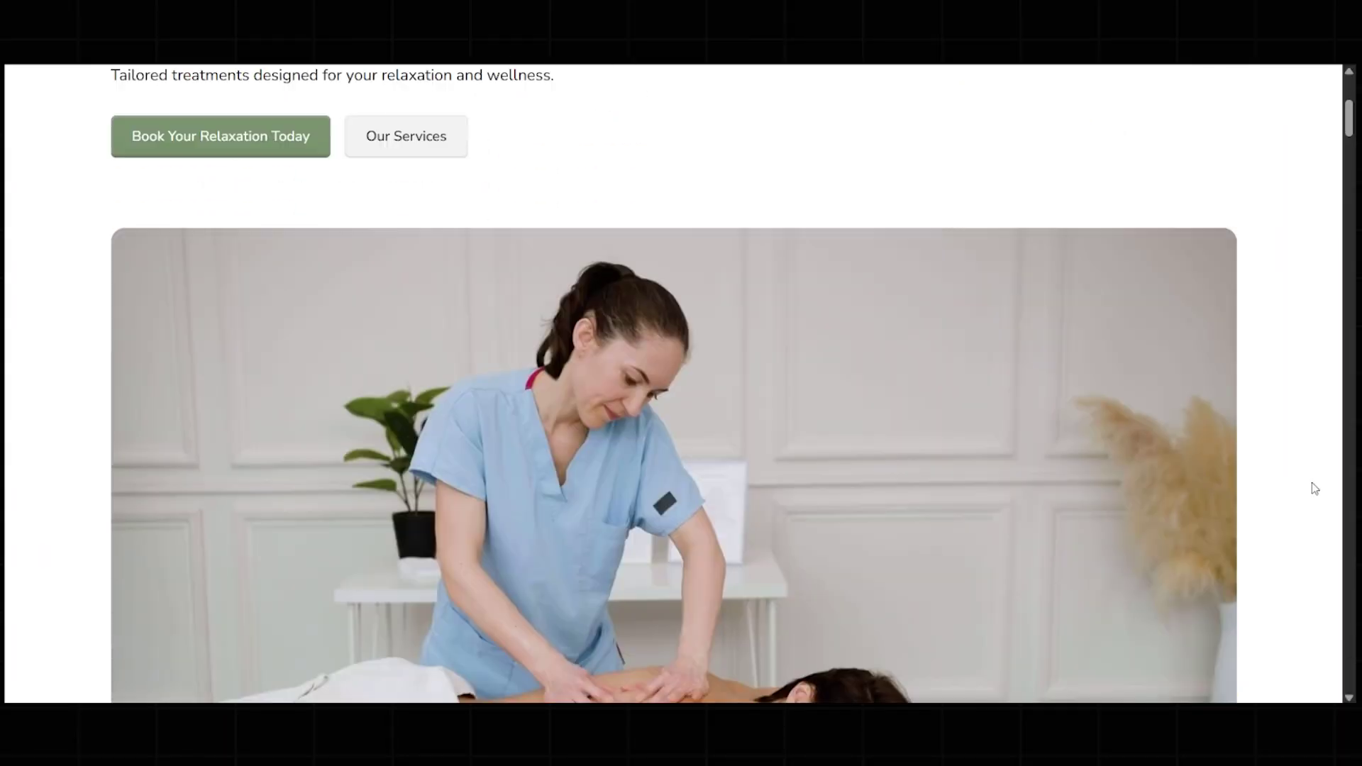
# - Review the desktop Home page's hero image and About Us section on the site
pyautogui.scroll(-15, 1312, 483)
pyautogui.scroll(-10, 1312, 483)
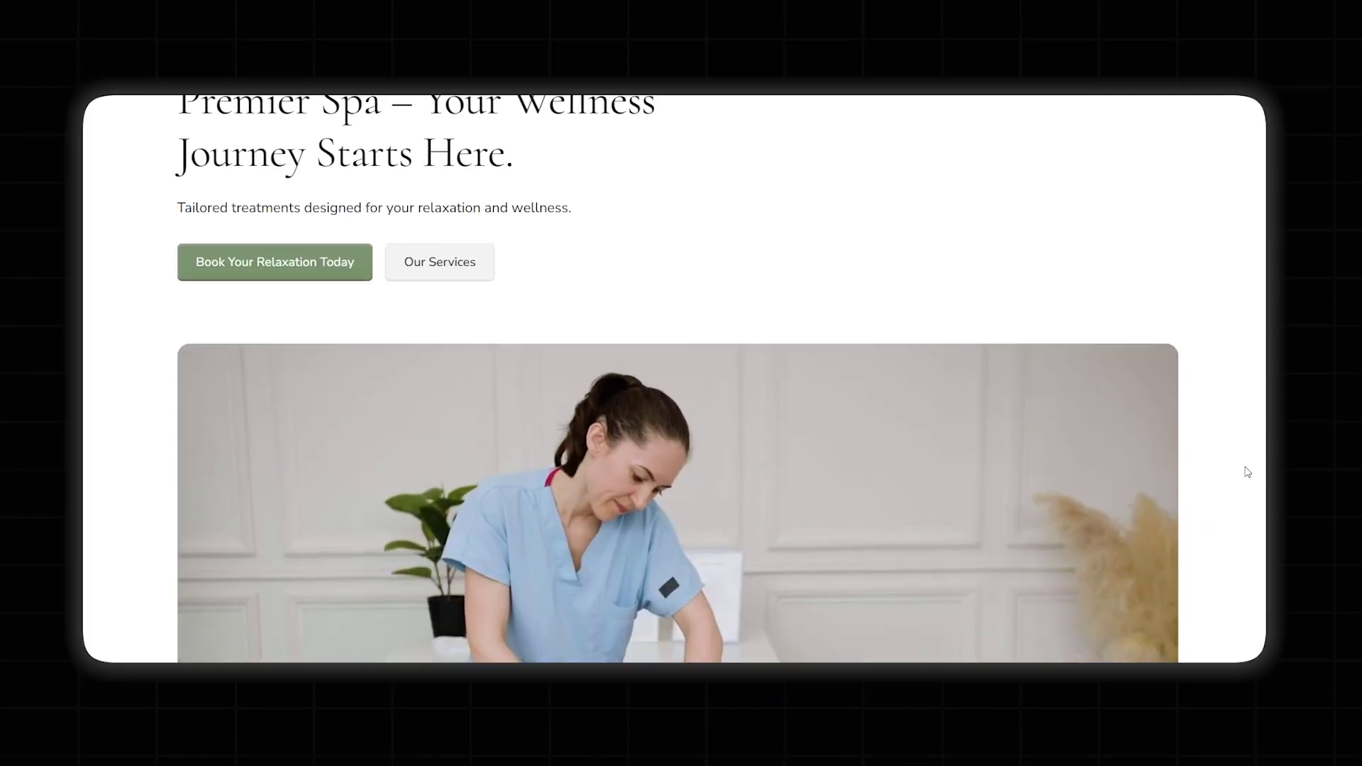
pyautogui.scroll(-15, 1247, 472)
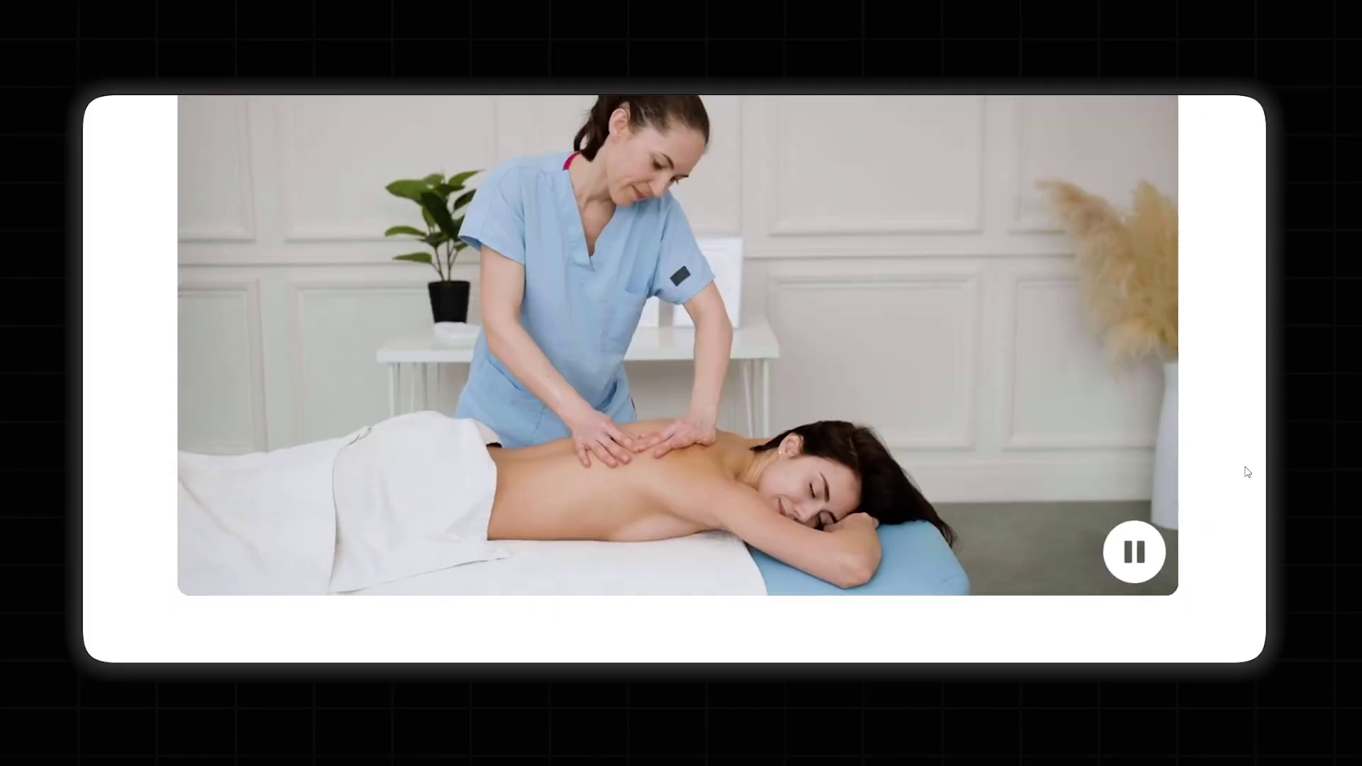
pyautogui.scroll(-12, 1247, 472)
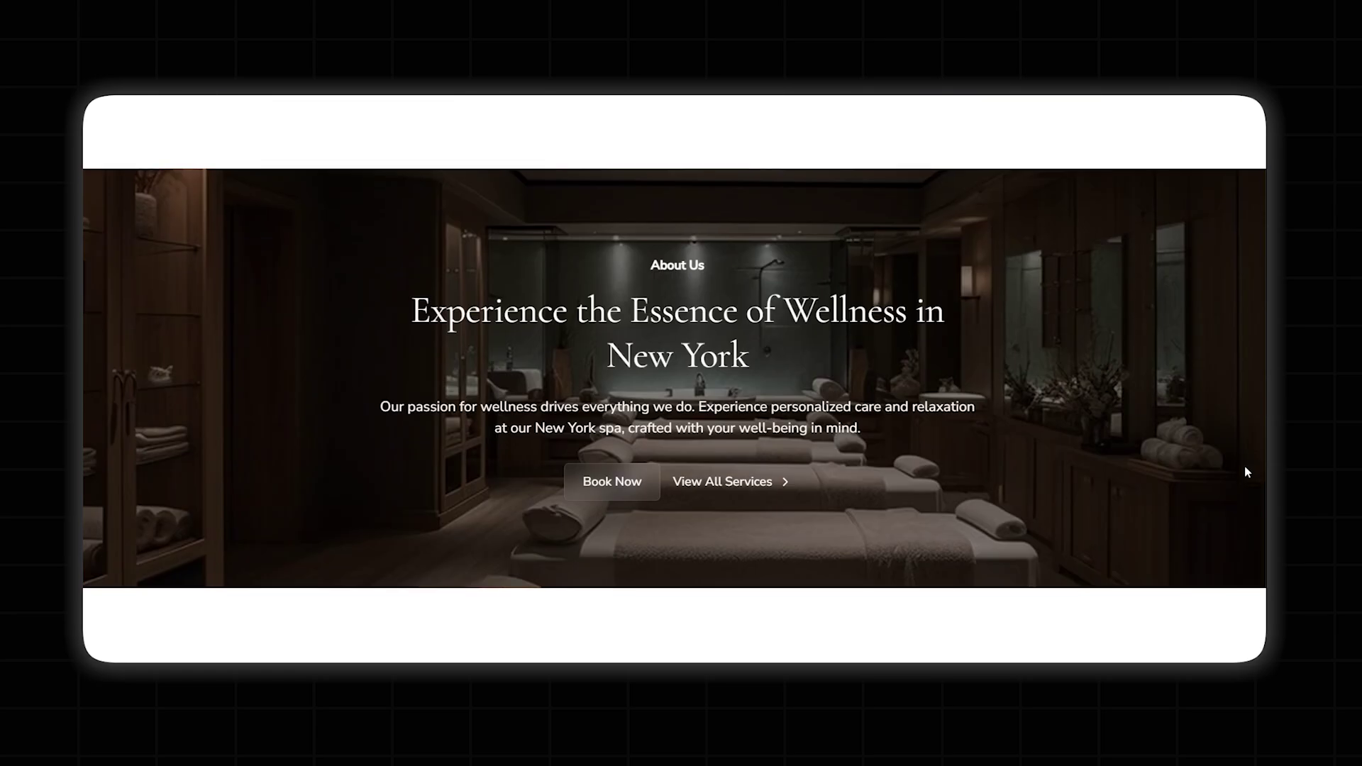